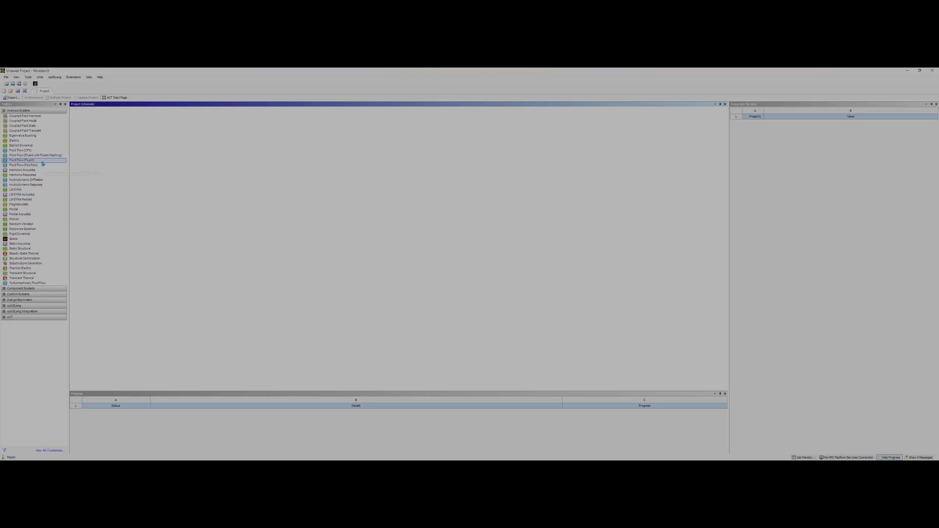
Step: Add a Fluid Flow (Fluent) analysis system to the empty project schematic
{"action": "left_click_drag", "start_coordinate": [43, 164], "coordinate": [81, 160]}
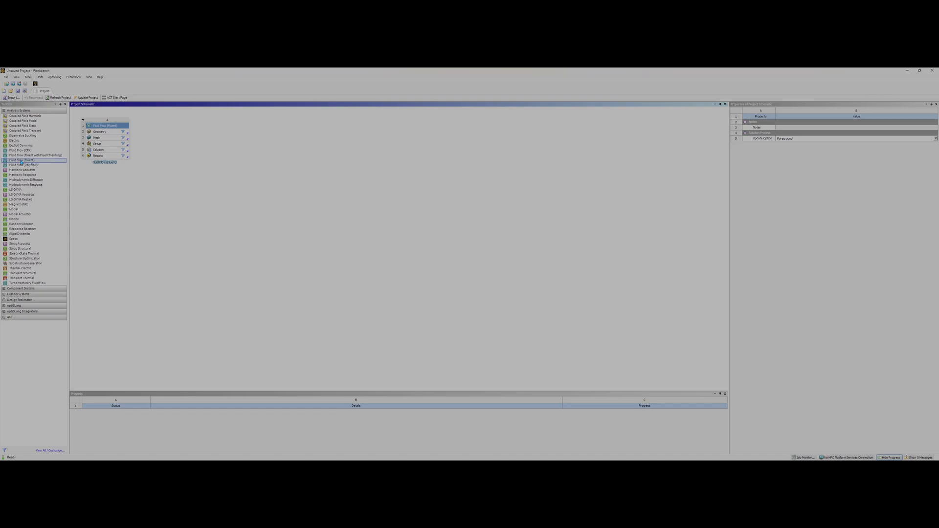
{"action": "double_click", "coordinate": [116, 133]}
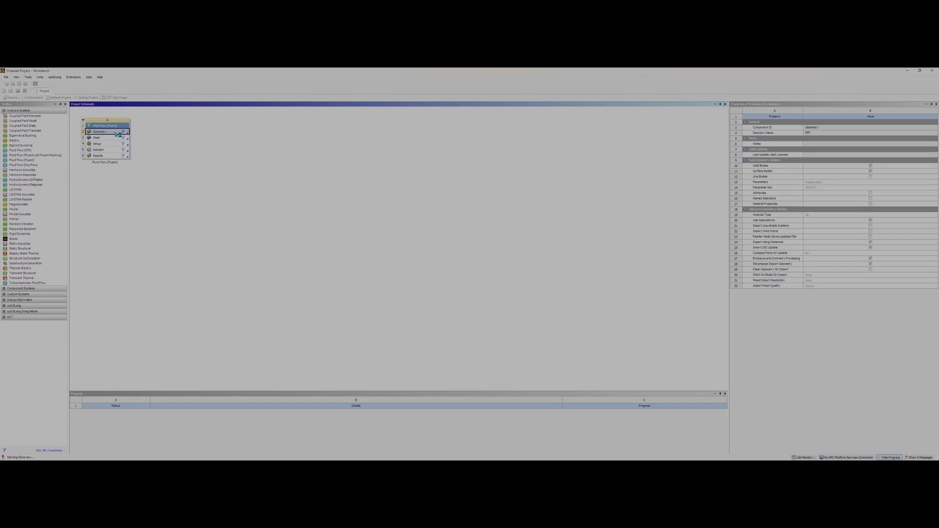
{"action": "left_click", "coordinate": [273, 153]}
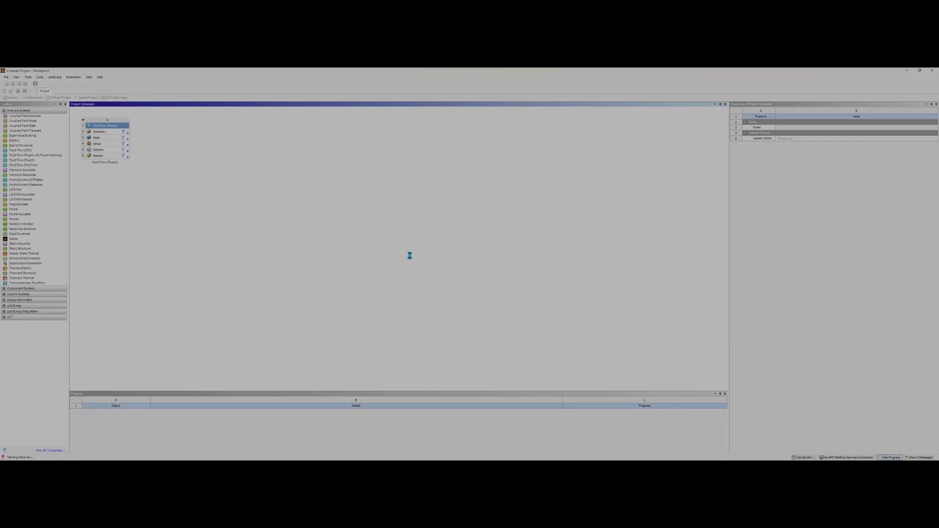
{"action": "key", "text": "alt+Tab"}
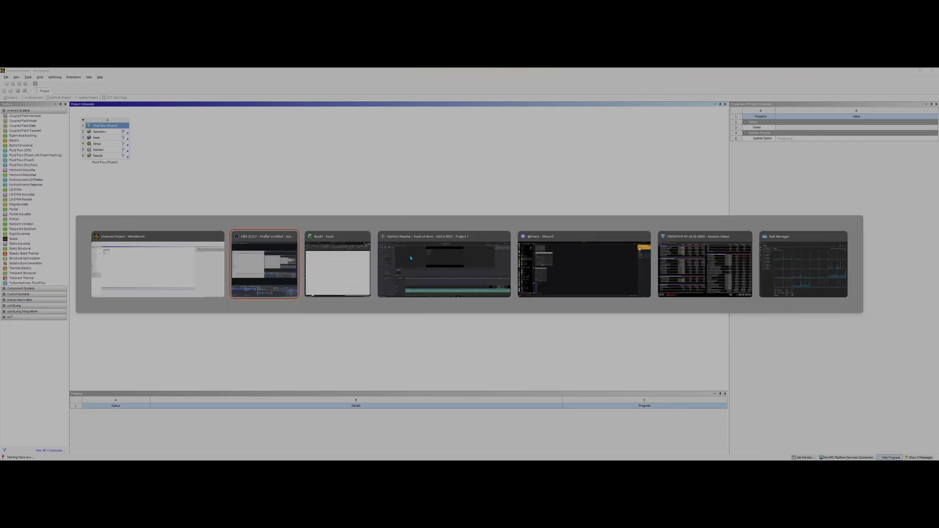
{"action": "left_click", "coordinate": [162, 272]}
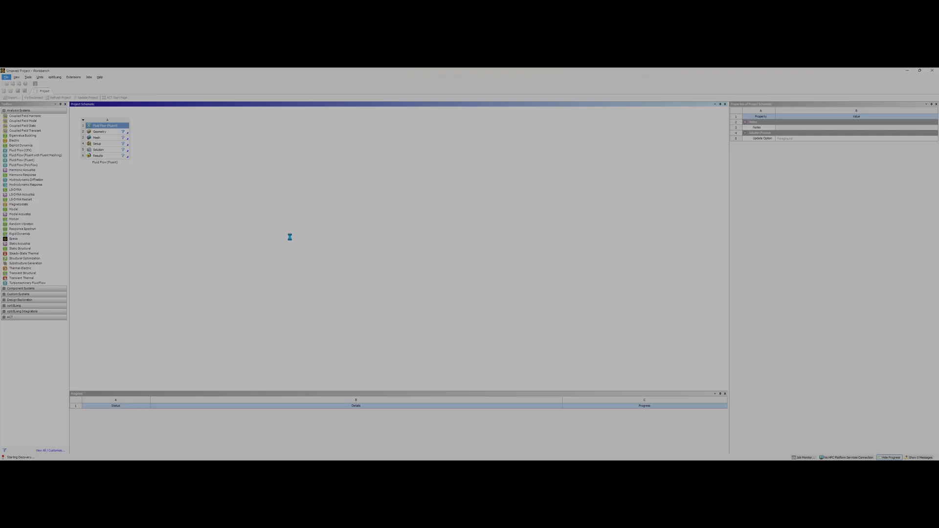
{"action": "key", "text": "super"}
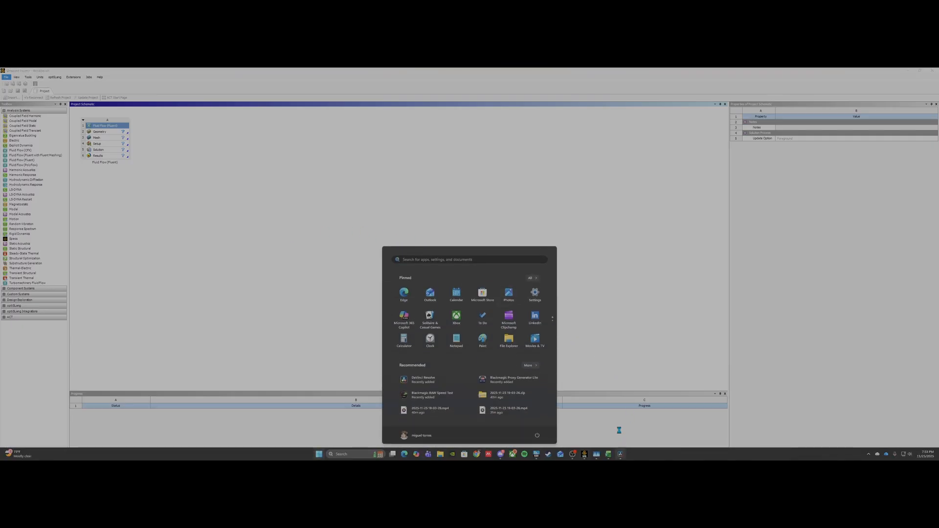
{"action": "left_click", "coordinate": [595, 305]}
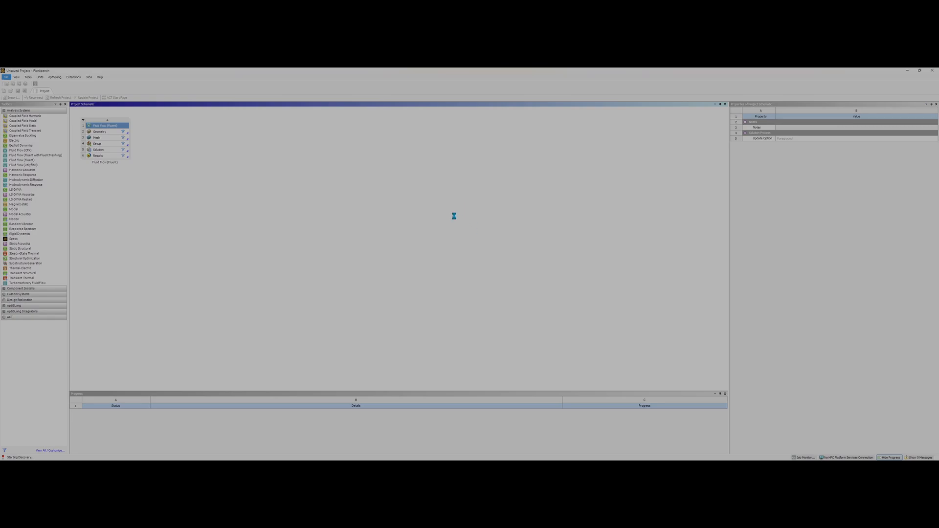
{"action": "key", "text": "alt+Tab"}
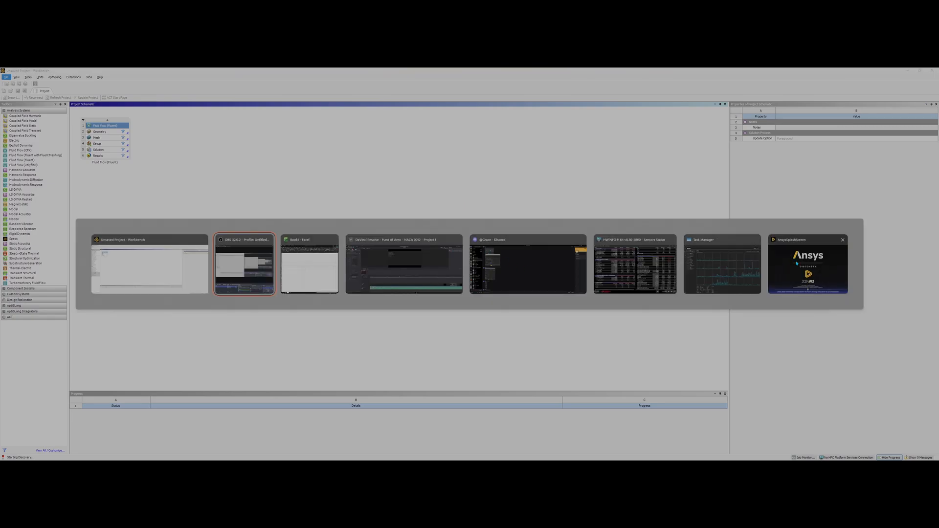
{"action": "left_click", "coordinate": [842, 239]}
{"action": "left_click", "coordinate": [214, 277]}
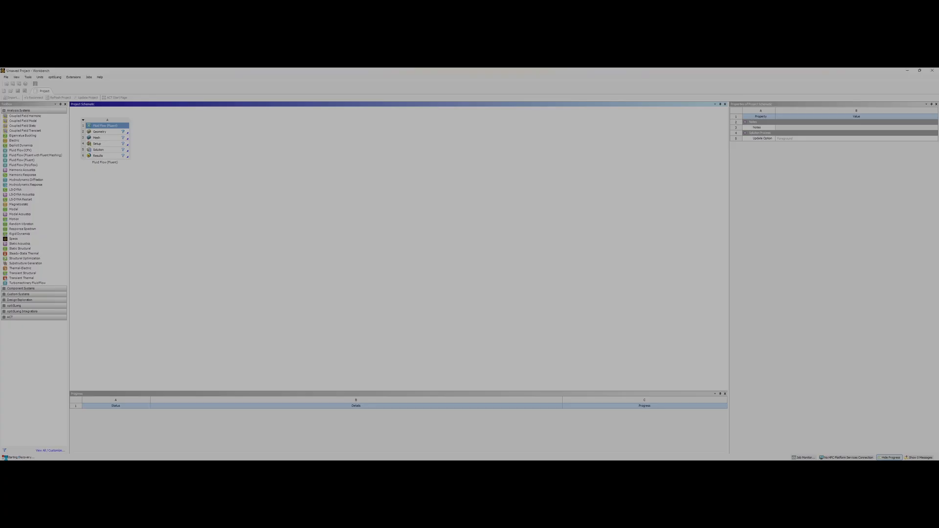
{"action": "key", "text": "alt+Tab"}
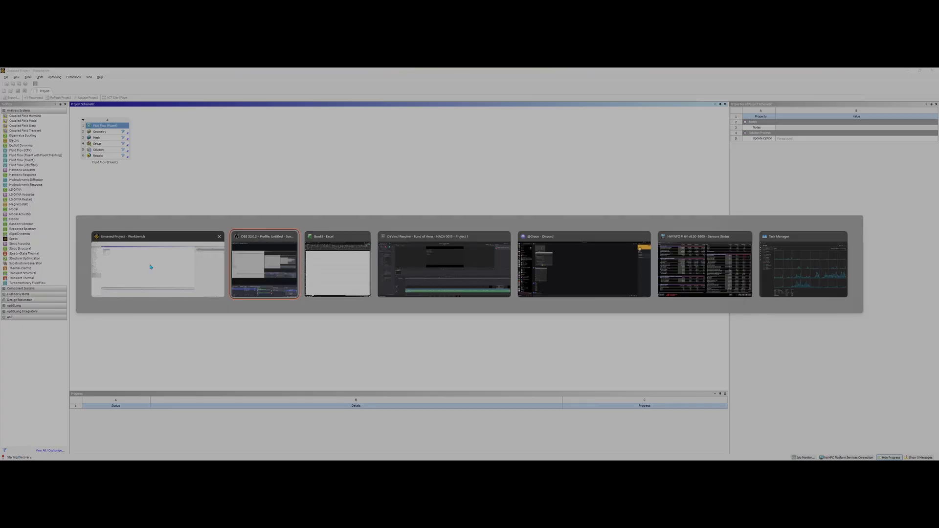
{"action": "key", "text": "Escape"}
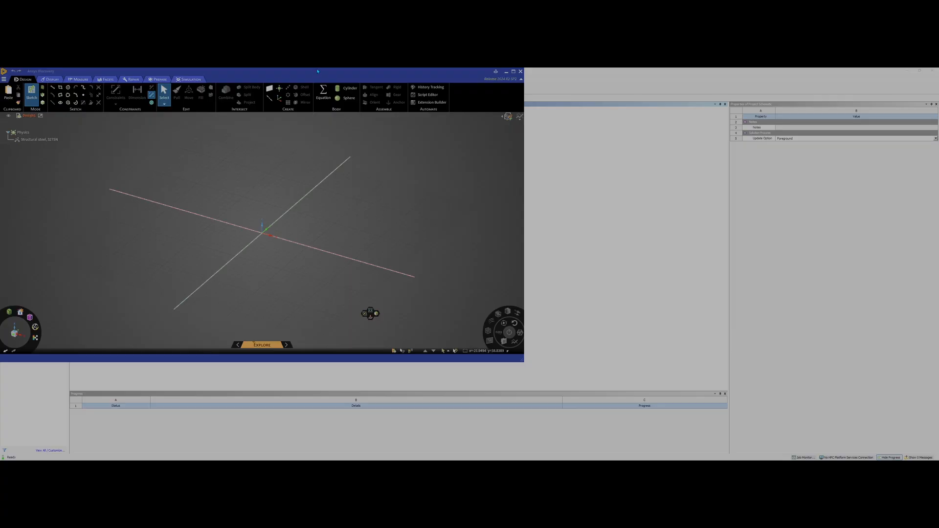
{"action": "left_click_drag", "start_coordinate": [327, 74], "coordinate": [397, 115]}
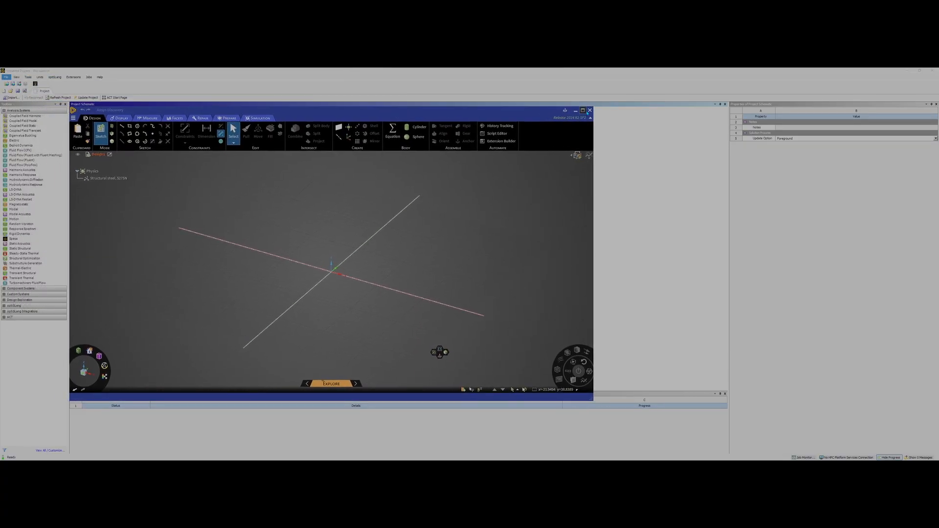
{"action": "left_click", "coordinate": [591, 111]}
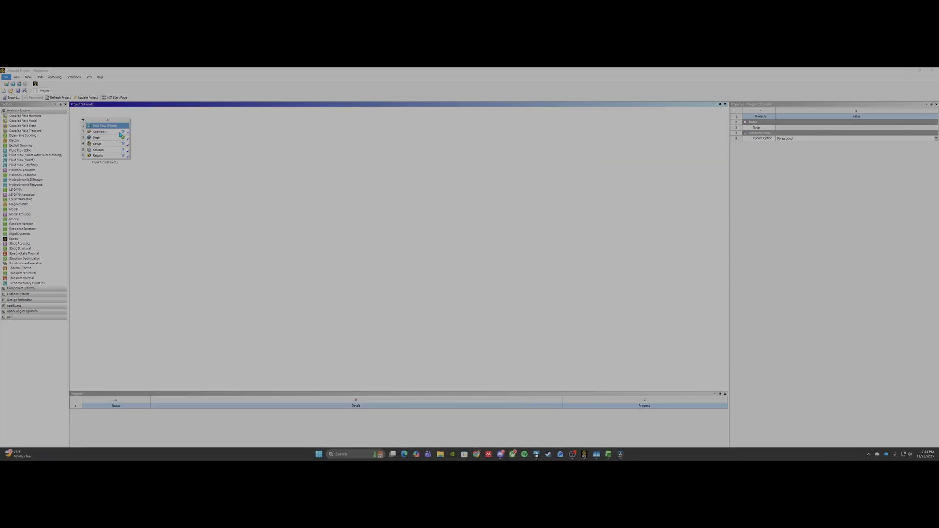
{"action": "key", "text": "super"}
{"action": "left_click", "coordinate": [335, 202]}
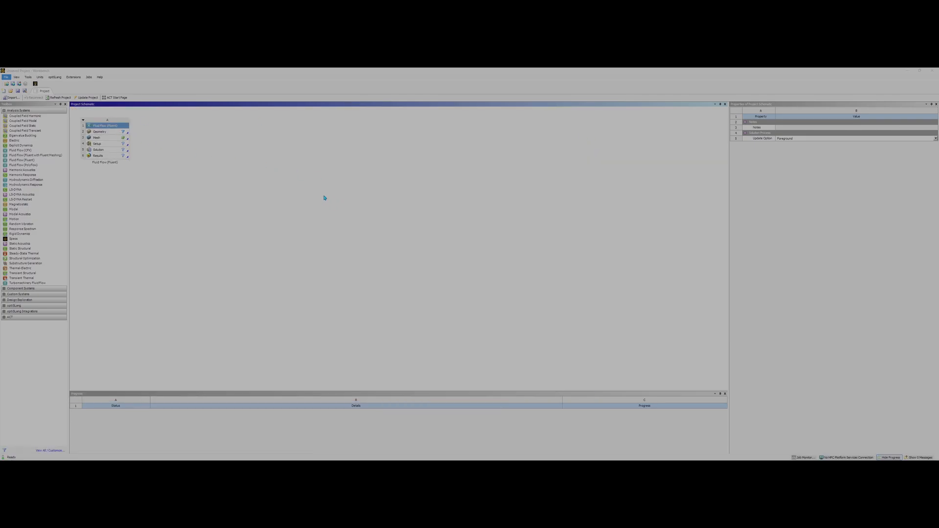
Step: Set the analysis type of the Fluent system's Geometry cell to 2D
{"action": "left_click", "coordinate": [125, 131]}
{"action": "left_click", "coordinate": [935, 216]}
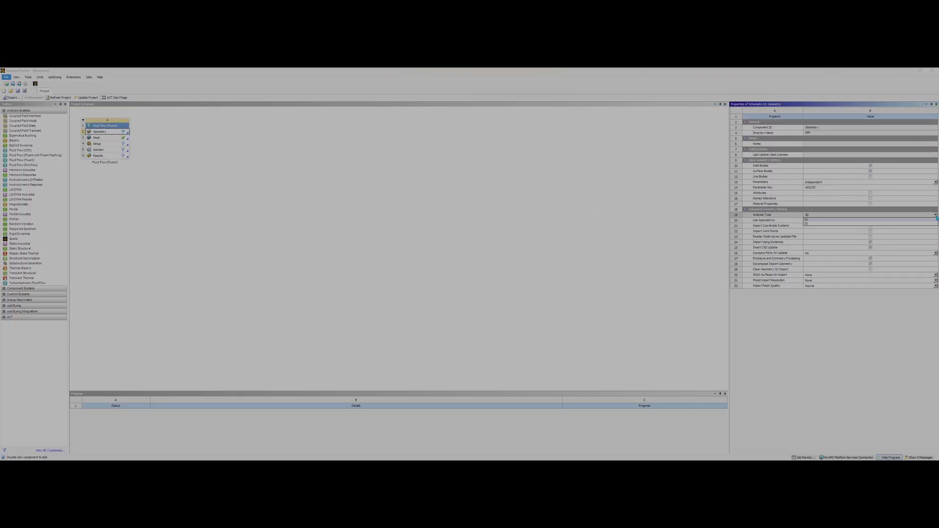
{"action": "left_click", "coordinate": [862, 225]}
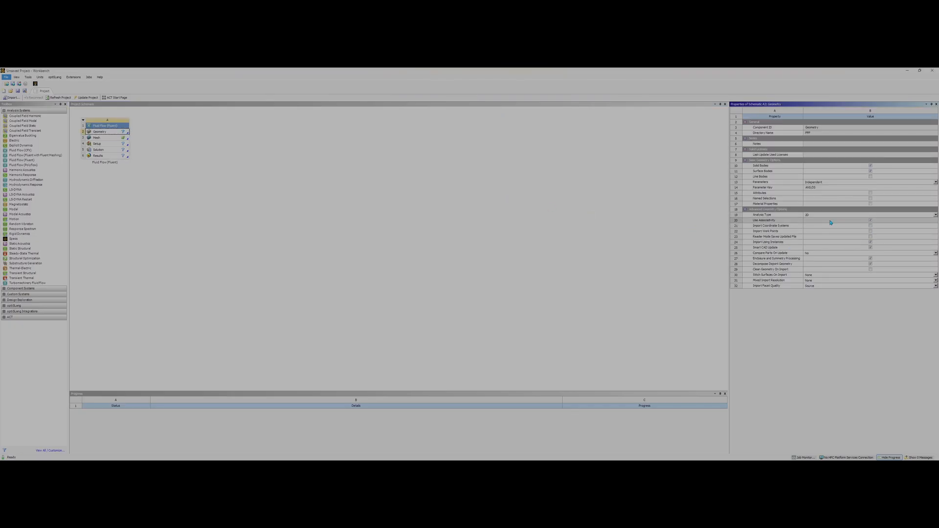
Step: Create a new DesignModeler geometry from the Geometry cell and bring the DesignModeler window to the front
{"action": "right_click", "coordinate": [125, 132]}
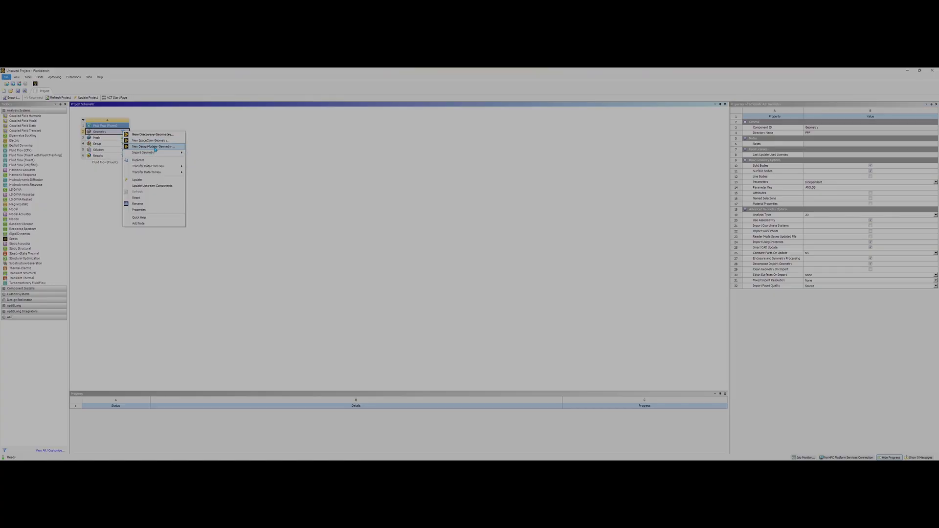
{"action": "left_click", "coordinate": [154, 146]}
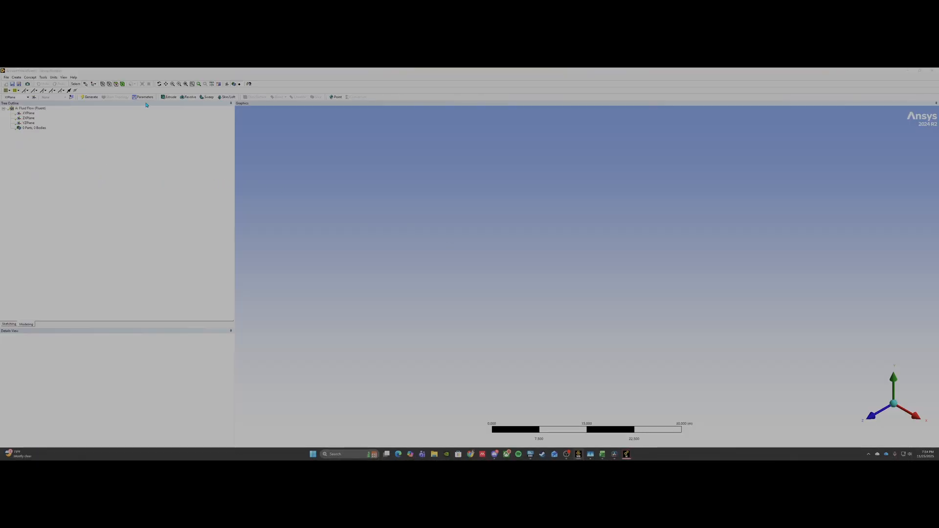
{"action": "key", "text": "super"}
{"action": "key", "text": "alt+Tab"}
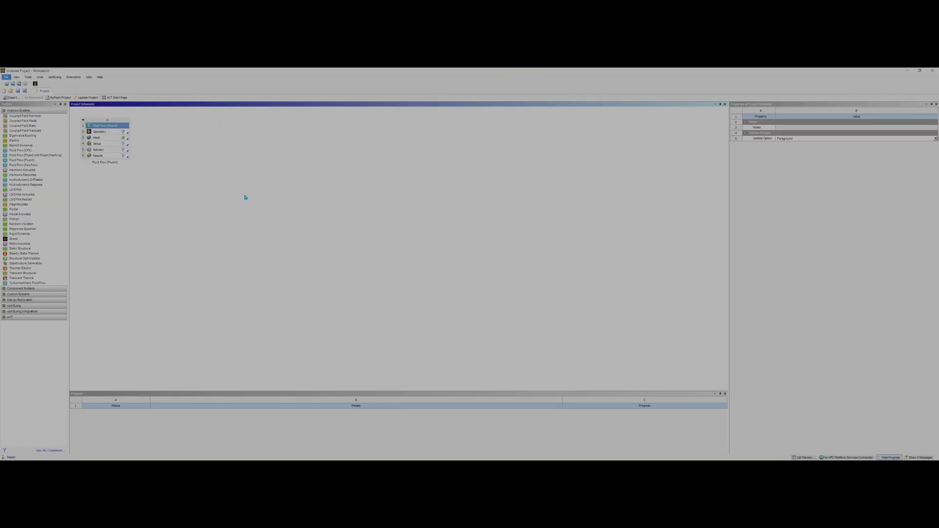
{"action": "left_click", "coordinate": [626, 454]}
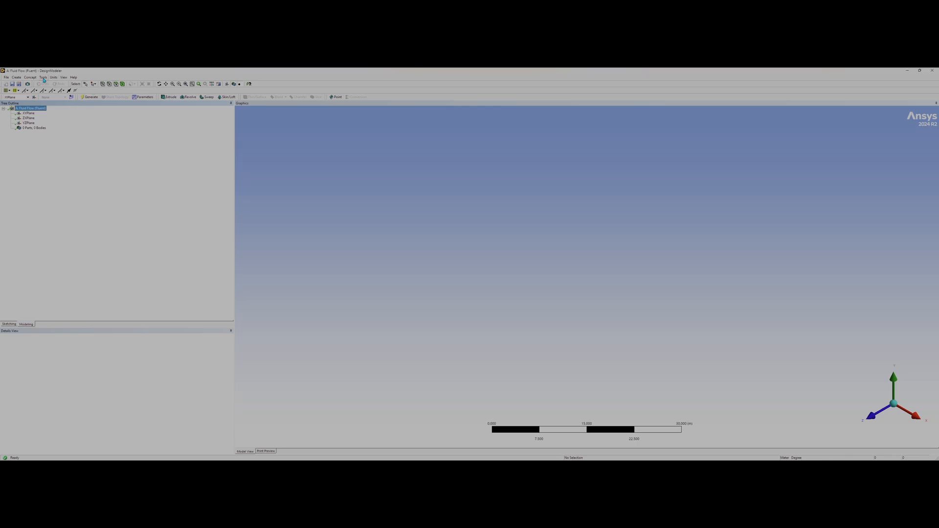
Step: Start a 3D Curve feature defined from a coordinates file, with the XYPlane as its base plane
{"action": "left_click", "coordinate": [18, 79]}
{"action": "mouse_move", "coordinate": [31, 79]}
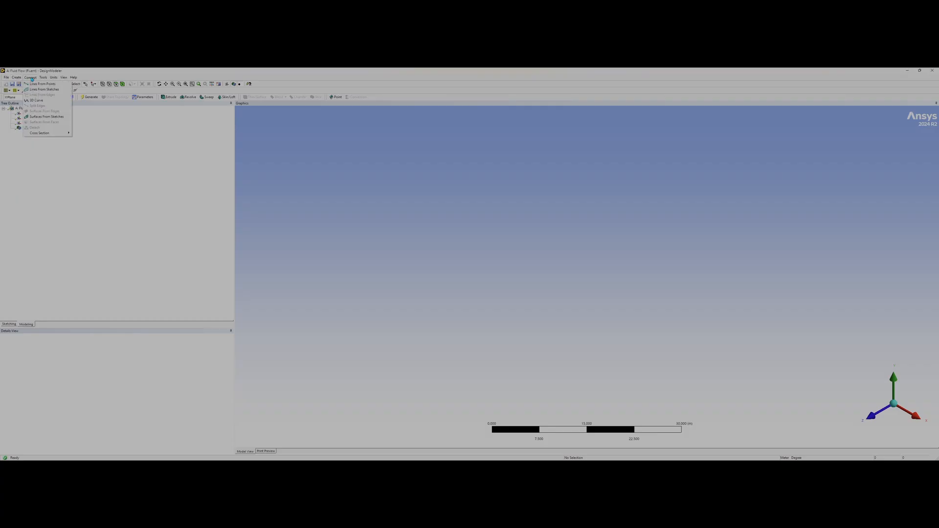
{"action": "left_click", "coordinate": [37, 100]}
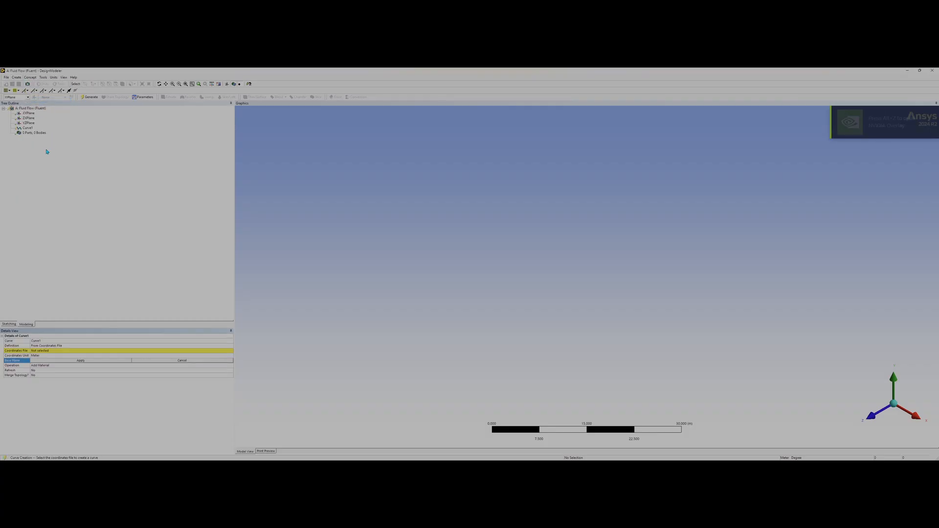
{"action": "left_click", "coordinate": [141, 356]}
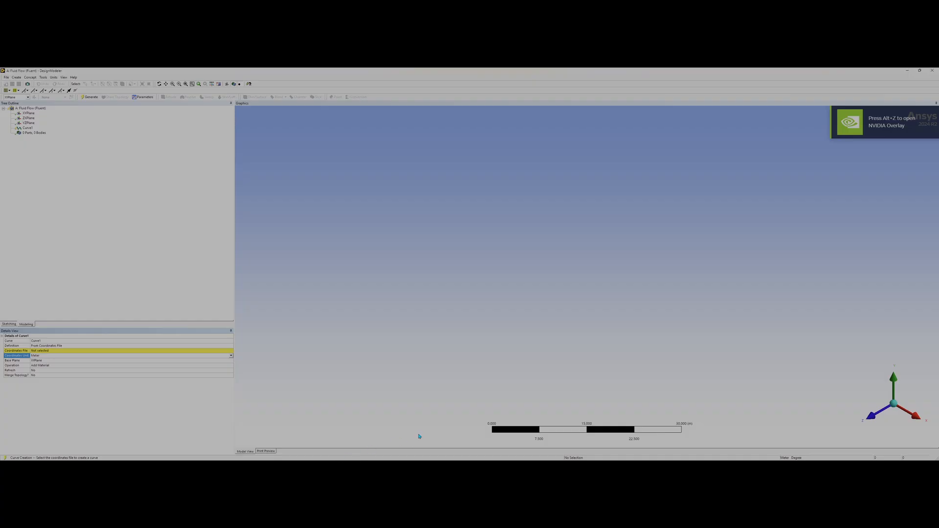
Step: Switch to Chrome in a maximized window, search Google for "airfoil tools" and open the Airfoil Tools website
{"action": "key", "text": "super"}
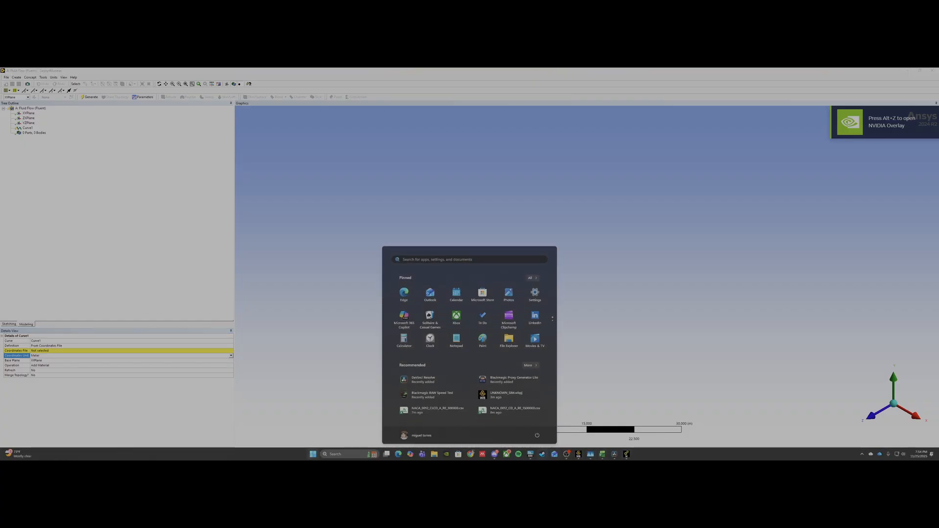
{"action": "left_click", "coordinate": [471, 455]}
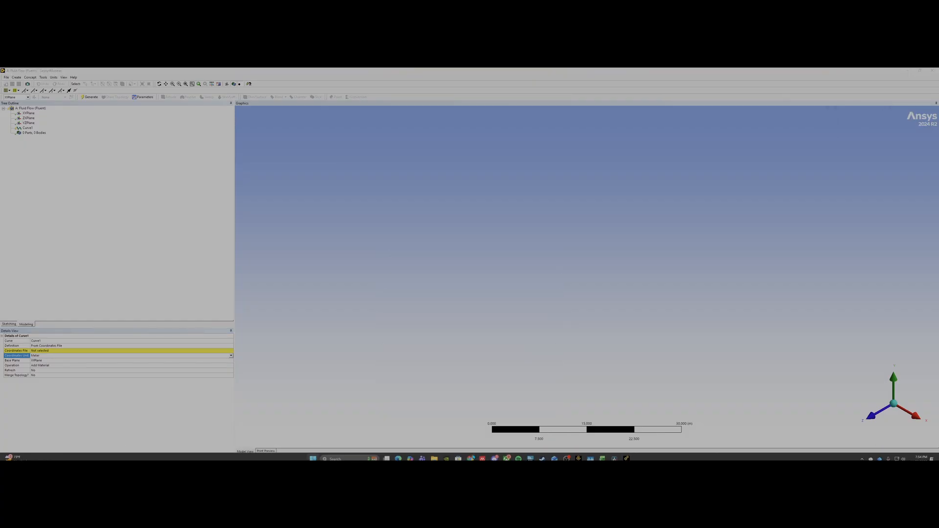
{"action": "left_click", "coordinate": [469, 280]}
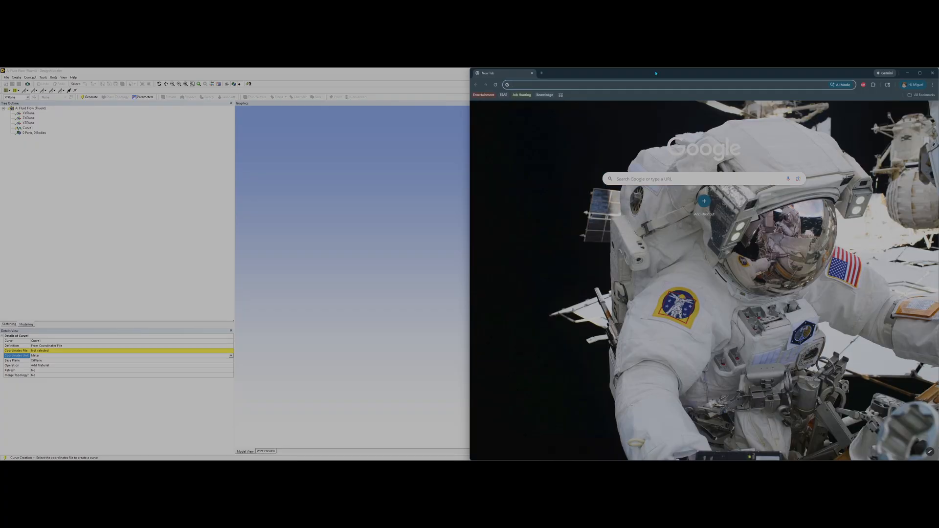
{"action": "double_click", "coordinate": [654, 73]}
{"action": "type", "text": "airfoil tools"}
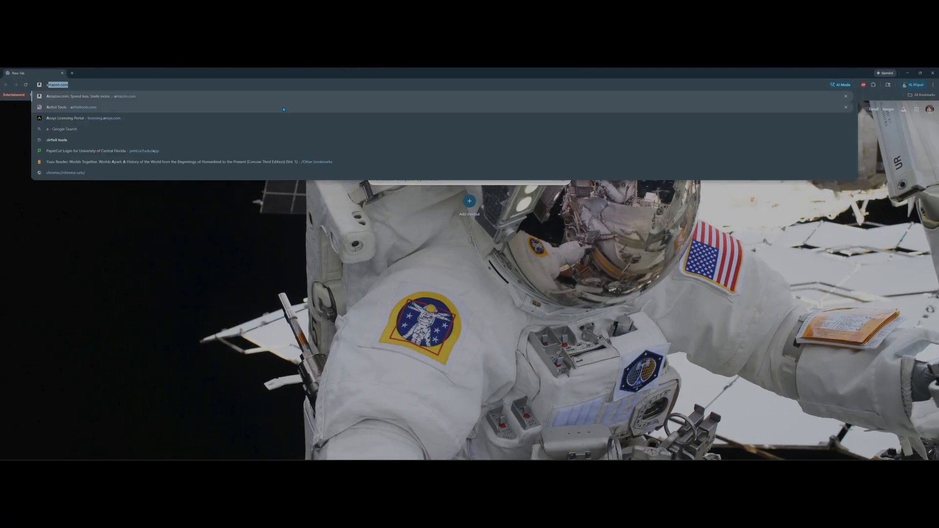
{"action": "key", "text": "Return"}
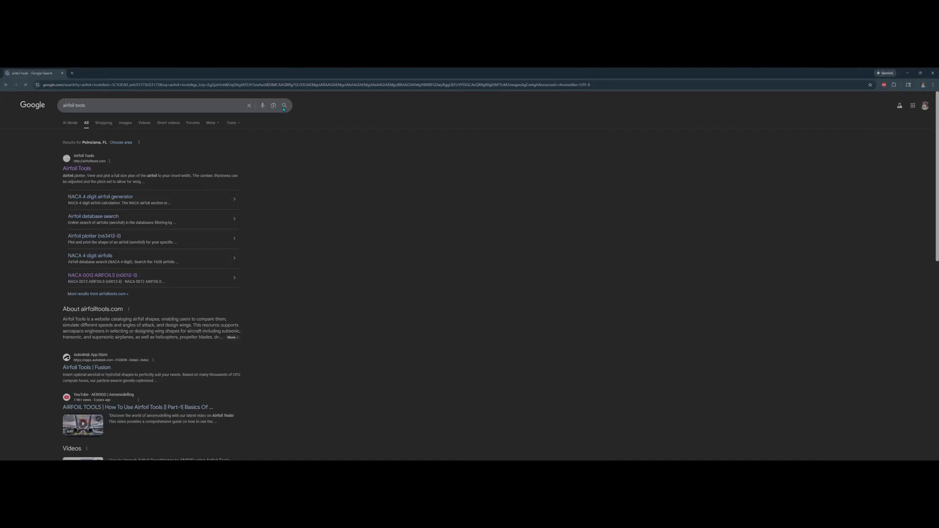
{"action": "left_click", "coordinate": [77, 168]}
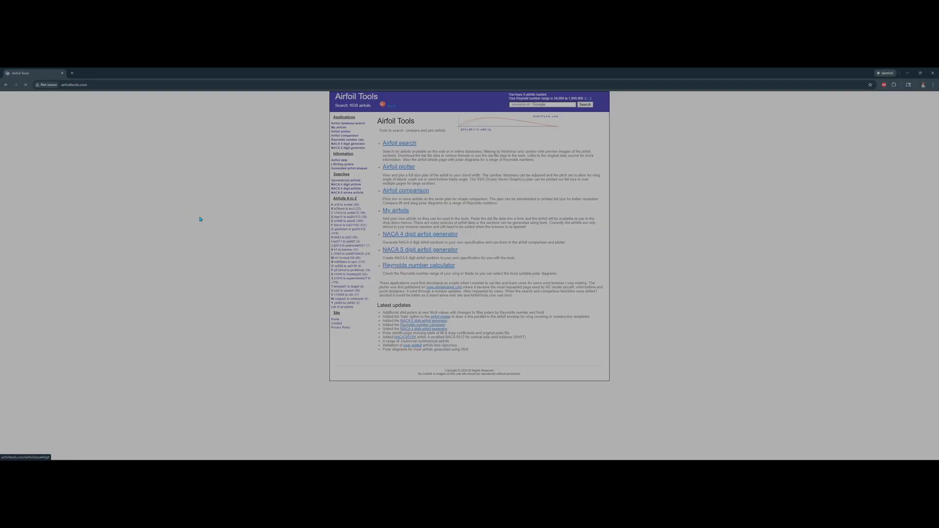
Step: Search the airfoil database for NACA 4424
{"action": "left_click", "coordinate": [412, 145]}
{"action": "left_click", "coordinate": [483, 146]}
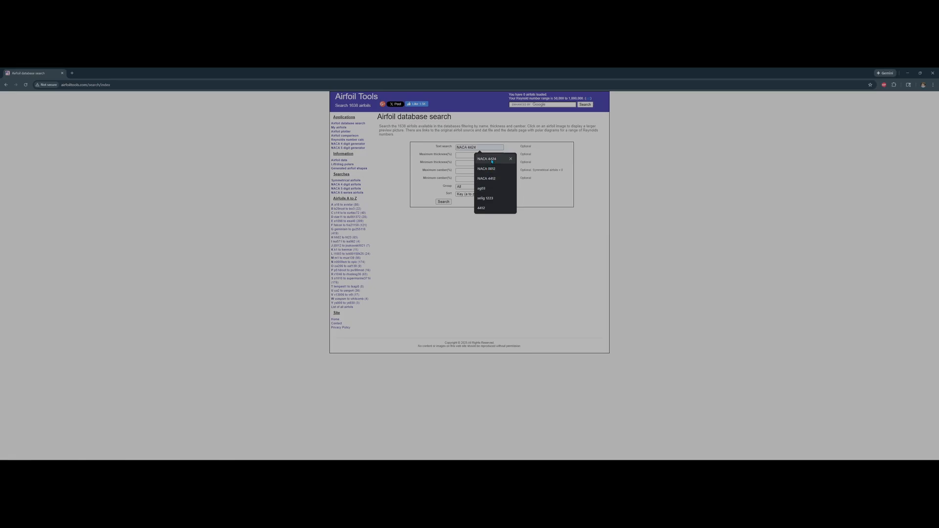
{"action": "left_click", "coordinate": [491, 160]}
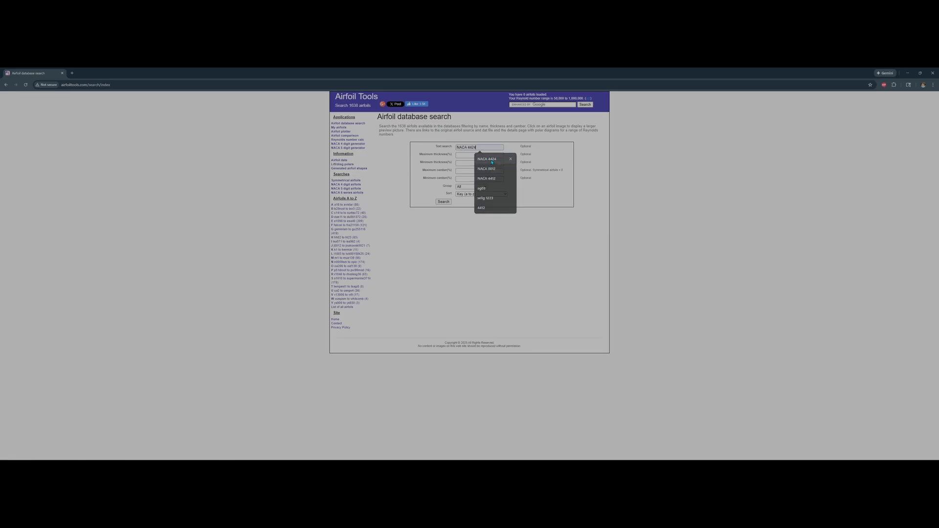
{"action": "left_click", "coordinate": [444, 202]}
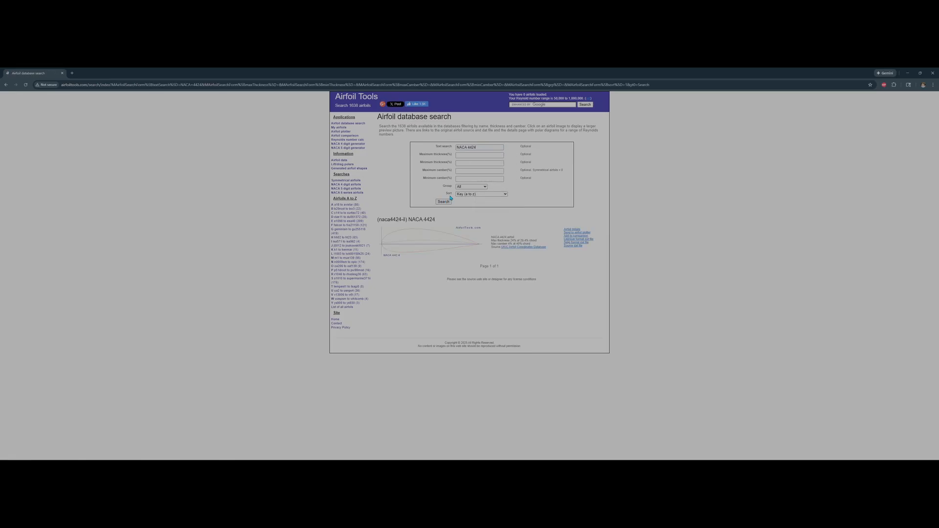
Step: Open NACA 4424 in the airfoil plotter and plot it with a chord of 1000 mm
{"action": "left_click", "coordinate": [586, 236]}
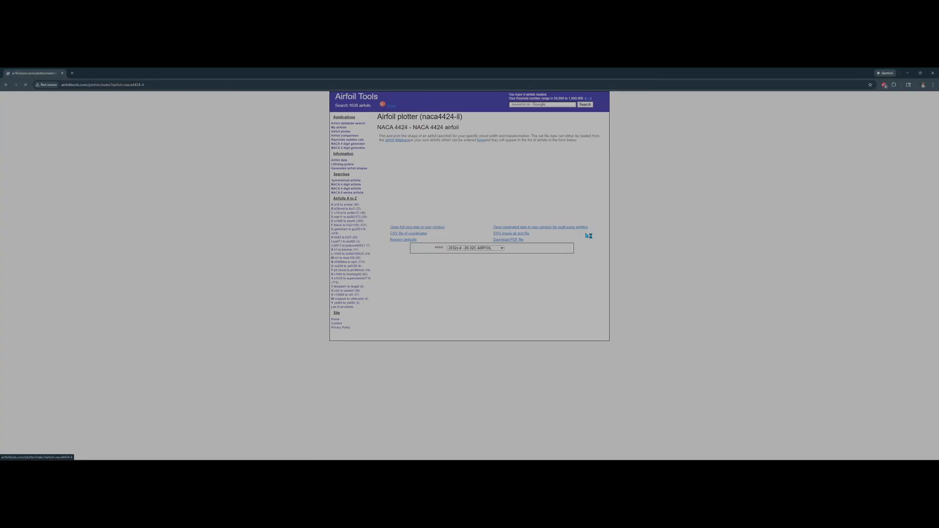
{"action": "left_click", "coordinate": [455, 256]}
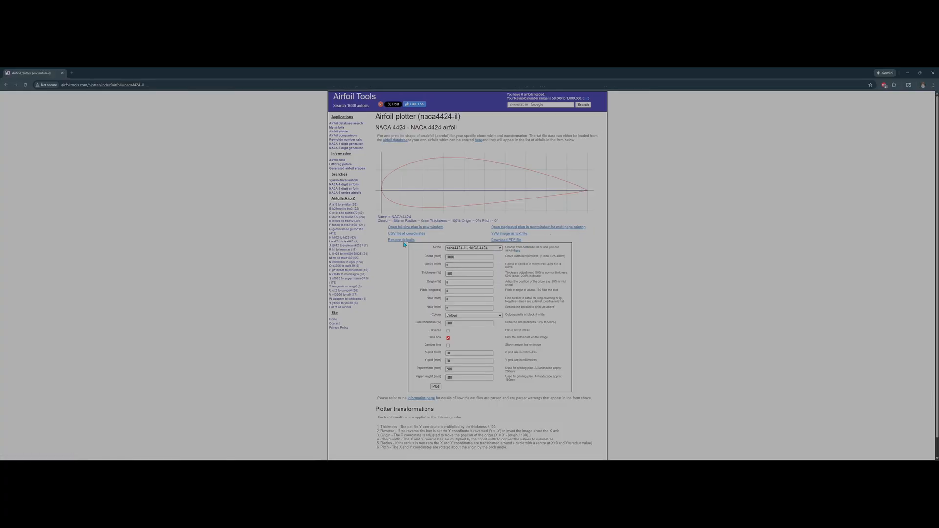
{"action": "left_click", "coordinate": [435, 386]}
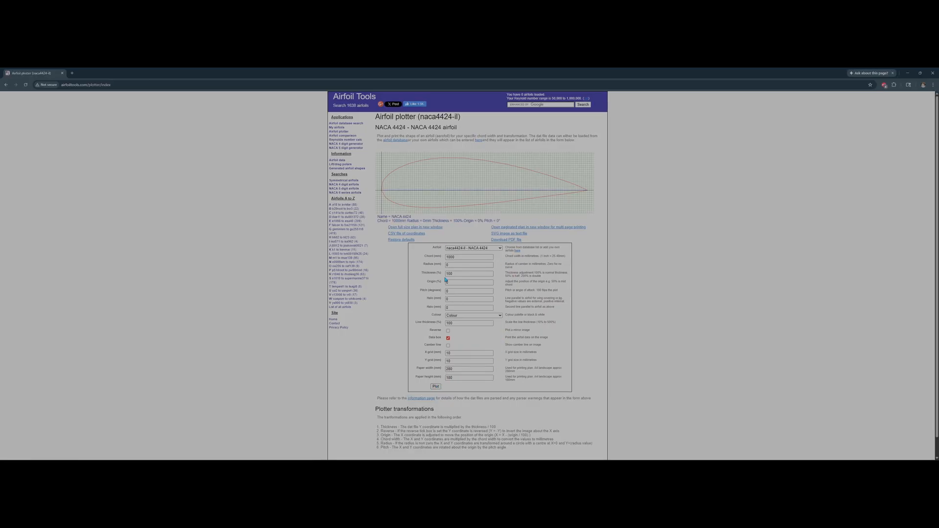
Step: Download the plotted airfoil's CSV file of coordinates and open it in Excel, arranged over half of the screen
{"action": "left_click", "coordinate": [398, 235]}
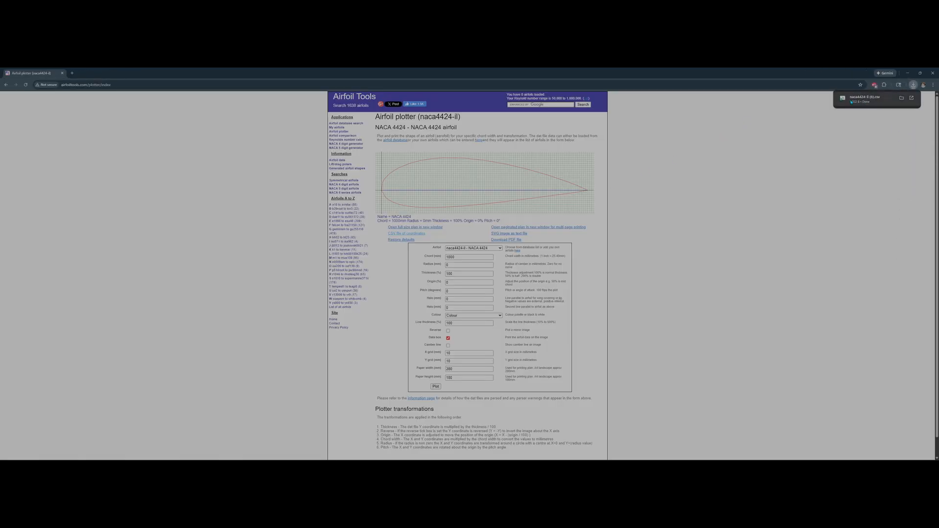
{"action": "left_click", "coordinate": [868, 100]}
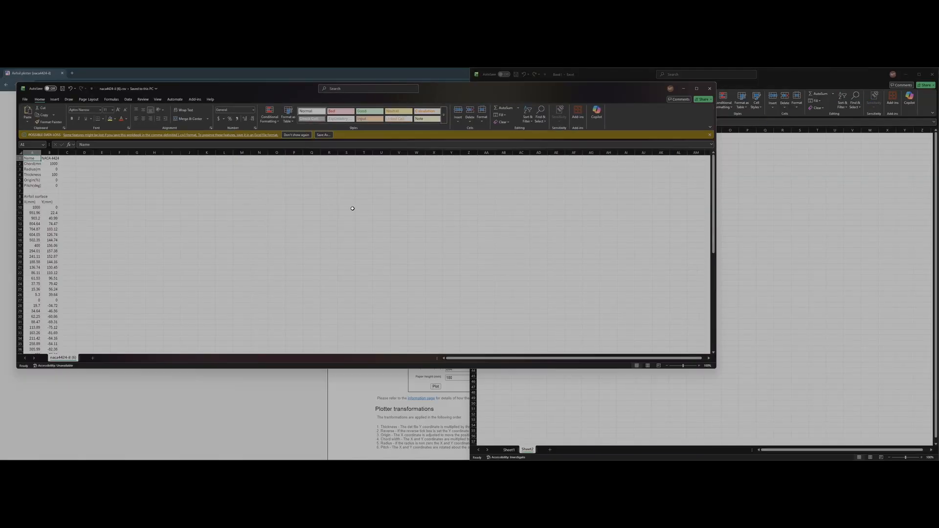
{"action": "left_click_drag", "start_coordinate": [465, 92], "coordinate": [936, 90]}
{"action": "left_click", "coordinate": [505, 182]}
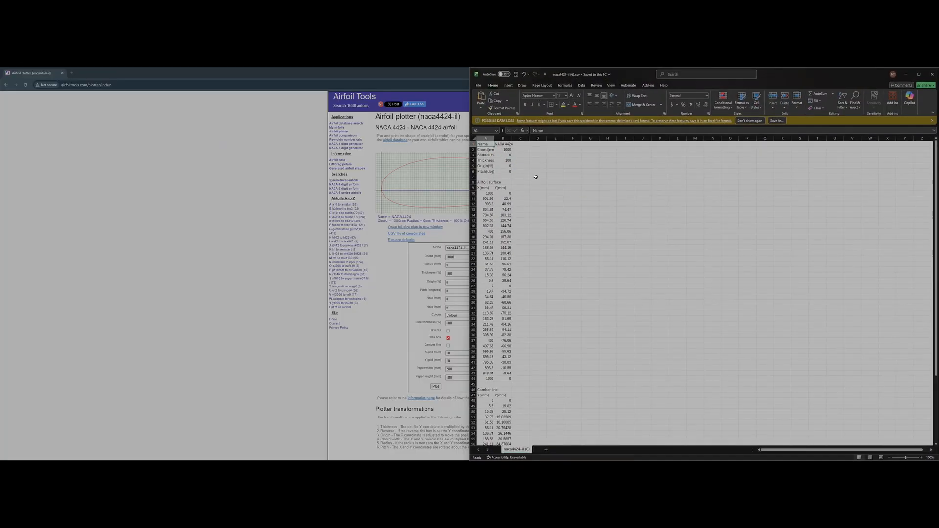
Step: Clear the header information above the airfoil surface coordinates and all the camber line data below them
{"action": "left_click_drag", "start_coordinate": [485, 144], "coordinate": [506, 189]}
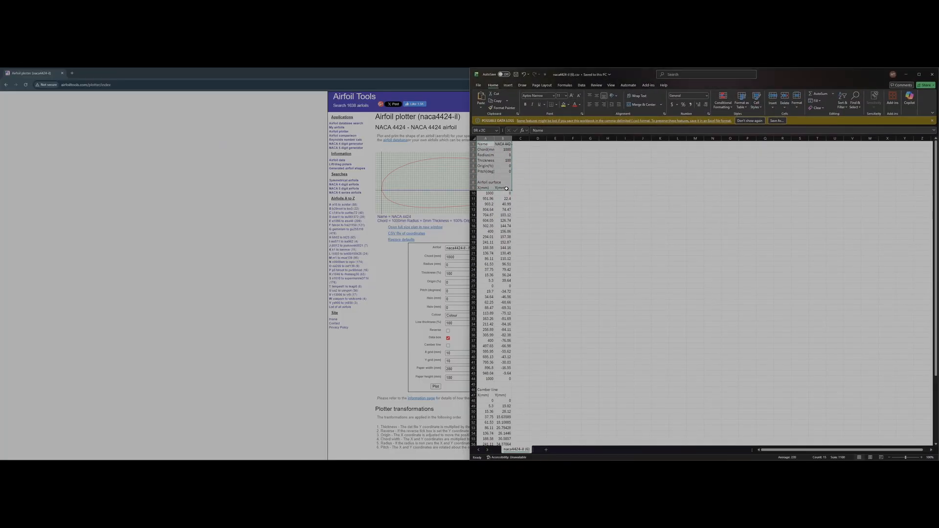
{"action": "left_click", "coordinate": [555, 230]}
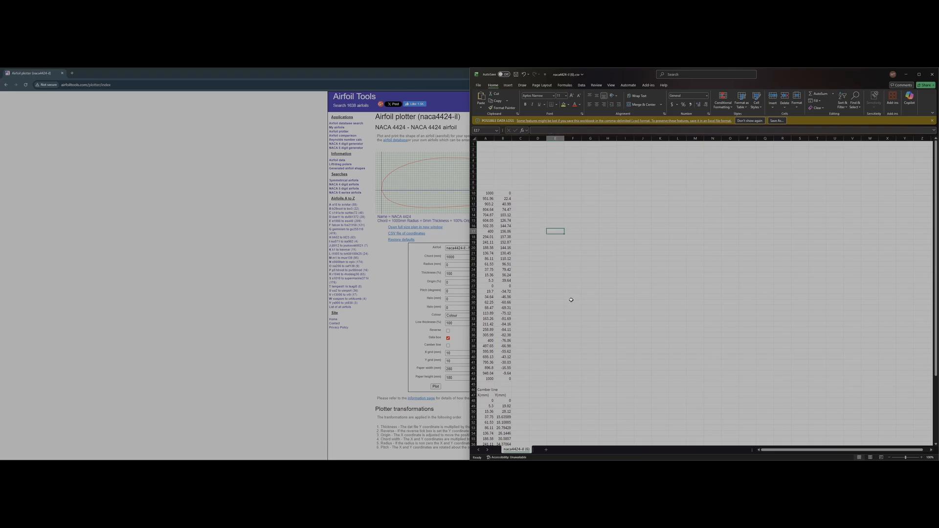
{"action": "scroll", "coordinate": [567, 299], "scroll_direction": "down", "scroll_amount": 10}
{"action": "scroll", "coordinate": [568, 298], "scroll_direction": "down", "scroll_amount": 1}
{"action": "left_click_drag", "start_coordinate": [487, 204], "coordinate": [521, 344]}
{"action": "key", "text": "Delete"}
{"action": "scroll", "coordinate": [553, 295], "scroll_direction": "up", "scroll_amount": 11}
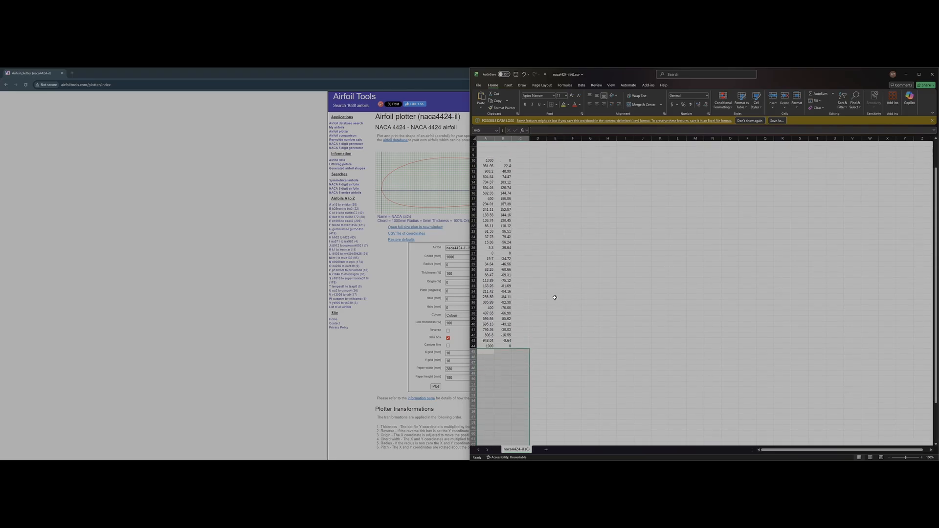
Step: Move the airfoil surface coordinates to columns C and D, starting in row 2
{"action": "left_click", "coordinate": [555, 283]}
{"action": "left_click_drag", "start_coordinate": [488, 196], "coordinate": [547, 339]}
{"action": "left_click", "coordinate": [635, 215]}
Step: Enter the column headings #group, #point, #x, #y and #z in row 1, starting at A1
{"action": "left_click", "coordinate": [488, 143]}
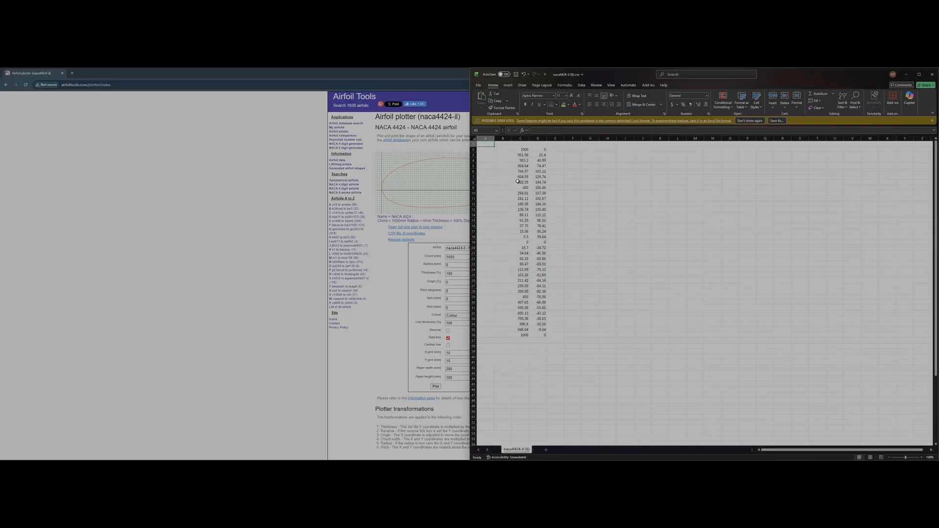
{"action": "type", "text": "#group"}
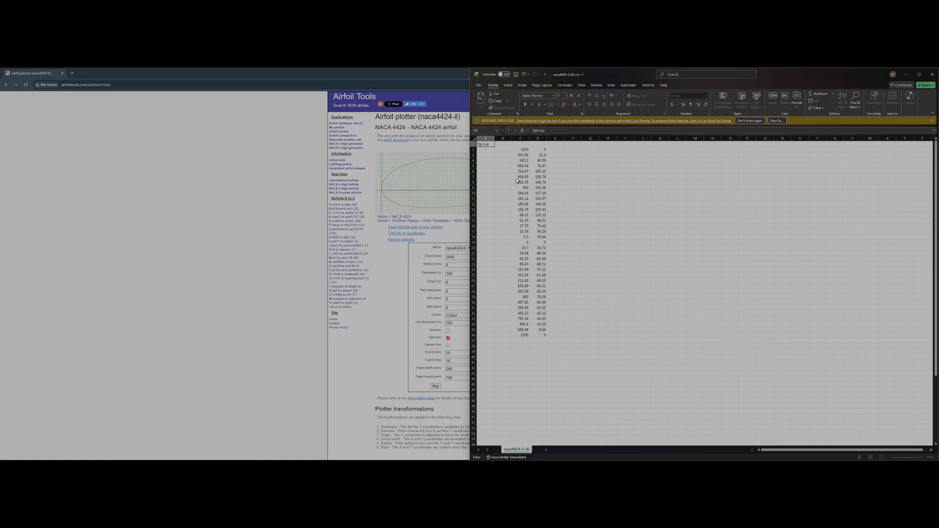
{"action": "key", "text": "Tab"}
{"action": "type", "text": "#"}
{"action": "key", "text": "Tab"}
{"action": "type", "text": "#x"}
{"action": "key", "text": "Tab"}
{"action": "type", "text": "#"}
{"action": "key", "text": "Tab"}
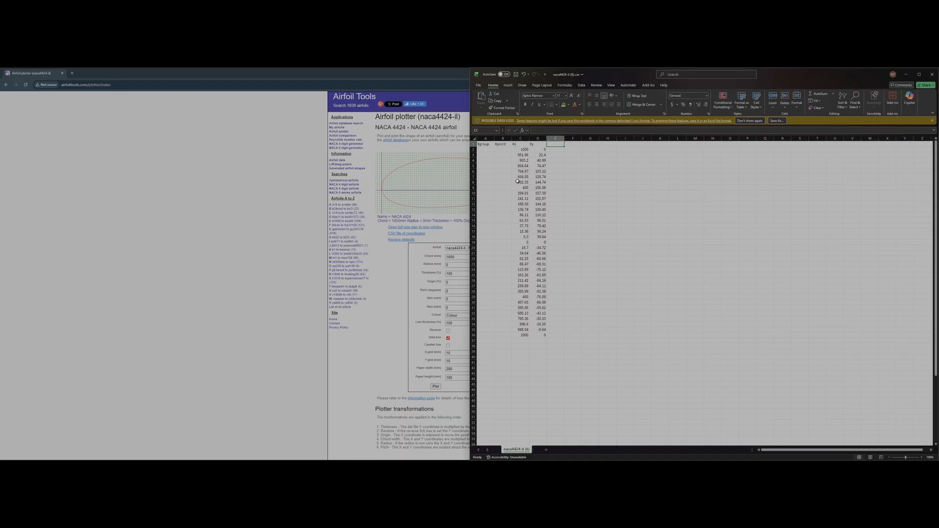
{"action": "type", "text": "#"}
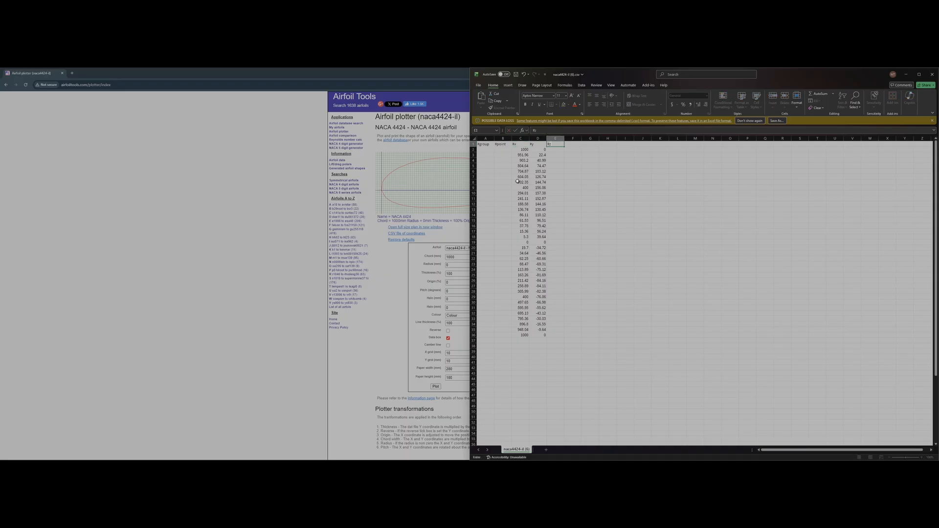
{"action": "type", "text": "z"}
{"action": "key", "text": "Return"}
Step: Enter 1 in A2 and fill it down the group column alongside all the coordinates
{"action": "type", "text": "1"}
{"action": "key", "text": "ctrl+Return"}
{"action": "double_click", "coordinate": [494, 151]}
Step: Number the points in column B by entering 1 and 2 and extending the series to the last coordinate row
{"action": "left_click", "coordinate": [504, 150]}
{"action": "type", "text": "1"}
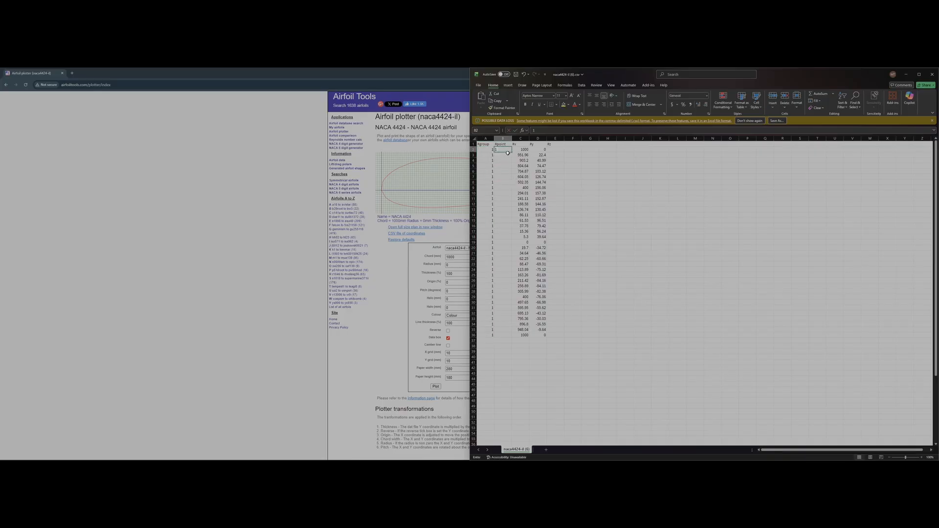
{"action": "key", "text": "Return"}
{"action": "type", "text": "2"}
{"action": "double_click", "coordinate": [508, 151]}
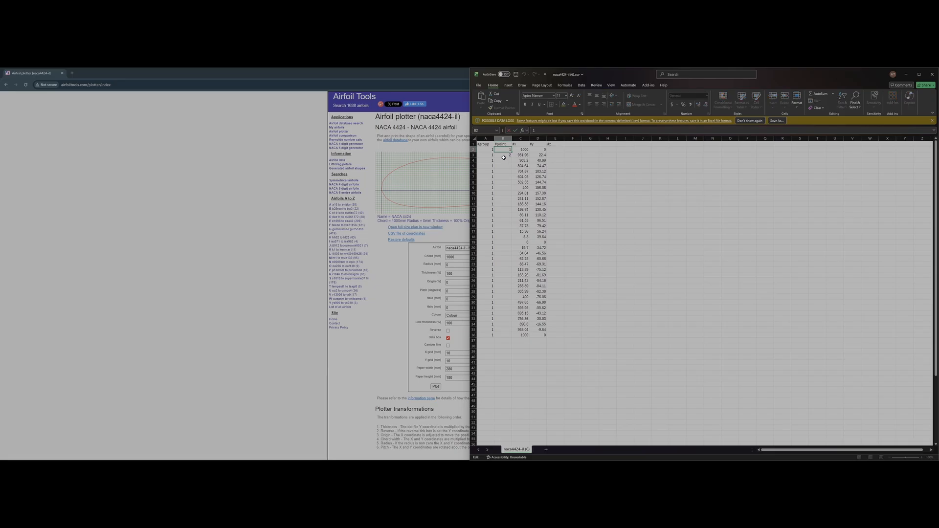
{"action": "left_click", "coordinate": [504, 156], "text": "shift"}
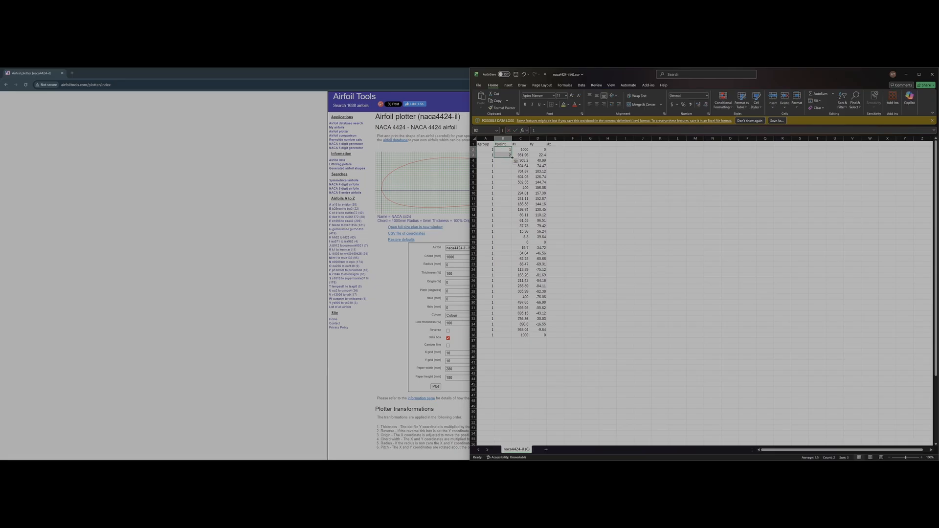
{"action": "double_click", "coordinate": [511, 157]}
{"action": "left_click", "coordinate": [608, 309]}
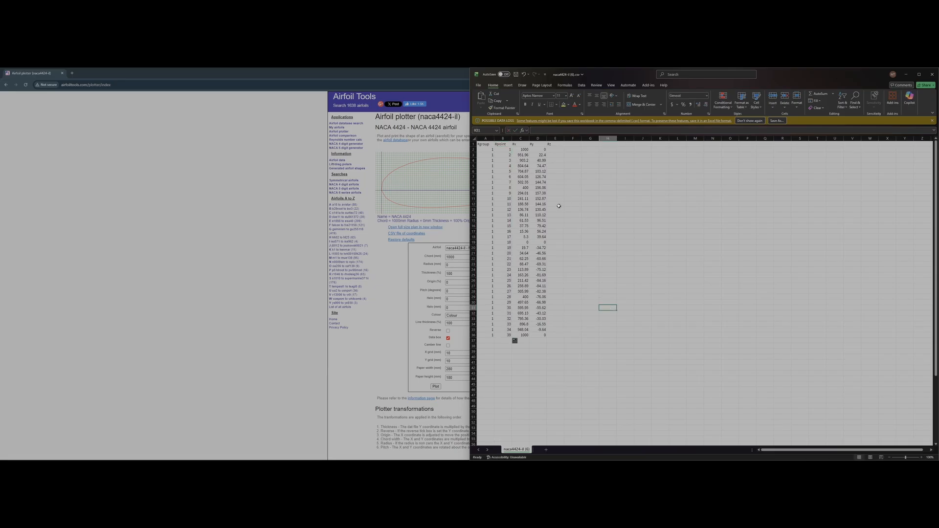
Step: Enter 0 as the first z coordinate in E2 and fill it down to the last coordinate row
{"action": "left_click", "coordinate": [553, 152]}
{"action": "type", "text": "0"}
{"action": "left_click", "coordinate": [572, 166]}
{"action": "left_click", "coordinate": [560, 148]}
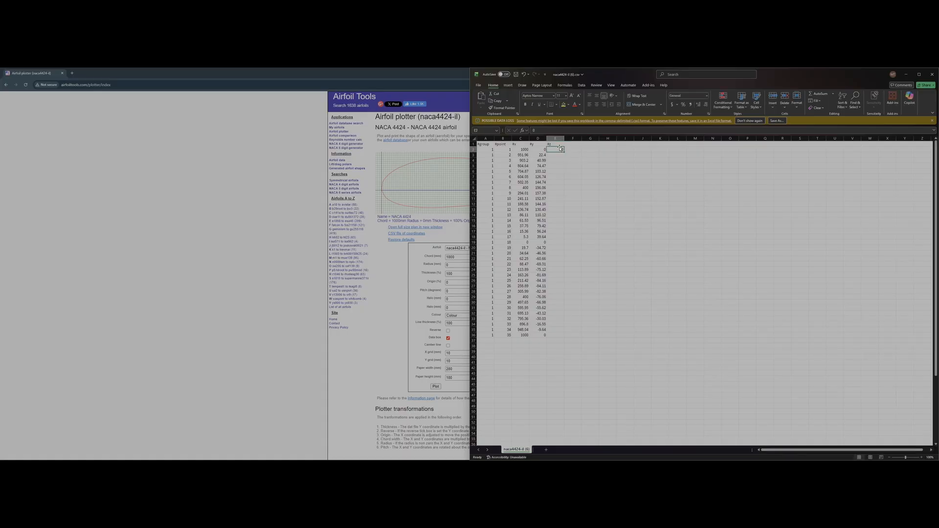
{"action": "double_click", "coordinate": [564, 151]}
{"action": "left_click", "coordinate": [624, 329]}
Step: Compare the first and last coordinate rows, and clear the point number and x, y, z values of row 36
{"action": "left_click_drag", "start_coordinate": [522, 150], "coordinate": [559, 147]}
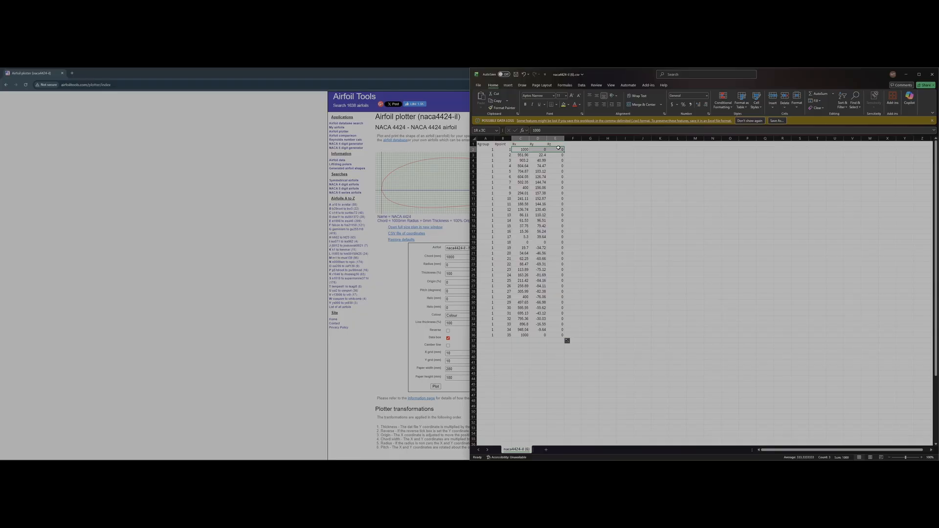
{"action": "left_click", "coordinate": [607, 178]}
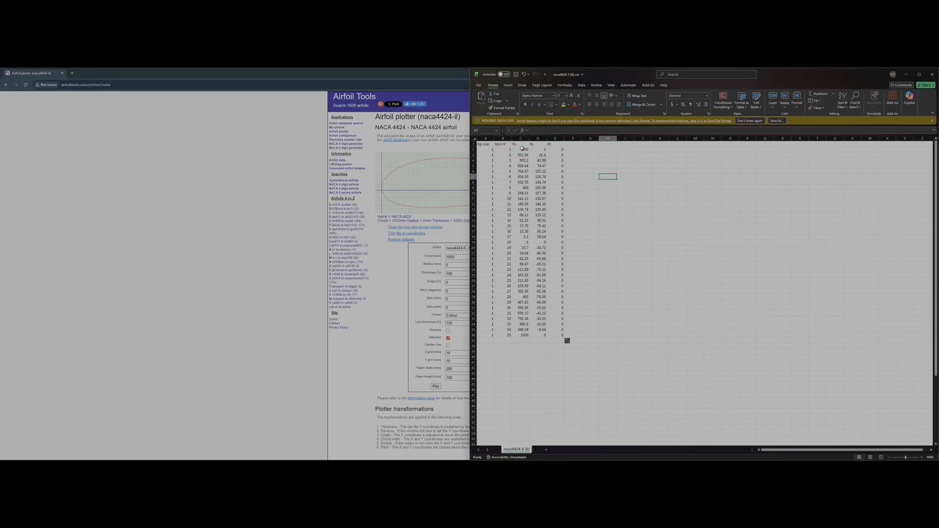
{"action": "left_click_drag", "start_coordinate": [522, 150], "coordinate": [558, 149]}
{"action": "left_click", "coordinate": [607, 237]}
{"action": "left_click_drag", "start_coordinate": [522, 337], "coordinate": [590, 336]}
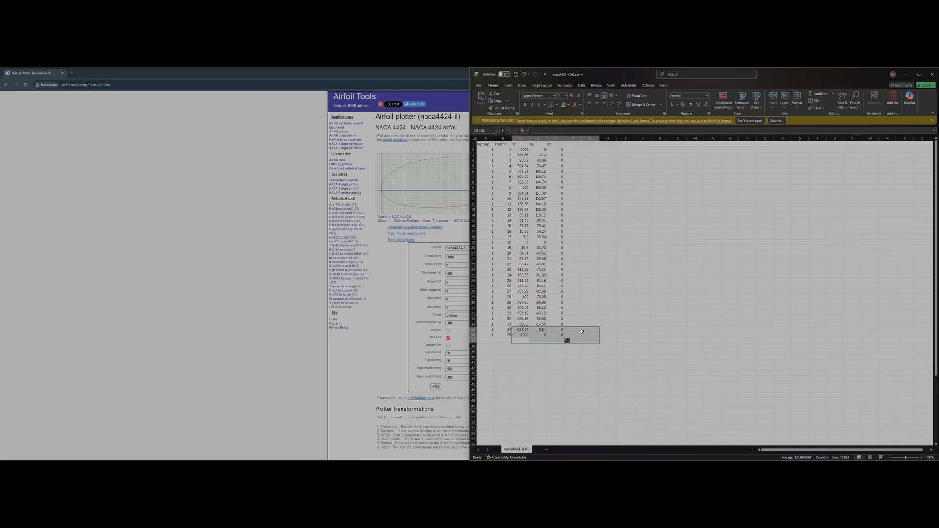
{"action": "left_click", "coordinate": [521, 337]}
{"action": "left_click_drag", "start_coordinate": [503, 336], "coordinate": [575, 335]}
{"action": "key", "text": "Delete"}
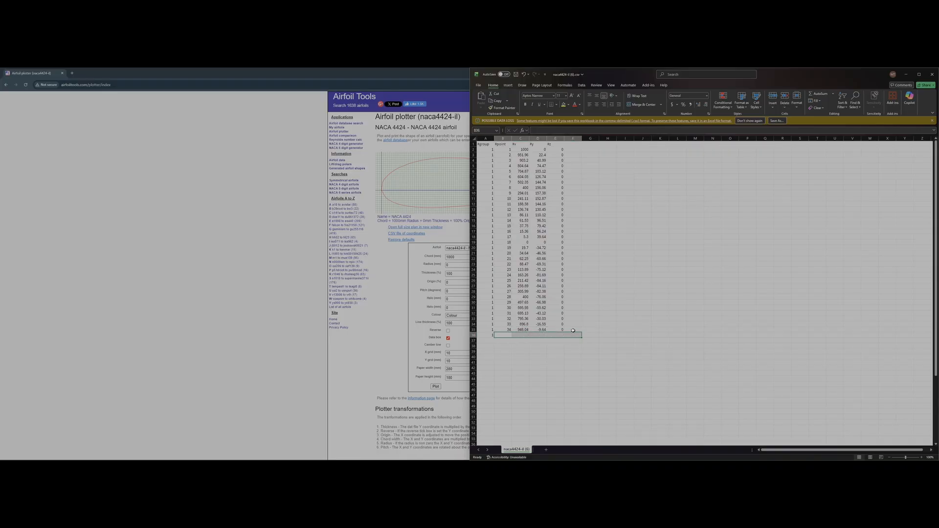
Step: Enter 0 as the point number in B36 to close the curve
{"action": "left_click", "coordinate": [625, 302]}
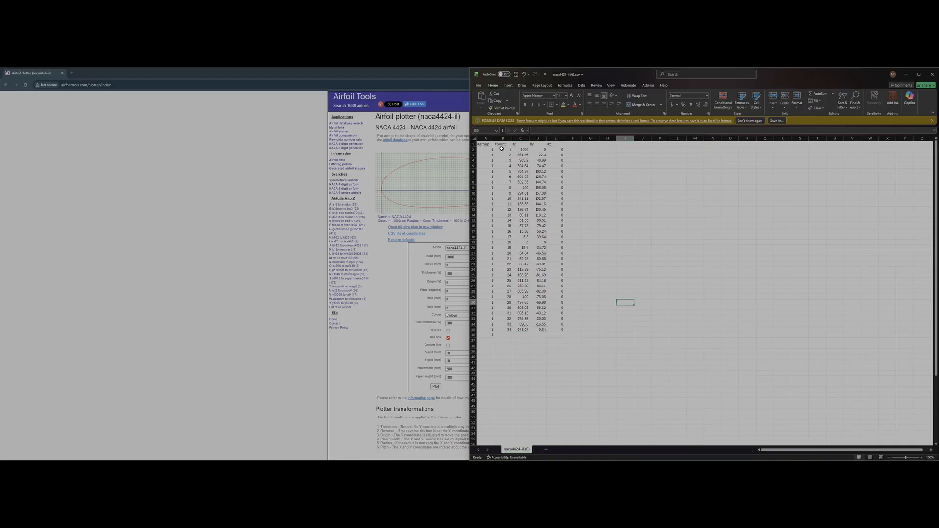
{"action": "left_click", "coordinate": [508, 335]}
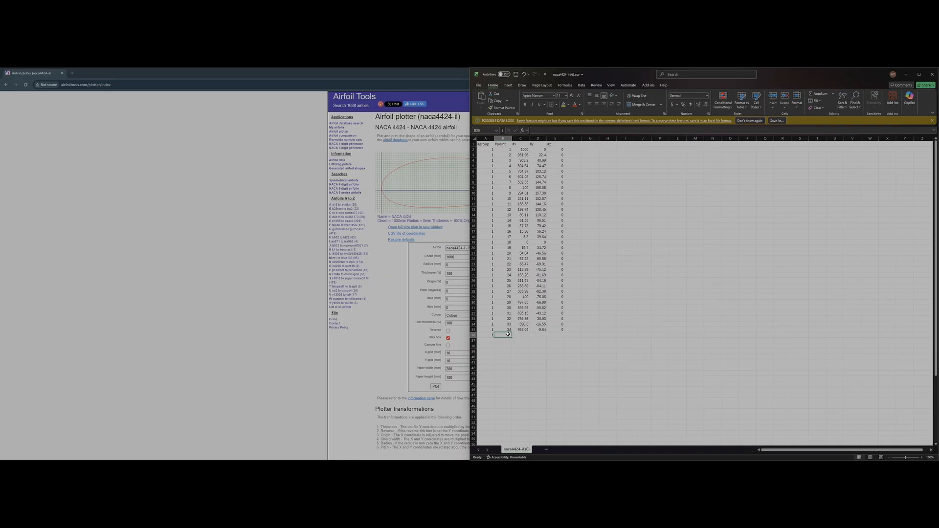
{"action": "type", "text": "0"}
{"action": "left_click", "coordinate": [578, 350]}
{"action": "left_click", "coordinate": [711, 319]}
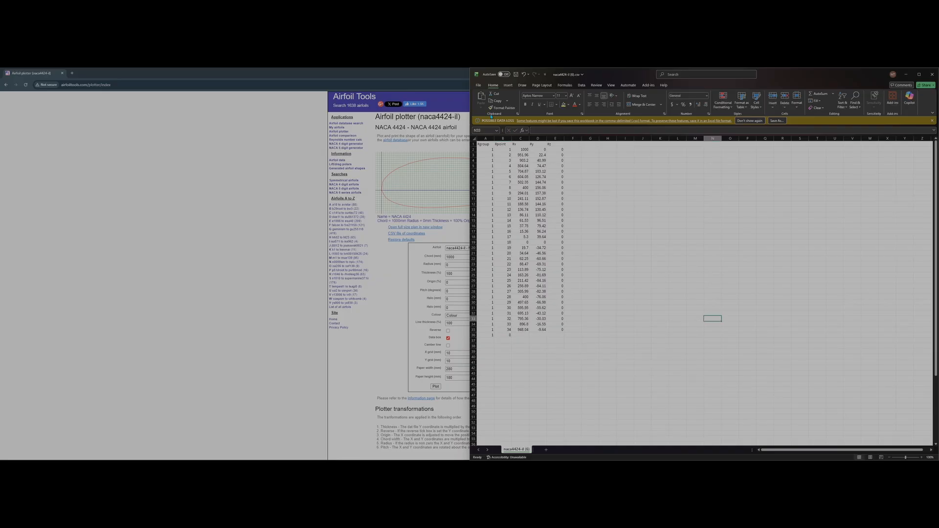
Step: Start saving a copy of the coordinate sheet in the Downloads folder with the file type Text (Tab delimited)
{"action": "left_click", "coordinate": [478, 85]}
{"action": "left_click", "coordinate": [495, 168]}
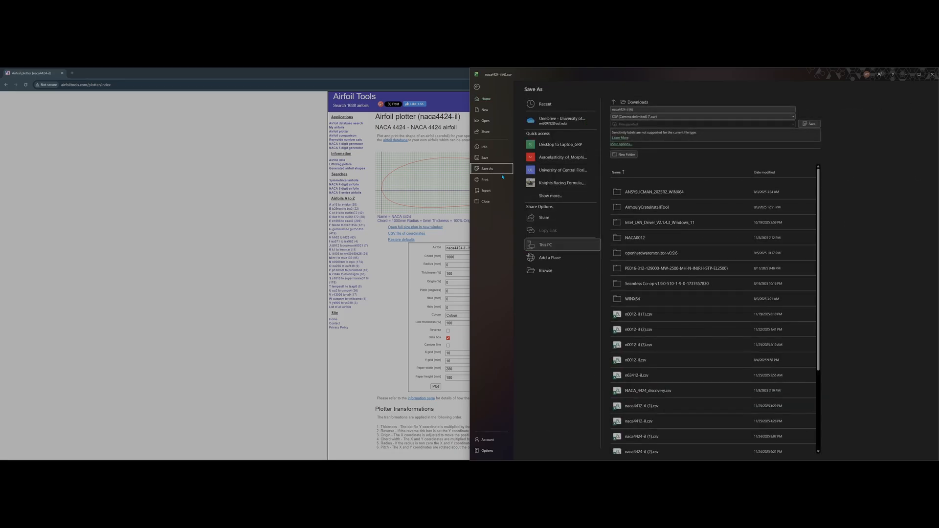
{"action": "left_click", "coordinate": [657, 117]}
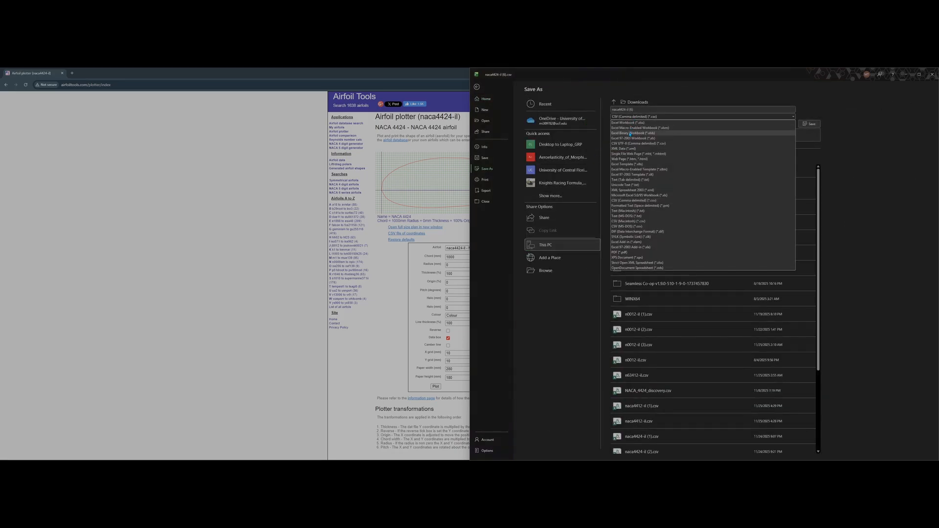
{"action": "left_click", "coordinate": [660, 117]}
{"action": "left_click", "coordinate": [624, 144]}
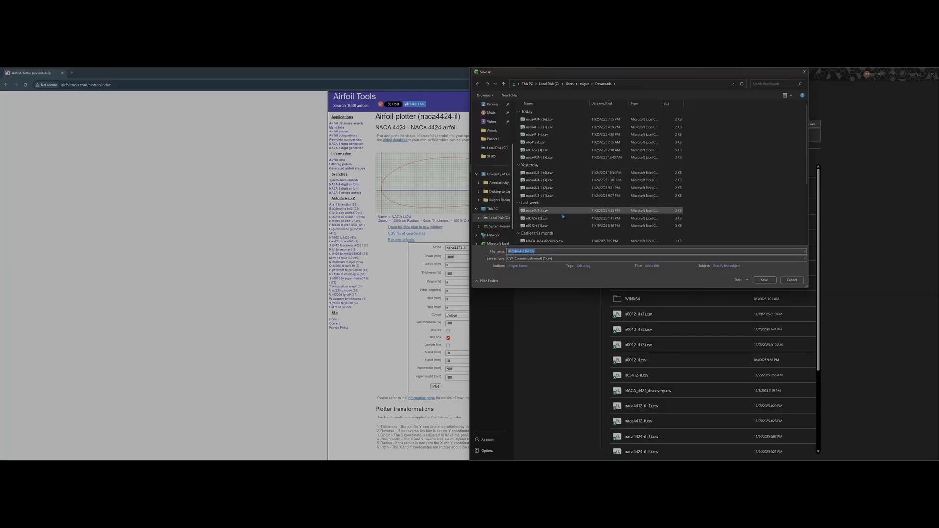
{"action": "left_click", "coordinate": [541, 260]}
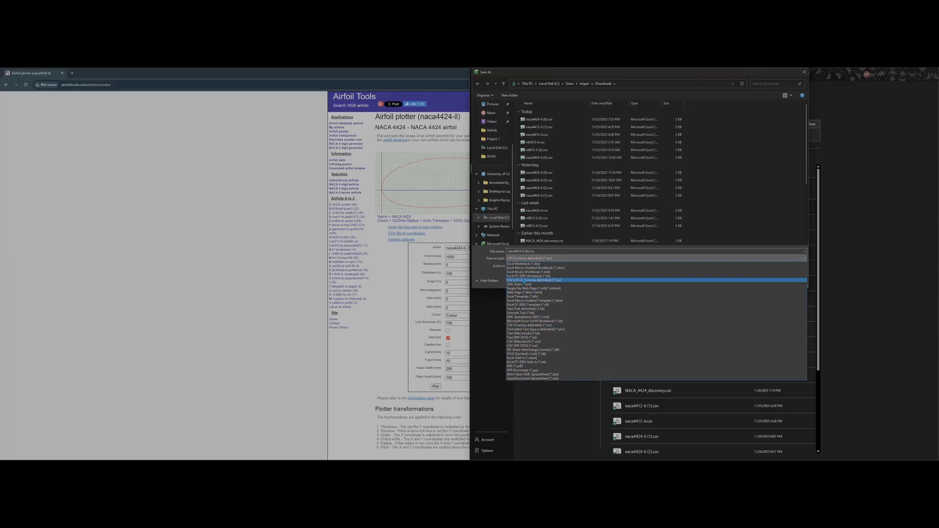
{"action": "left_click", "coordinate": [526, 308]}
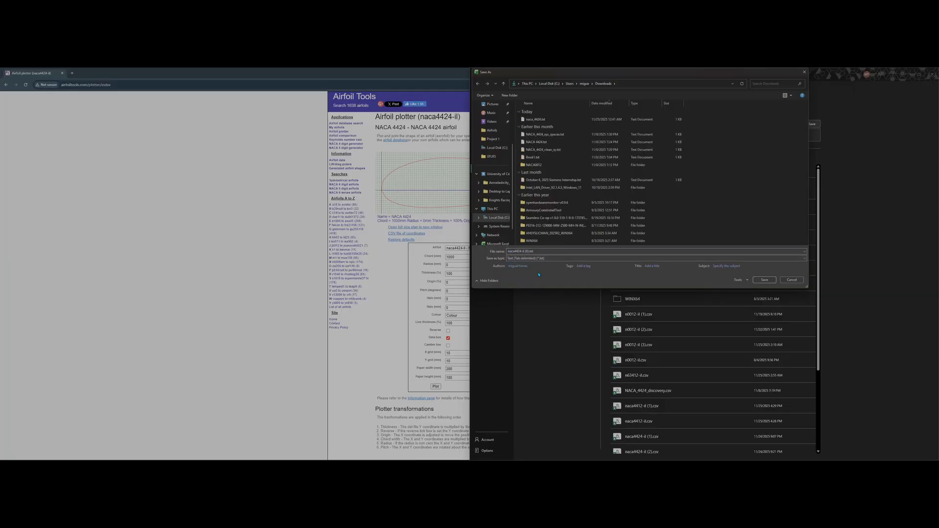
Step: Name the text file NACA_4424_ansys and save it
{"action": "left_click", "coordinate": [541, 251]}
{"action": "type", "text": "NACA_"}
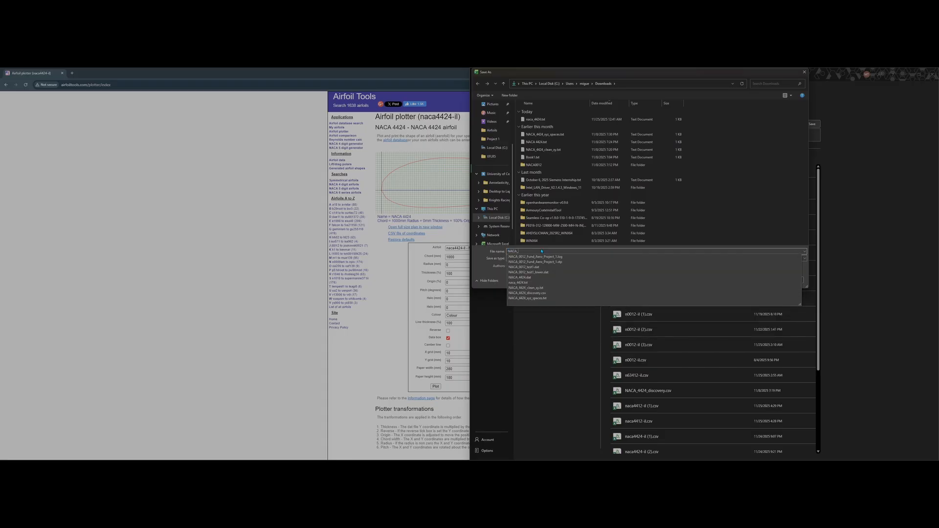
{"action": "type", "text": "4424"}
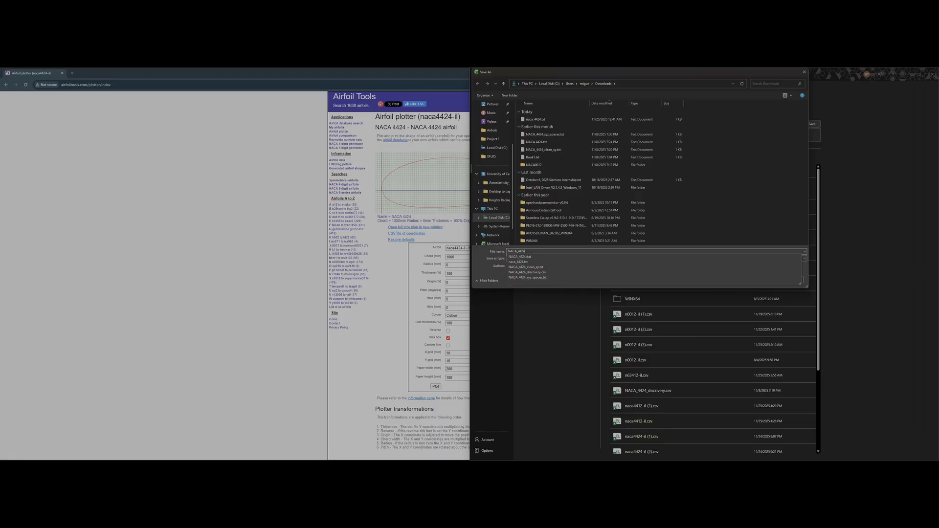
{"action": "type", "text": "_"}
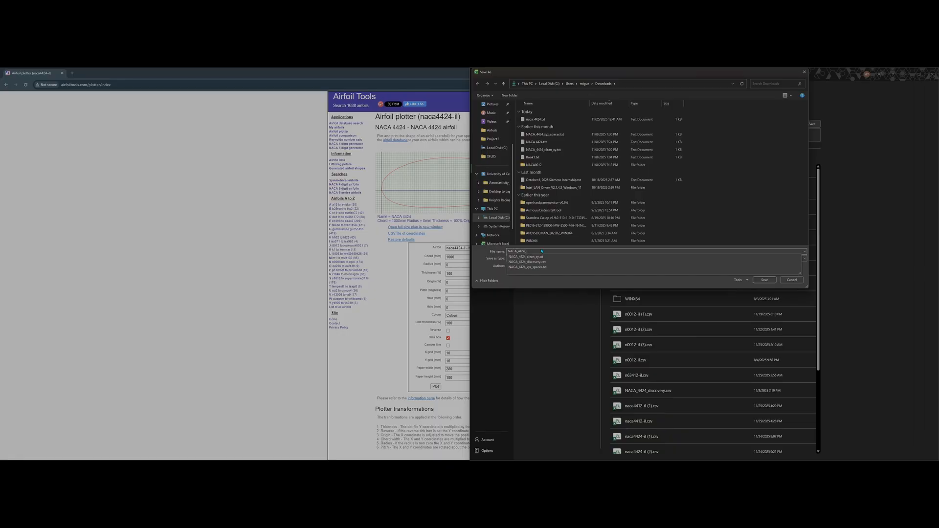
{"action": "key", "text": "BackSpace"}
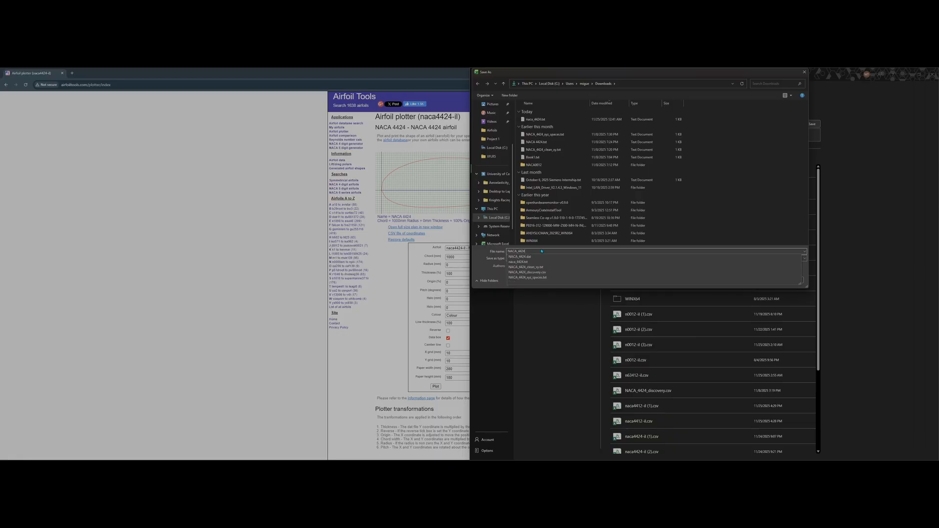
{"action": "left_click", "coordinate": [478, 269]}
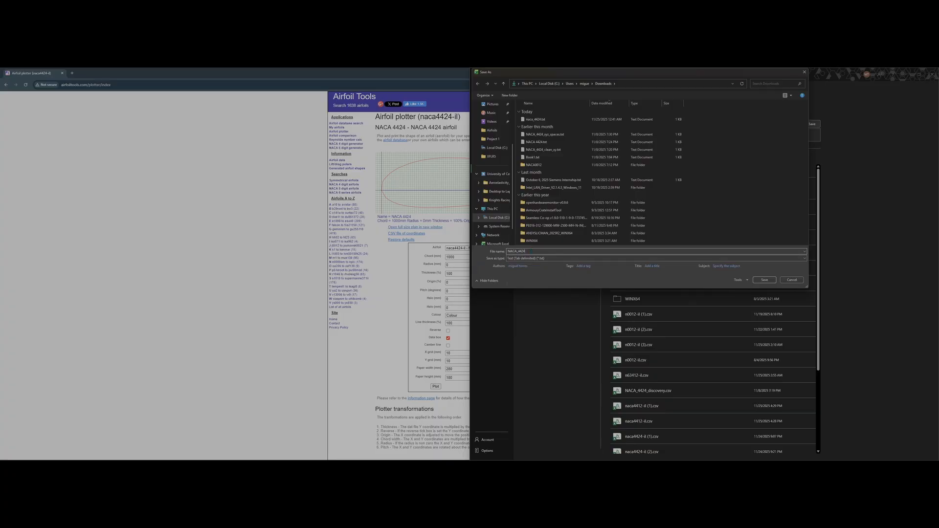
{"action": "type", "text": "_A"}
{"action": "key", "text": "BackSpace"}
{"action": "type", "text": "ansys"}
{"action": "left_click", "coordinate": [763, 280]}
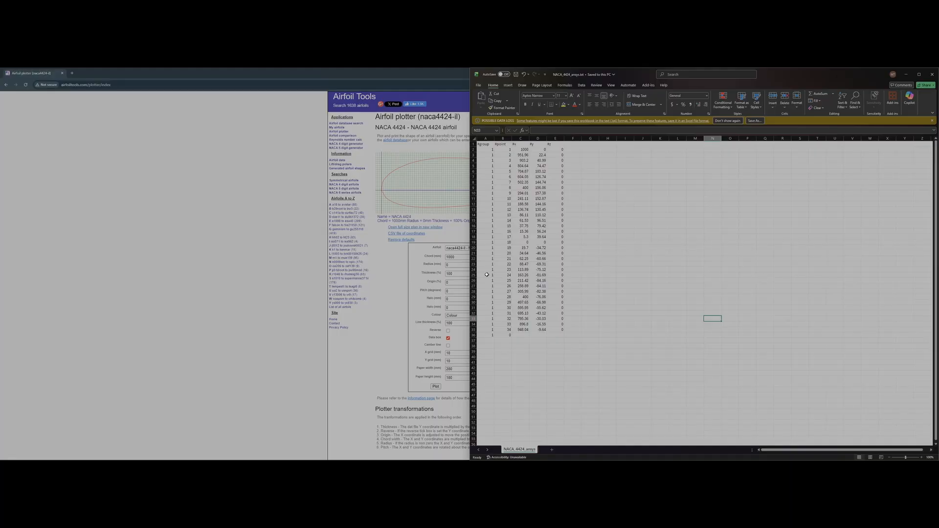
Step: Switch back to the unfinished curve feature in DesignModeler
{"action": "left_click", "coordinate": [236, 238]}
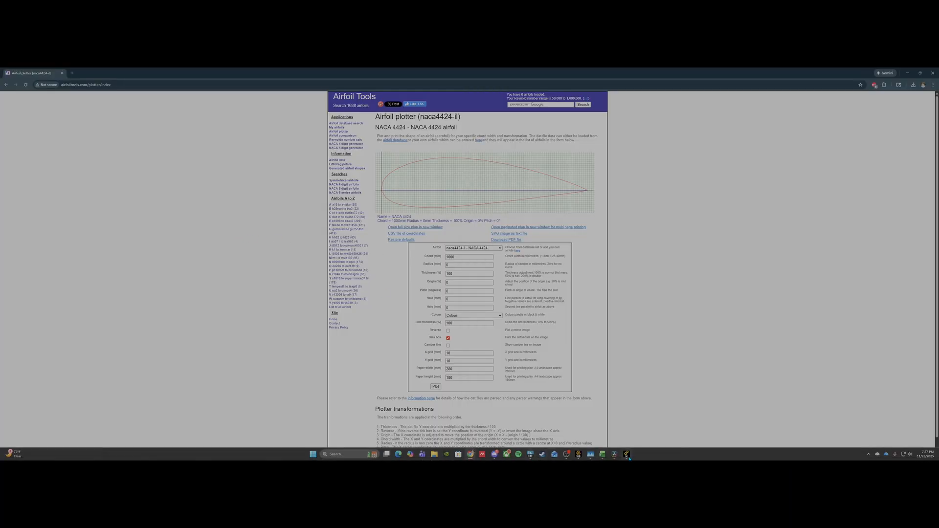
{"action": "left_click", "coordinate": [627, 456]}
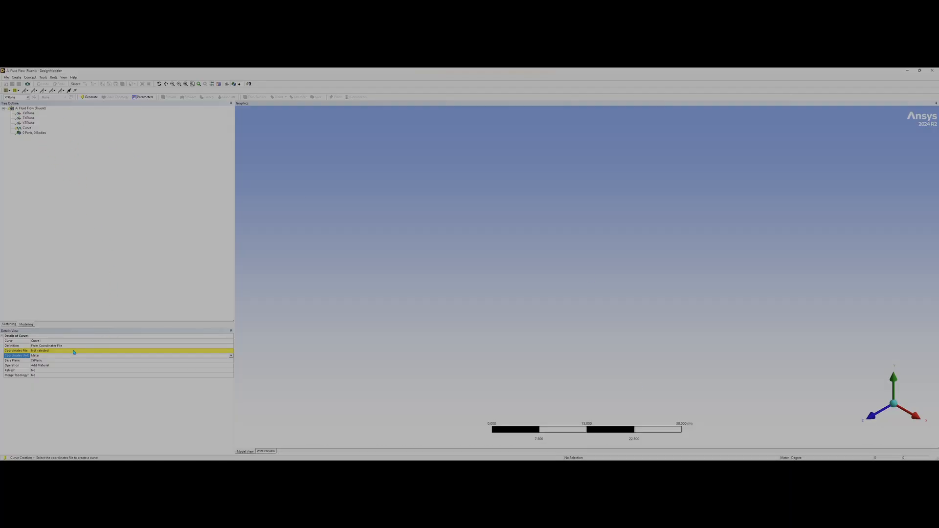
Step: Set the curve's coordinate unit to Millimeter and load NACA_4424_ansys.txt from the Downloads folder as its coordinates file
{"action": "left_click", "coordinate": [230, 355]}
{"action": "left_click", "coordinate": [92, 368]}
{"action": "left_click", "coordinate": [55, 351]}
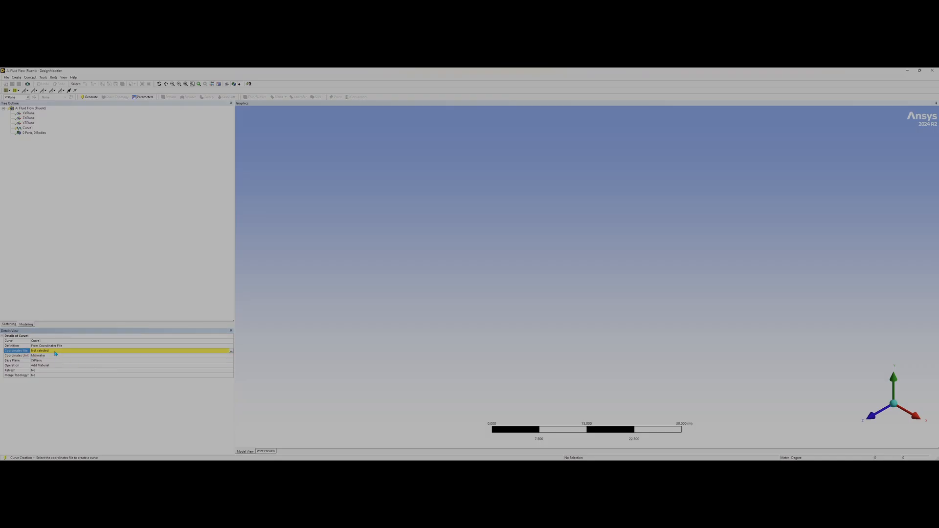
{"action": "left_click", "coordinate": [229, 351]}
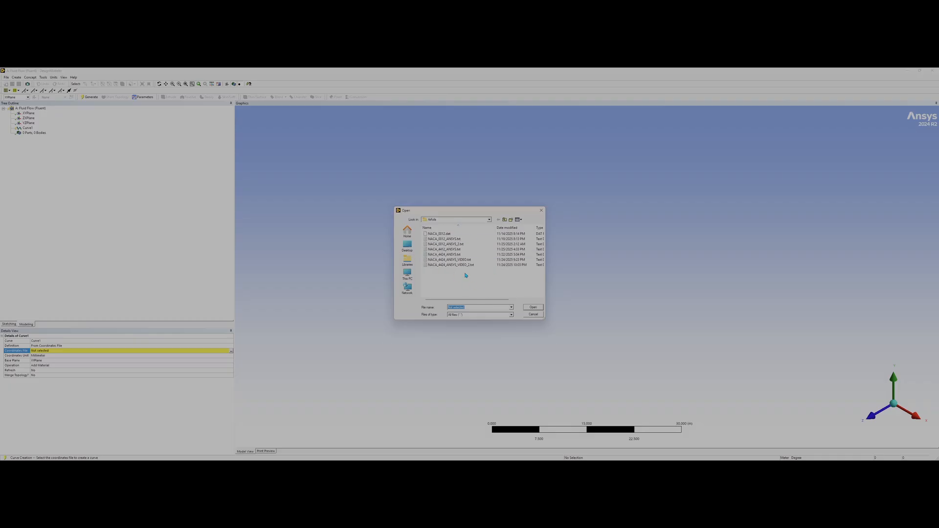
{"action": "left_click", "coordinate": [407, 246]}
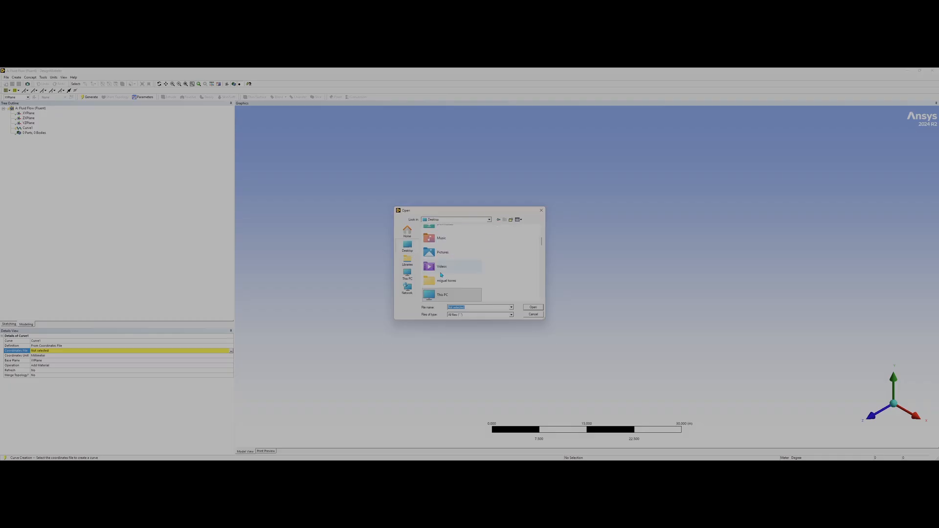
{"action": "double_click", "coordinate": [445, 260]}
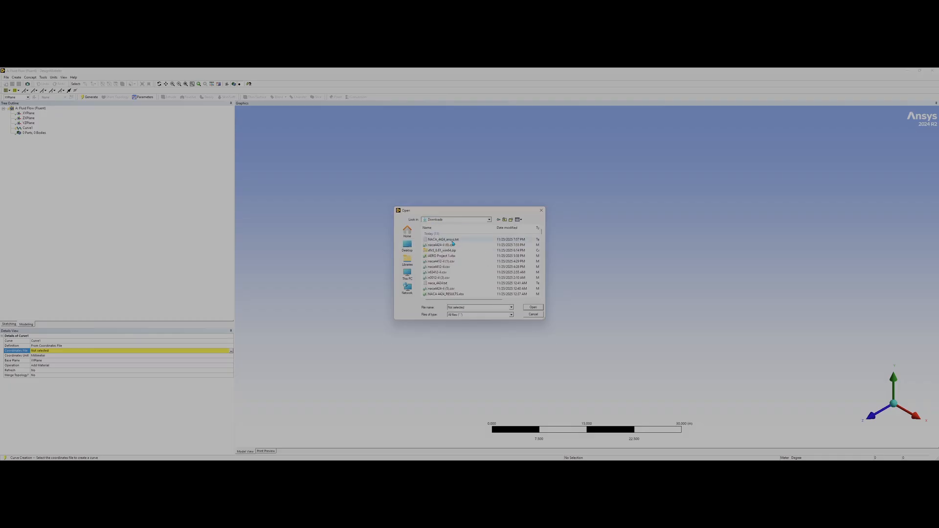
{"action": "left_click", "coordinate": [452, 240]}
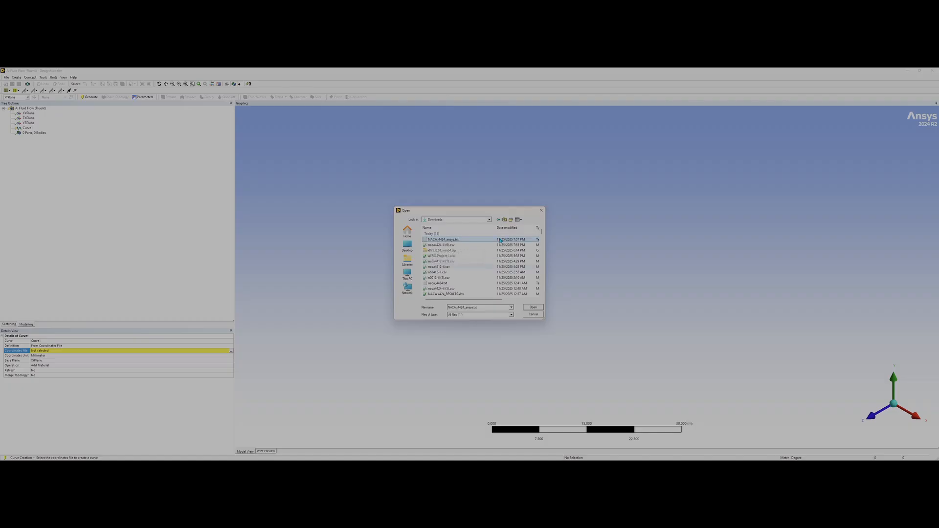
{"action": "left_click", "coordinate": [533, 307]}
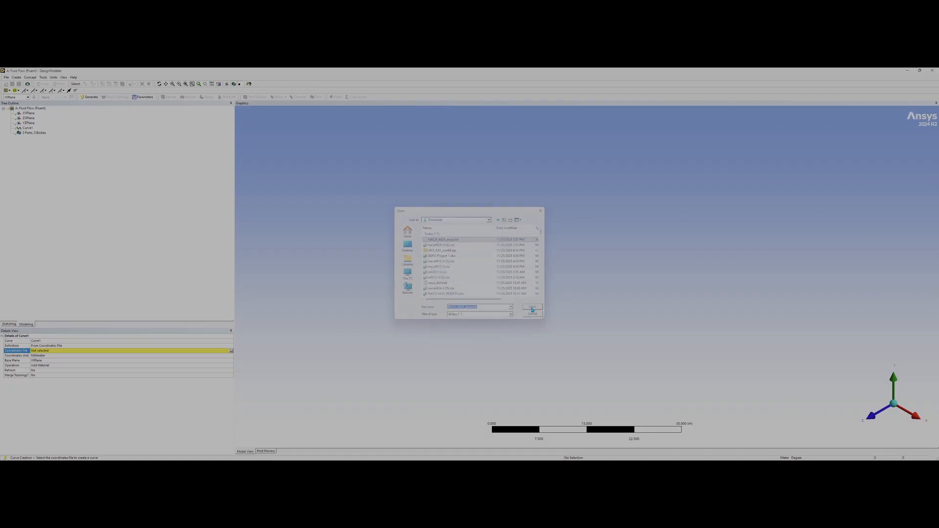
Step: Generate the airfoil curve, then fit it in the view and look at it straight along the Z axis
{"action": "left_click", "coordinate": [89, 97]}
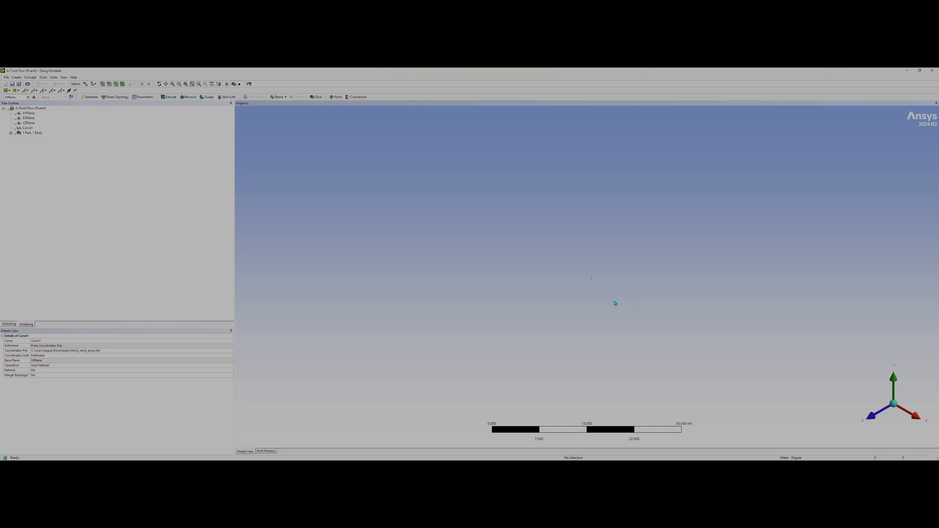
{"action": "key", "text": "F7"}
{"action": "left_click", "coordinate": [889, 400]}
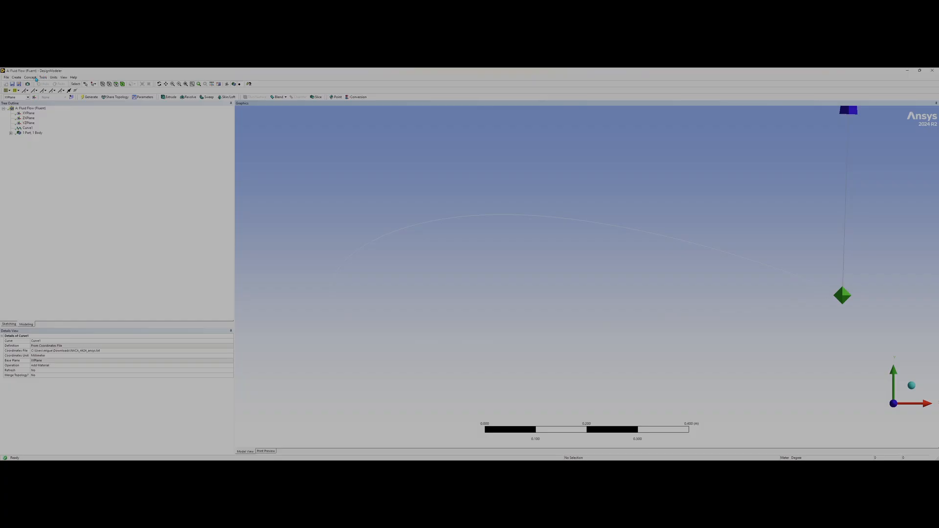
Step: Create a surface from the airfoil curve's edge and generate it
{"action": "left_click", "coordinate": [30, 77]}
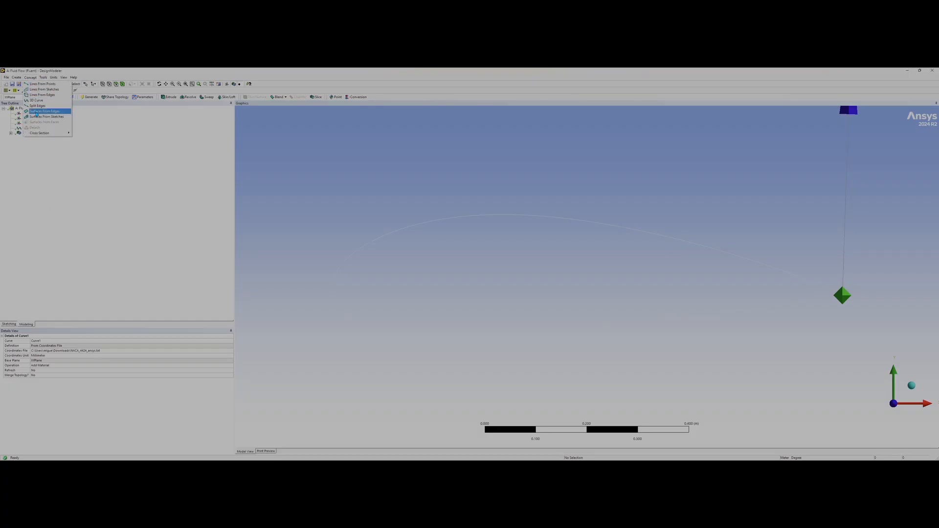
{"action": "left_click", "coordinate": [44, 111]}
{"action": "left_click", "coordinate": [353, 255]}
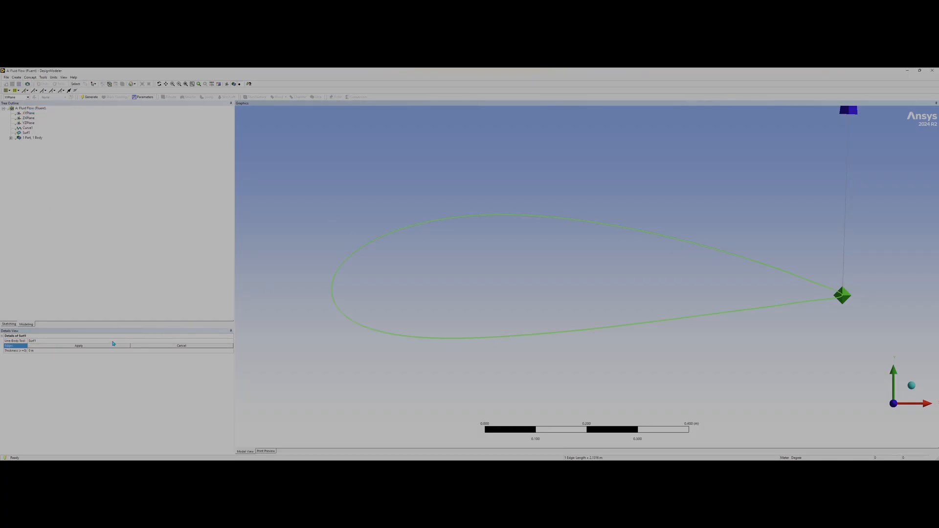
{"action": "left_click", "coordinate": [108, 345]}
{"action": "key", "text": "F5"}
Step: Sketch a semicircular arc by center on the XY plane, centered on the origin and opening toward the airfoil's trailing edge
{"action": "scroll", "coordinate": [509, 241], "scroll_direction": "up", "scroll_amount": 2}
{"action": "scroll", "coordinate": [519, 239], "scroll_direction": "down", "scroll_amount": 3}
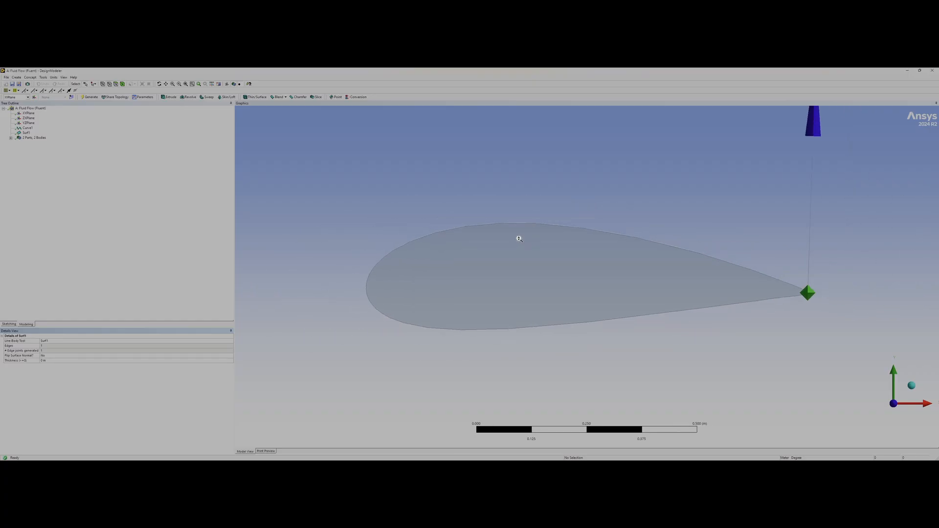
{"action": "scroll", "coordinate": [518, 239], "scroll_direction": "down", "scroll_amount": 4}
{"action": "middle_click_drag", "start_coordinate": [571, 213], "coordinate": [508, 201], "text": "ctrl"}
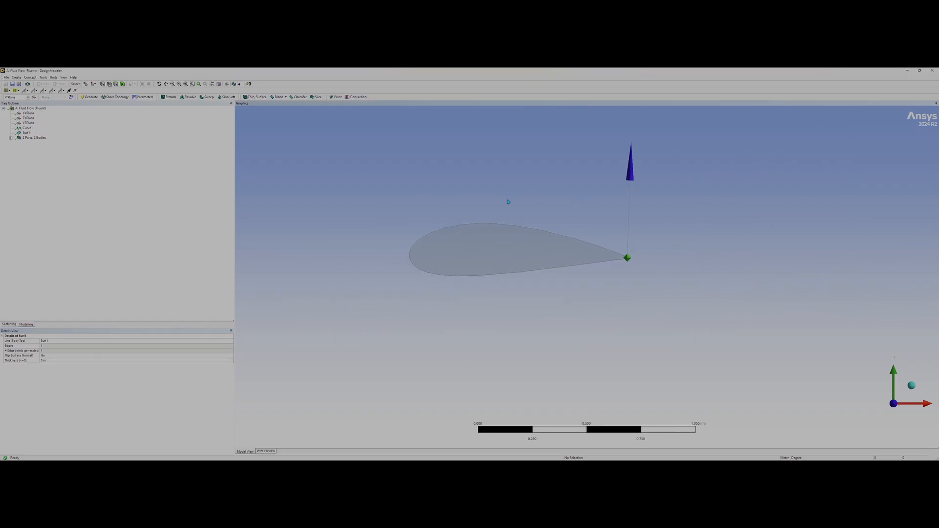
{"action": "scroll", "coordinate": [507, 201], "scroll_direction": "down", "scroll_amount": 2}
{"action": "left_click", "coordinate": [9, 324]}
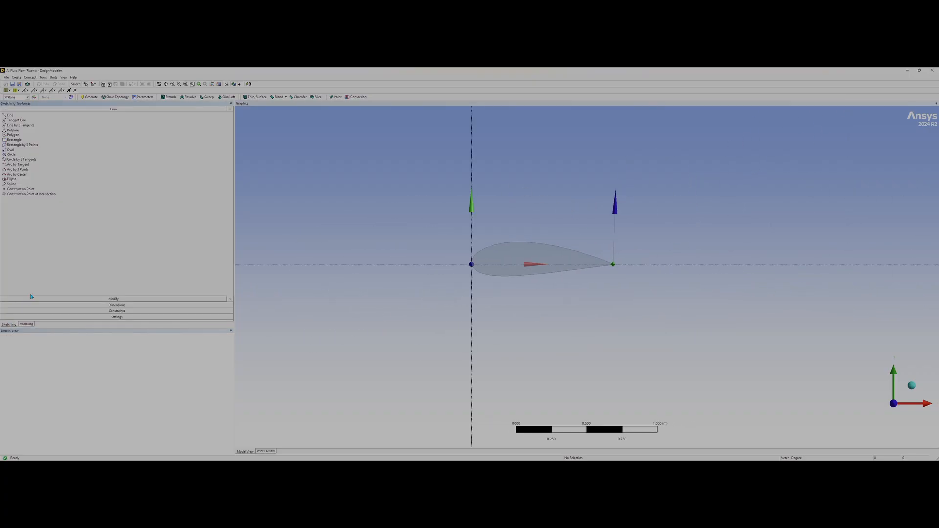
{"action": "left_click", "coordinate": [18, 169]}
{"action": "left_click", "coordinate": [18, 174]}
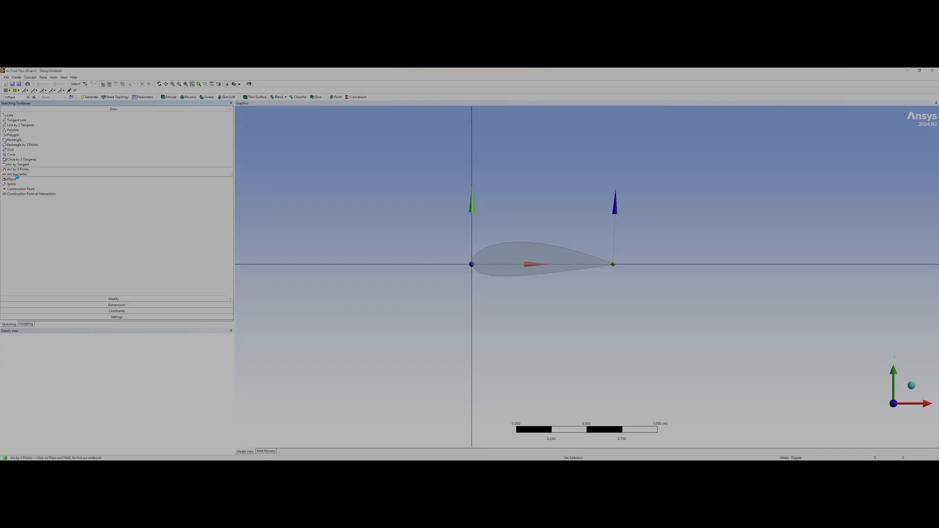
{"action": "left_click", "coordinate": [472, 264]}
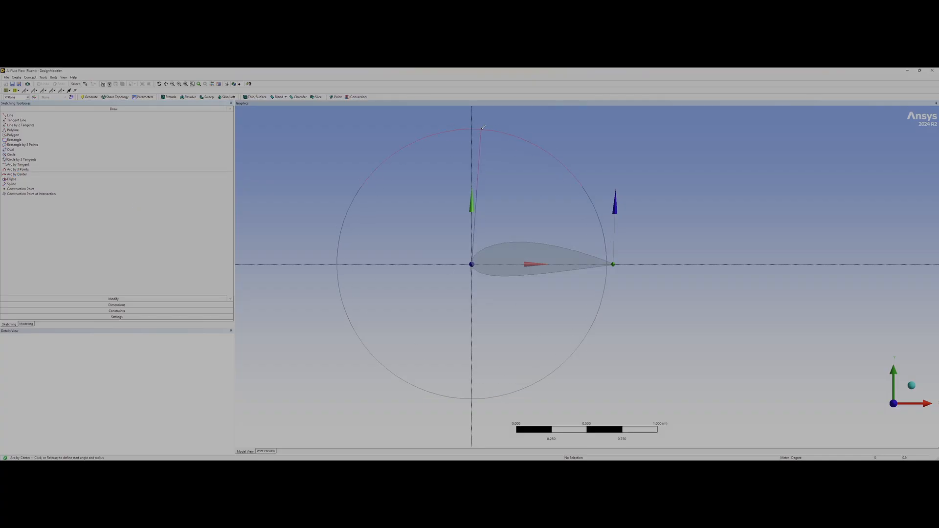
{"action": "scroll", "coordinate": [487, 231], "scroll_direction": "down", "scroll_amount": 3}
{"action": "scroll", "coordinate": [488, 232], "scroll_direction": "down", "scroll_amount": 1}
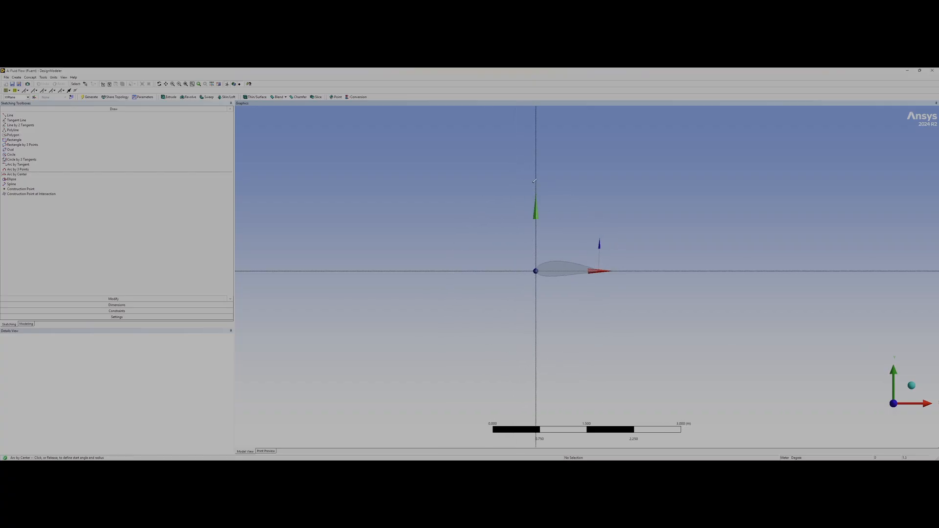
{"action": "left_click", "coordinate": [517, 146]}
{"action": "left_click", "coordinate": [537, 329]}
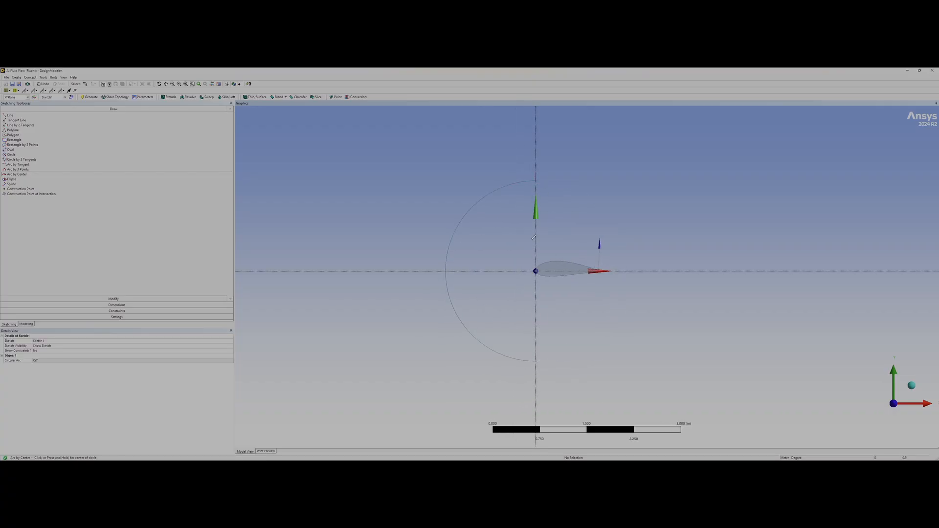
Step: Draw a second, larger semicircular arc of about 2.3 m radius, also centered on the origin, with both ends on the Y axis
{"action": "left_click", "coordinate": [536, 270]}
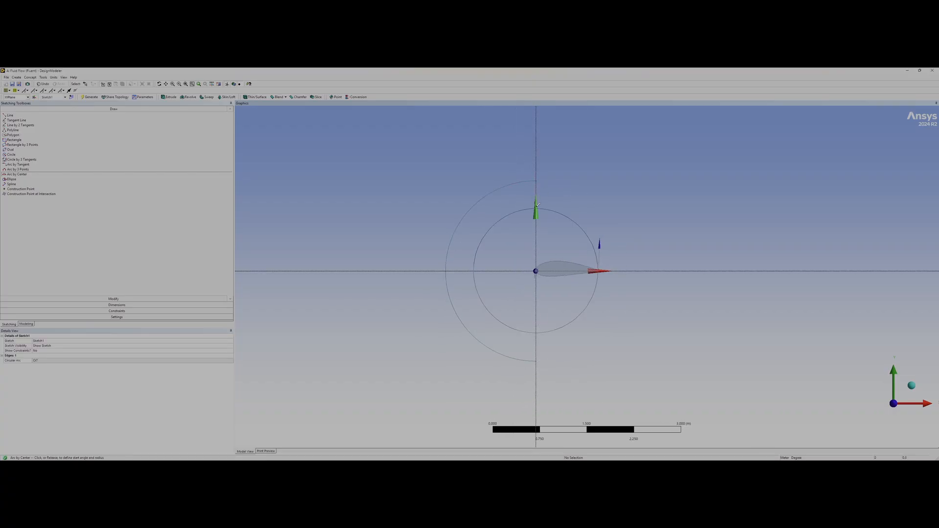
{"action": "left_click", "coordinate": [535, 126]}
{"action": "left_click", "coordinate": [536, 369]}
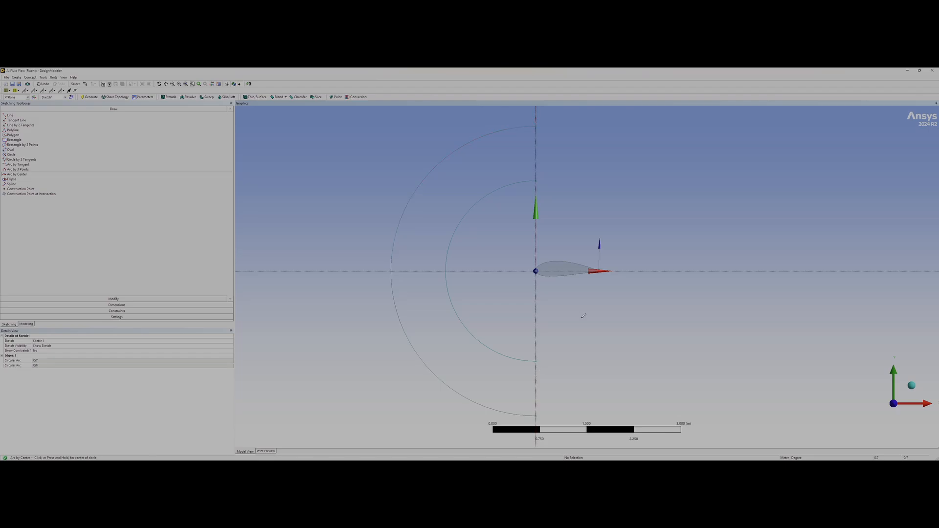
Step: Draw horizontal lines downstream from the upper ends of both arcs, the outer one about 5.8 m long and the inner one shorter
{"action": "middle_click_drag", "start_coordinate": [568, 300], "coordinate": [453, 297], "text": "ctrl"}
{"action": "scroll", "coordinate": [454, 297], "scroll_direction": "down", "scroll_amount": 3}
{"action": "middle_click_drag", "start_coordinate": [447, 249], "coordinate": [432, 249], "text": "ctrl"}
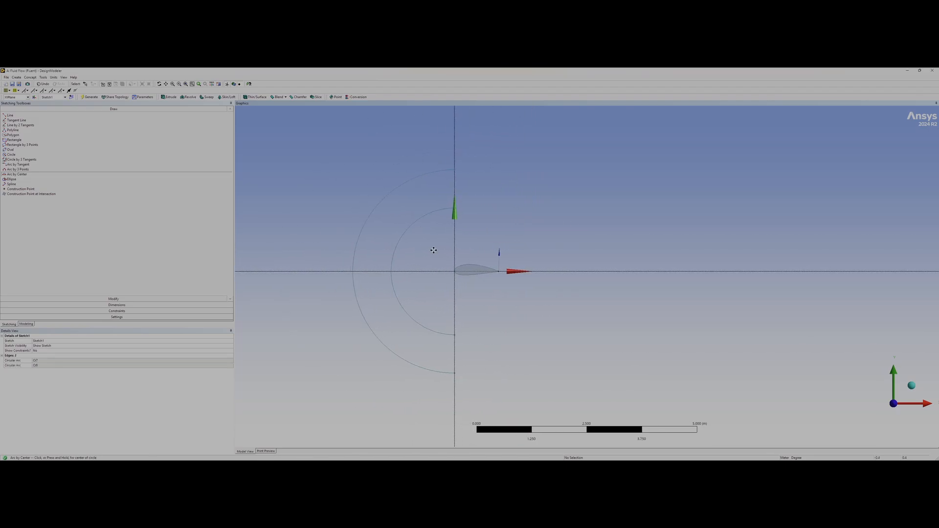
{"action": "left_click", "coordinate": [3, 116]}
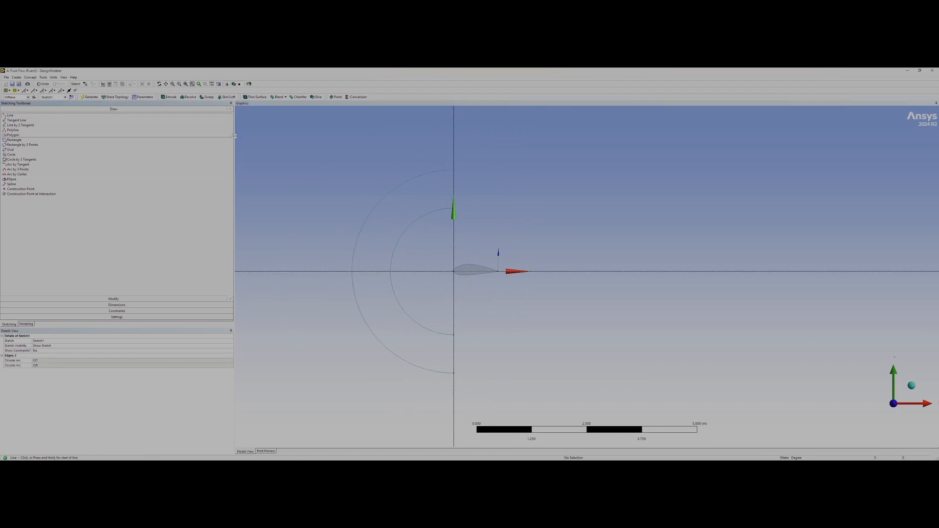
{"action": "left_click", "coordinate": [454, 170]}
{"action": "left_click", "coordinate": [709, 169]}
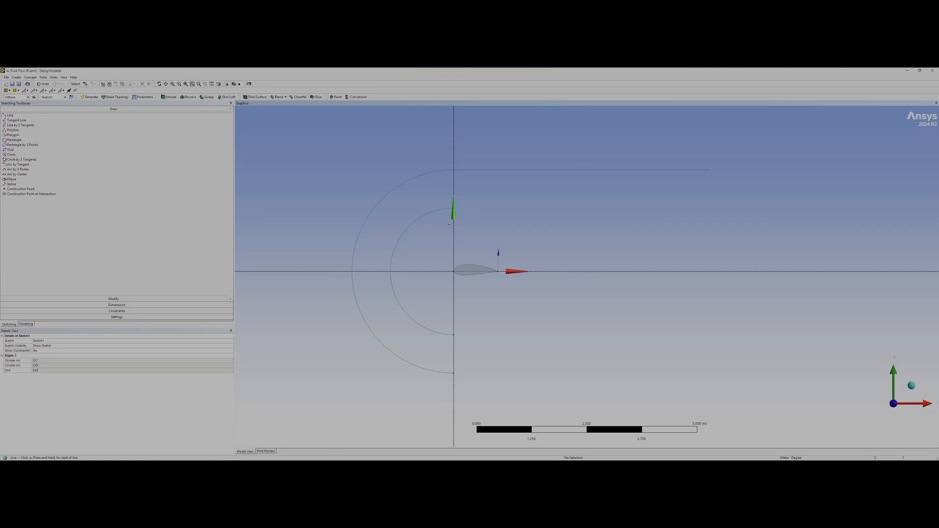
{"action": "left_click", "coordinate": [453, 208]}
{"action": "left_click", "coordinate": [616, 208]}
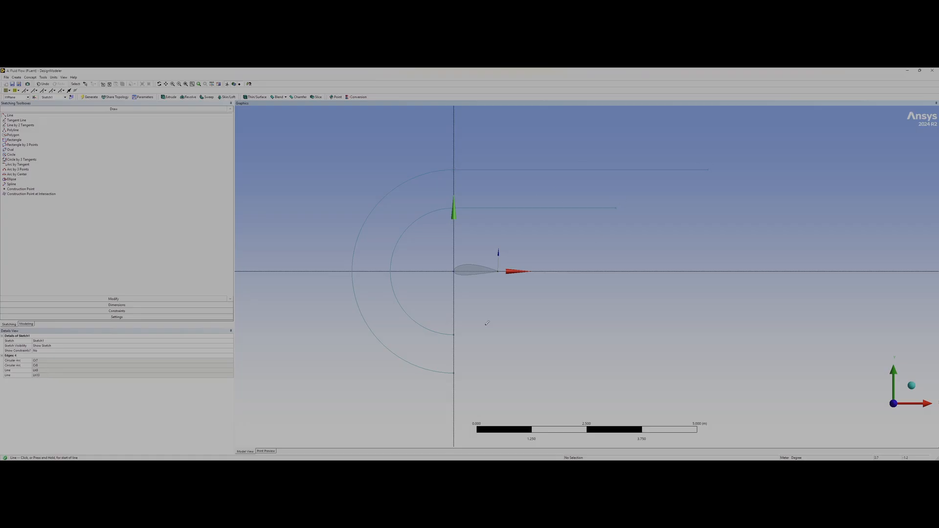
Step: Draw short horizontal lines downstream from the lower ends of the inner and outer arcs
{"action": "left_click", "coordinate": [454, 334]}
{"action": "left_click", "coordinate": [537, 335]}
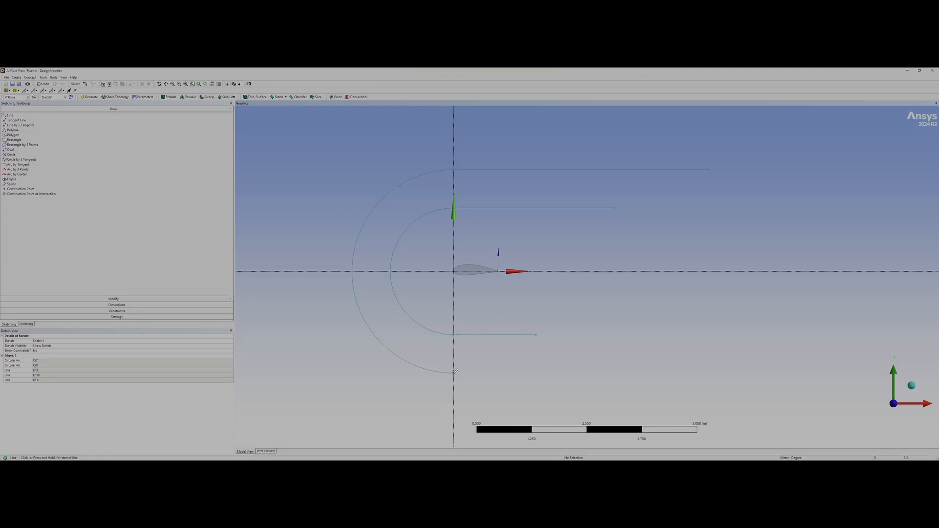
{"action": "left_click", "coordinate": [521, 372]}
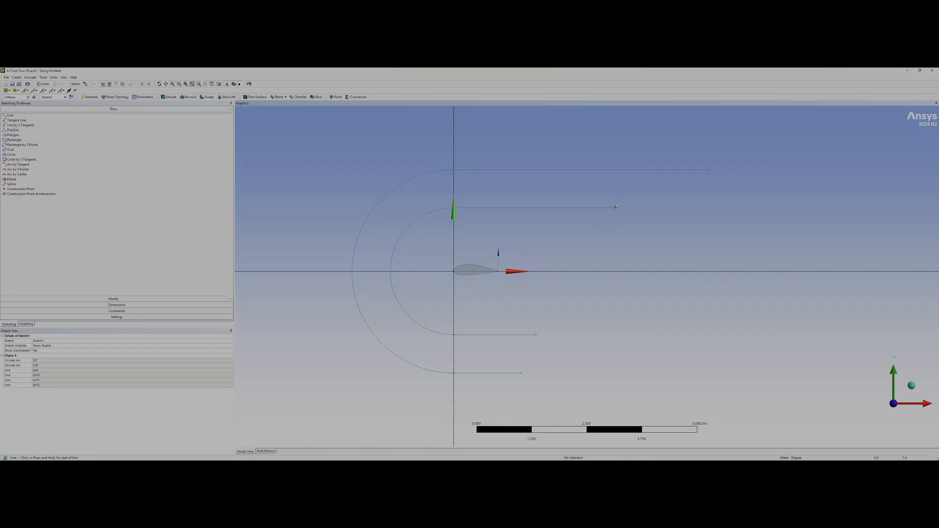
Step: Draw vertical lines downward from the free ends of both upper horizontal lines, stopping above the X axis
{"action": "left_click", "coordinate": [615, 208]}
{"action": "left_click", "coordinate": [616, 249]}
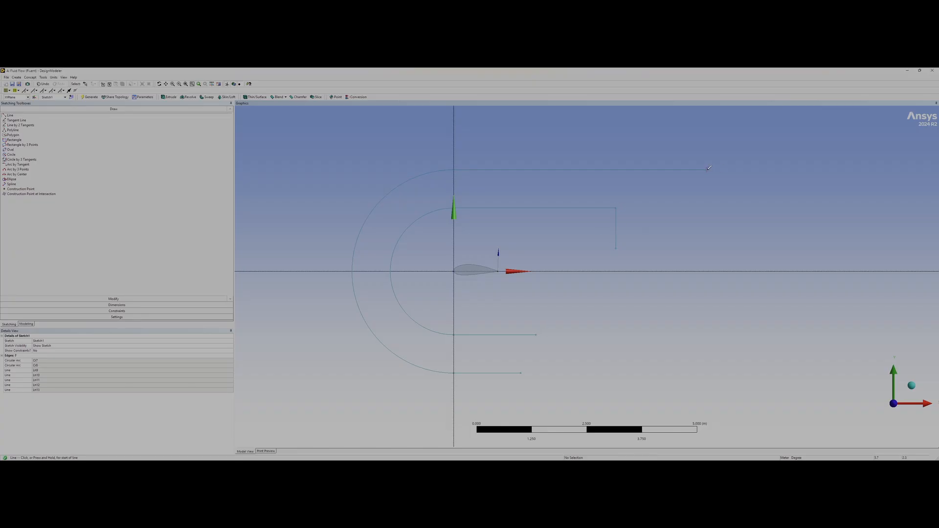
{"action": "left_click", "coordinate": [707, 241]}
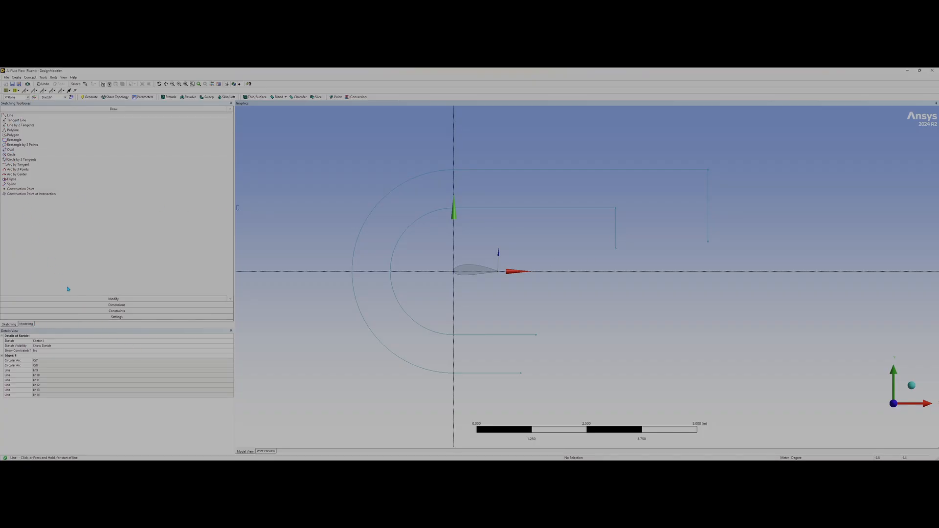
Step: Close the inner and outer C-shaped profiles by joining each lower horizontal line to its vertical line with the Corner tool
{"action": "left_click", "coordinate": [93, 299]}
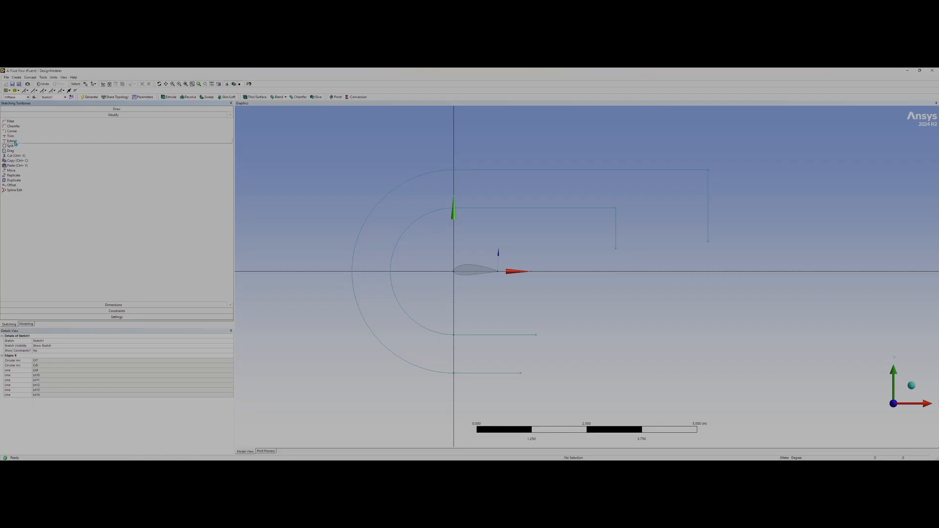
{"action": "left_click", "coordinate": [12, 131]}
{"action": "left_click", "coordinate": [528, 338]}
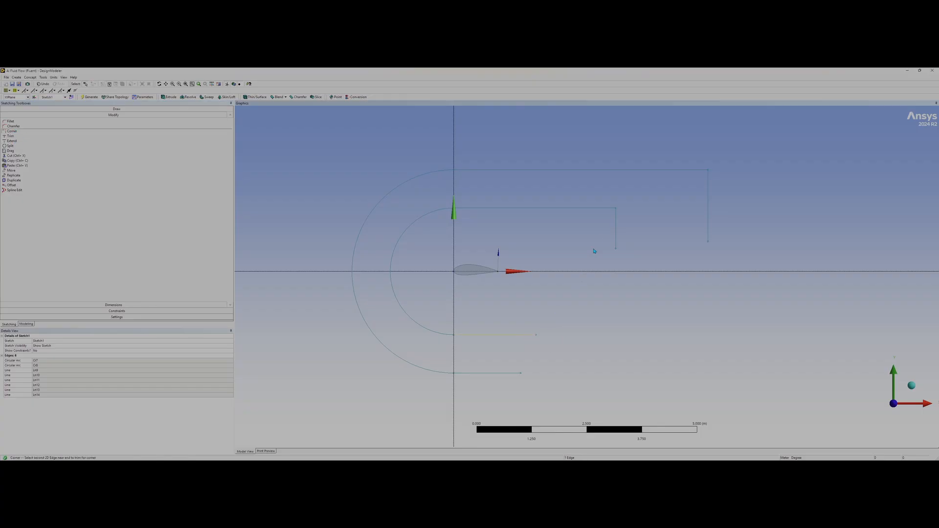
{"action": "left_click", "coordinate": [614, 234]}
{"action": "left_click", "coordinate": [515, 375]}
{"action": "left_click", "coordinate": [705, 237]}
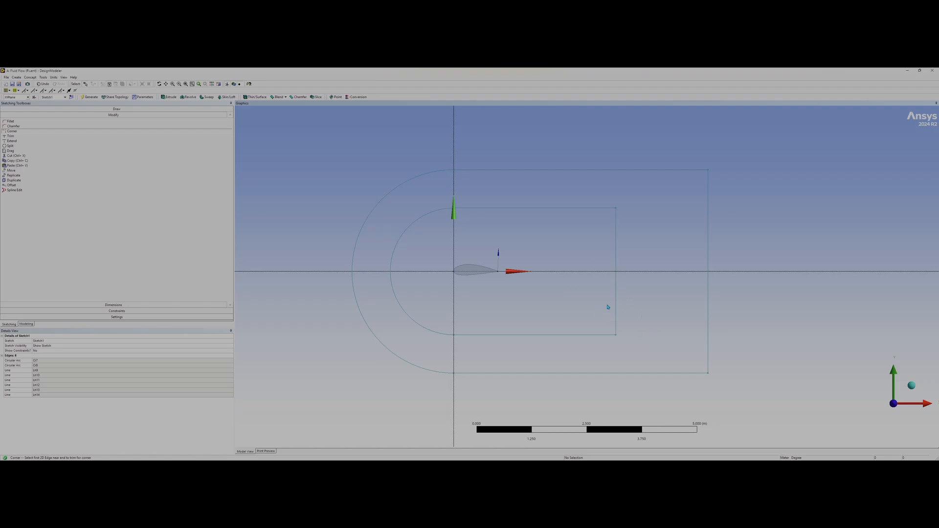
{"action": "scroll", "coordinate": [549, 289], "scroll_direction": "up", "scroll_amount": 2}
{"action": "scroll", "coordinate": [551, 268], "scroll_direction": "down", "scroll_amount": 5}
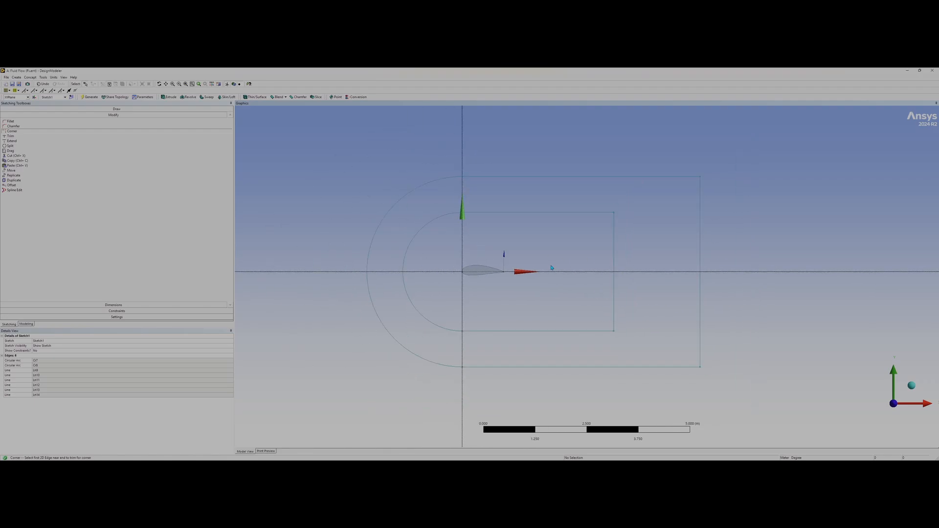
{"action": "key", "text": "Escape"}
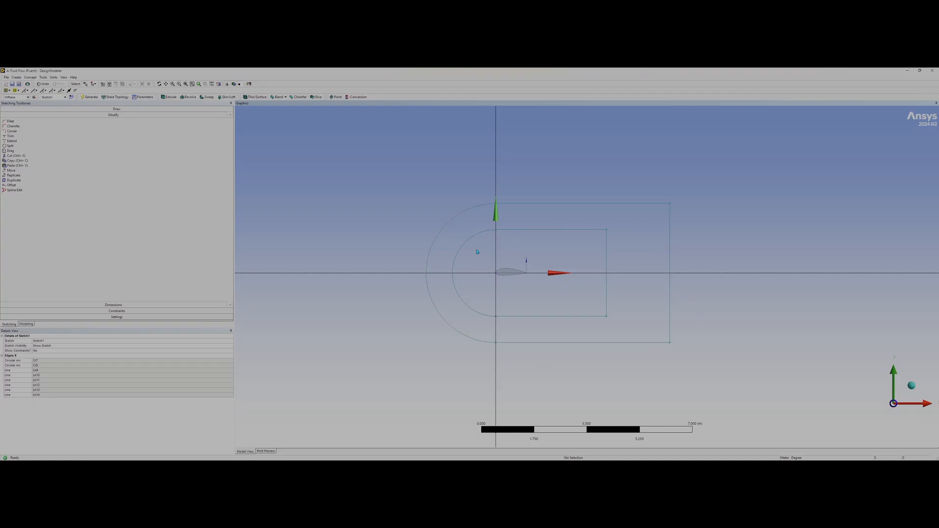
Step: Dimension the outer profile's arc radius and the length of its lower horizontal line
{"action": "left_click", "coordinate": [103, 304]}
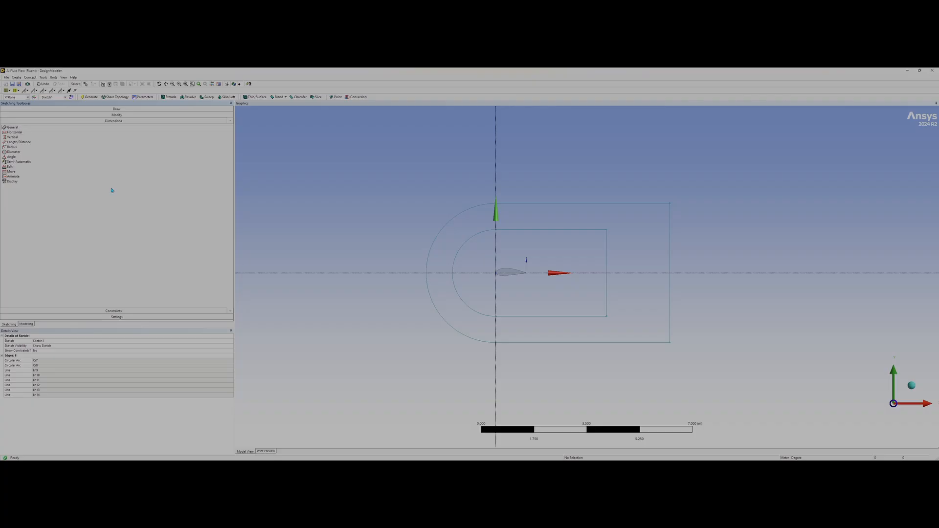
{"action": "left_click", "coordinate": [449, 328]}
{"action": "left_click", "coordinate": [421, 343]}
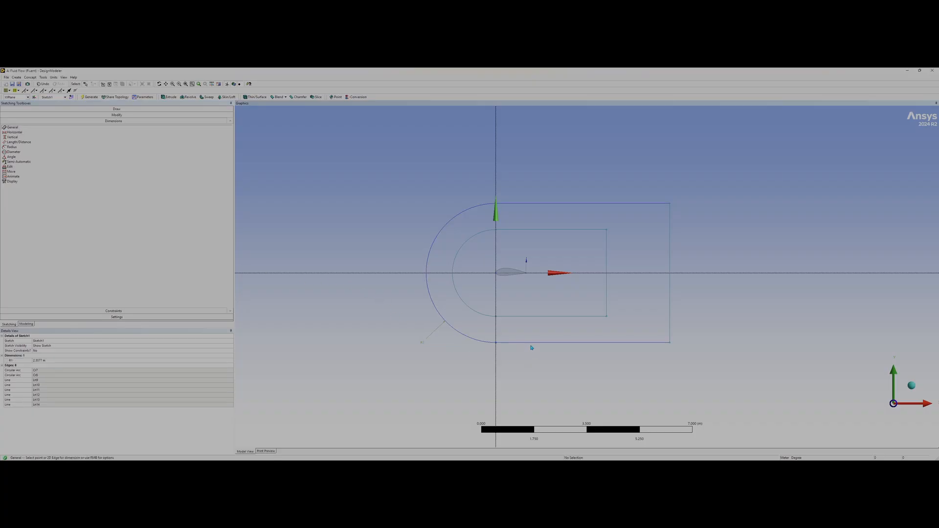
{"action": "left_click", "coordinate": [533, 342]}
{"action": "left_click", "coordinate": [536, 358]}
Step: Dimension the inner profile's arc radius and the length of its lower horizontal line
{"action": "left_click", "coordinate": [468, 307]}
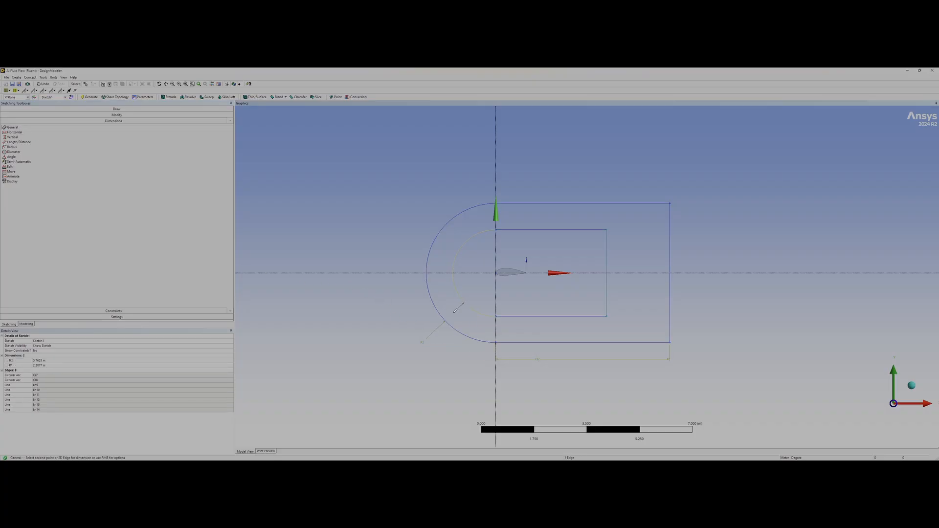
{"action": "left_click", "coordinate": [454, 313]}
{"action": "left_click", "coordinate": [532, 316]}
{"action": "left_click", "coordinate": [538, 326]}
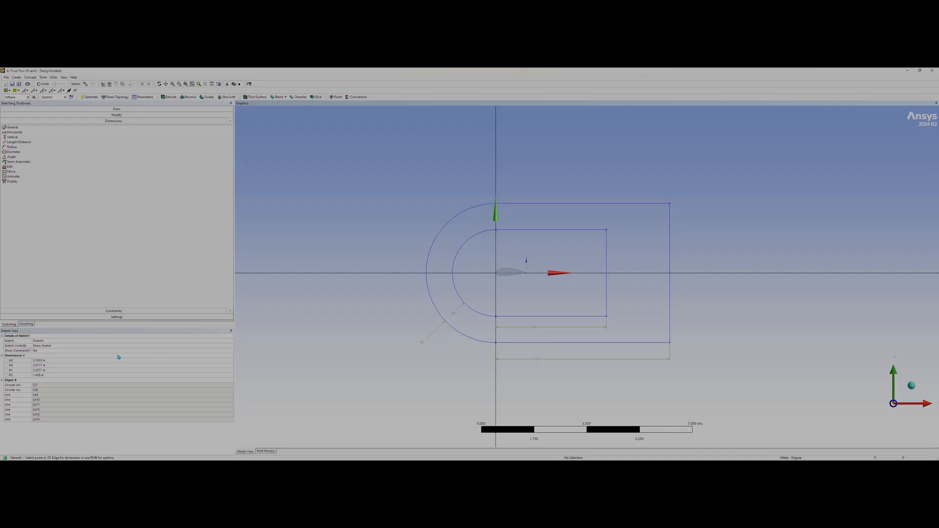
Step: Set the outer profile's arc radius to 7.5 m and its horizontal length to 15 m
{"action": "left_click", "coordinate": [57, 370]}
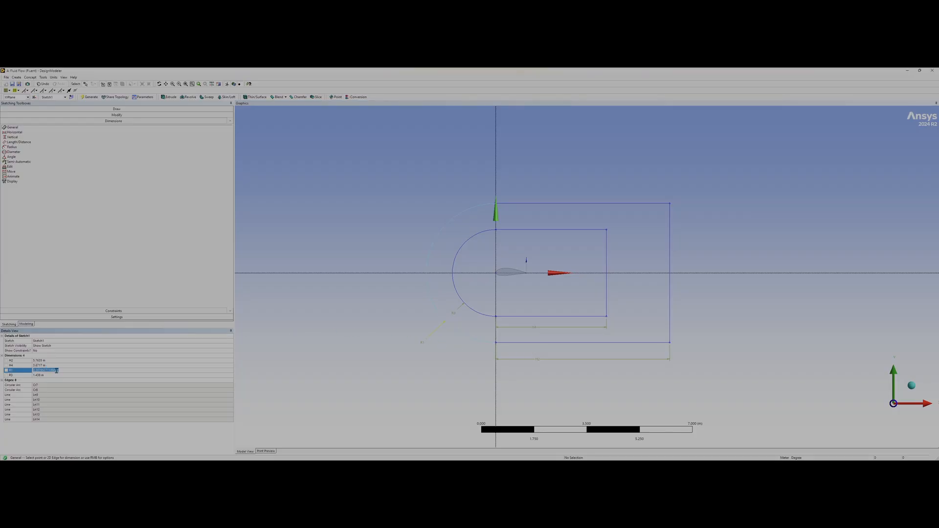
{"action": "type", "text": "5"}
{"action": "key", "text": "Return"}
{"action": "scroll", "coordinate": [466, 283], "scroll_direction": "down", "scroll_amount": 5}
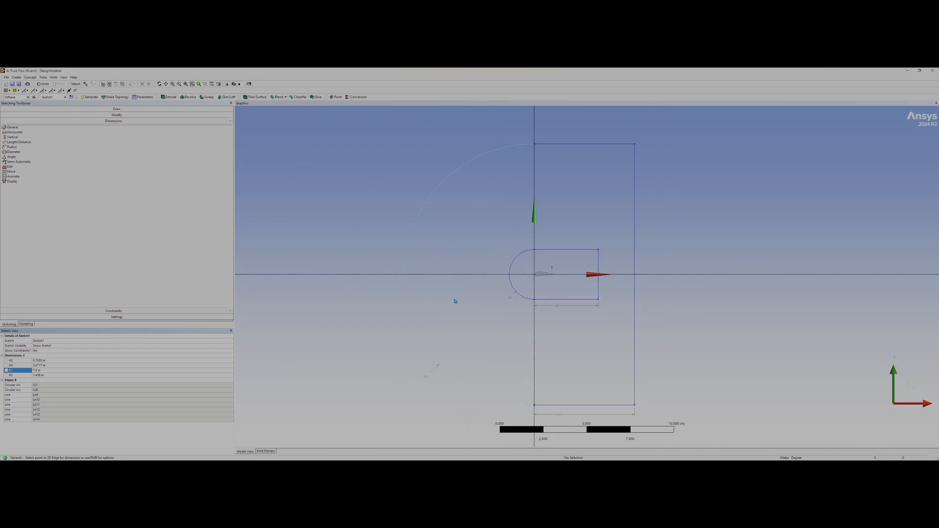
{"action": "scroll", "coordinate": [452, 246], "scroll_direction": "down", "scroll_amount": 1}
{"action": "middle_click_drag", "start_coordinate": [471, 233], "coordinate": [464, 270], "text": "ctrl"}
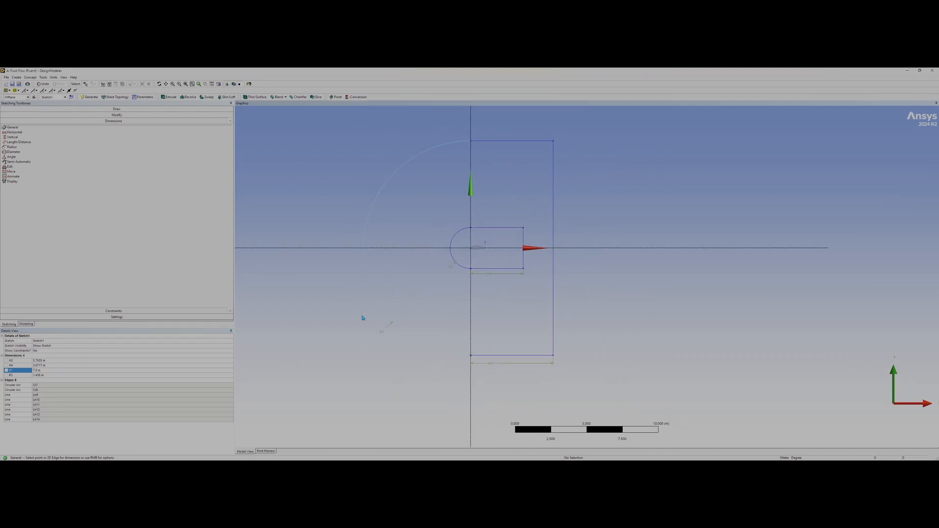
{"action": "left_click", "coordinate": [48, 360]}
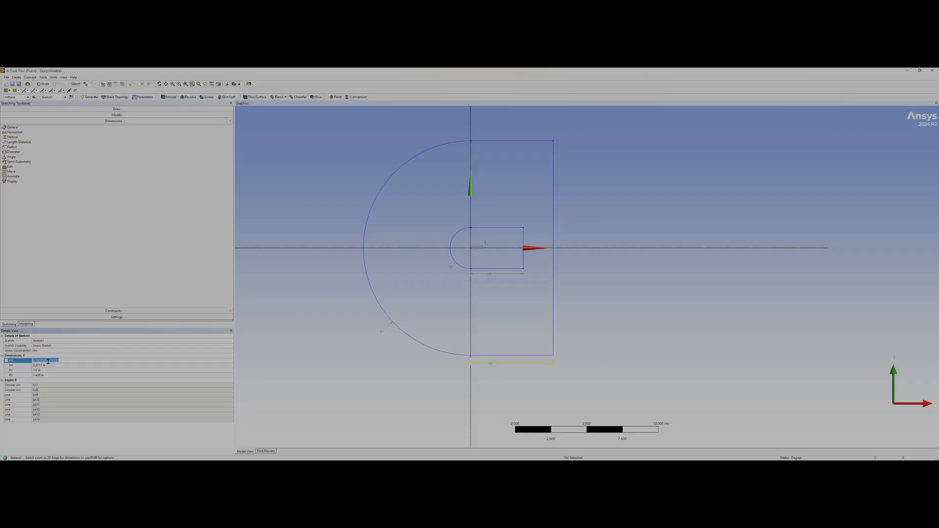
{"action": "type", "text": "15"}
{"action": "key", "text": "Return"}
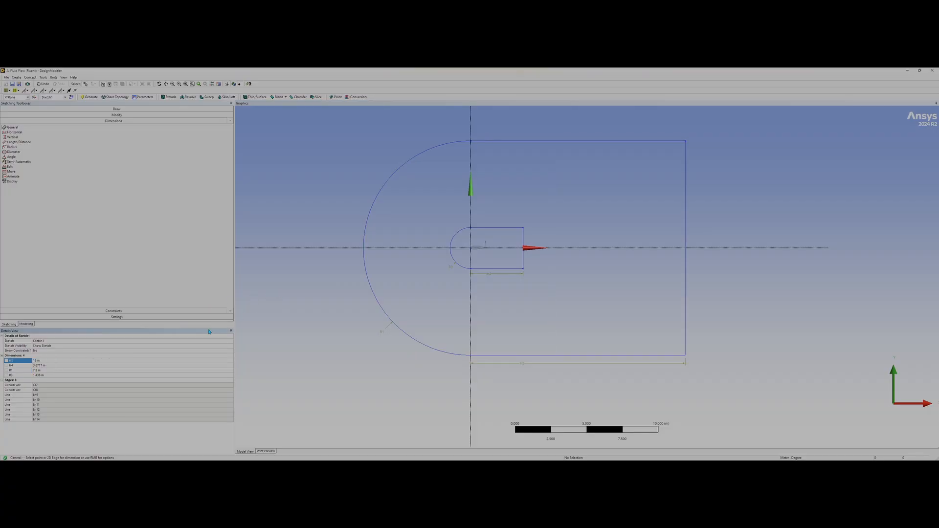
Step: Set the inner profile's arc radius to 2 m and its horizontal length to 6 m
{"action": "left_click", "coordinate": [48, 371]}
{"action": "left_click", "coordinate": [65, 375]}
{"action": "type", "text": "2"}
{"action": "key", "text": "Return"}
{"action": "left_click", "coordinate": [69, 365]}
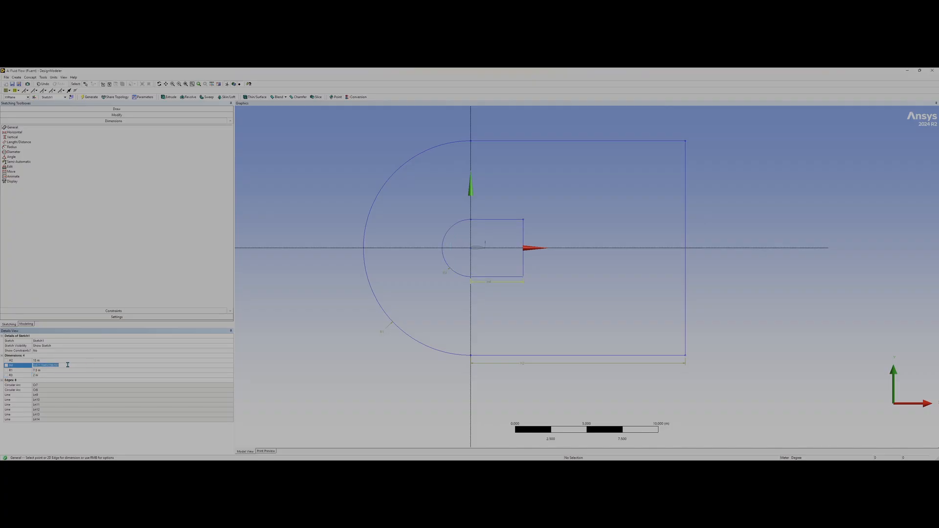
{"action": "type", "text": "6"}
{"action": "key", "text": "Return"}
Step: Generate line bodies from the domain sketch with Lines From Sketches and expand the list of parts and bodies
{"action": "mouse_move", "coordinate": [554, 266]}
{"action": "middle_mouse_down", "text": "ctrl"}
{"action": "mouse_move", "coordinate": [634, 329]}
{"action": "mouse_move", "coordinate": [534, 248]}
{"action": "middle_mouse_up", "text": "ctrl"}
{"action": "scroll", "coordinate": [607, 319], "scroll_direction": "up", "scroll_amount": 2}
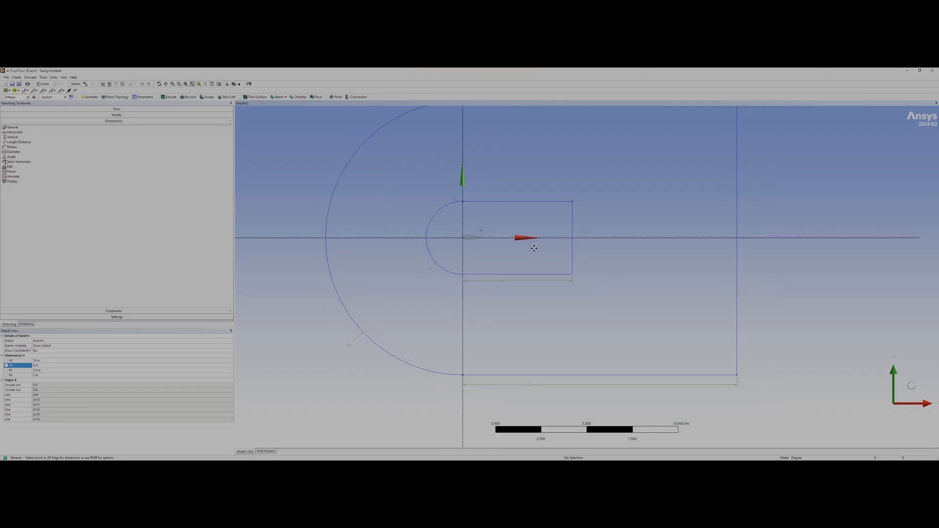
{"action": "left_click", "coordinate": [27, 324]}
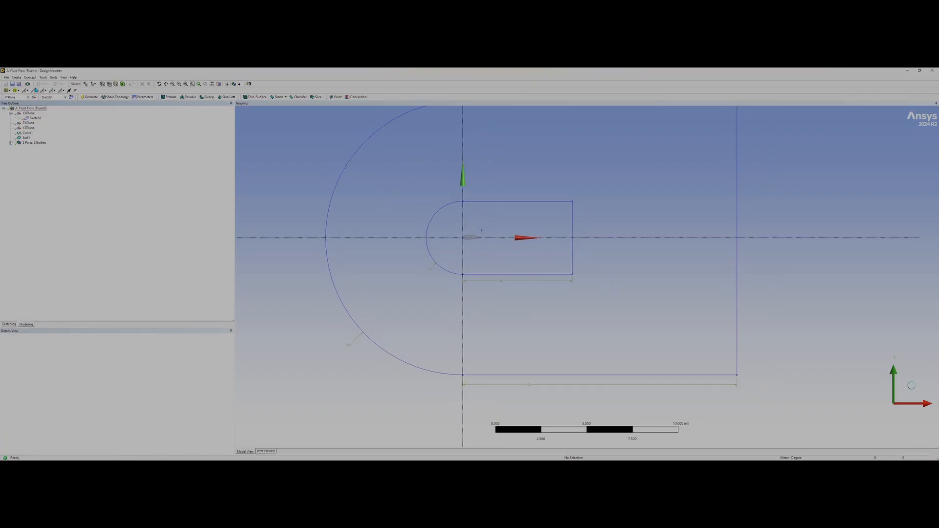
{"action": "left_click", "coordinate": [30, 78]}
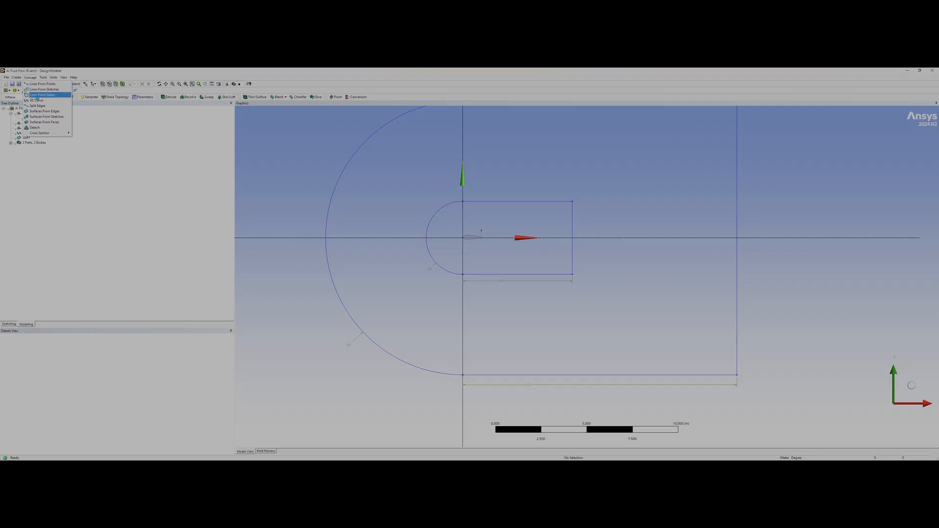
{"action": "left_click", "coordinate": [39, 90]}
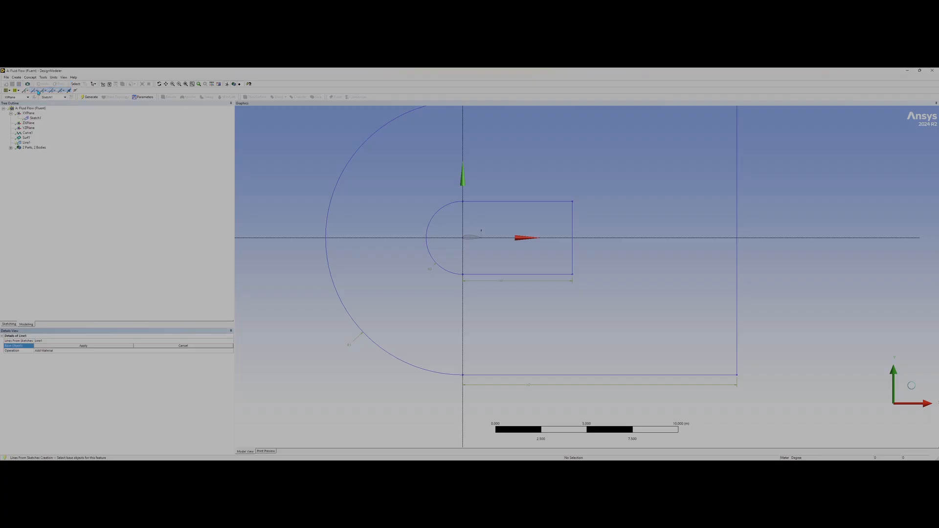
{"action": "left_click", "coordinate": [94, 347]}
{"action": "key", "text": "F5"}
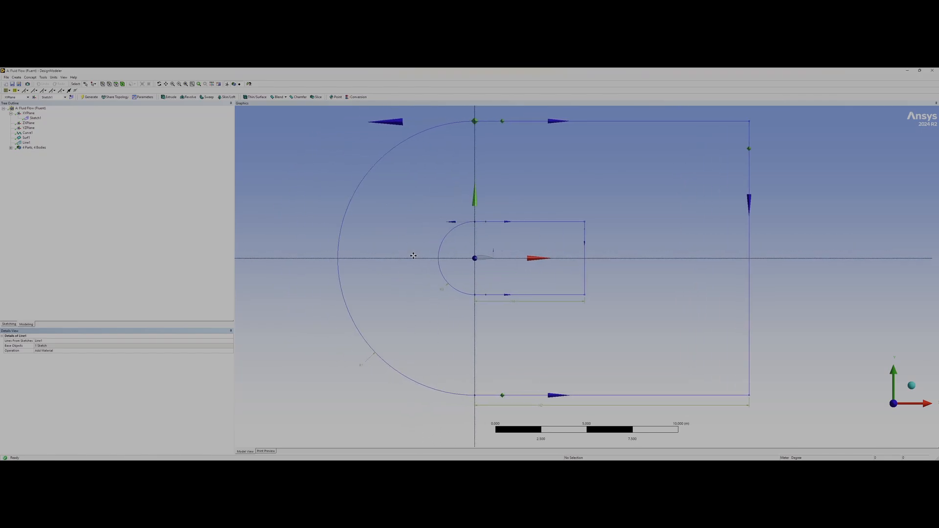
{"action": "left_click", "coordinate": [11, 147]}
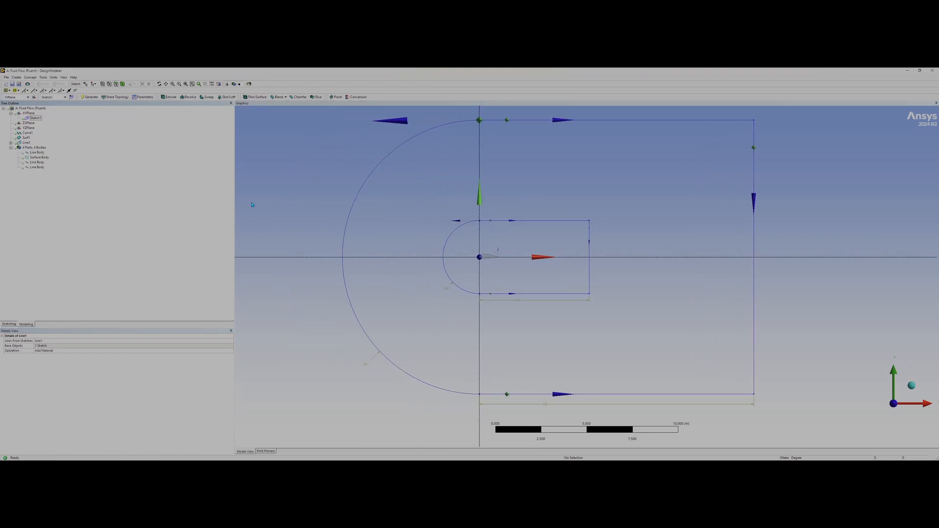
Step: Generate a surface from the four edges of the outer C-shaped profile using Surfaces From Edges
{"action": "middle_click_drag", "start_coordinate": [572, 244], "coordinate": [530, 220], "text": "ctrl"}
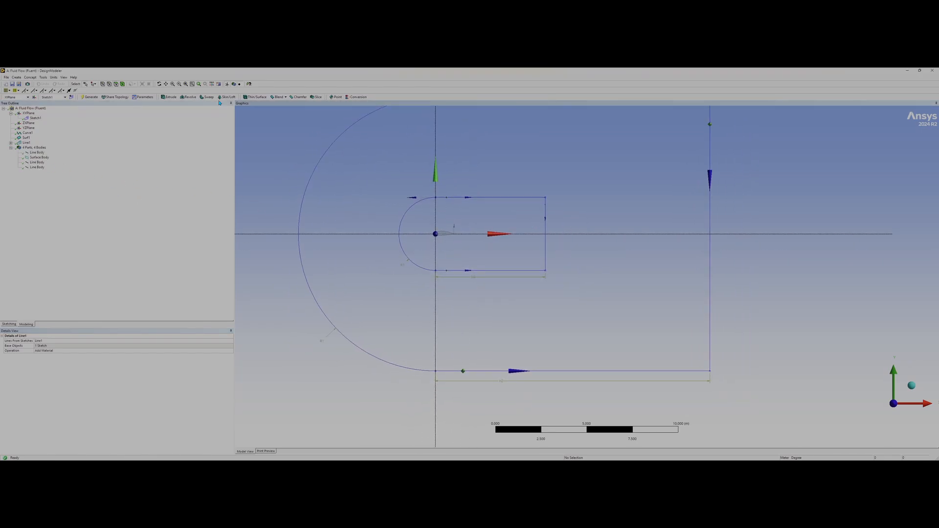
{"action": "left_click", "coordinate": [30, 77]}
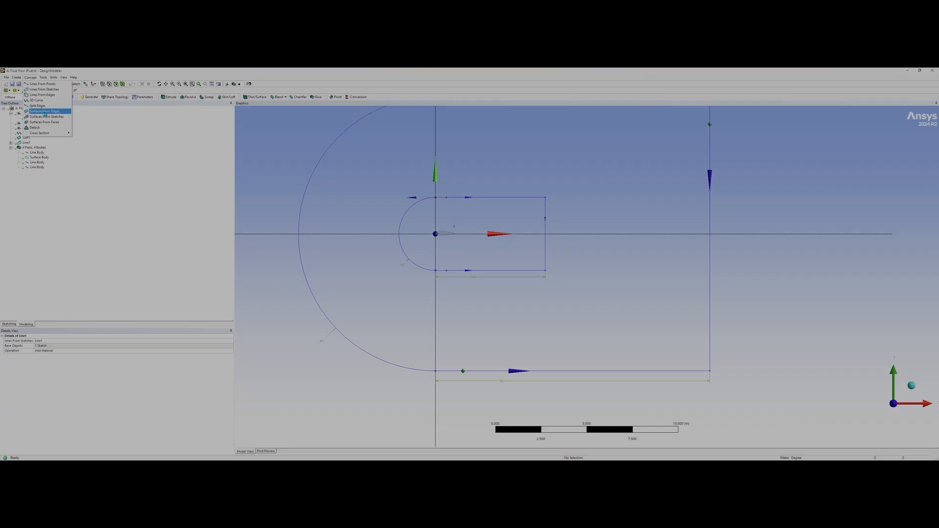
{"action": "left_click", "coordinate": [45, 111]}
{"action": "scroll", "coordinate": [370, 288], "scroll_direction": "down", "scroll_amount": 4}
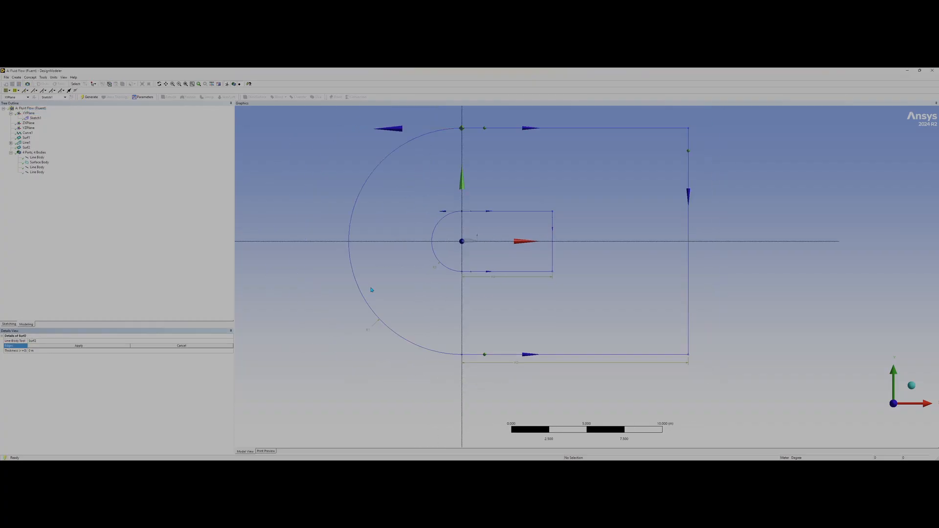
{"action": "middle_click_drag", "start_coordinate": [423, 256], "coordinate": [371, 268], "text": "ctrl"}
{"action": "left_click", "coordinate": [357, 303]}
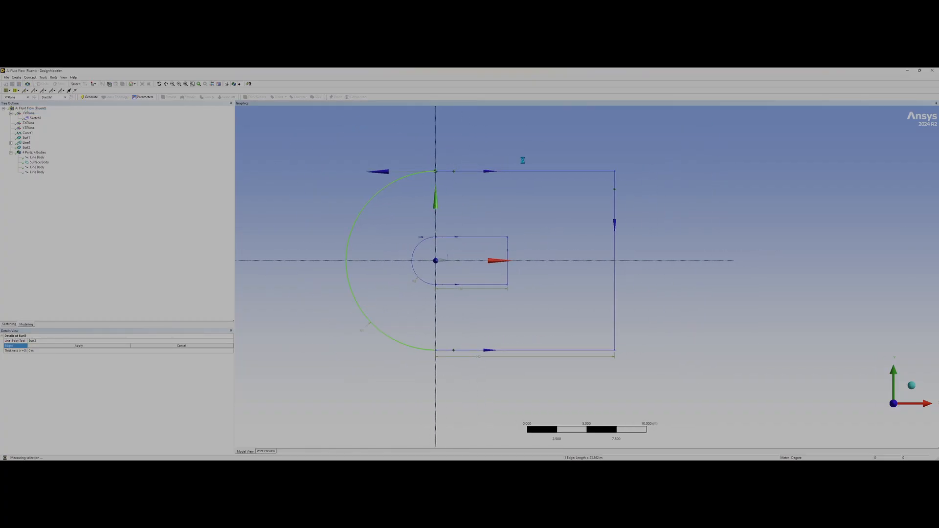
{"action": "left_click", "coordinate": [543, 171], "text": "ctrl"}
{"action": "left_click", "coordinate": [615, 225], "text": "ctrl"}
{"action": "left_click", "coordinate": [574, 350], "text": "ctrl"}
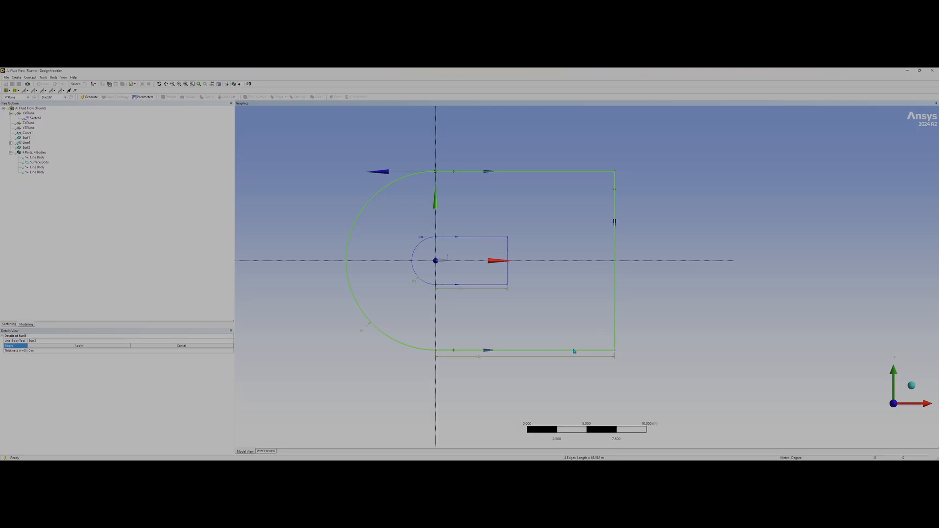
{"action": "left_click", "coordinate": [98, 347]}
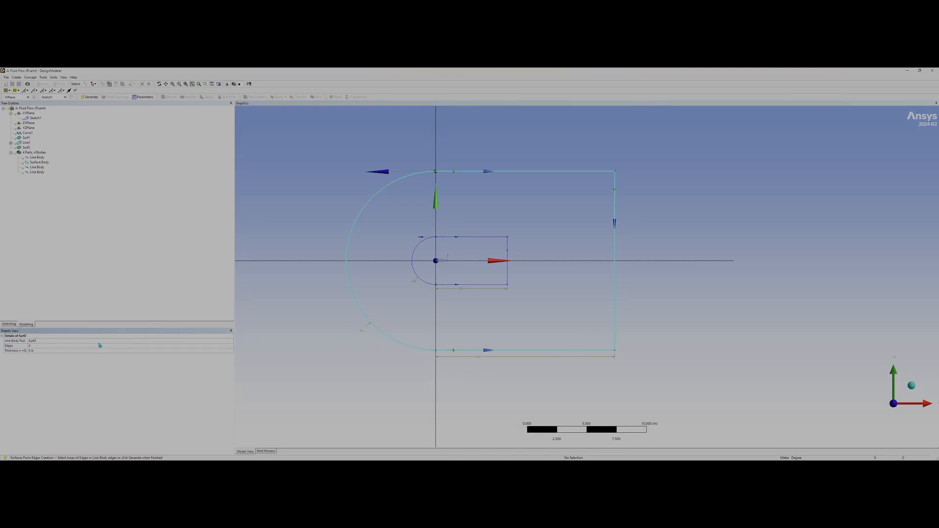
{"action": "key", "text": "F5"}
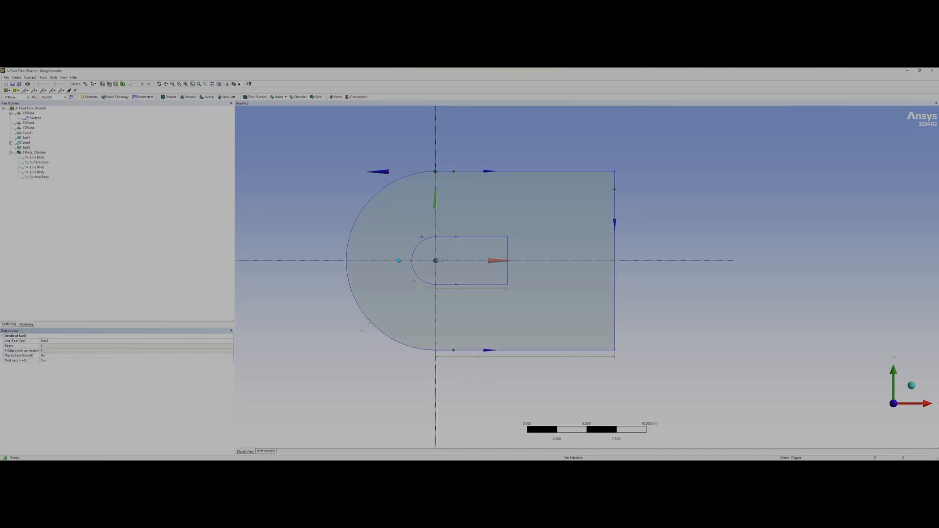
Step: Split the outer domain face along the four edges of the inner C-shaped profile with Face Split
{"action": "middle_click_drag", "start_coordinate": [452, 247], "coordinate": [480, 251], "text": "ctrl"}
{"action": "left_click", "coordinate": [43, 77]}
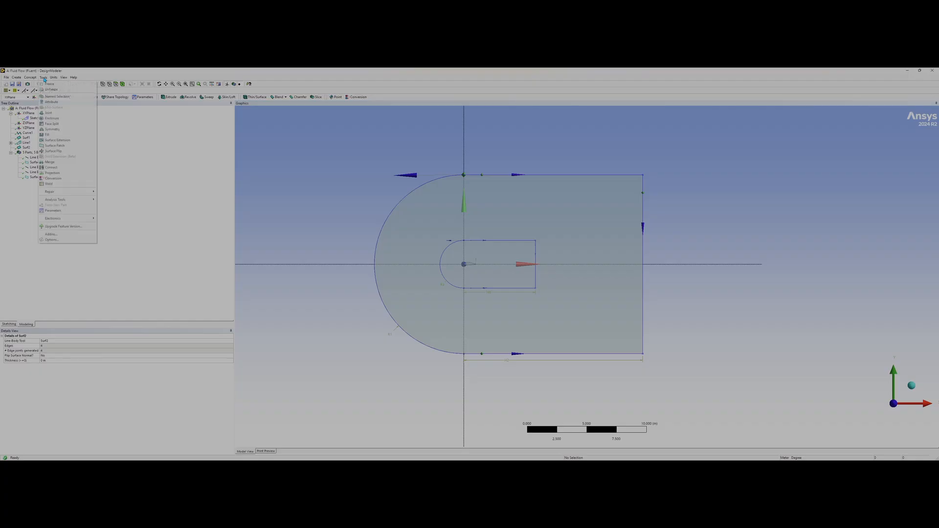
{"action": "left_click", "coordinate": [58, 124]}
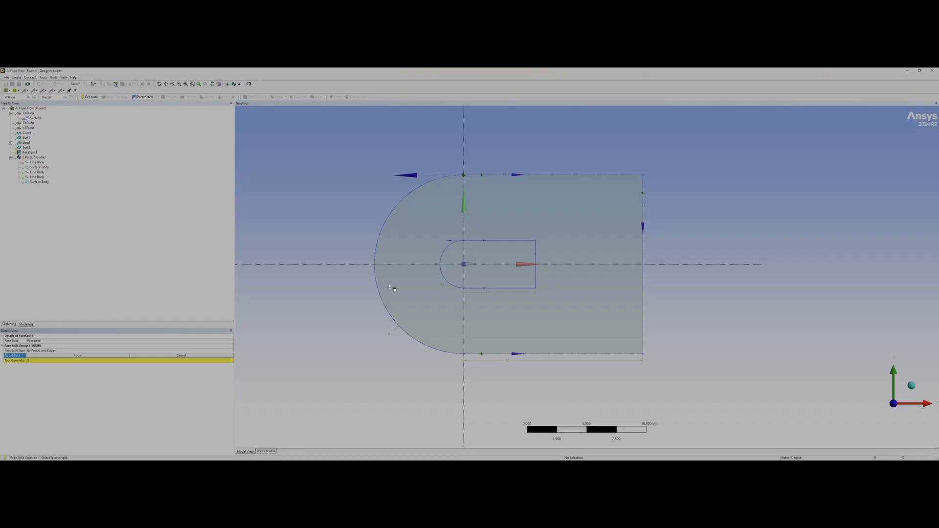
{"action": "left_click", "coordinate": [390, 289]}
{"action": "left_click", "coordinate": [110, 355]}
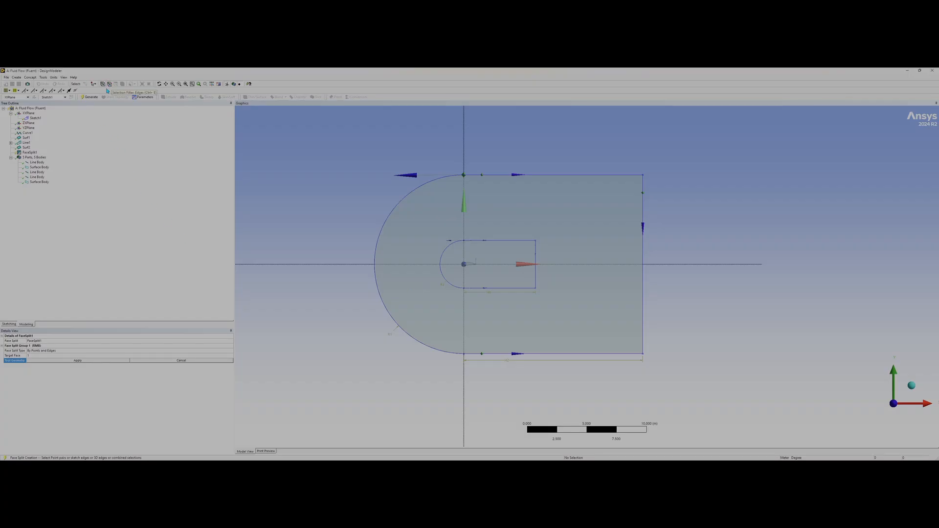
{"action": "left_click", "coordinate": [448, 281]}
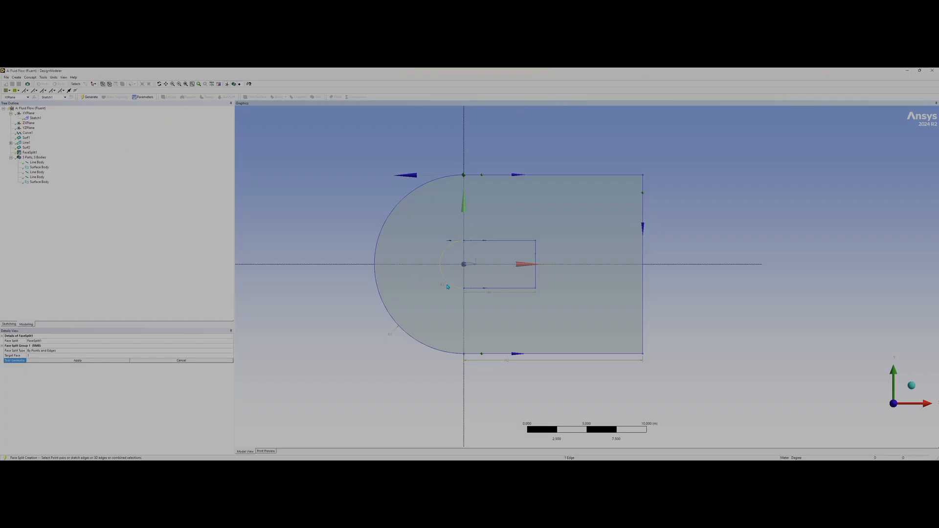
{"action": "left_click", "coordinate": [509, 289], "text": "ctrl"}
{"action": "left_click", "coordinate": [536, 281], "text": "ctrl"}
{"action": "left_click", "coordinate": [514, 240], "text": "ctrl"}
{"action": "left_click", "coordinate": [84, 361]}
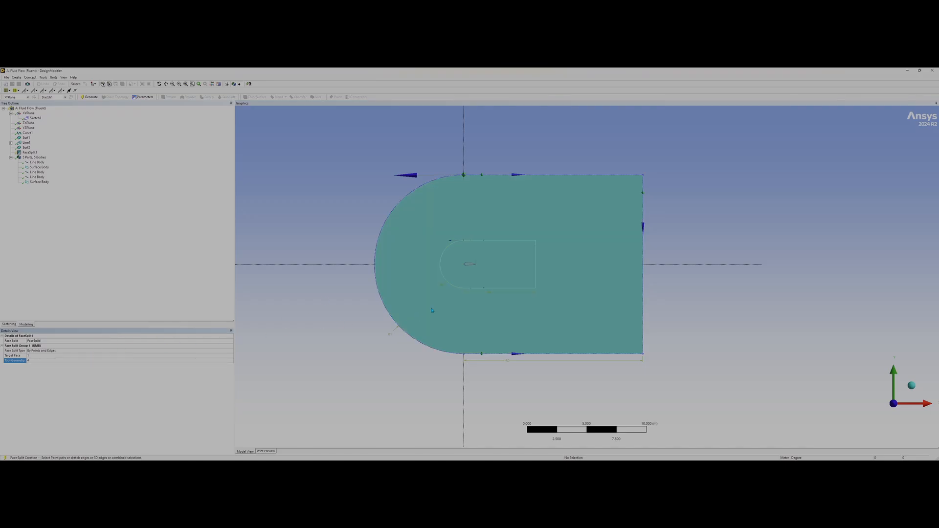
{"action": "key", "text": "F5"}
Step: Create a Boolean Subtract with the C-shaped domain surface as target body and the airfoil surface as tool body, and generate it
{"action": "middle_click_drag", "start_coordinate": [343, 260], "coordinate": [286, 256], "text": "ctrl"}
{"action": "left_click", "coordinate": [17, 78]}
{"action": "left_click", "coordinate": [30, 163]}
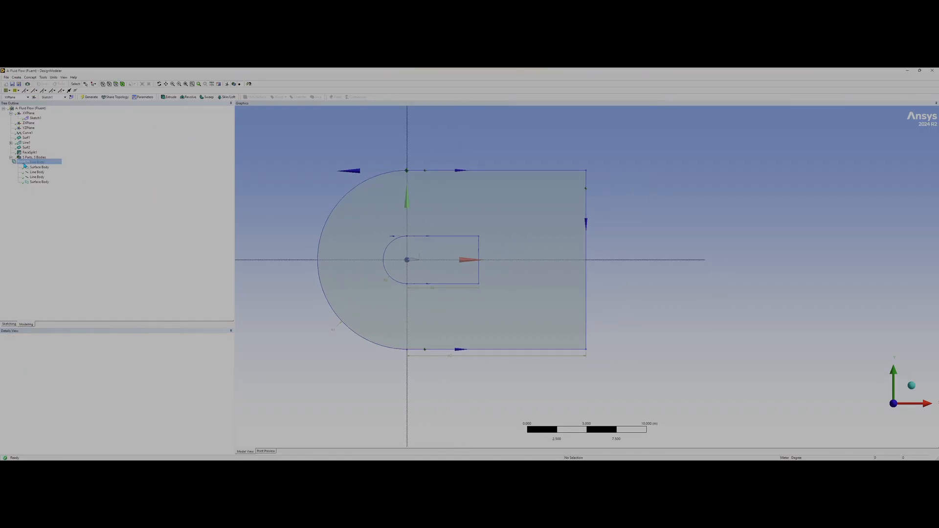
{"action": "left_click", "coordinate": [178, 346]}
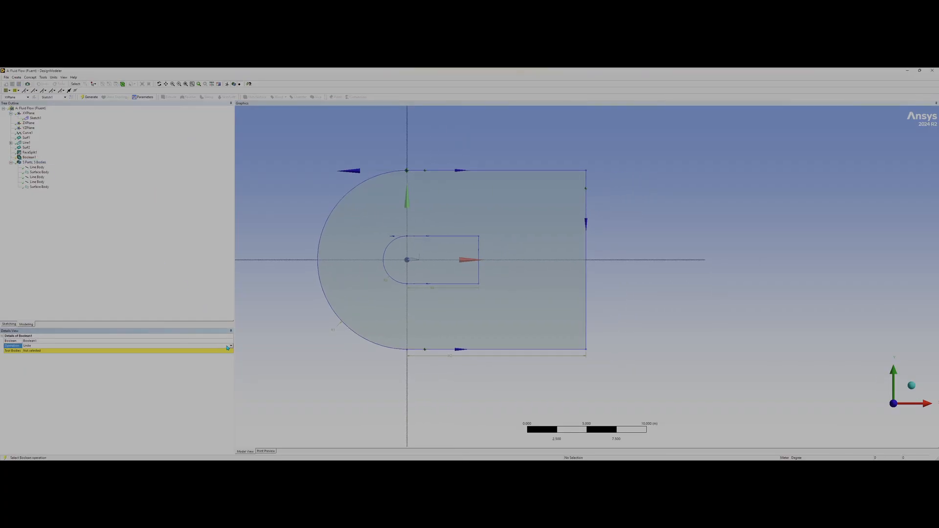
{"action": "left_click", "coordinate": [228, 347]}
{"action": "left_click", "coordinate": [84, 355]}
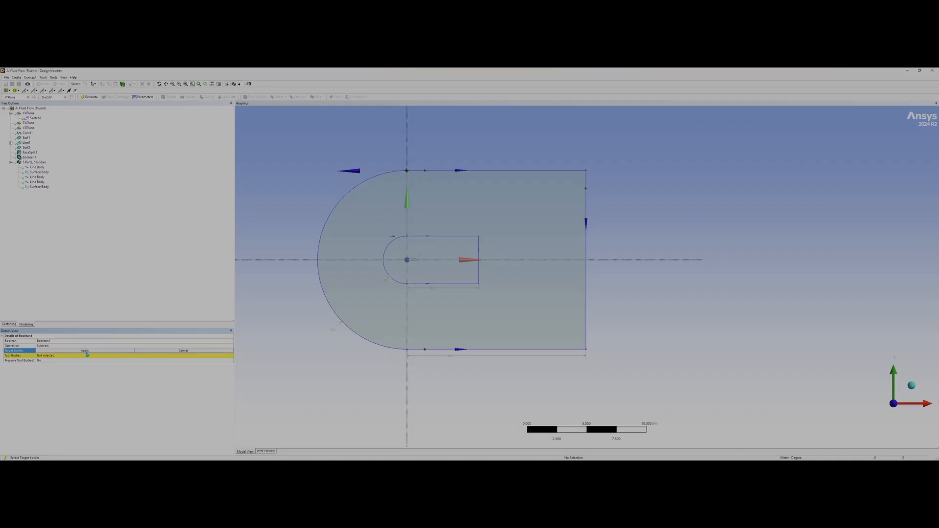
{"action": "left_click", "coordinate": [356, 316]}
{"action": "left_click", "coordinate": [122, 351]}
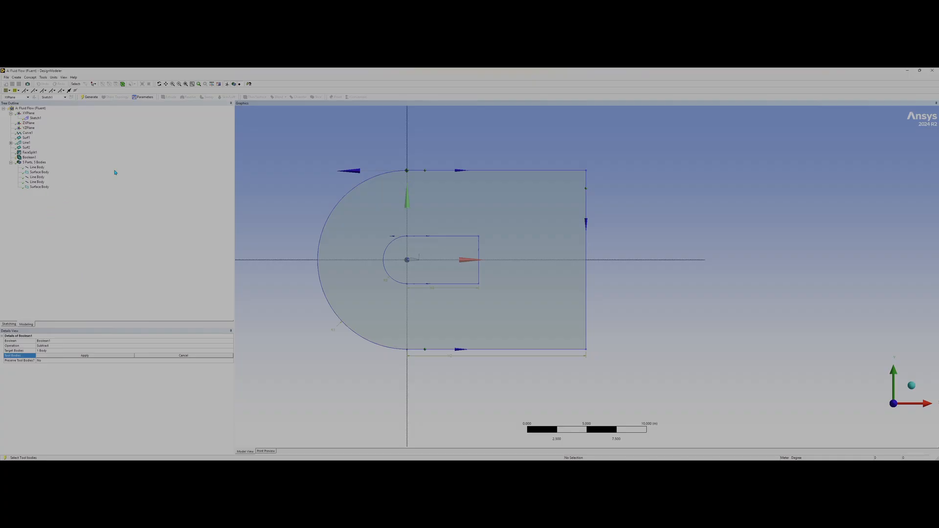
{"action": "scroll", "coordinate": [415, 260], "scroll_direction": "up", "scroll_amount": 4}
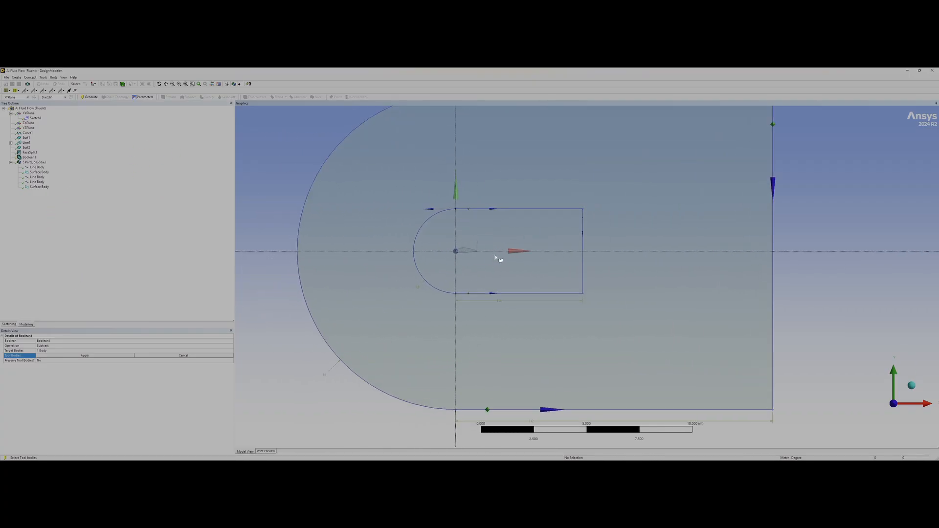
{"action": "left_click", "coordinate": [511, 257]}
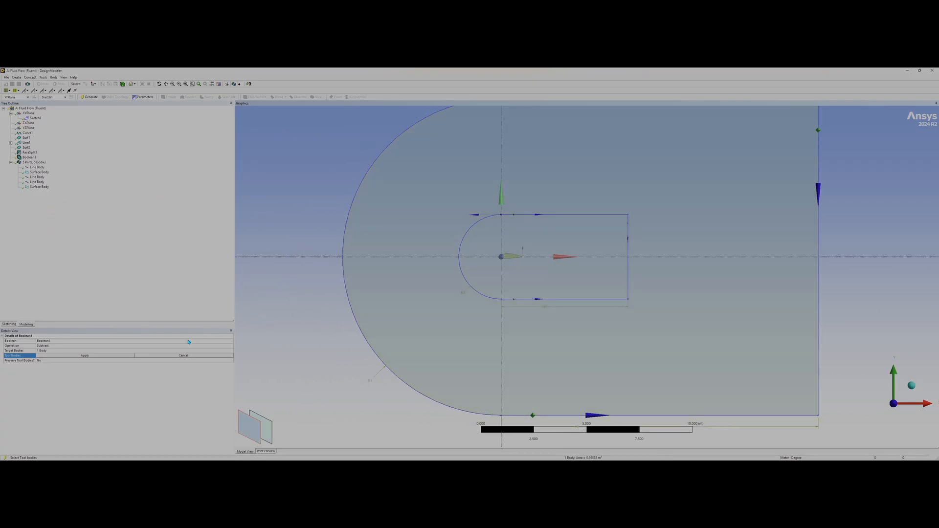
{"action": "left_click", "coordinate": [115, 355]}
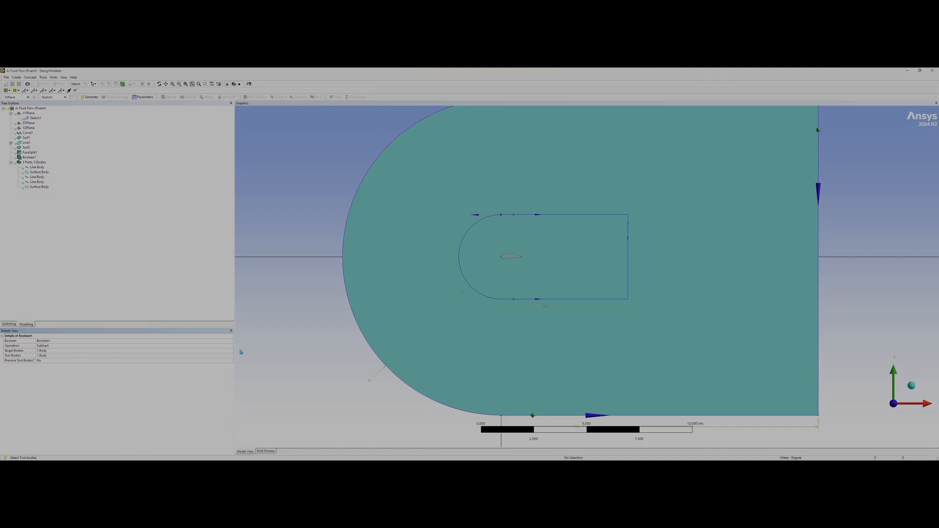
{"action": "key", "text": "F5"}
Step: Suppress all three line bodies, leaving the surface body active
{"action": "middle_click_drag", "start_coordinate": [533, 268], "coordinate": [481, 261], "text": "ctrl"}
{"action": "scroll", "coordinate": [494, 293], "scroll_direction": "down", "scroll_amount": 2}
{"action": "left_click", "coordinate": [37, 168]}
{"action": "left_click", "coordinate": [37, 178], "text": "shift"}
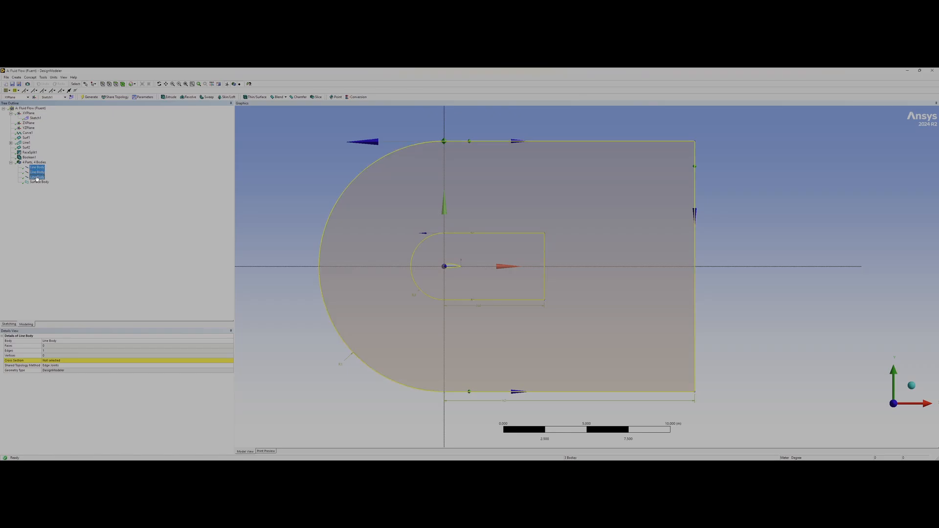
{"action": "right_click", "coordinate": [37, 178]}
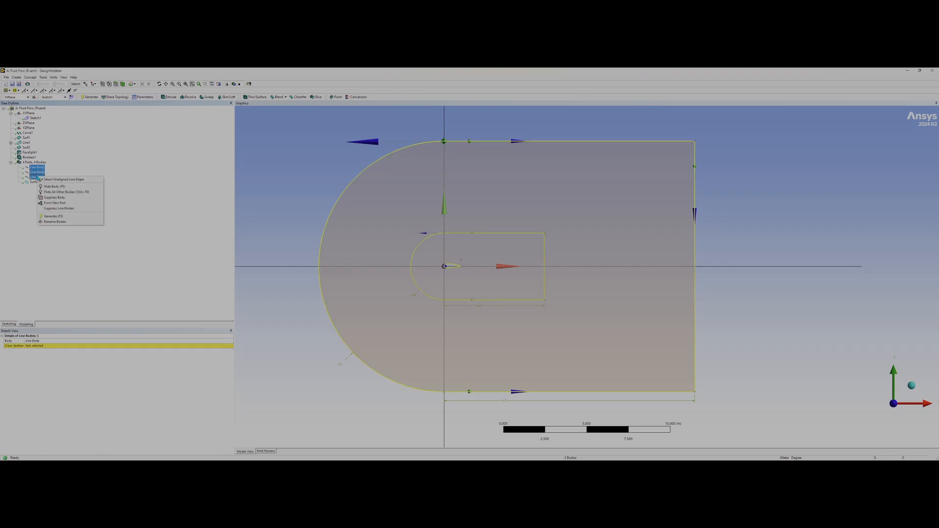
{"action": "left_click", "coordinate": [63, 197]}
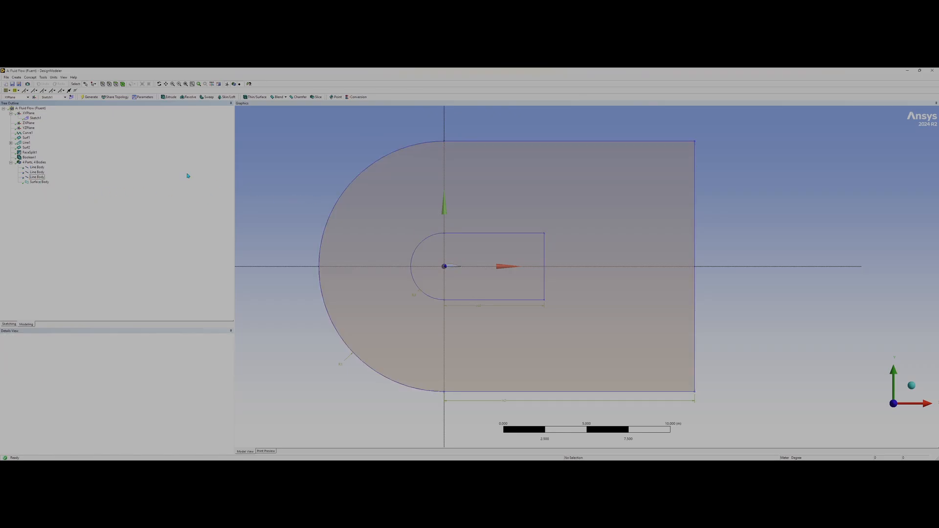
Step: Hide the domain sketch on the XY plane and check the face split by selecting the inner and outer faces
{"action": "left_click", "coordinate": [35, 118]}
{"action": "right_click", "coordinate": [35, 118]}
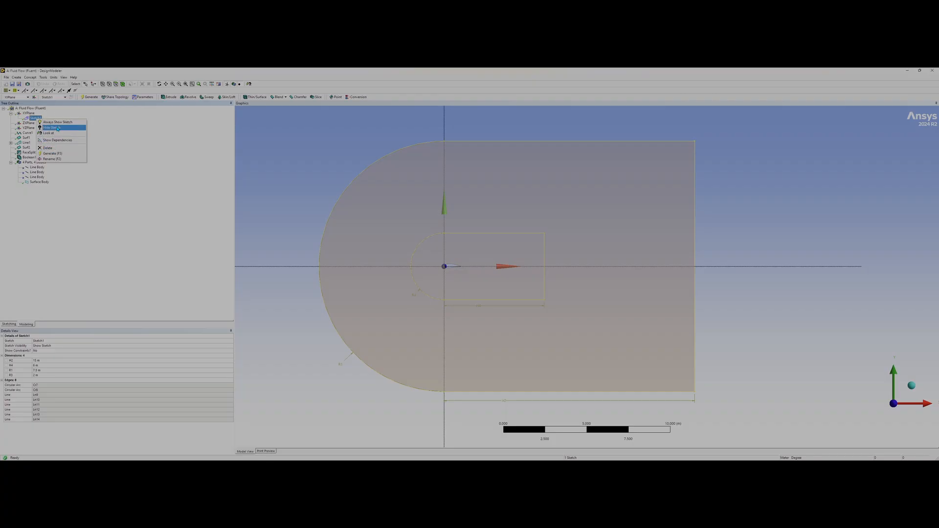
{"action": "left_click", "coordinate": [53, 128]}
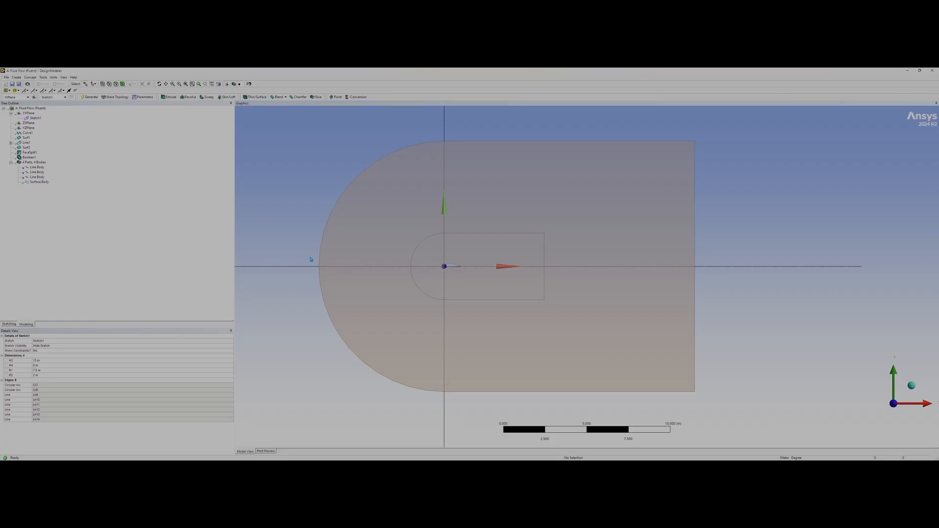
{"action": "left_click", "coordinate": [362, 296]}
{"action": "left_click", "coordinate": [491, 291]}
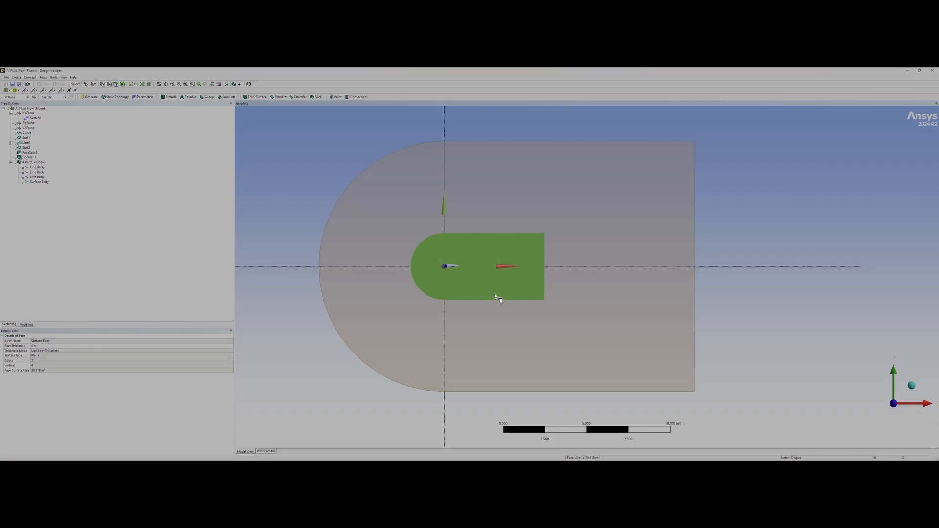
{"action": "left_click", "coordinate": [512, 337]}
{"action": "left_click", "coordinate": [760, 297]}
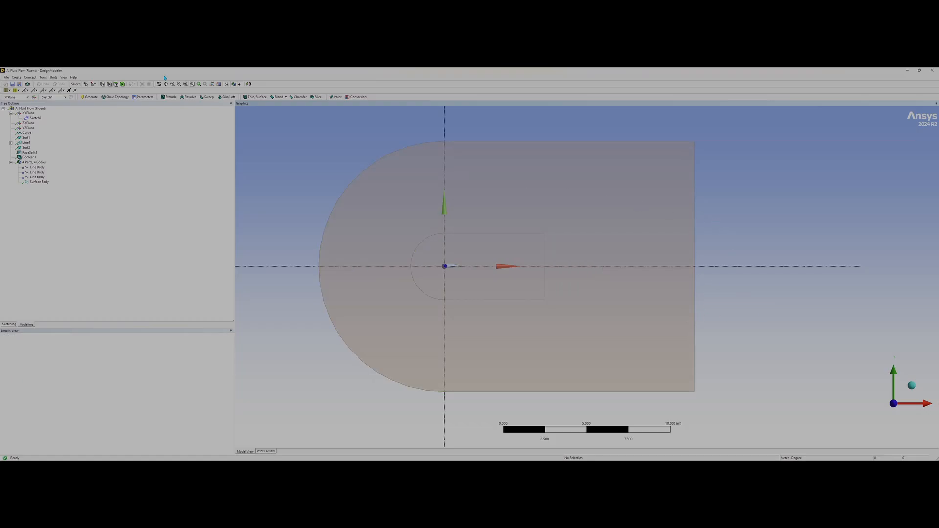
Step: Close DesignModeler and open the Mesh cell of the Fluid Flow (Fluent) system in Ansys Meshing
{"action": "left_click", "coordinate": [7, 78]}
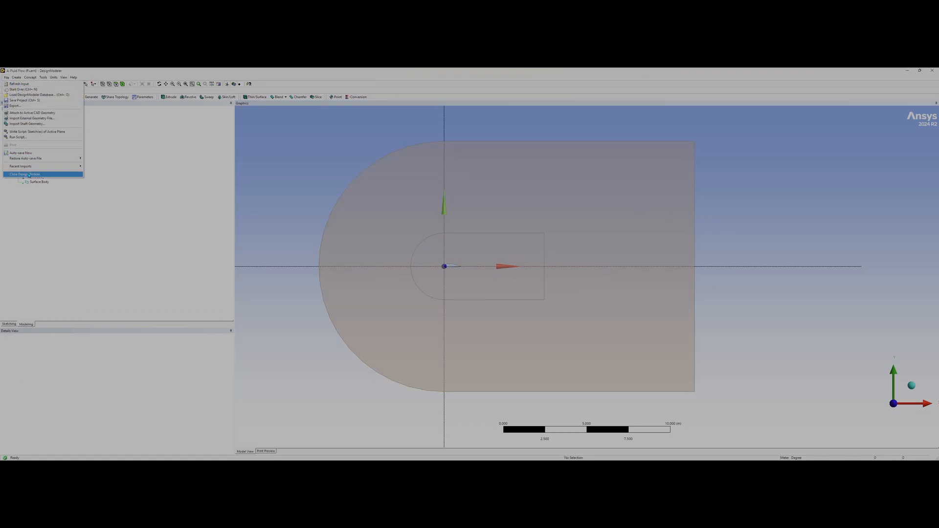
{"action": "left_click", "coordinate": [54, 174]}
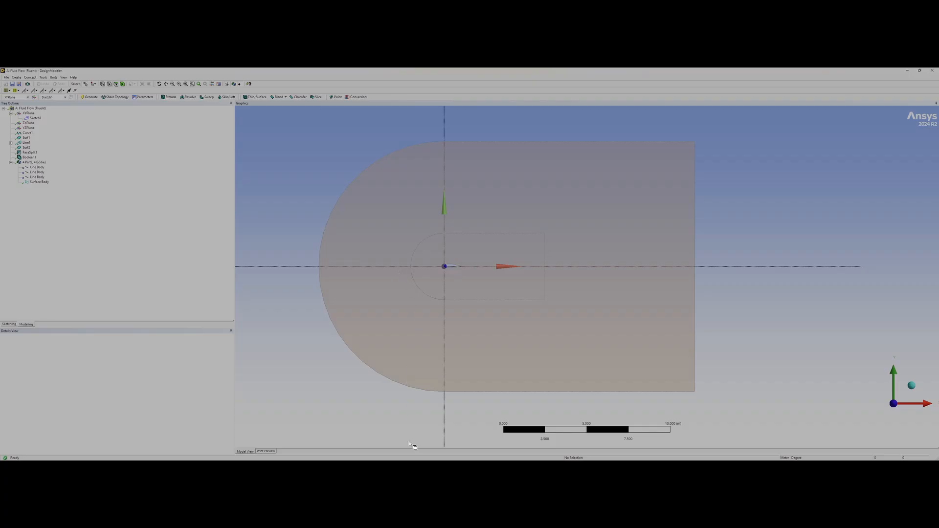
{"action": "mouse_move", "coordinate": [413, 459]}
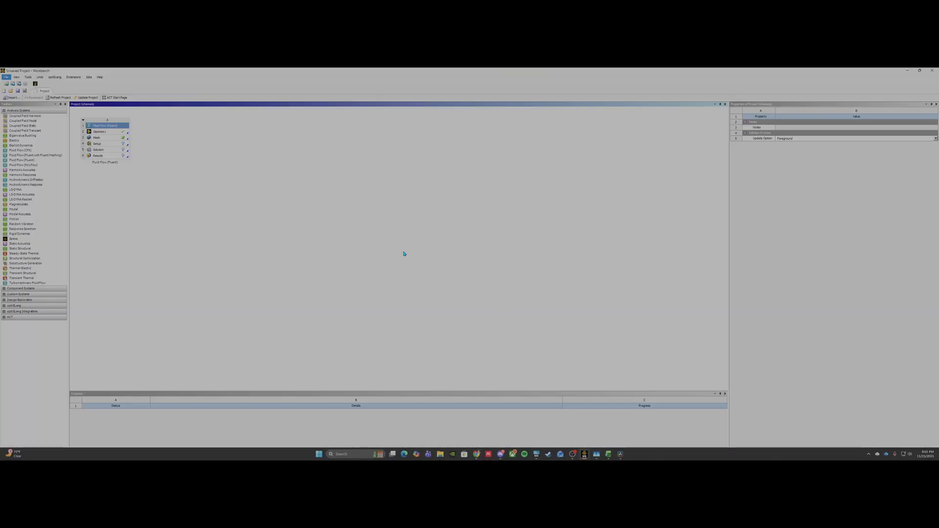
{"action": "left_click", "coordinate": [122, 133]}
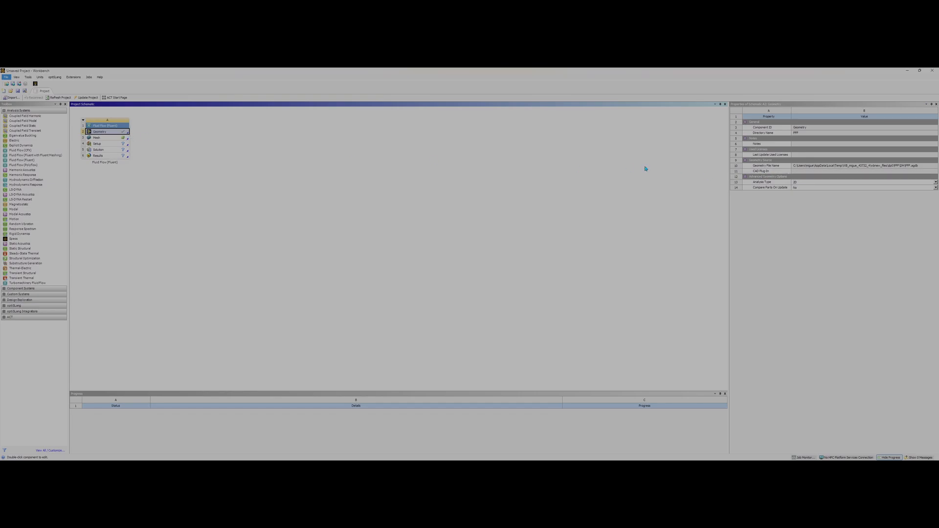
{"action": "left_click", "coordinate": [122, 139]}
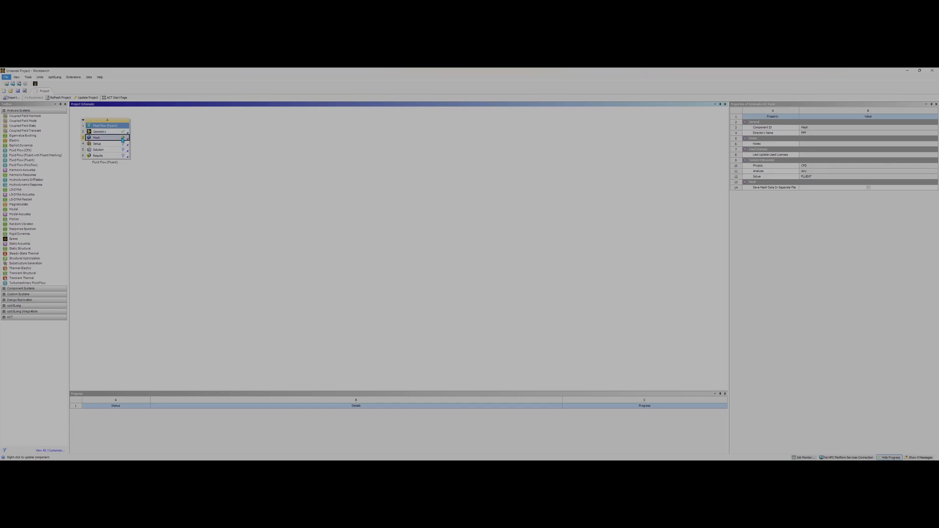
{"action": "double_click", "coordinate": [123, 140]}
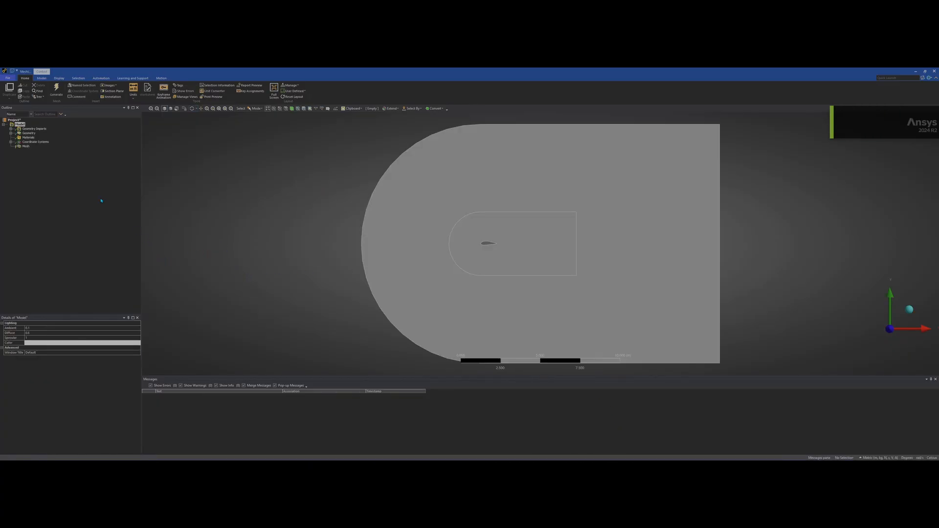
Step: Create a named selection "inlet" from the outer domain's arc and its upper and lower straight edges
{"action": "scroll", "coordinate": [382, 243], "scroll_direction": "up", "scroll_amount": 2}
{"action": "scroll", "coordinate": [381, 243], "scroll_direction": "down", "scroll_amount": 4}
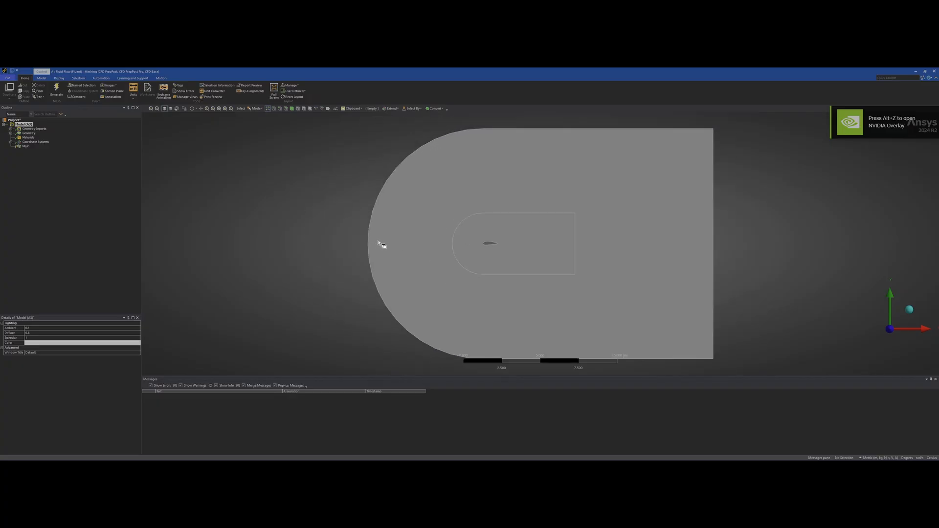
{"action": "middle_click_drag", "start_coordinate": [471, 228], "coordinate": [379, 202], "text": "ctrl"}
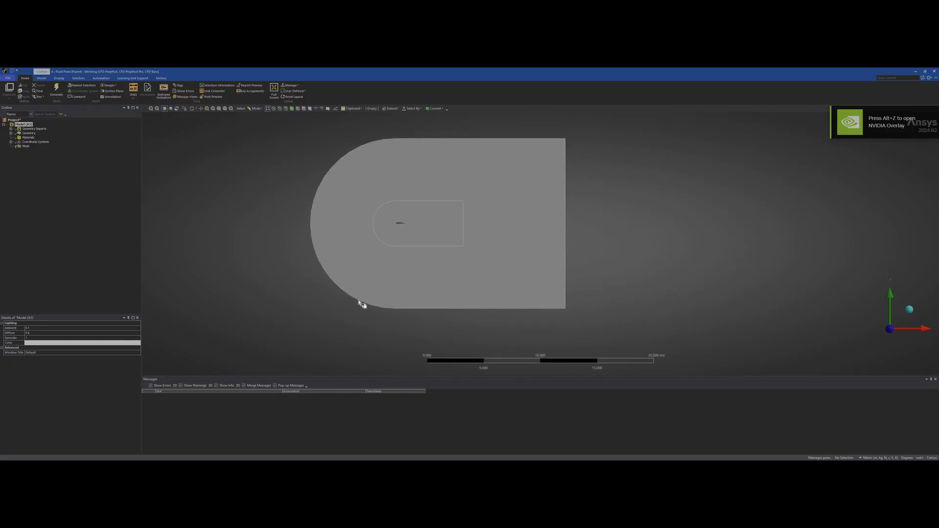
{"action": "middle_click_drag", "start_coordinate": [390, 265], "coordinate": [414, 265], "text": "ctrl"}
{"action": "left_click", "coordinate": [400, 308]}
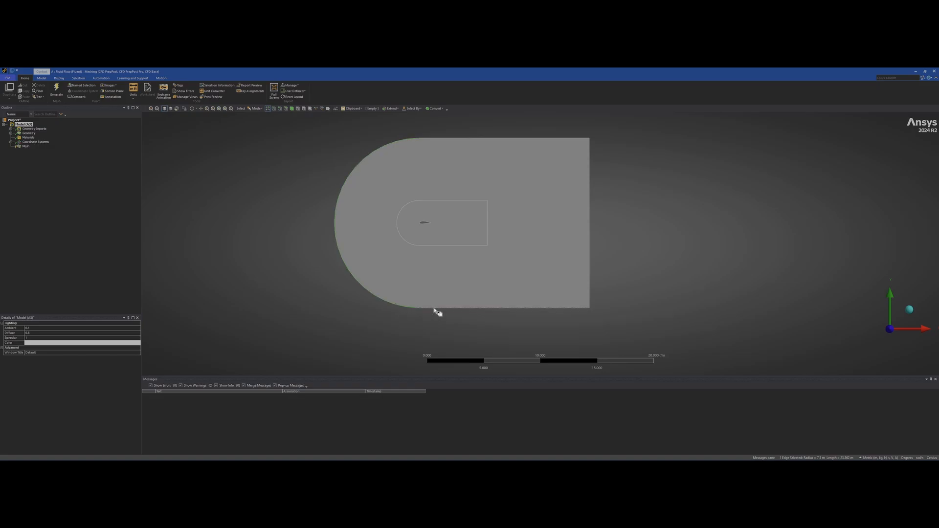
{"action": "left_click", "coordinate": [489, 139], "text": "ctrl"}
{"action": "left_click", "coordinate": [590, 153], "text": "ctrl"}
{"action": "key", "text": "n"}
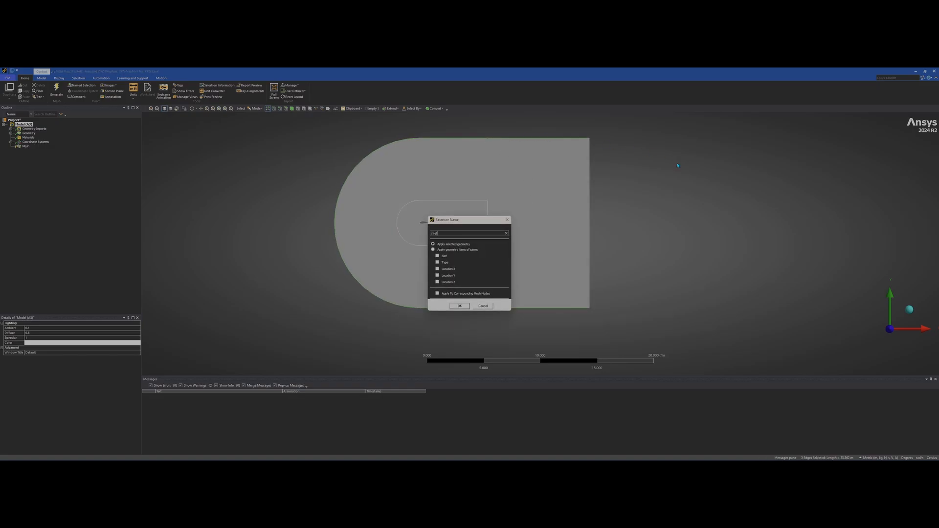
{"action": "key", "text": "Return"}
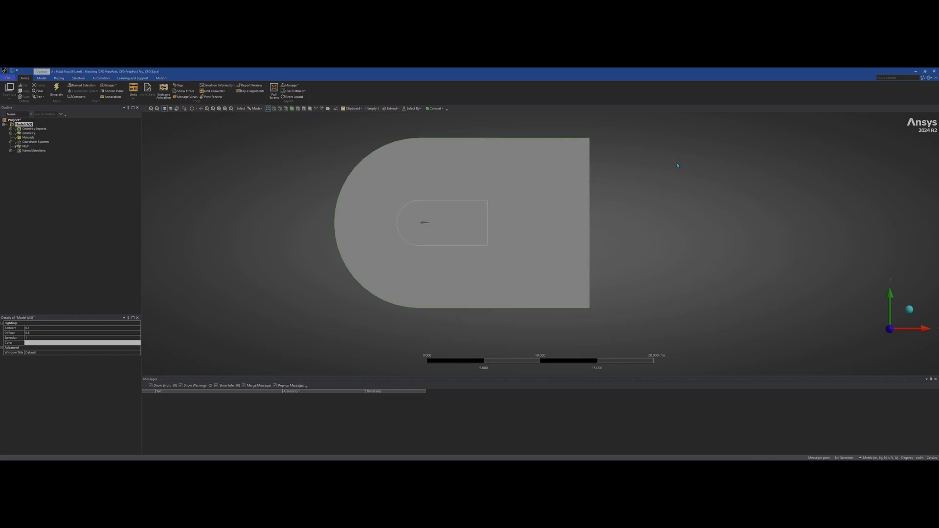
Step: Create a named selection "outlet" from the vertical downstream edge of the outer domain
{"action": "left_click", "coordinate": [590, 225]}
{"action": "key", "text": "n"}
{"action": "key", "text": "Return"}
Step: Create a named selection "NACA 4424" from the airfoil edge and review the inlet entry among the named selections
{"action": "left_click", "coordinate": [425, 223]}
{"action": "type", "text": "n"}
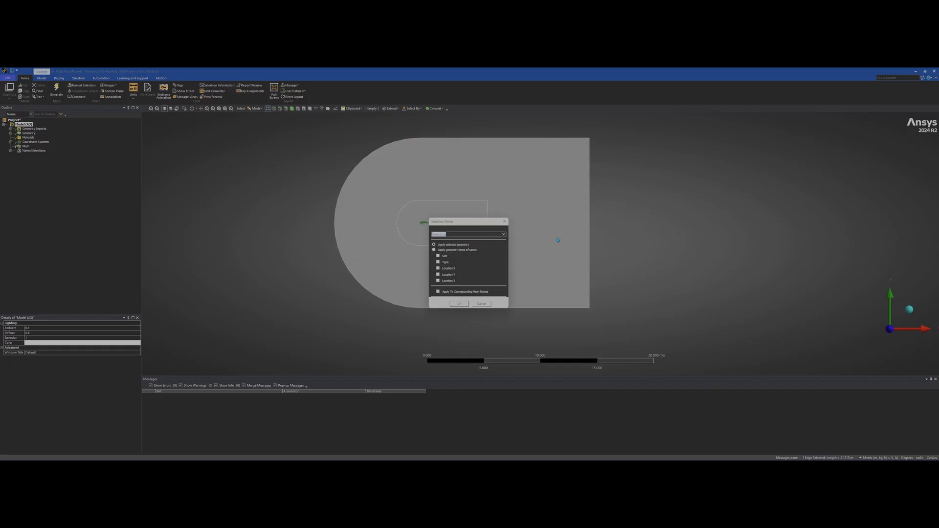
{"action": "type", "text": "NACA 4424"}
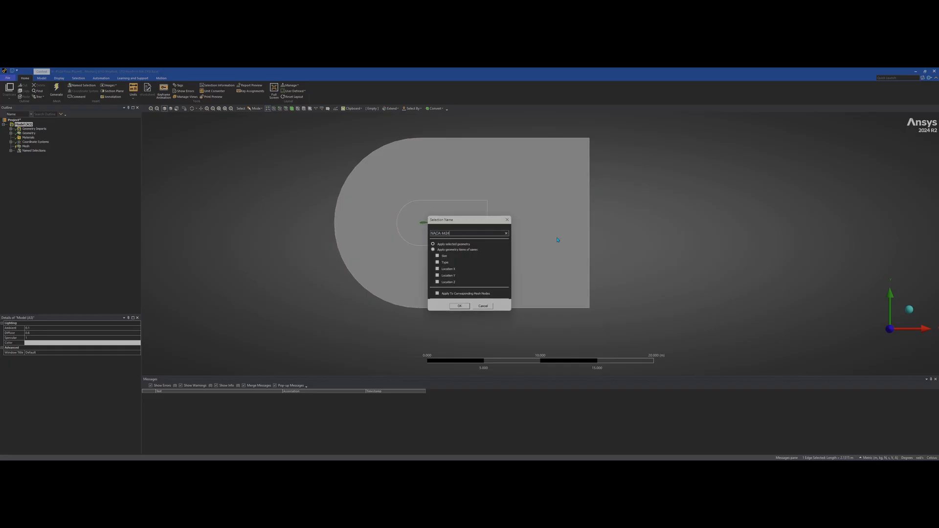
{"action": "key", "text": "Return"}
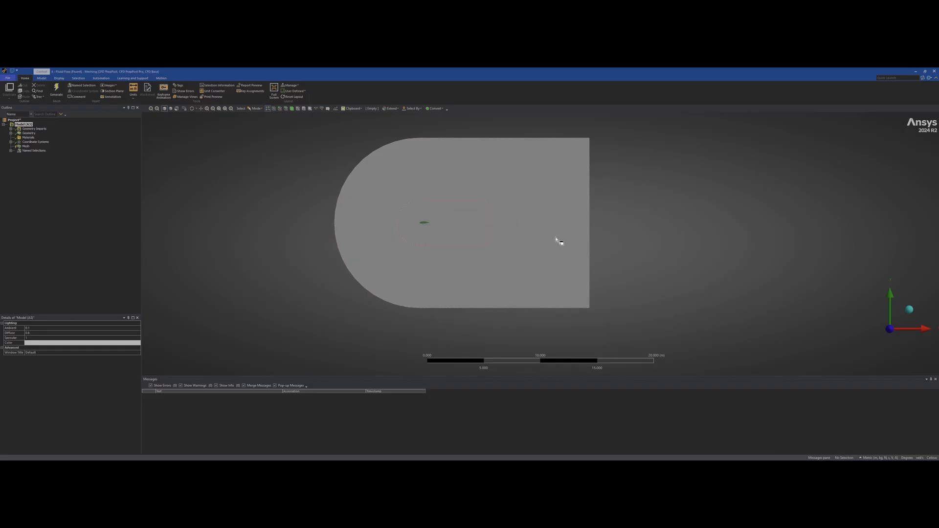
{"action": "left_click", "coordinate": [10, 150]}
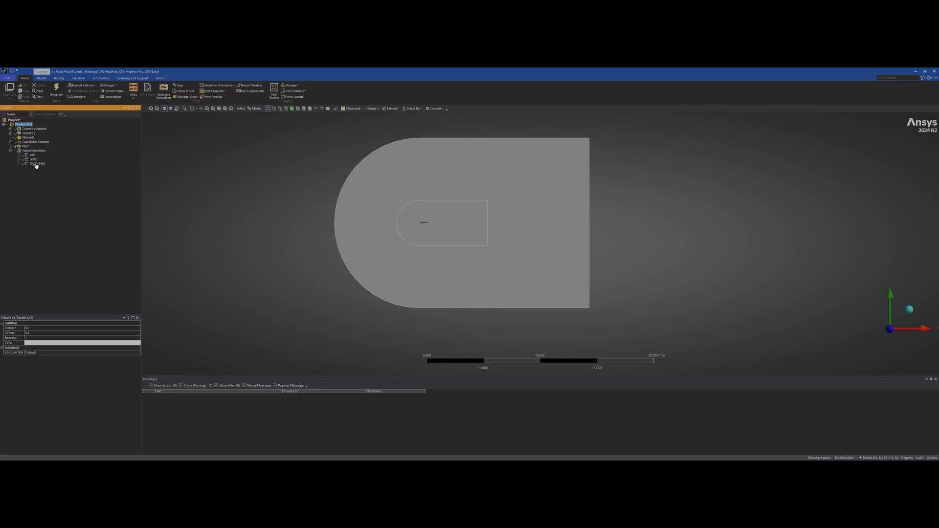
{"action": "left_click", "coordinate": [33, 155]}
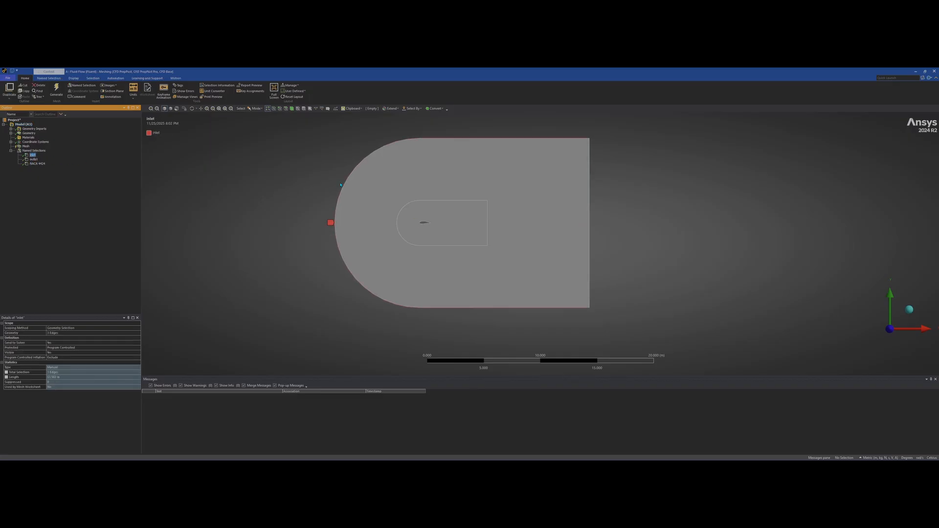
Step: Add a Sizing control to the mesh and scope it to the airfoil edge
{"action": "left_click", "coordinate": [25, 146]}
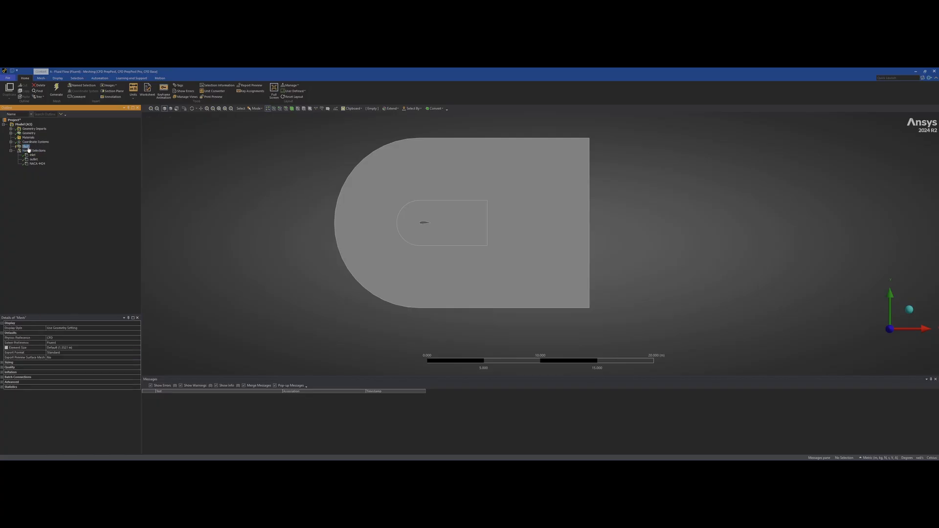
{"action": "right_click", "coordinate": [27, 147]}
{"action": "mouse_move", "coordinate": [54, 150]}
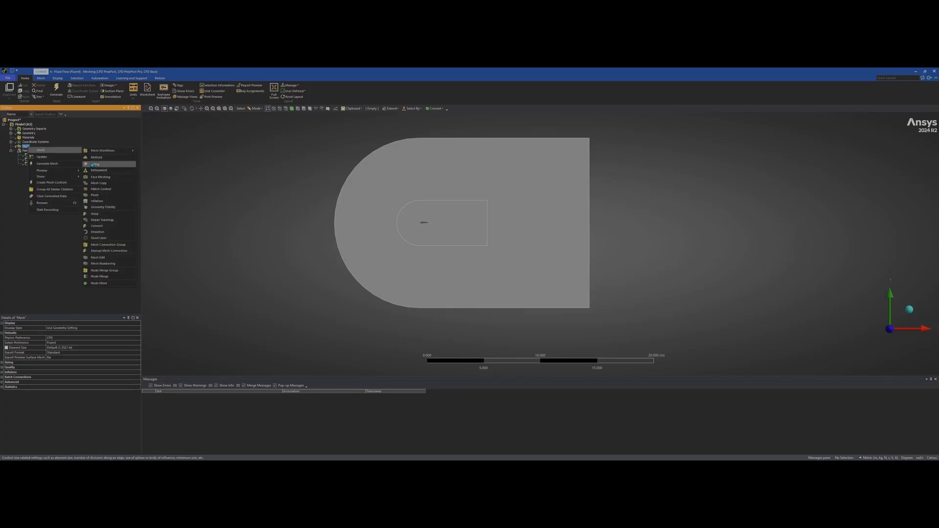
{"action": "left_click", "coordinate": [92, 165]}
{"action": "scroll", "coordinate": [459, 215], "scroll_direction": "up", "scroll_amount": 5}
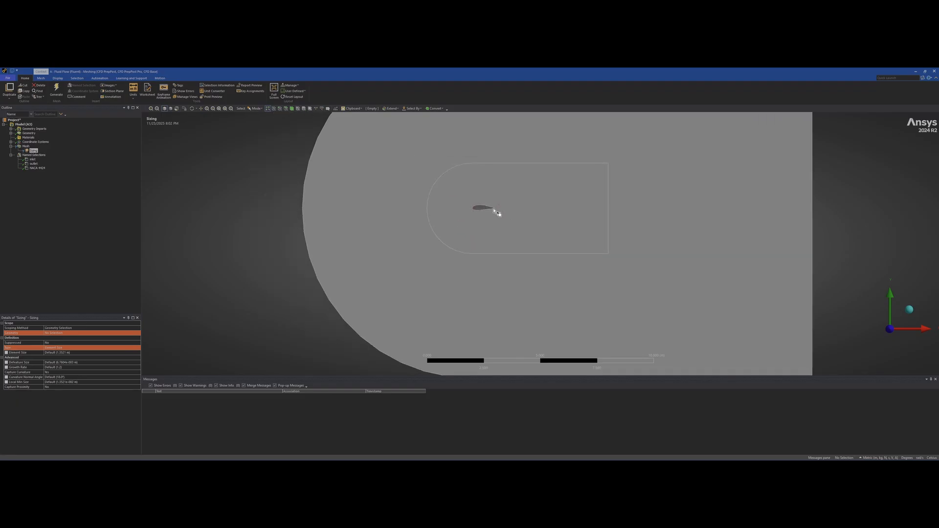
{"action": "scroll", "coordinate": [494, 211], "scroll_direction": "up", "scroll_amount": 3}
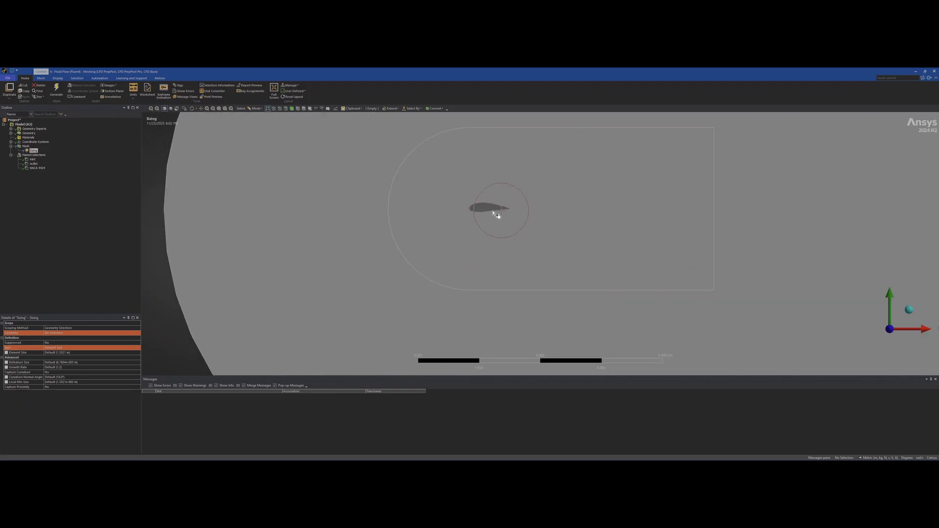
{"action": "left_click", "coordinate": [470, 211]}
{"action": "left_click", "coordinate": [72, 333]}
{"action": "left_click", "coordinate": [68, 333]}
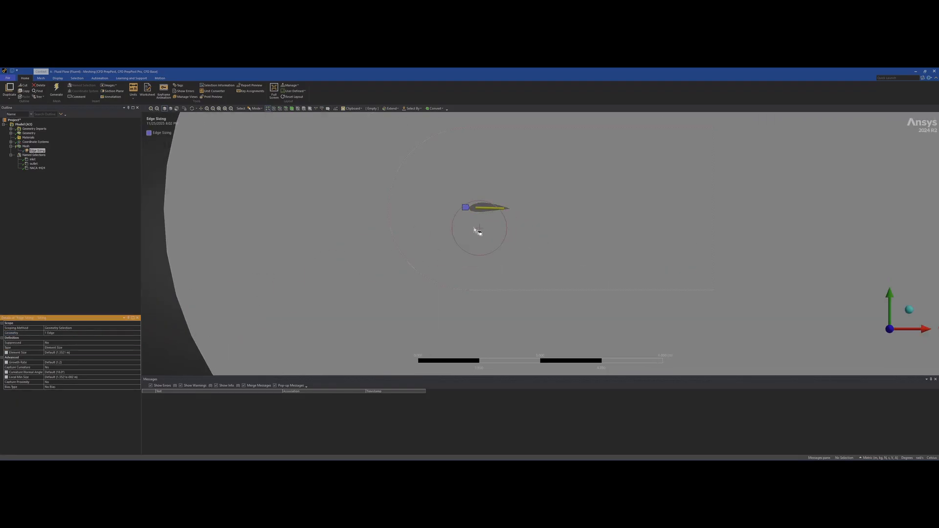
Step: Define the airfoil edge sizing by Number of Divisions and set it to 500
{"action": "left_click", "coordinate": [71, 348]}
{"action": "left_click", "coordinate": [85, 358]}
{"action": "left_click", "coordinate": [53, 352]}
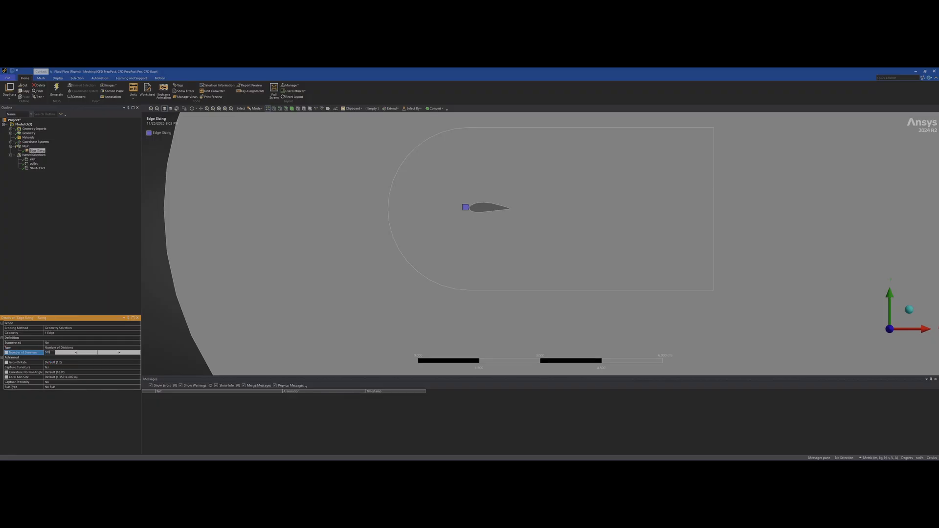
{"action": "key", "text": "Return"}
Step: Add a Sizing control on the inner C-shaped face around the airfoil with an element size of 0.05 m
{"action": "right_click", "coordinate": [33, 147]}
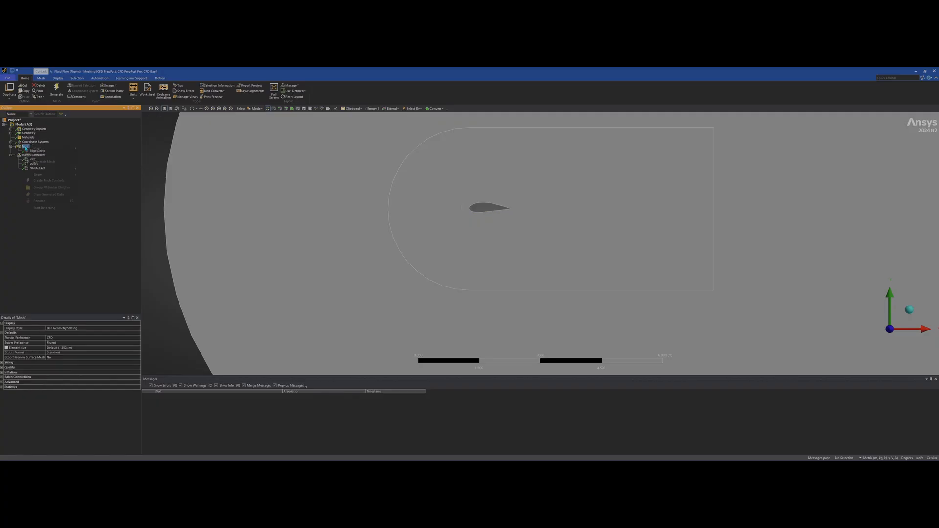
{"action": "mouse_move", "coordinate": [54, 149]}
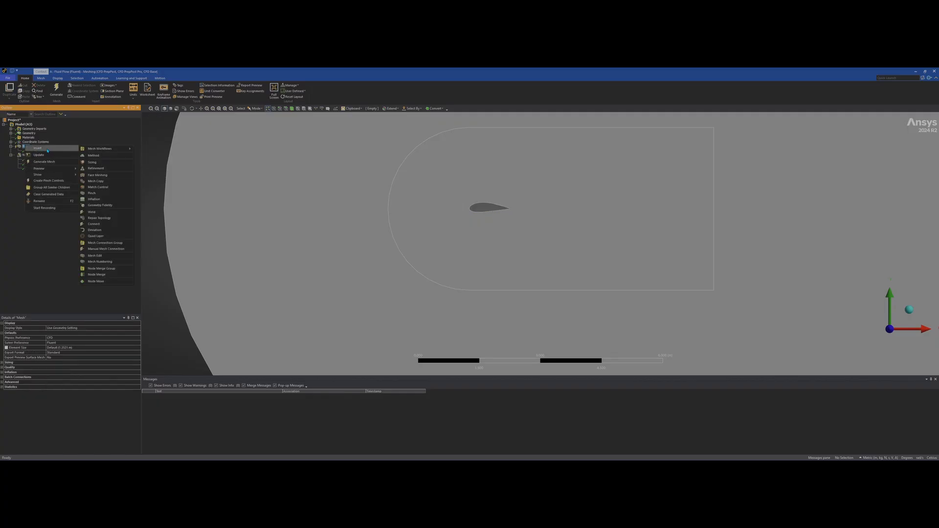
{"action": "left_click", "coordinate": [97, 162]}
{"action": "left_click", "coordinate": [439, 233]}
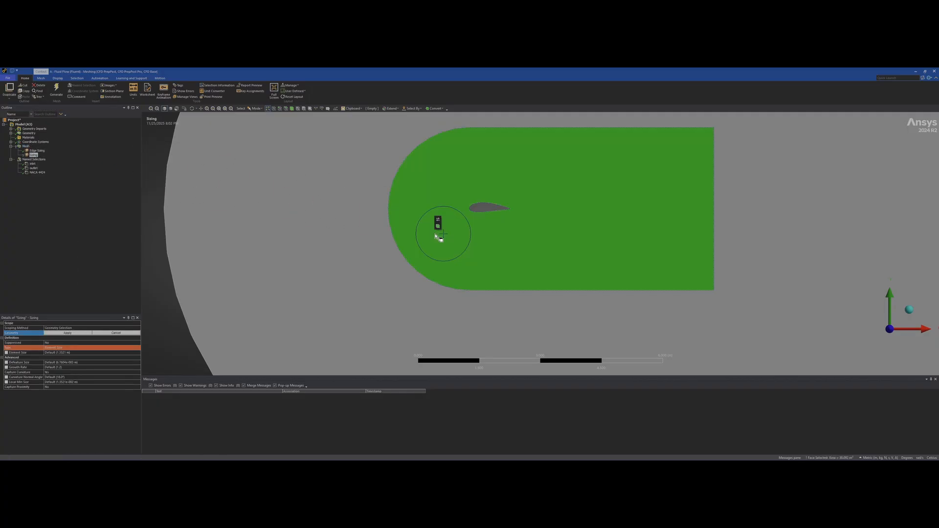
{"action": "left_click", "coordinate": [67, 333]}
{"action": "left_click", "coordinate": [82, 352]}
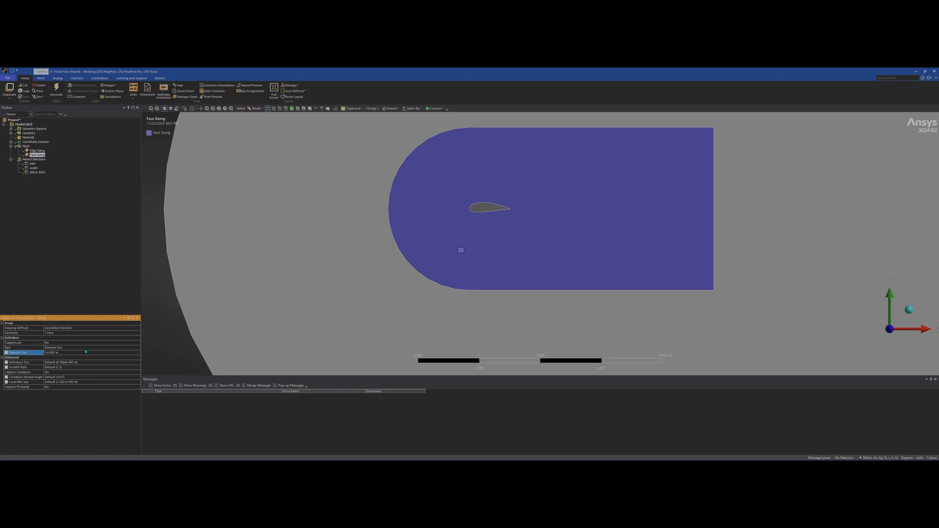
{"action": "left_click", "coordinate": [55, 352]}
{"action": "type", "text": "0.05"}
{"action": "key", "text": "Return"}
Step: Add an Inflation control scoped to all faces of the domain, with the airfoil edge as its boundary
{"action": "scroll", "coordinate": [432, 225], "scroll_direction": "down", "scroll_amount": 5}
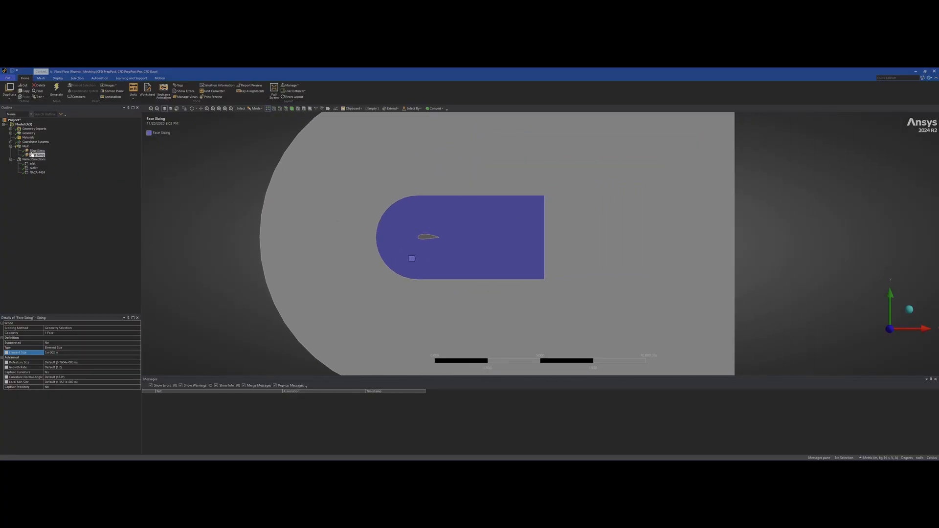
{"action": "right_click", "coordinate": [26, 146]}
{"action": "mouse_move", "coordinate": [54, 150]}
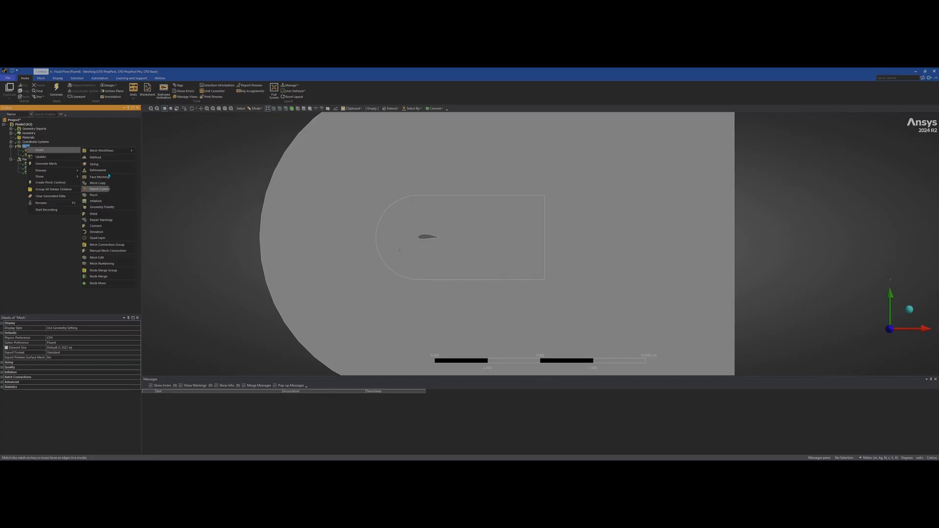
{"action": "left_click", "coordinate": [95, 201]}
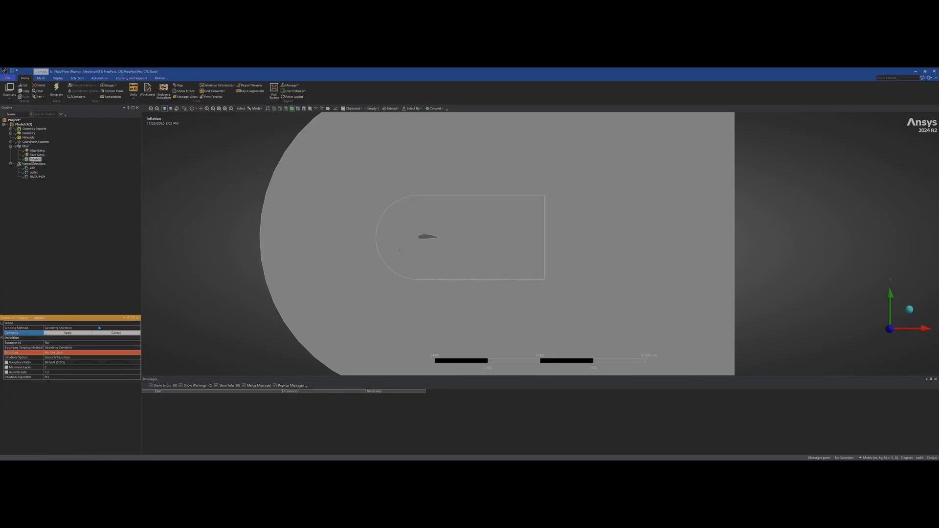
{"action": "key", "text": "ctrl+a"}
{"action": "left_click", "coordinate": [68, 333]}
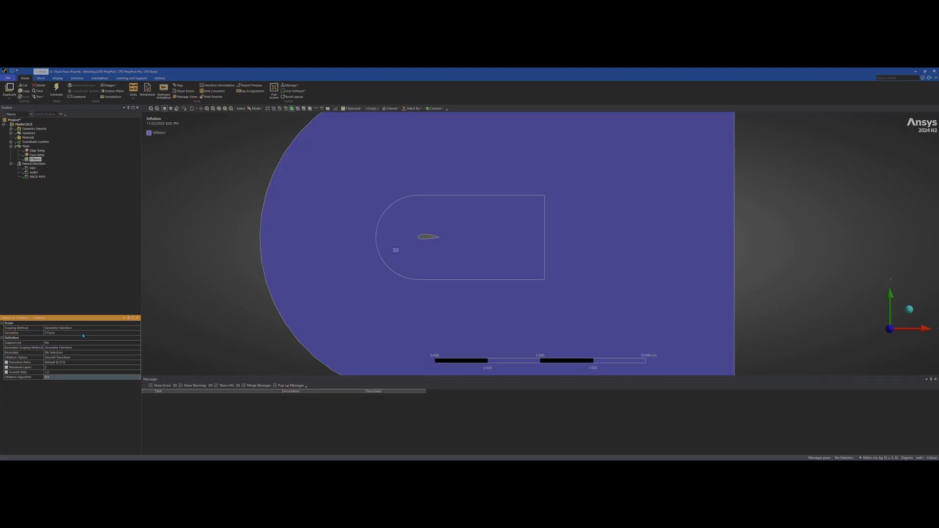
{"action": "left_click", "coordinate": [69, 353]}
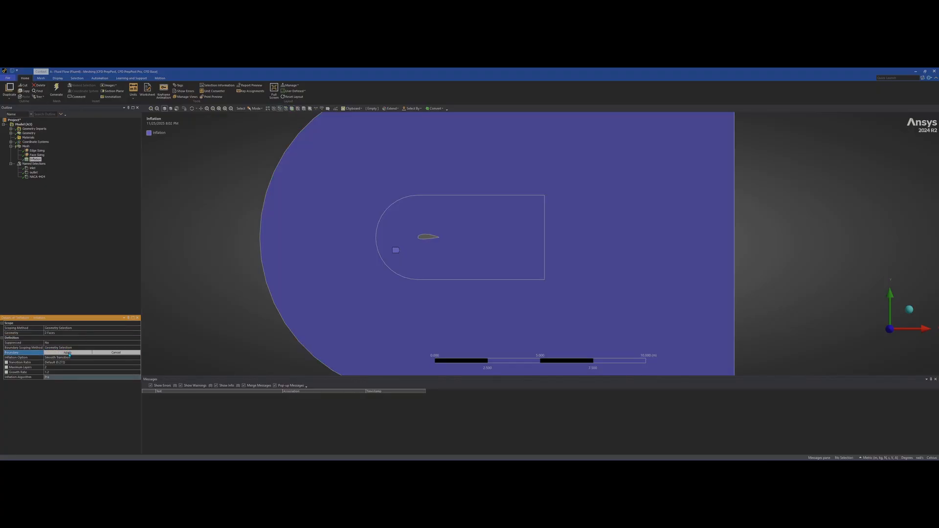
{"action": "scroll", "coordinate": [378, 286], "scroll_direction": "up", "scroll_amount": 3}
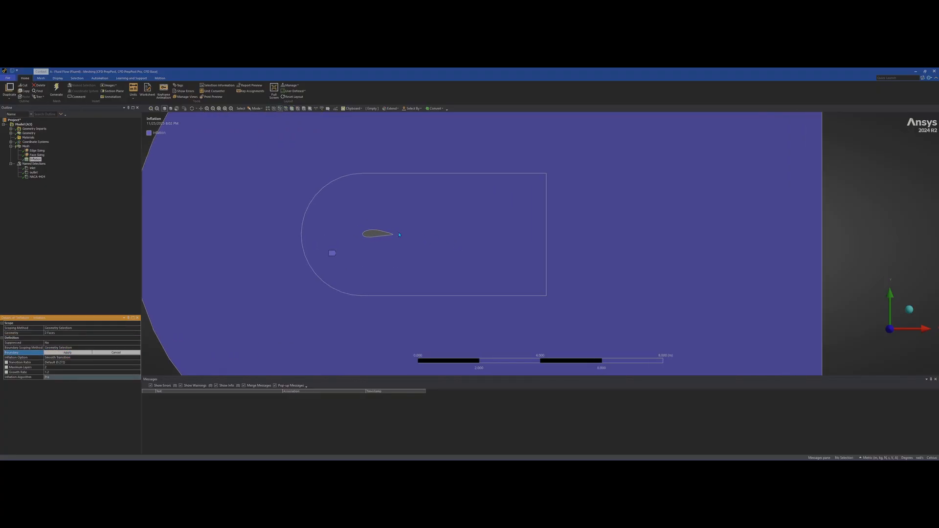
{"action": "left_click", "coordinate": [457, 235]}
{"action": "left_click", "coordinate": [87, 352]}
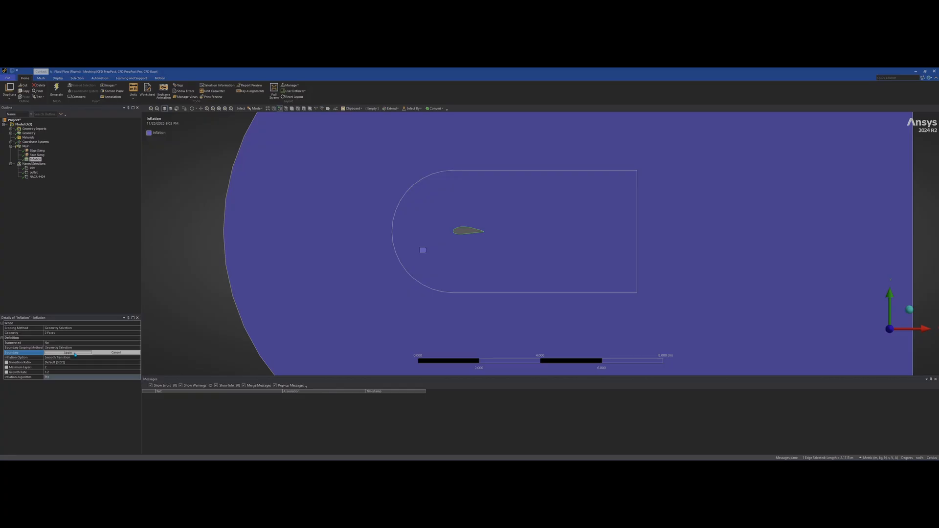
{"action": "scroll", "coordinate": [406, 252], "scroll_direction": "down", "scroll_amount": 3}
{"action": "middle_click_drag", "start_coordinate": [406, 252], "coordinate": [343, 254], "text": "ctrl"}
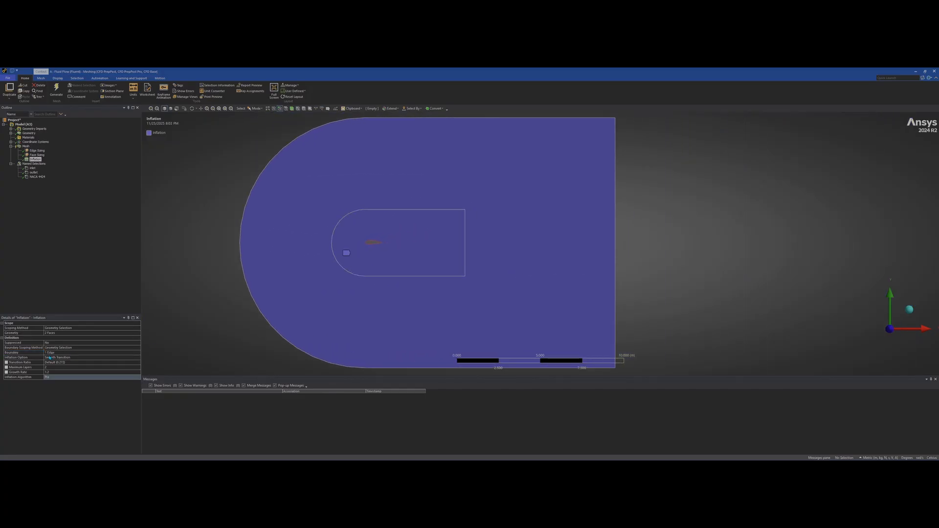
Step: Set the inflation option to First Layer Thickness with a first layer height of 1e-5 m and 30 maximum layers
{"action": "left_click", "coordinate": [78, 357]}
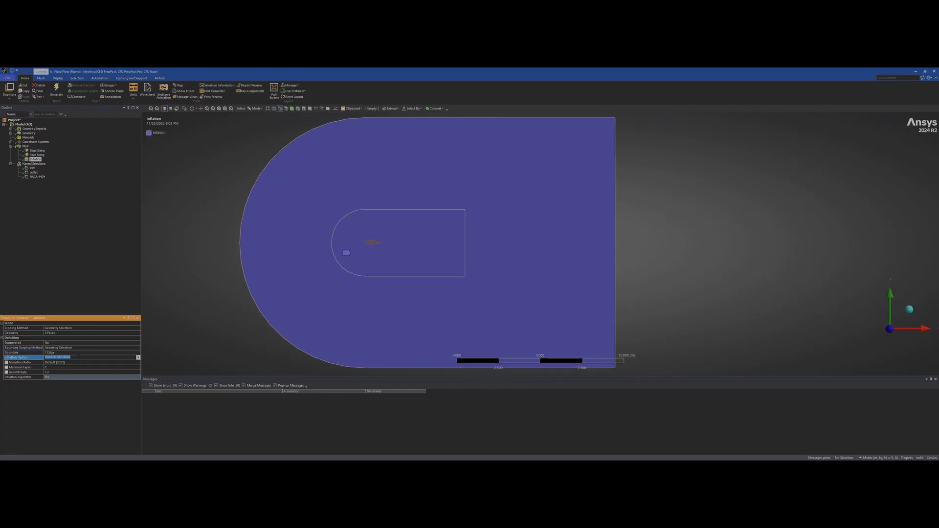
{"action": "left_click", "coordinate": [138, 357]}
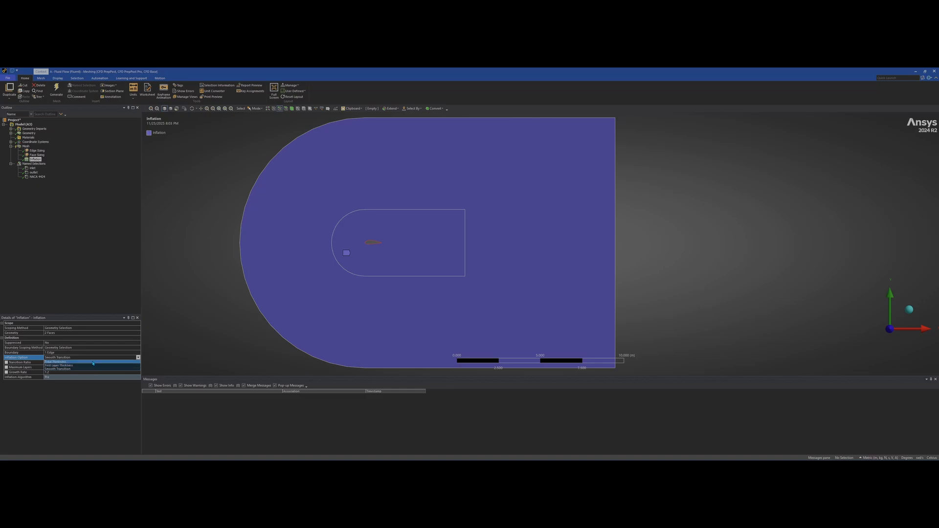
{"action": "left_click", "coordinate": [65, 366]}
{"action": "left_click", "coordinate": [71, 363]}
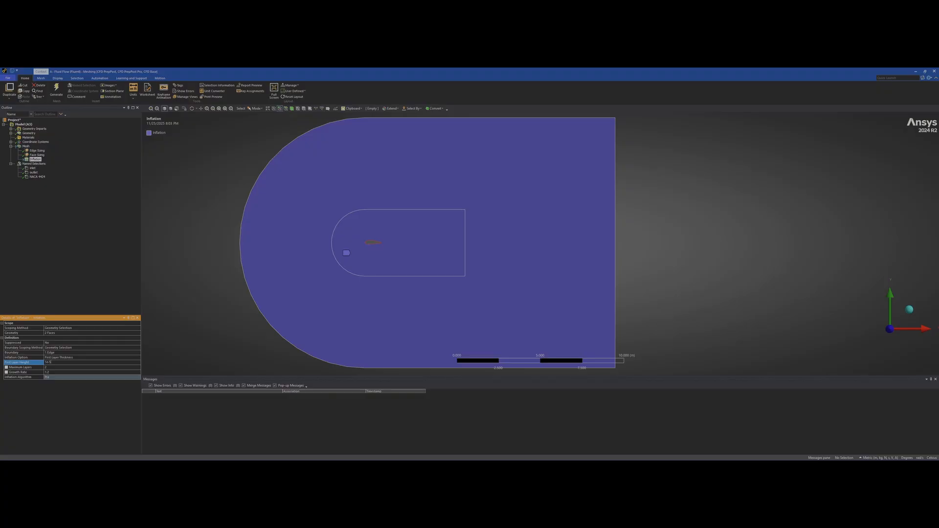
{"action": "key", "text": "Return"}
{"action": "left_click", "coordinate": [71, 368]}
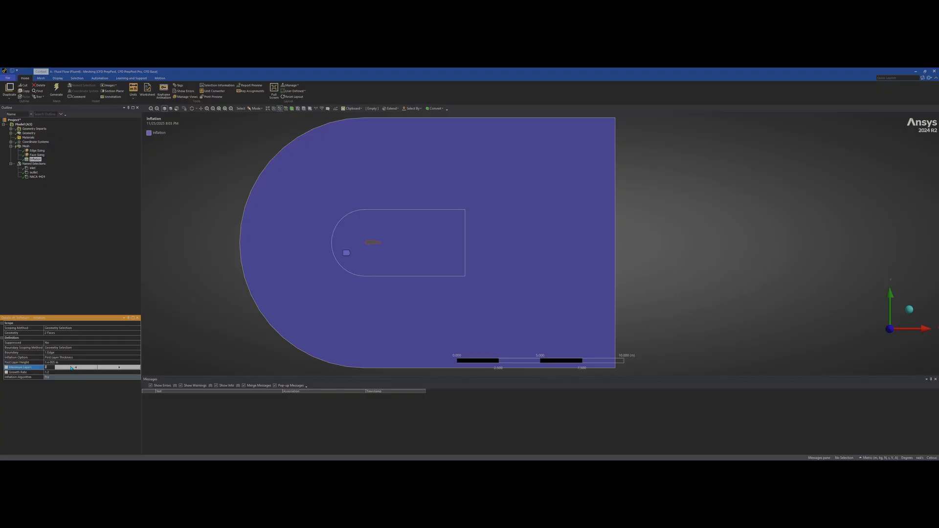
{"action": "type", "text": "30"}
{"action": "key", "text": "Return"}
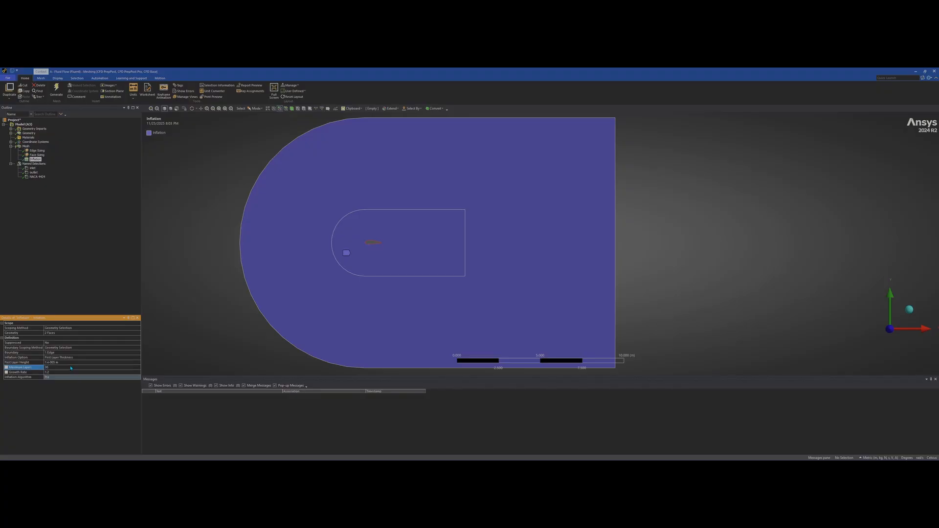
Step: Add a Method control to the mesh for the whole body and set the method to Triangles
{"action": "right_click", "coordinate": [27, 148]}
{"action": "mouse_move", "coordinate": [54, 149]}
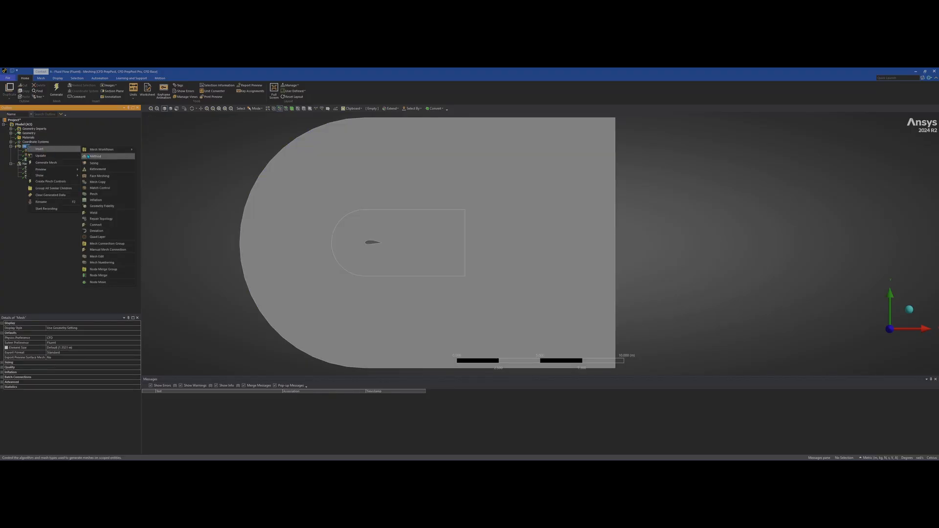
{"action": "left_click", "coordinate": [94, 157]}
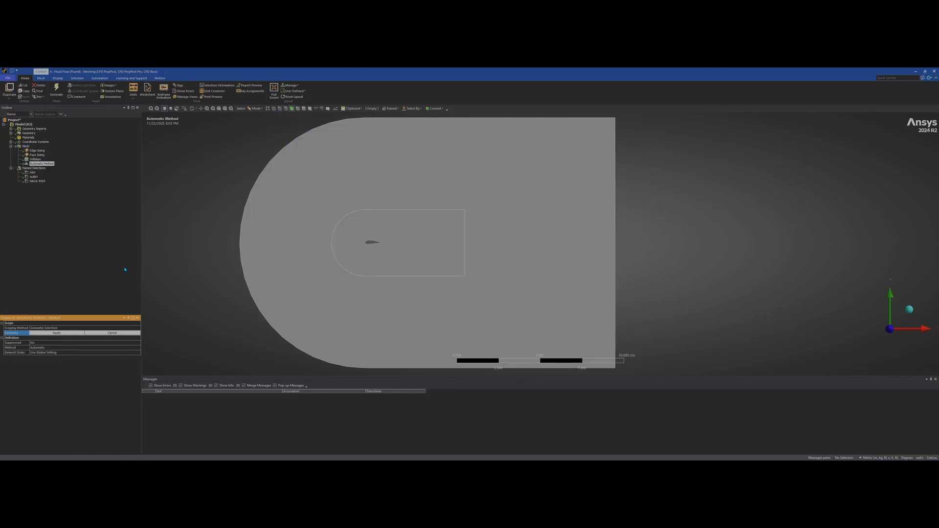
{"action": "key", "text": "ctrl+a"}
{"action": "left_click", "coordinate": [57, 333]}
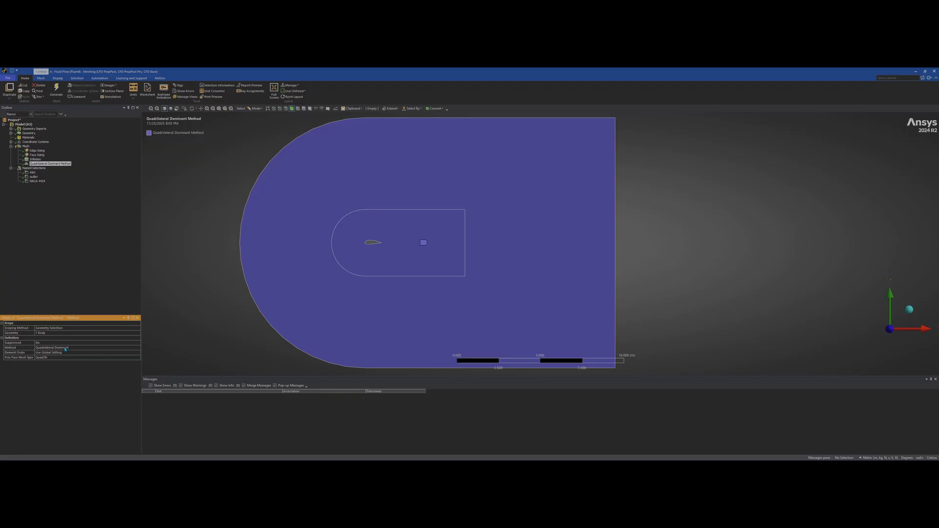
{"action": "left_click", "coordinate": [70, 347]}
{"action": "left_click", "coordinate": [81, 348]}
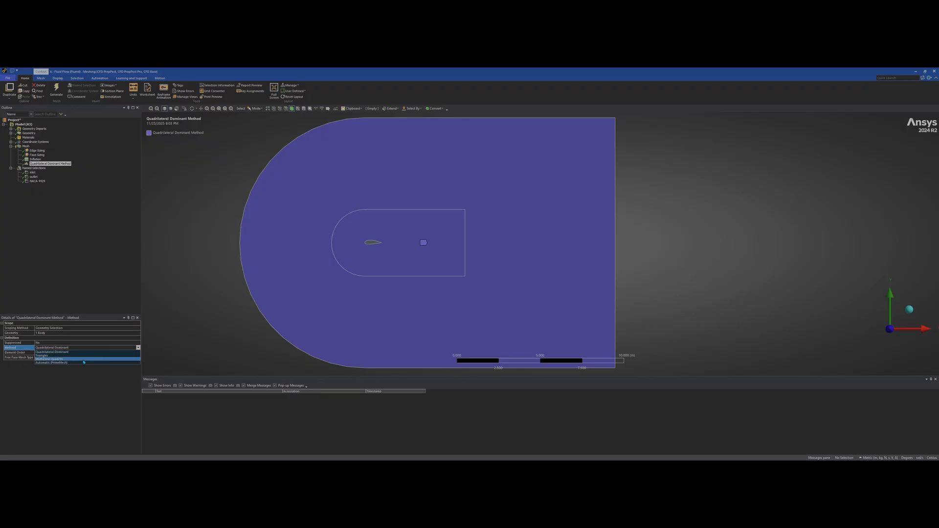
{"action": "left_click", "coordinate": [81, 358]}
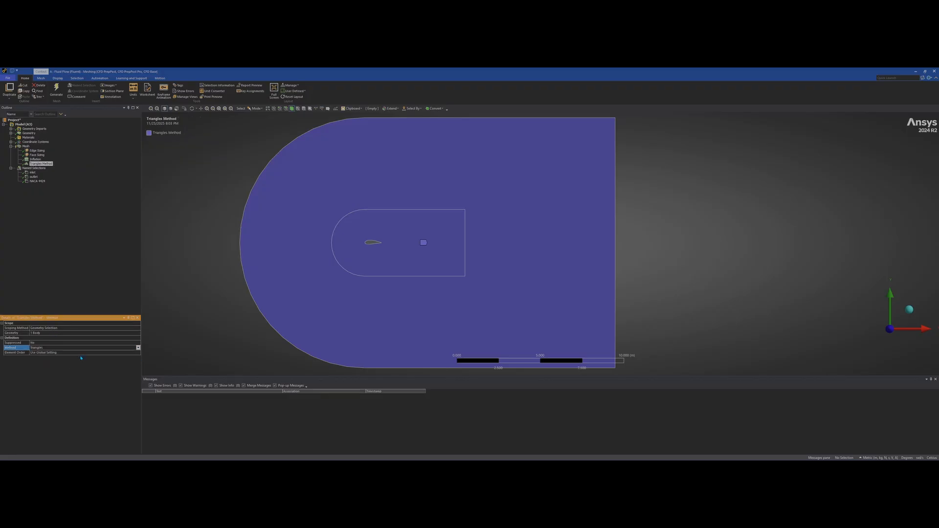
Step: Set the global mesh element size to 0.125 m and specify the number of CPUs for parallel part meshing
{"action": "right_click", "coordinate": [25, 146]}
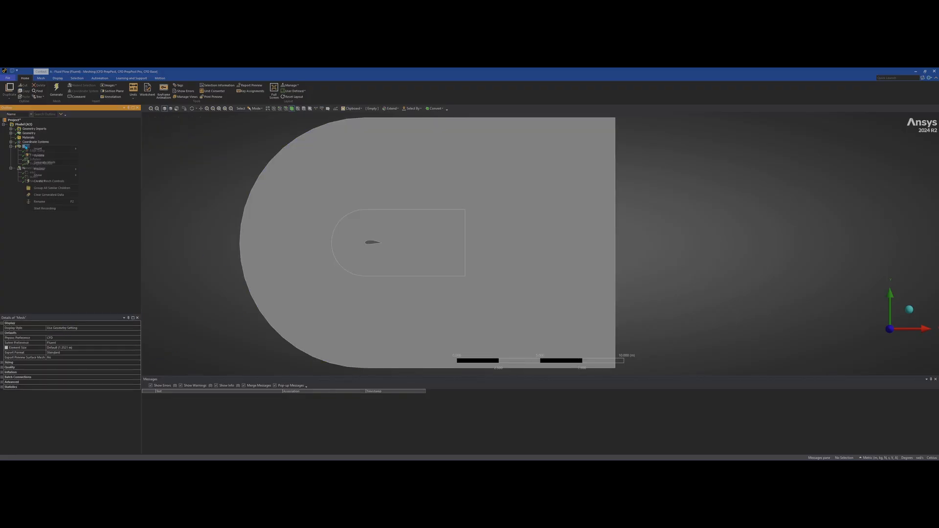
{"action": "left_click", "coordinate": [20, 215]}
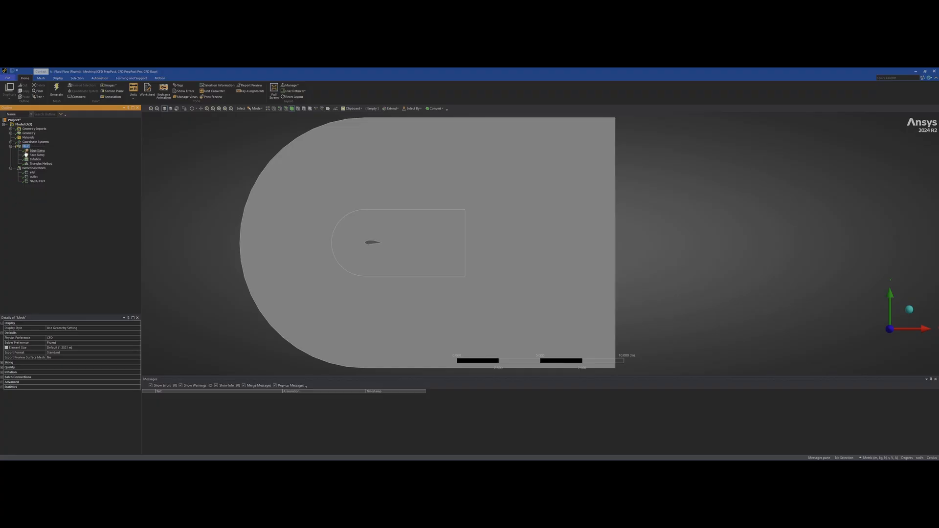
{"action": "left_click", "coordinate": [74, 348]}
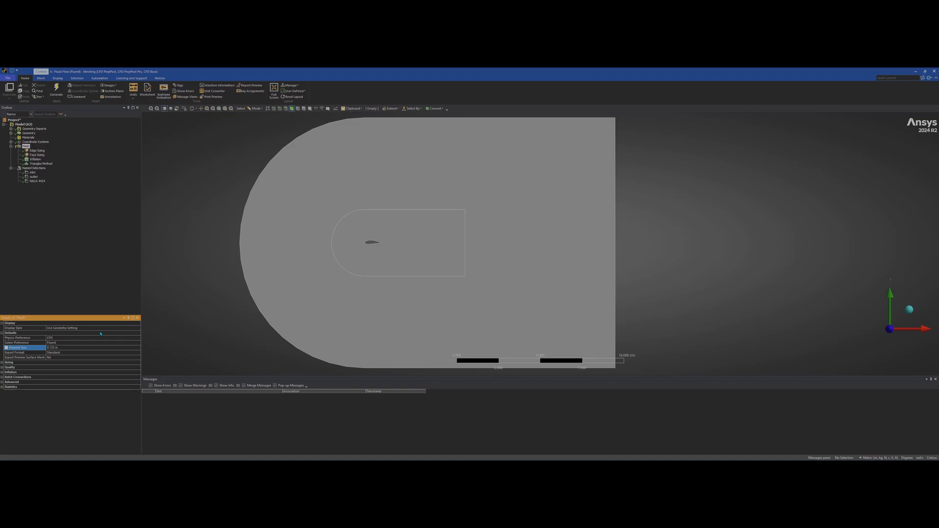
{"action": "left_click", "coordinate": [2, 382]}
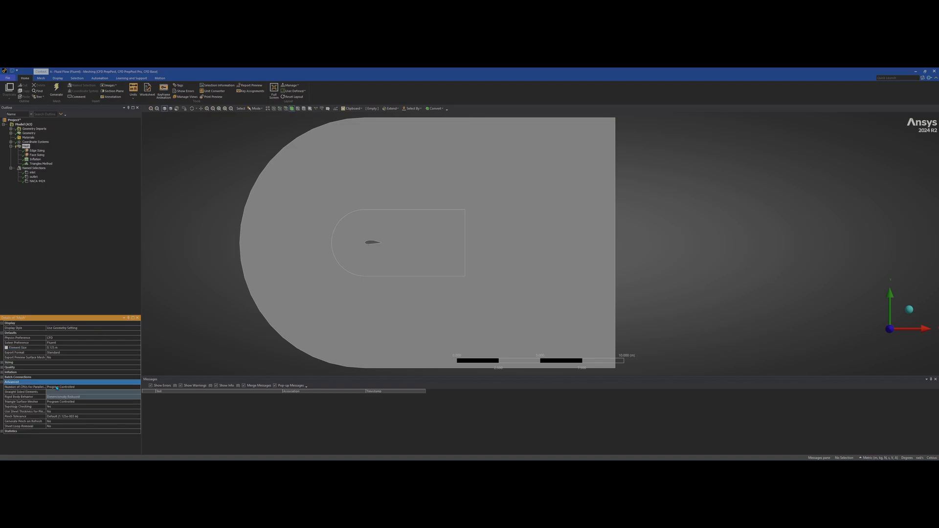
{"action": "left_click", "coordinate": [64, 388]}
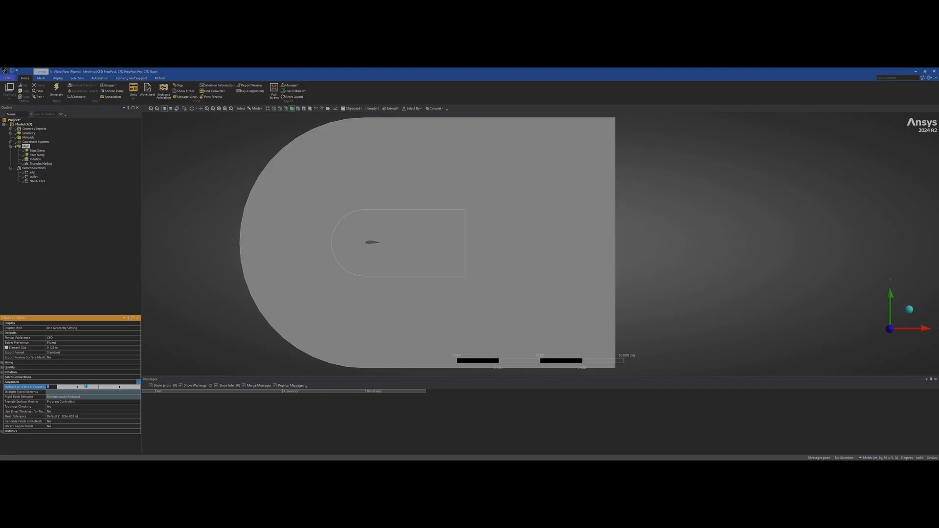
{"action": "key", "text": "Return"}
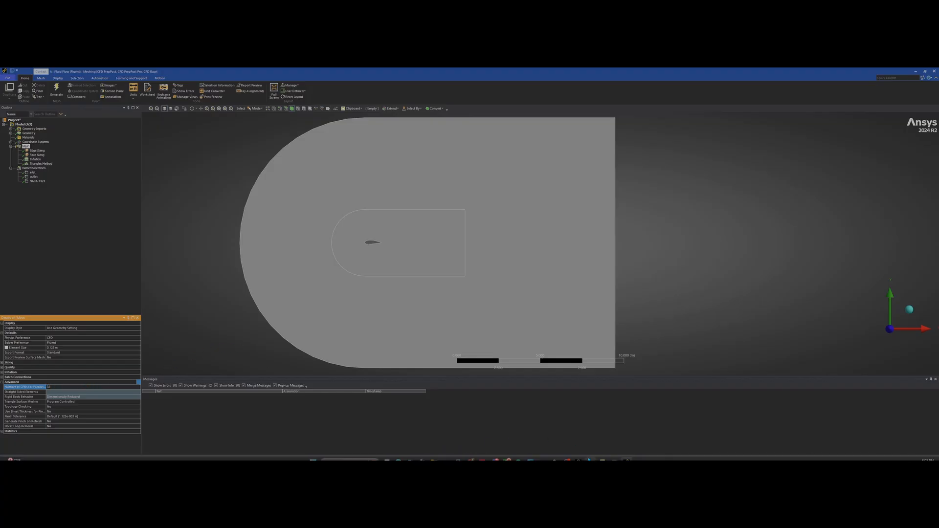
Step: Check the processor's core count and usage in Task Manager, and return to the meshing window
{"action": "left_click", "coordinate": [590, 455]}
{"action": "left_click_drag", "start_coordinate": [386, 122], "coordinate": [628, 128]}
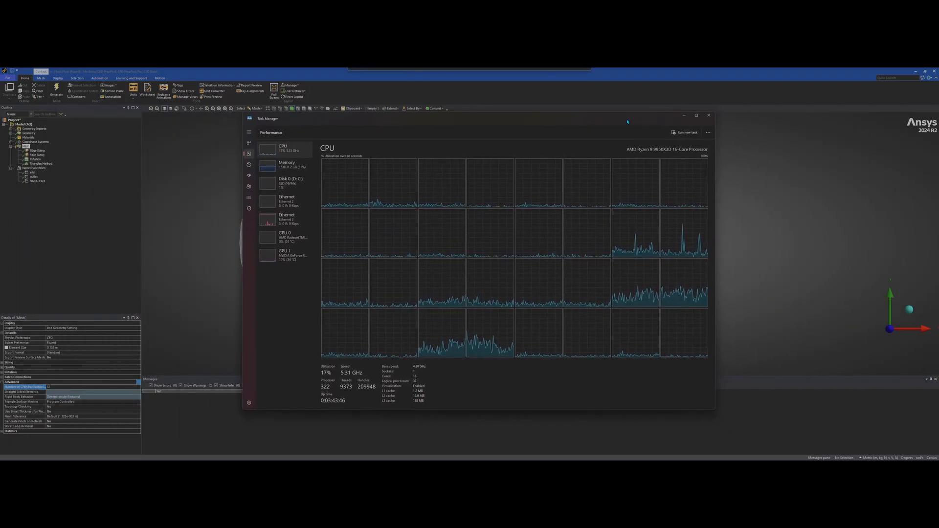
{"action": "left_click", "coordinate": [684, 122]}
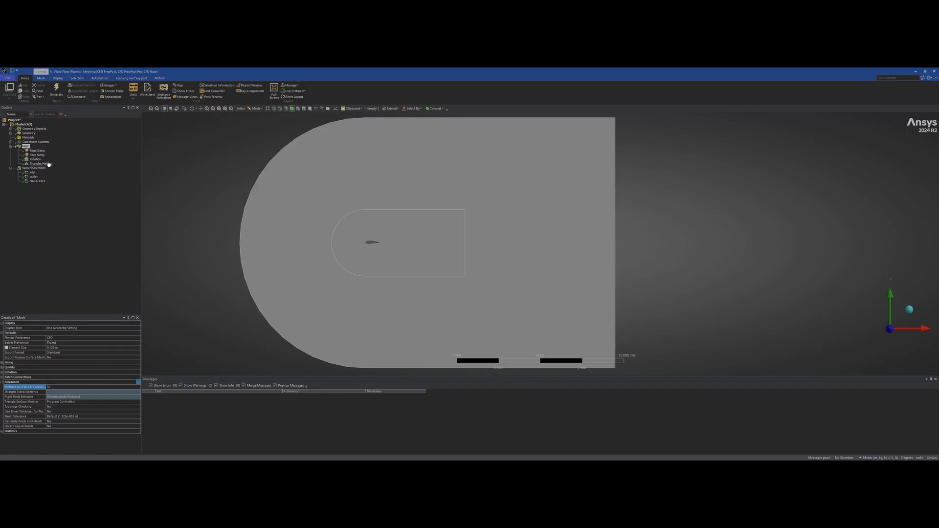
Step: Generate the mesh and inspect the refinement and inflation layers around the airfoil
{"action": "left_click", "coordinate": [57, 93]}
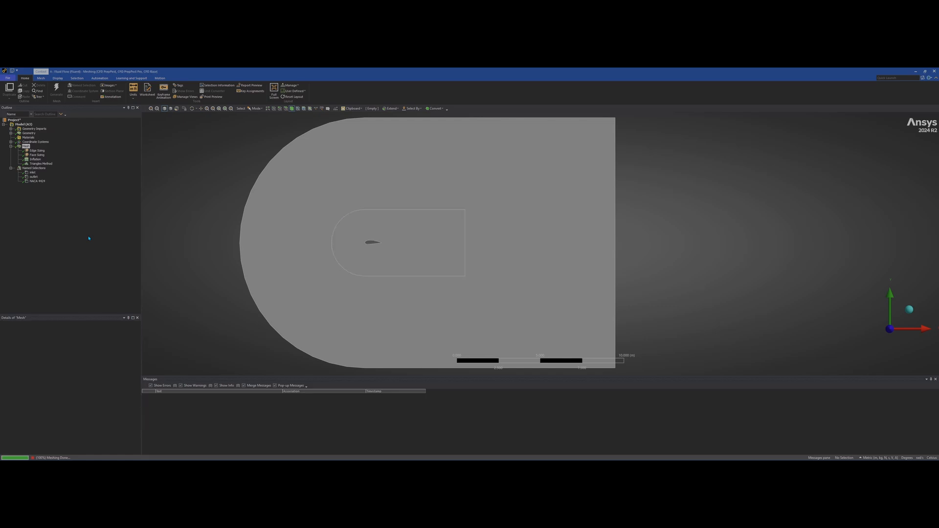
{"action": "scroll", "coordinate": [413, 268], "scroll_direction": "up", "scroll_amount": 3}
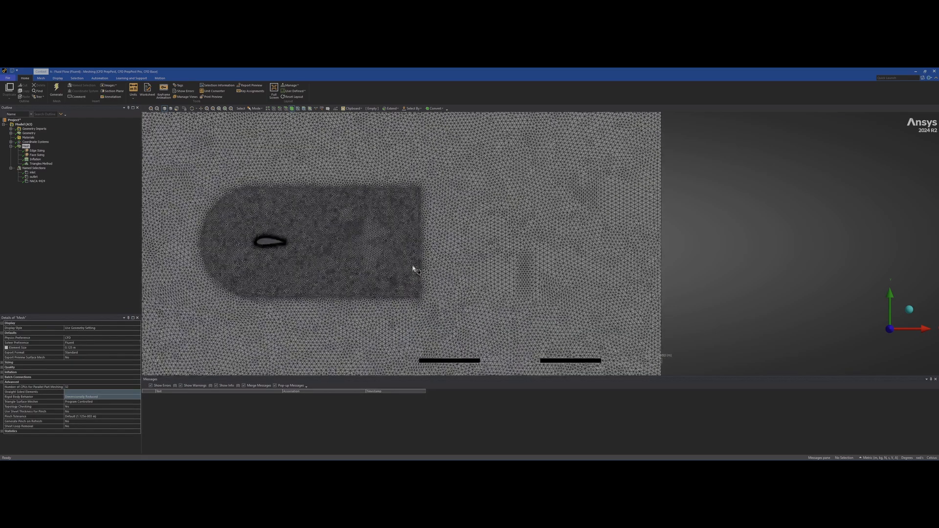
{"action": "middle_click_drag", "start_coordinate": [411, 249], "coordinate": [636, 237], "text": "ctrl"}
{"action": "scroll", "coordinate": [545, 232], "scroll_direction": "up", "scroll_amount": 4}
{"action": "middle_click_drag", "start_coordinate": [463, 240], "coordinate": [549, 235], "text": "ctrl"}
{"action": "scroll", "coordinate": [549, 236], "scroll_direction": "up", "scroll_amount": 8}
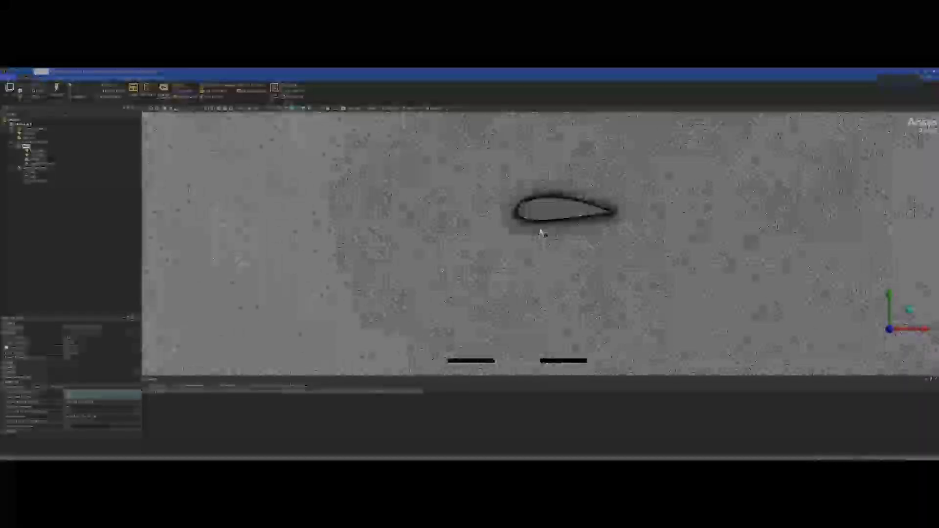
{"action": "scroll", "coordinate": [567, 242], "scroll_direction": "up", "scroll_amount": 5}
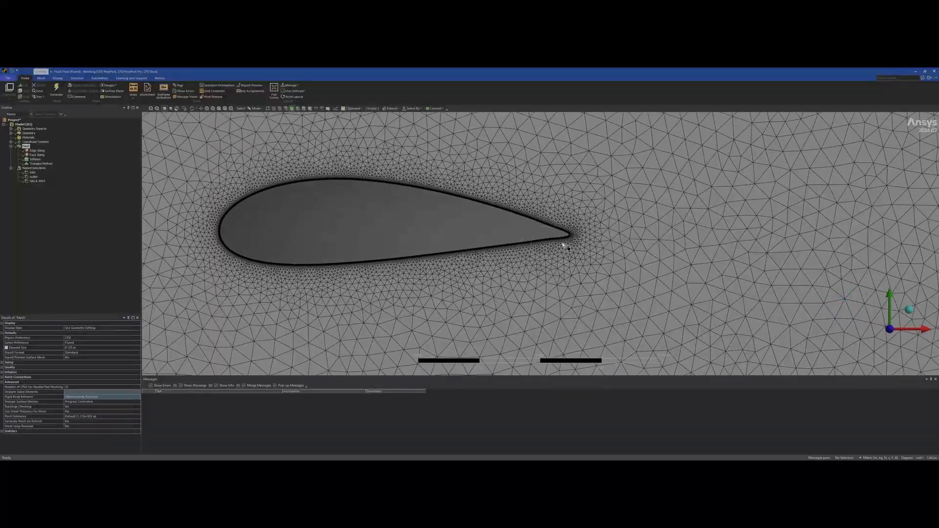
Step: Examine the refinement around the airfoil's trailing edge, the wake zone and the overall C-shaped domain mesh
{"action": "scroll", "coordinate": [578, 239], "scroll_direction": "down", "scroll_amount": 8}
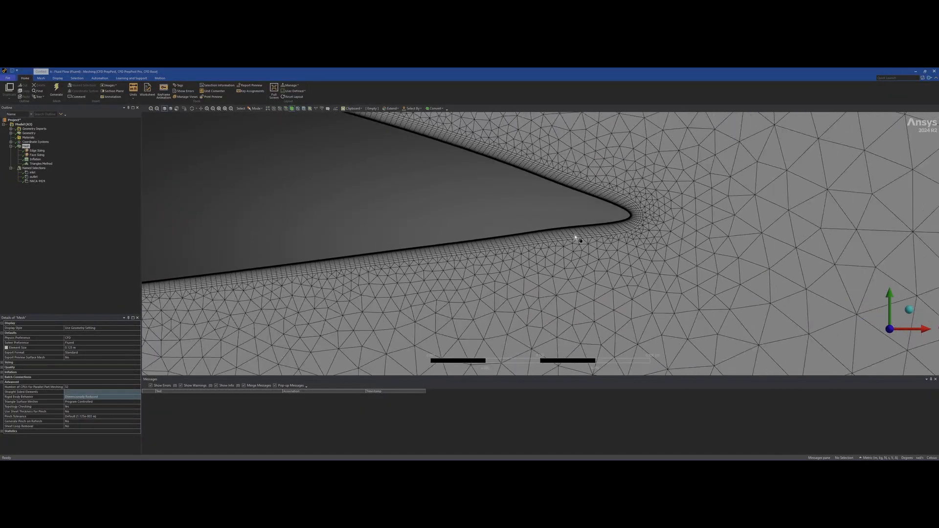
{"action": "scroll", "coordinate": [575, 235], "scroll_direction": "down", "scroll_amount": 7}
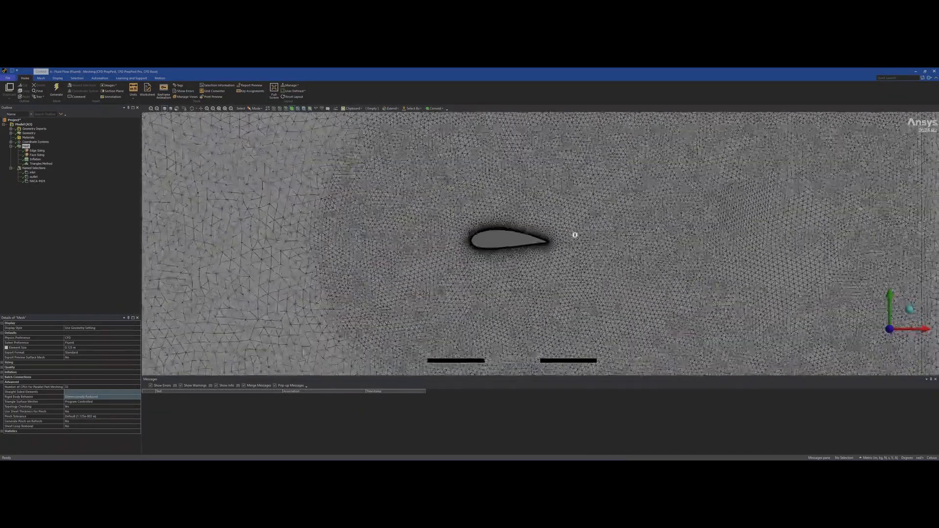
{"action": "middle_click_drag", "start_coordinate": [605, 216], "coordinate": [479, 213], "text": "ctrl"}
{"action": "scroll", "coordinate": [499, 256], "scroll_direction": "down", "scroll_amount": 7}
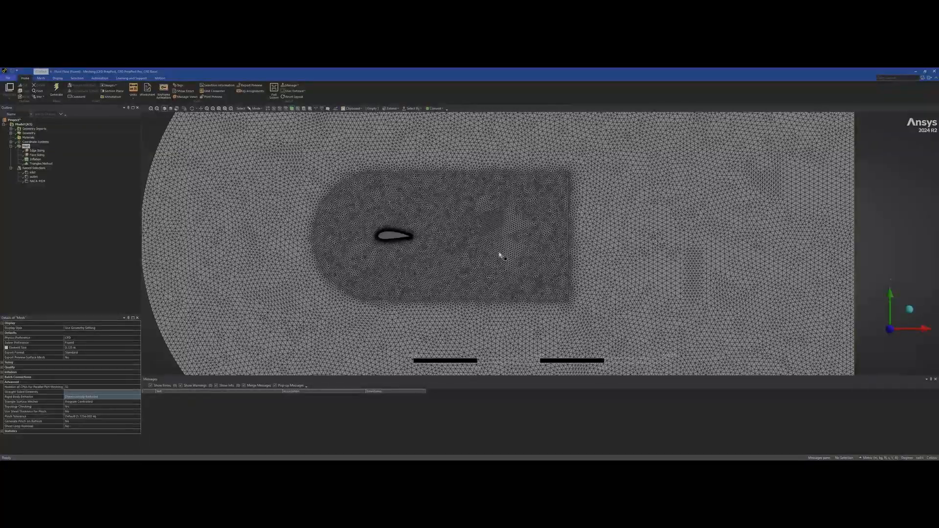
{"action": "middle_click_drag", "start_coordinate": [516, 242], "coordinate": [487, 244], "text": "ctrl"}
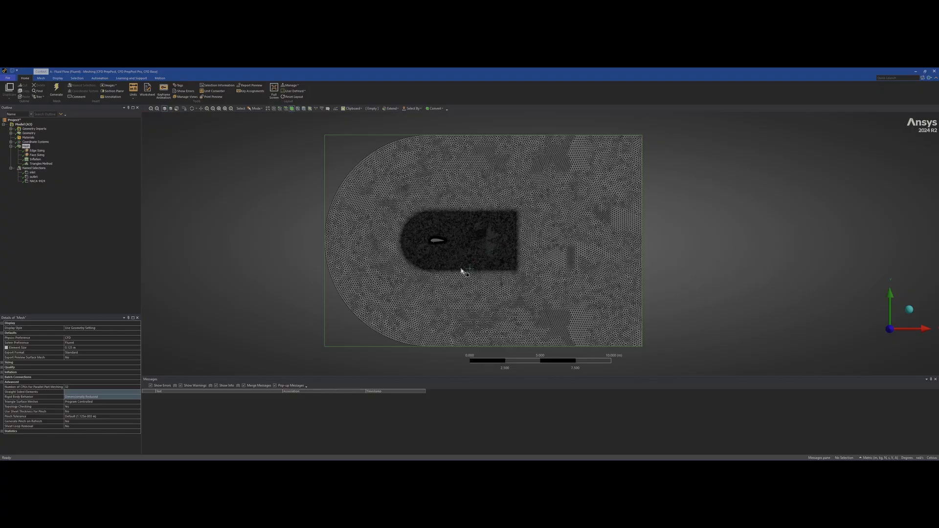
{"action": "scroll", "coordinate": [456, 268], "scroll_direction": "up", "scroll_amount": 3}
{"action": "mouse_move", "coordinate": [457, 268]}
{"action": "middle_mouse_down", "text": "ctrl"}
{"action": "mouse_move", "coordinate": [501, 255]}
{"action": "mouse_move", "coordinate": [461, 271]}
{"action": "middle_mouse_up", "text": "ctrl"}
{"action": "scroll", "coordinate": [500, 273], "scroll_direction": "down", "scroll_amount": 3}
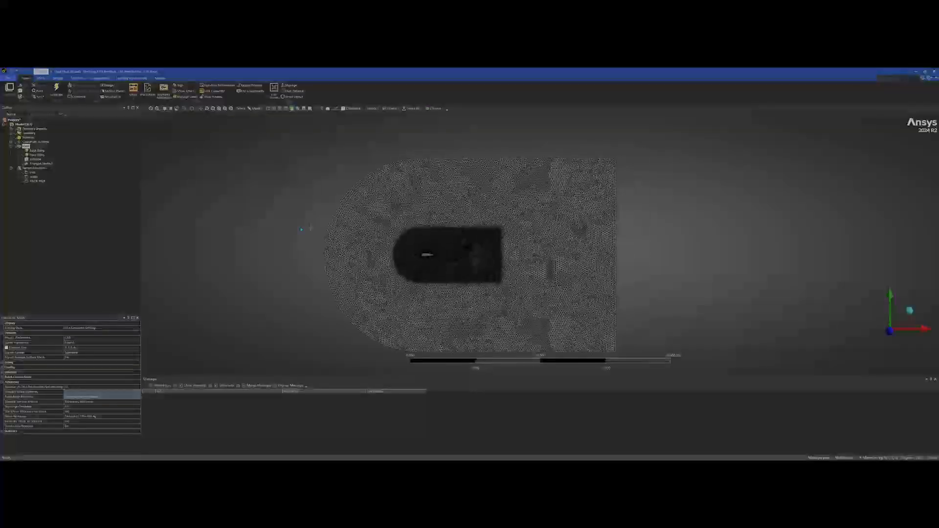
Step: Close the meshing application and update the Mesh component of the Fluid Flow (Fluent) system in Workbench
{"action": "left_click", "coordinate": [8, 78]}
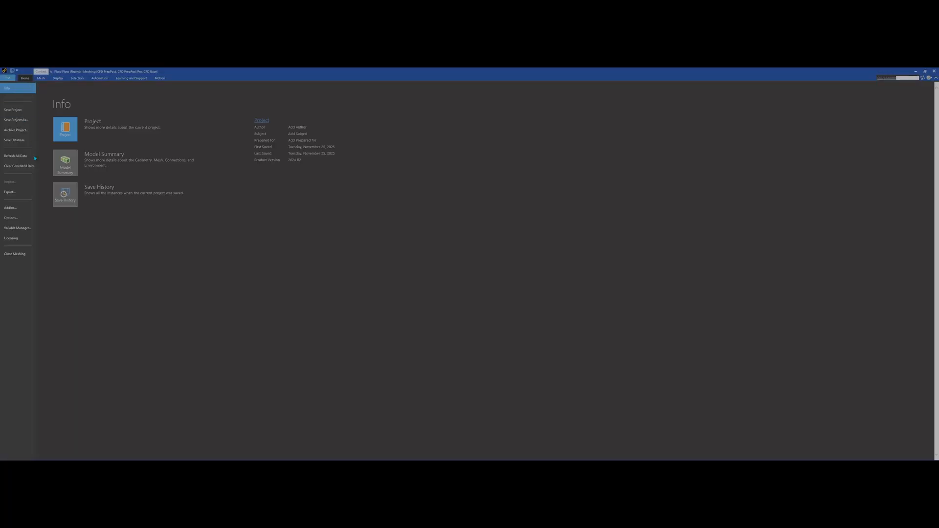
{"action": "left_click", "coordinate": [17, 254]}
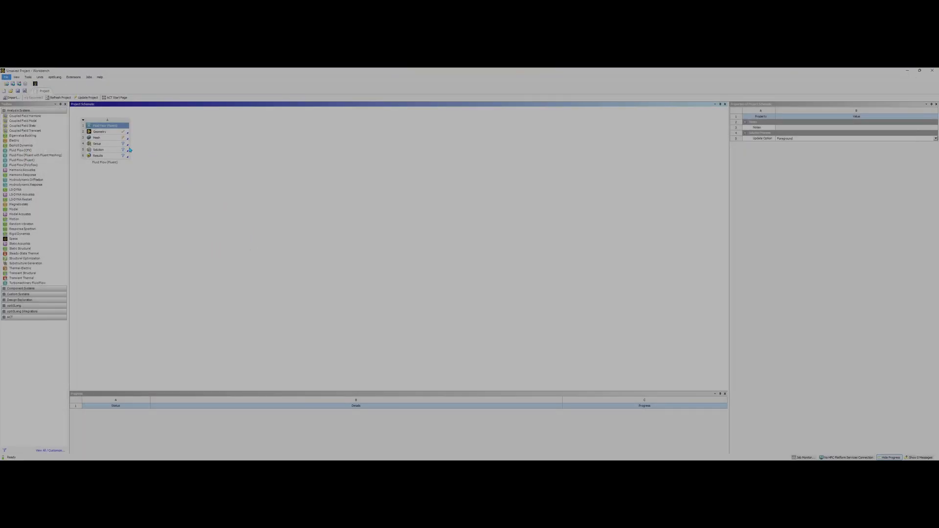
{"action": "right_click", "coordinate": [119, 138]}
{"action": "left_click", "coordinate": [146, 171]}
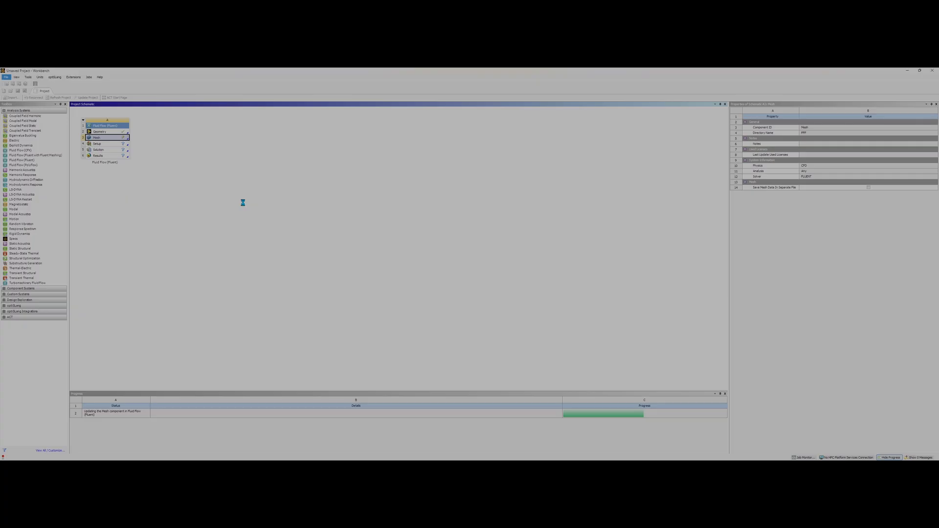
{"action": "left_click", "coordinate": [250, 208]}
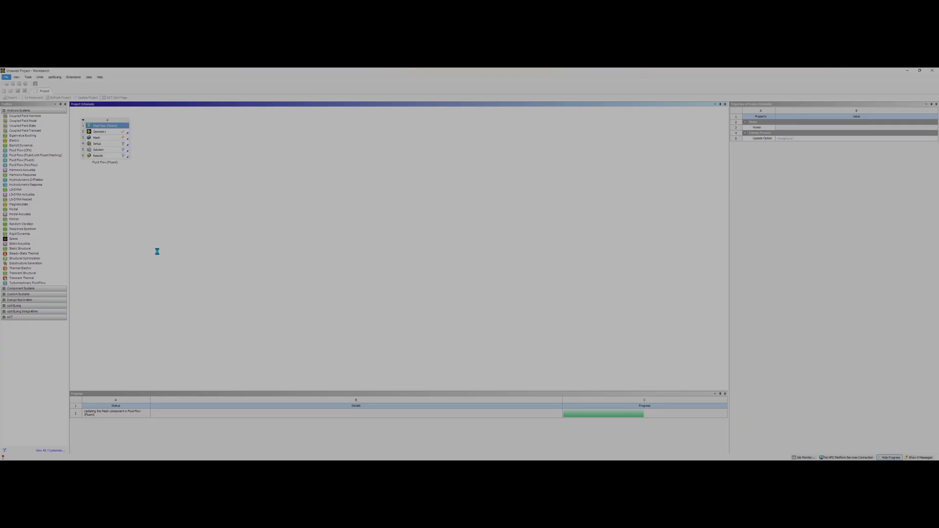
Step: Launch Fluent from the system's Setup with double precision and 24 solver processes
{"action": "left_click", "coordinate": [125, 145]}
{"action": "double_click", "coordinate": [125, 144]}
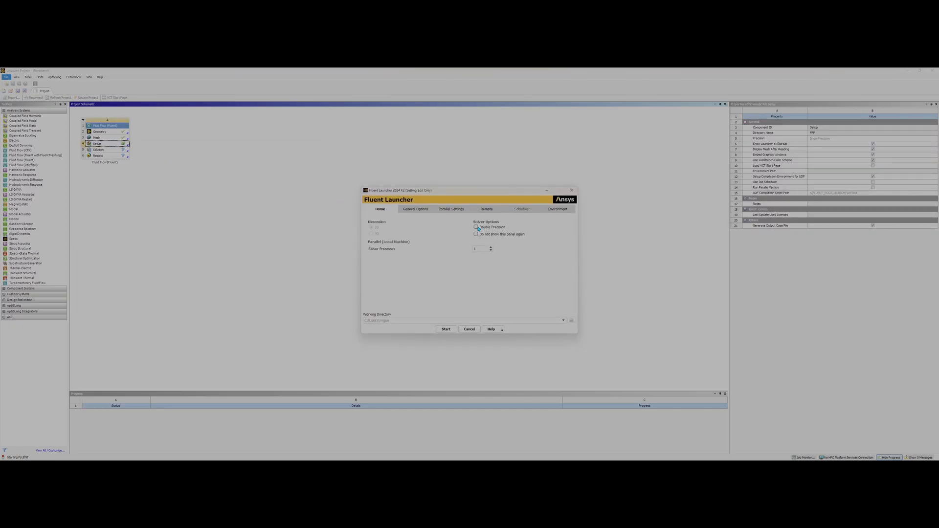
{"action": "left_click", "coordinate": [482, 248]}
{"action": "left_click_drag", "start_coordinate": [470, 195], "coordinate": [416, 188]}
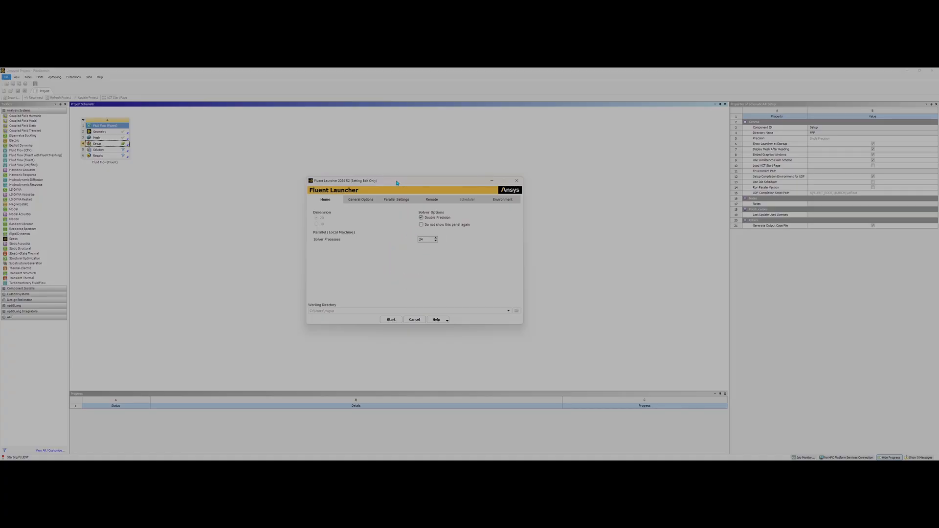
{"action": "left_click_drag", "start_coordinate": [396, 180], "coordinate": [372, 192]}
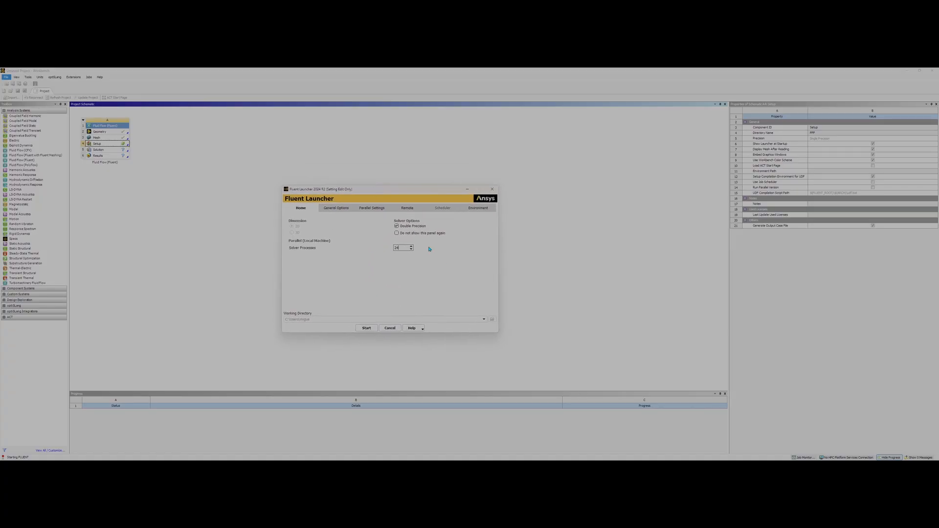
{"action": "double_click", "coordinate": [396, 248]}
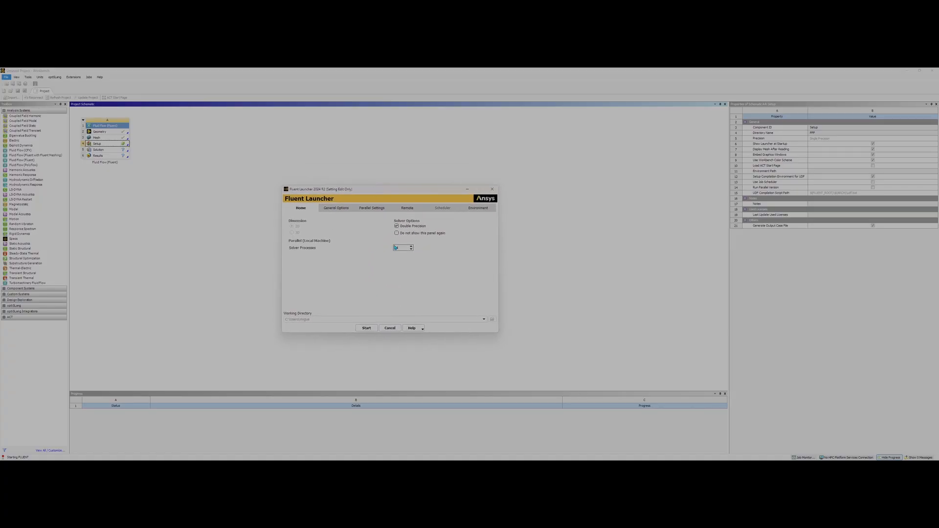
{"action": "left_click", "coordinate": [371, 326]}
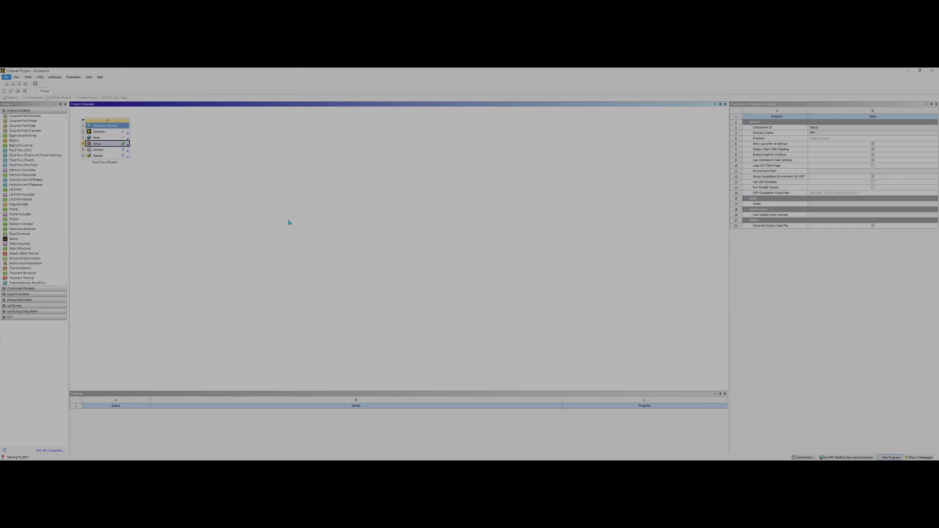
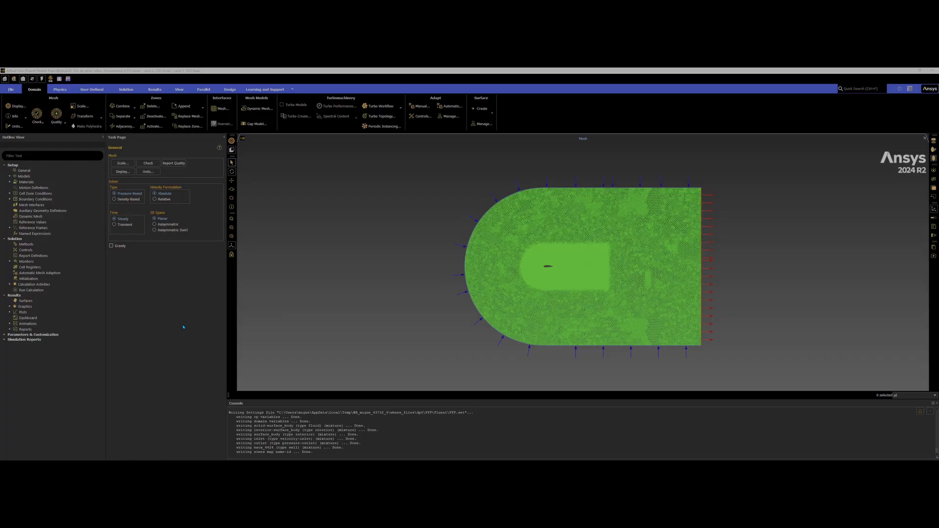
Step: Set the viscous model to Transition SST (4 eqn)
{"action": "left_click", "coordinate": [9, 176]}
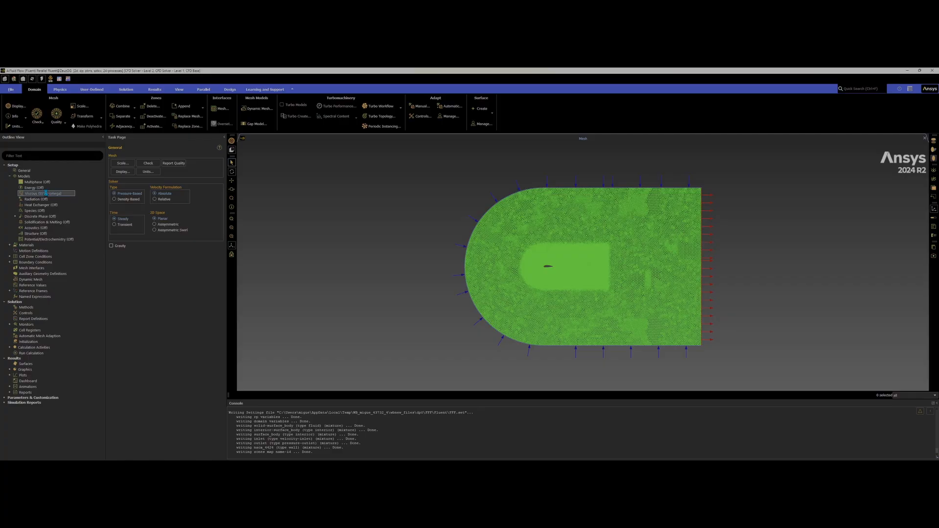
{"action": "double_click", "coordinate": [46, 194]}
{"action": "left_click_drag", "start_coordinate": [155, 252], "coordinate": [287, 138]}
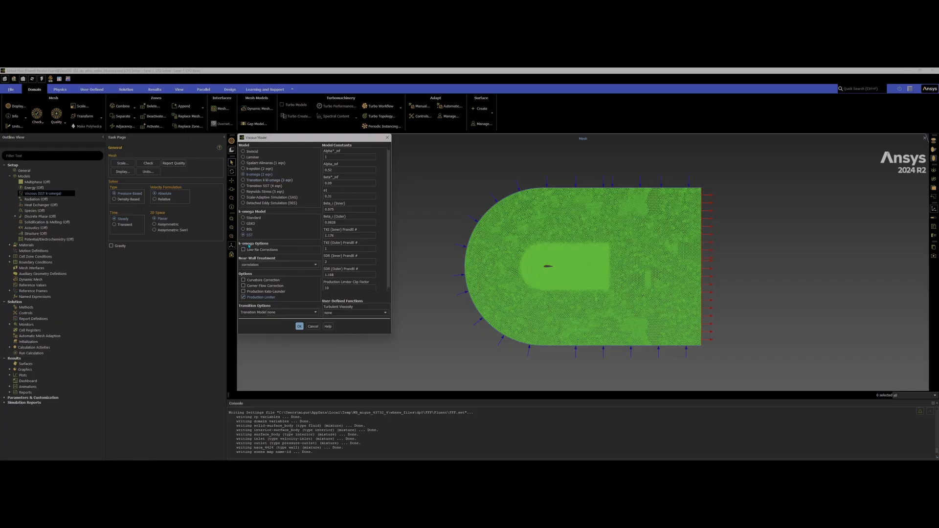
{"action": "left_click", "coordinate": [277, 186]}
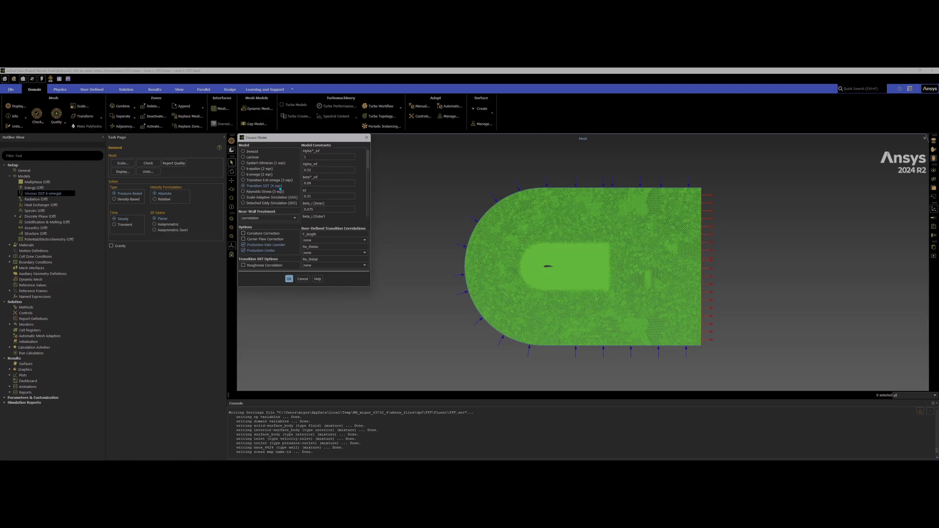
{"action": "left_click", "coordinate": [289, 279]}
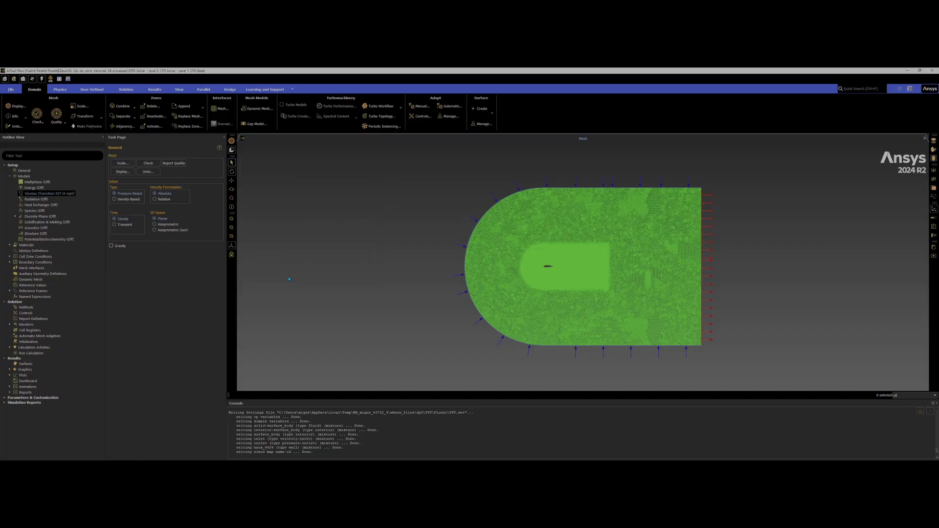
{"action": "left_click", "coordinate": [10, 177]}
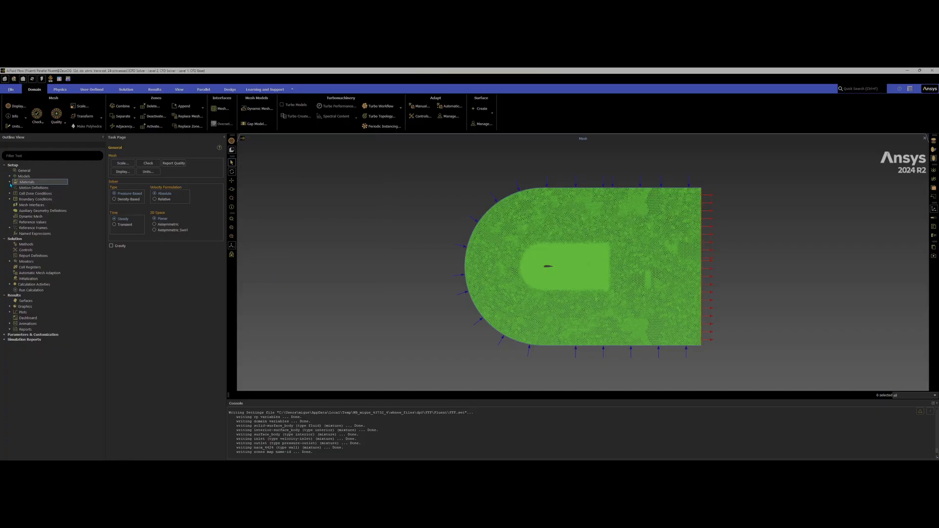
Step: Set the air material's density to 1.2 kg/m³ and viscosity to 1.8e-05 kg/(m s), and apply the changes
{"action": "left_click", "coordinate": [10, 182]}
{"action": "left_click", "coordinate": [15, 188]}
{"action": "double_click", "coordinate": [32, 194]}
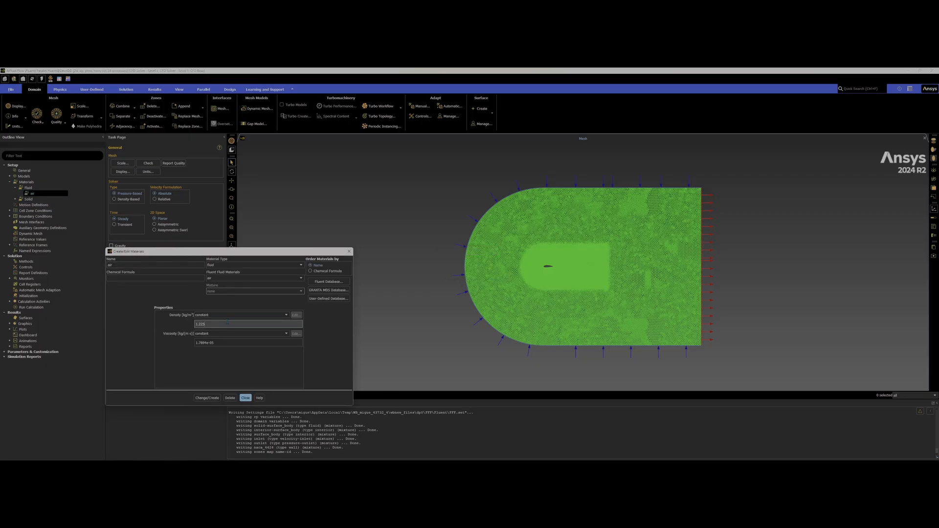
{"action": "left_click", "coordinate": [224, 343]}
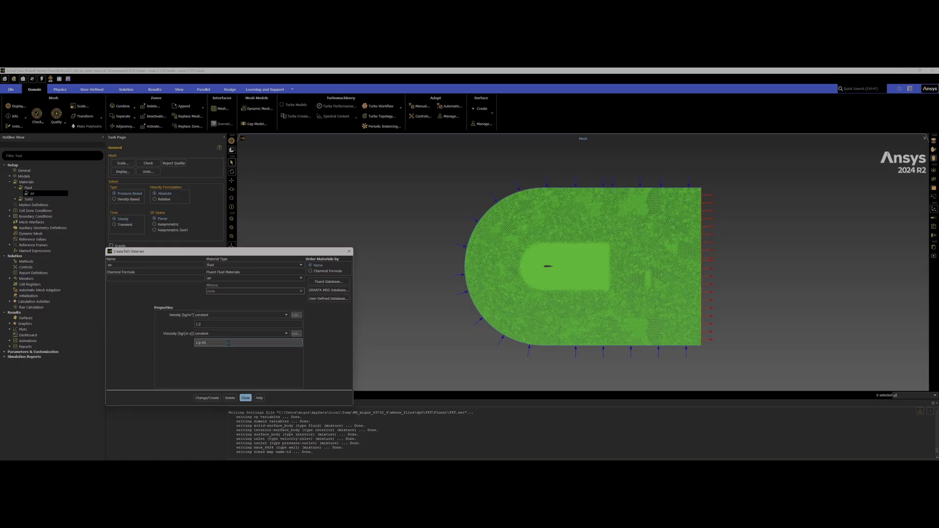
{"action": "left_click", "coordinate": [215, 397]}
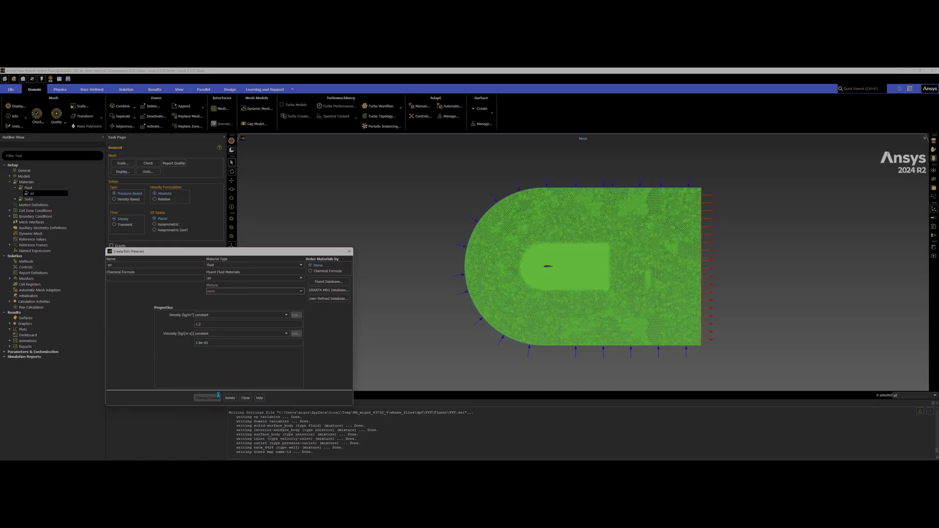
{"action": "left_click", "coordinate": [246, 397]}
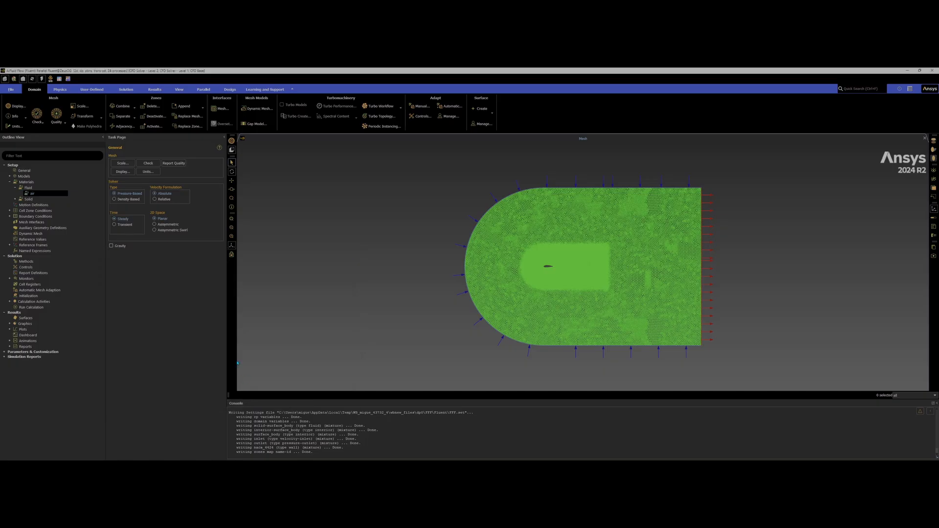
{"action": "left_click", "coordinate": [9, 211]}
{"action": "left_click", "coordinate": [15, 216]}
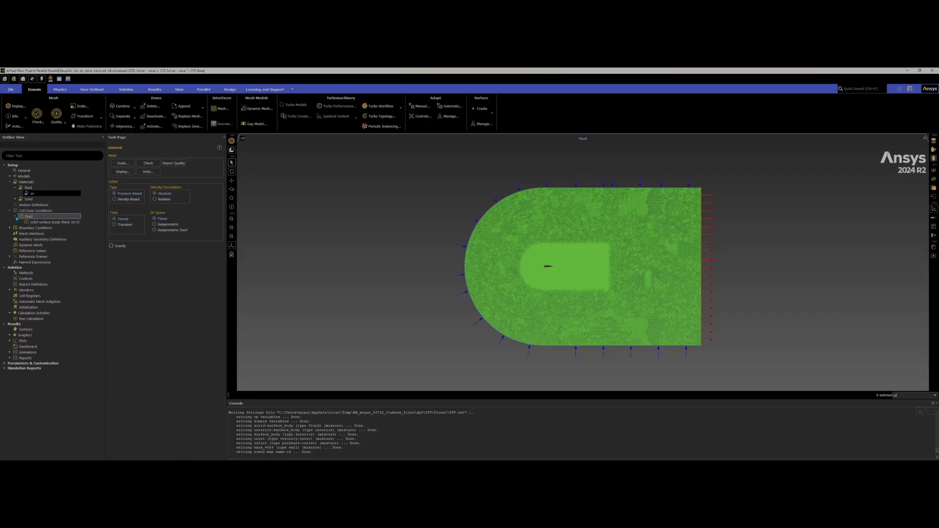
{"action": "left_click", "coordinate": [16, 216]}
{"action": "left_click", "coordinate": [9, 211]}
{"action": "left_click", "coordinate": [10, 217]}
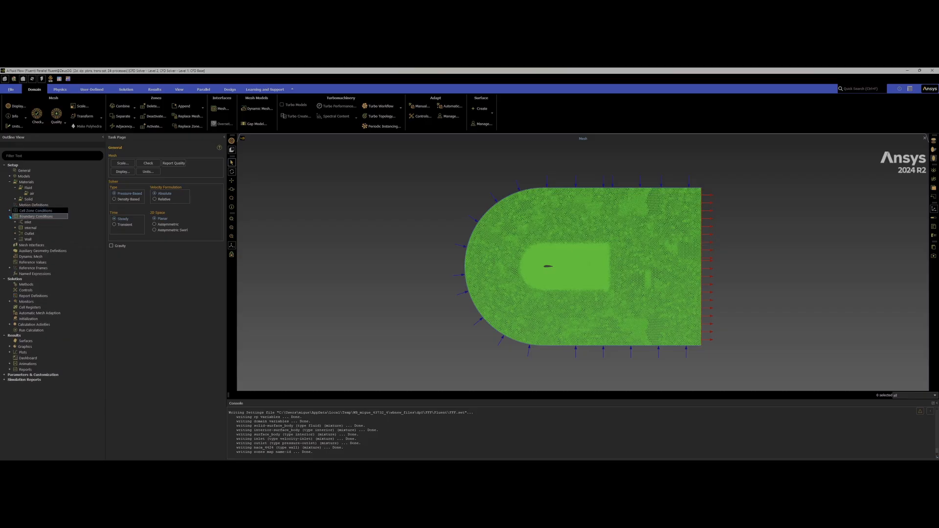
{"action": "left_click", "coordinate": [15, 222]}
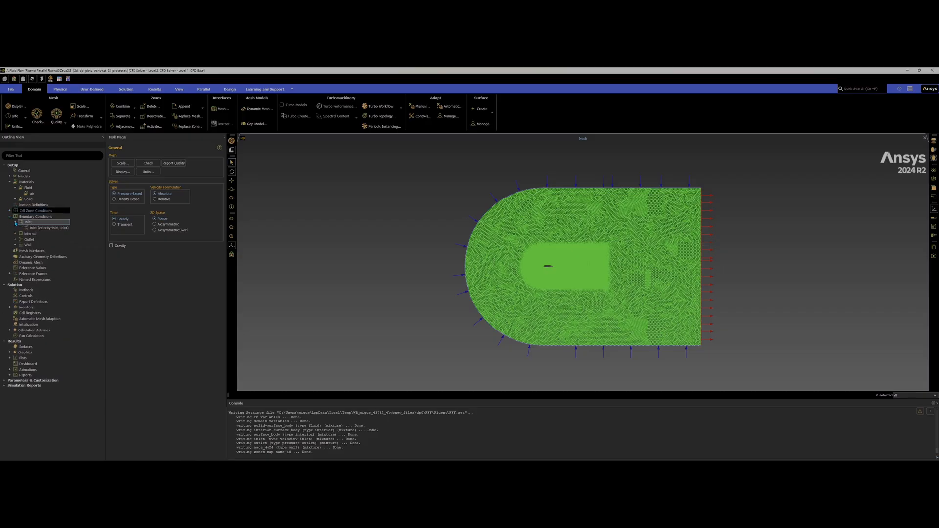
{"action": "left_click", "coordinate": [42, 228]}
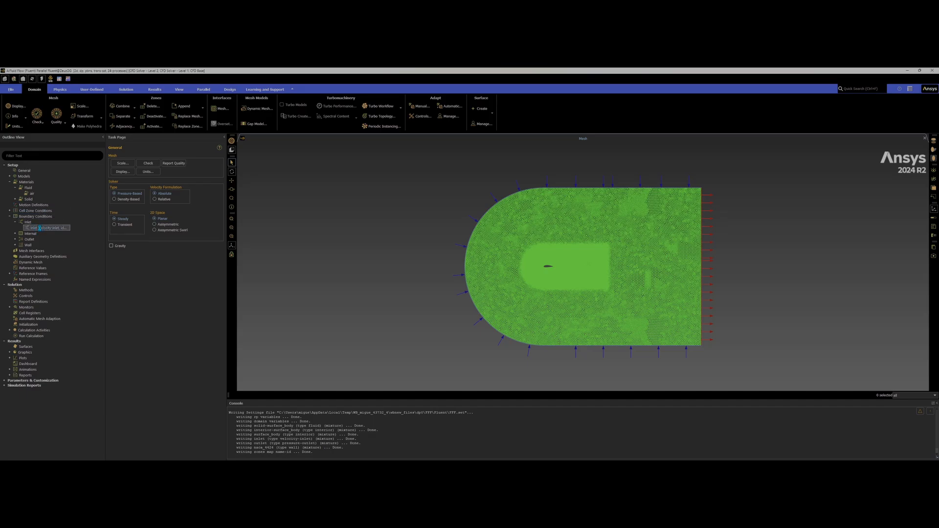
{"action": "double_click", "coordinate": [40, 228]}
{"action": "left_click", "coordinate": [169, 292]}
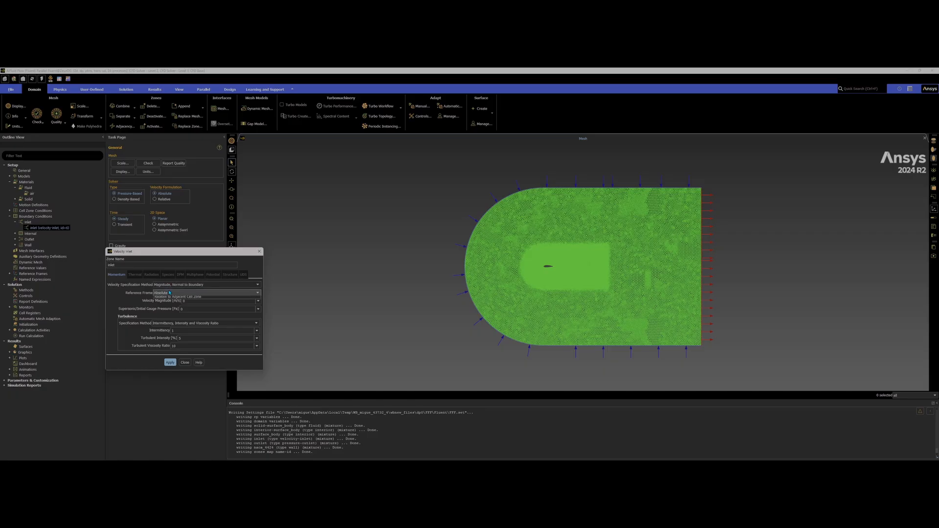
{"action": "left_click", "coordinate": [170, 293]}
{"action": "left_click", "coordinate": [176, 284]}
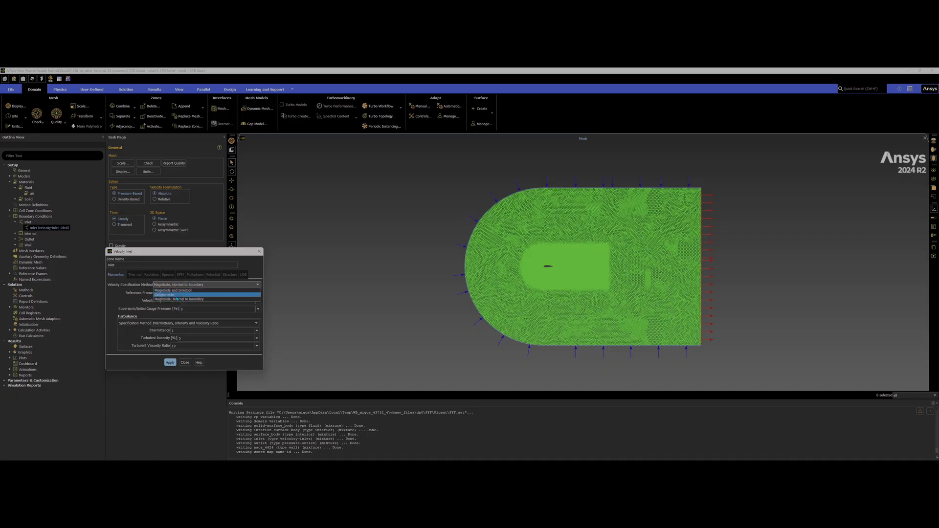
{"action": "left_click", "coordinate": [177, 295]}
{"action": "left_click", "coordinate": [258, 308]}
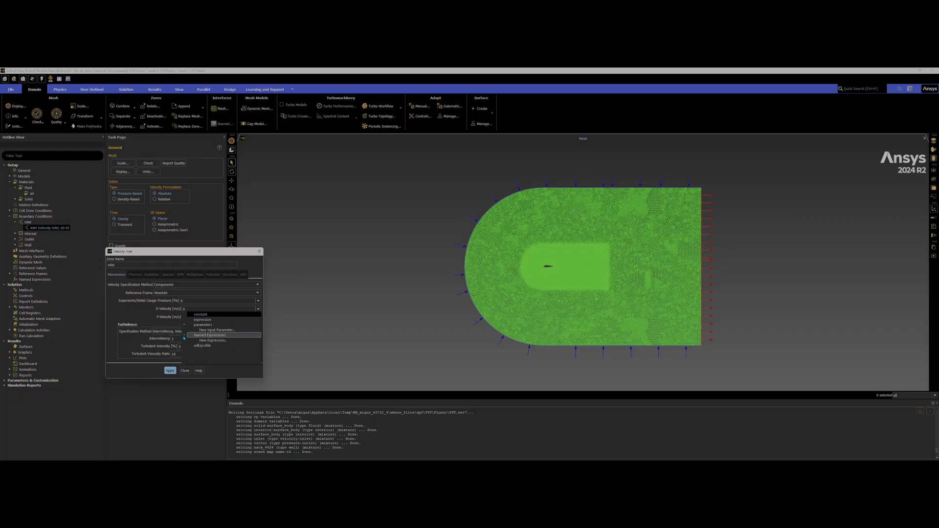
{"action": "left_click", "coordinate": [142, 368]}
{"action": "left_click", "coordinate": [184, 370]}
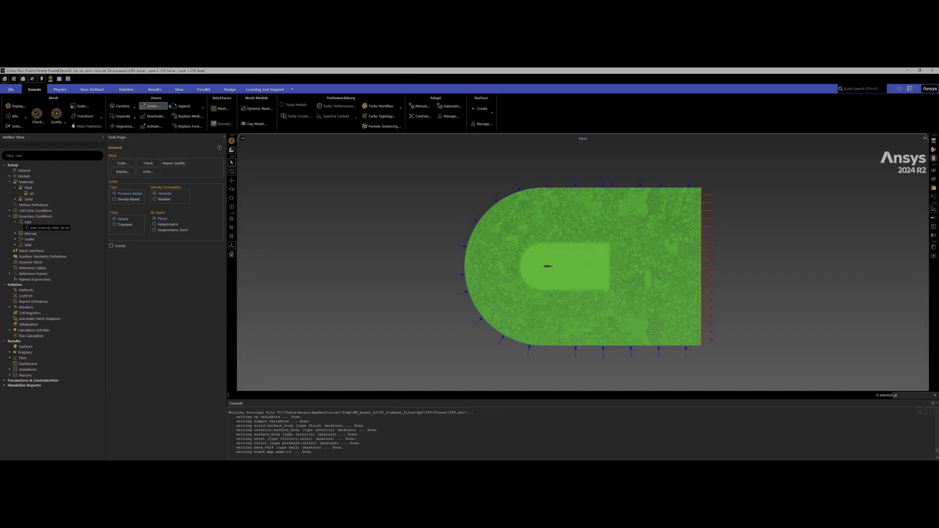
Step: Create a new named expression called AoA and enter -3 as the value in its definition
{"action": "left_click", "coordinate": [92, 89]}
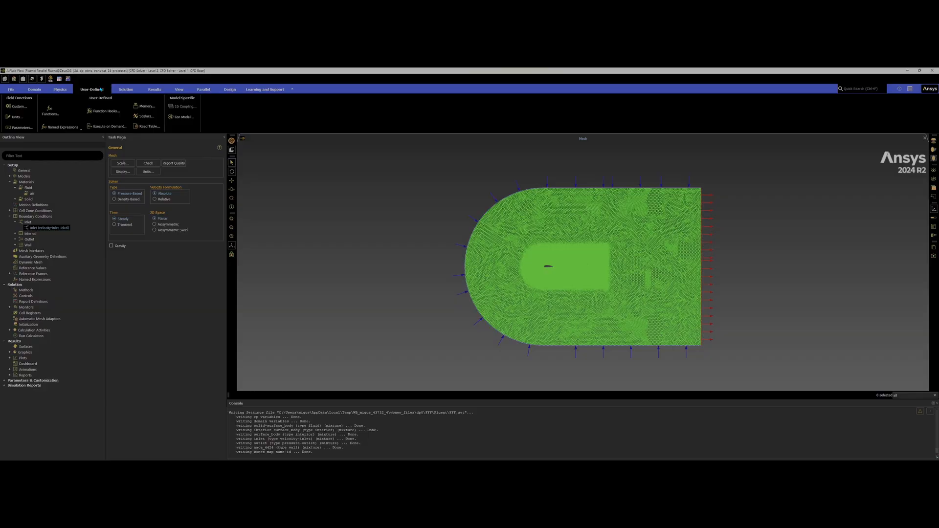
{"action": "left_click", "coordinate": [61, 127]}
{"action": "left_click", "coordinate": [51, 136]}
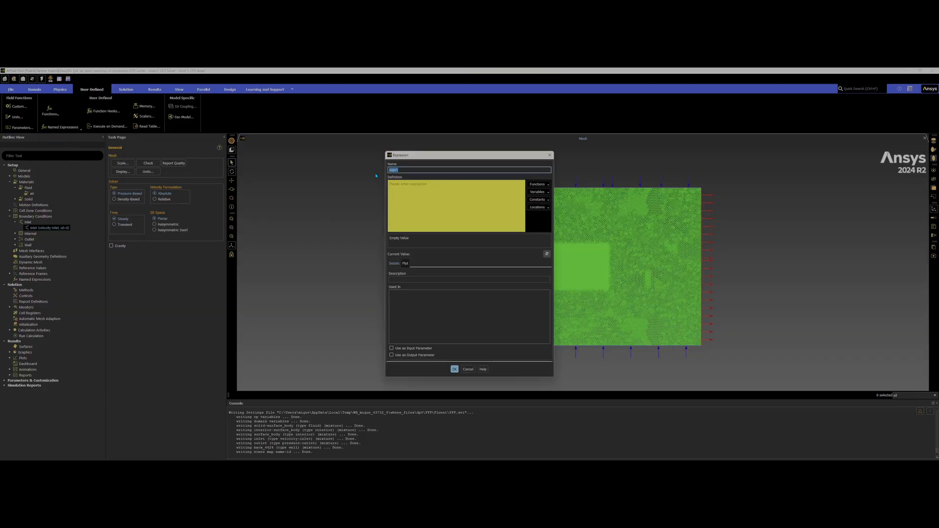
{"action": "type", "text": "AoA"}
{"action": "left_click", "coordinate": [416, 189]}
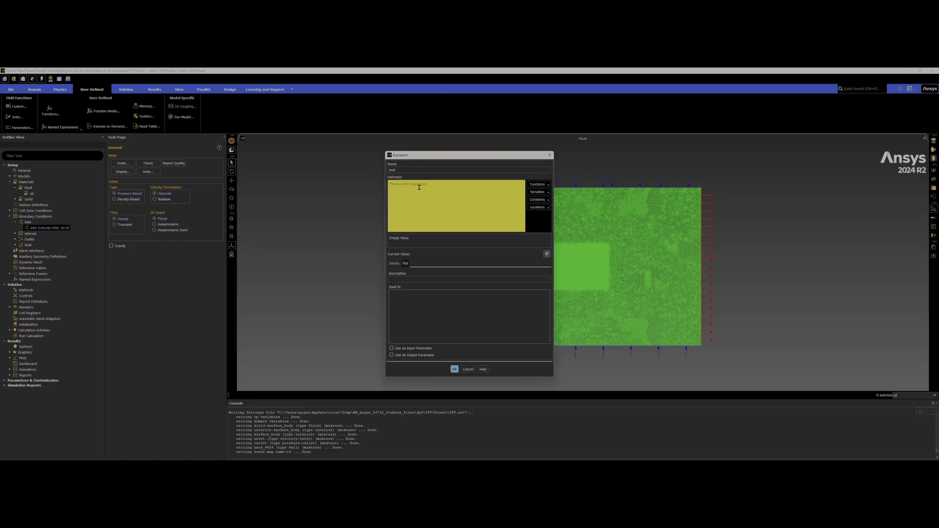
{"action": "type", "text": "-3 ["}
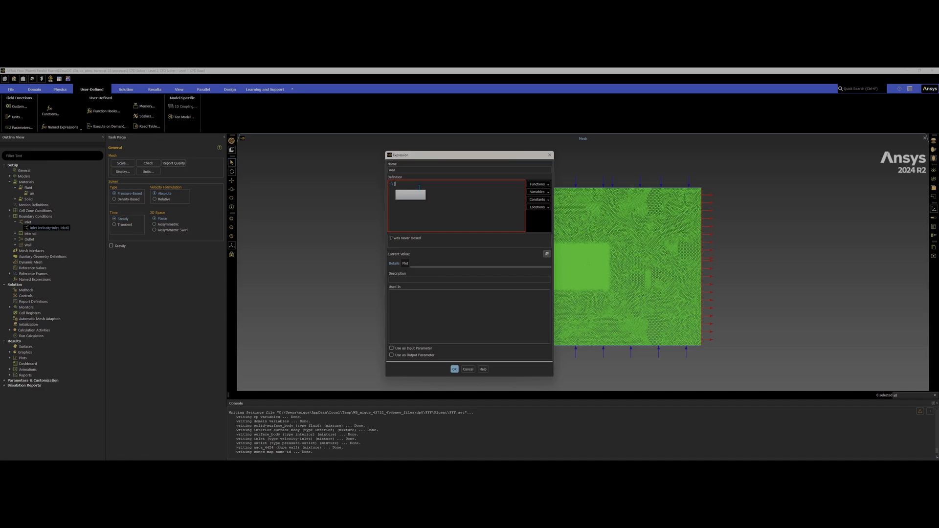
Step: Complete the AoA expression's definition with the unit [deg] and make it an input parameter
{"action": "type", "text": "deg]"}
{"action": "left_click", "coordinate": [427, 346]}
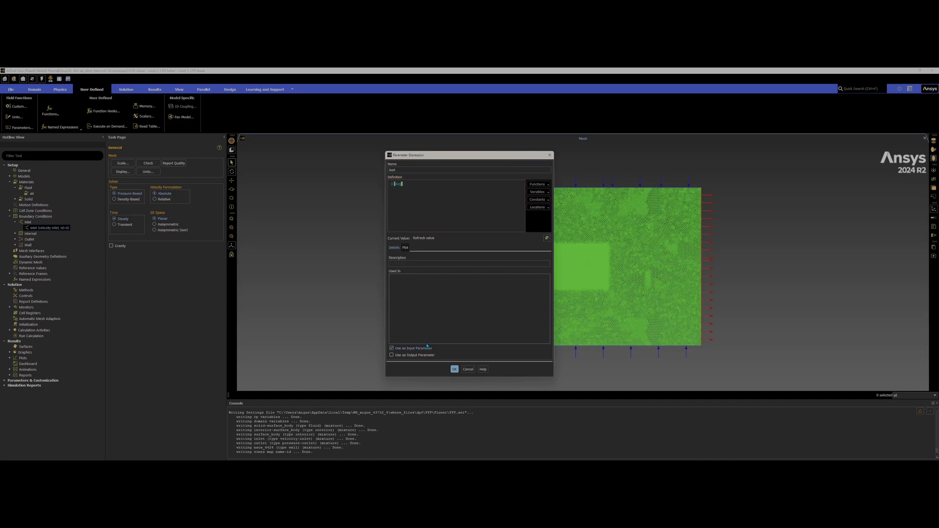
{"action": "left_click", "coordinate": [454, 370]}
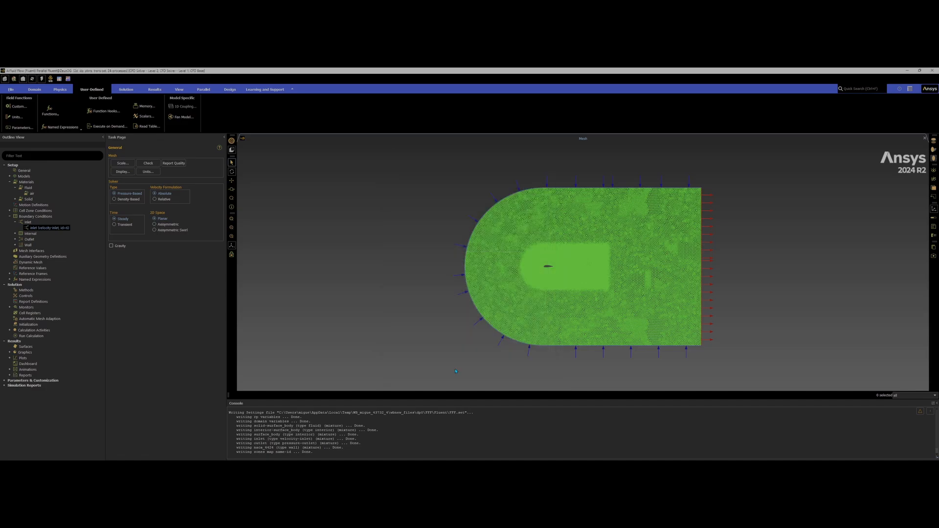
Step: Create a named expression U_inf defined as 13 [m s^-1] and make it an input parameter
{"action": "left_click", "coordinate": [64, 126]}
{"action": "type", "text": "U"}
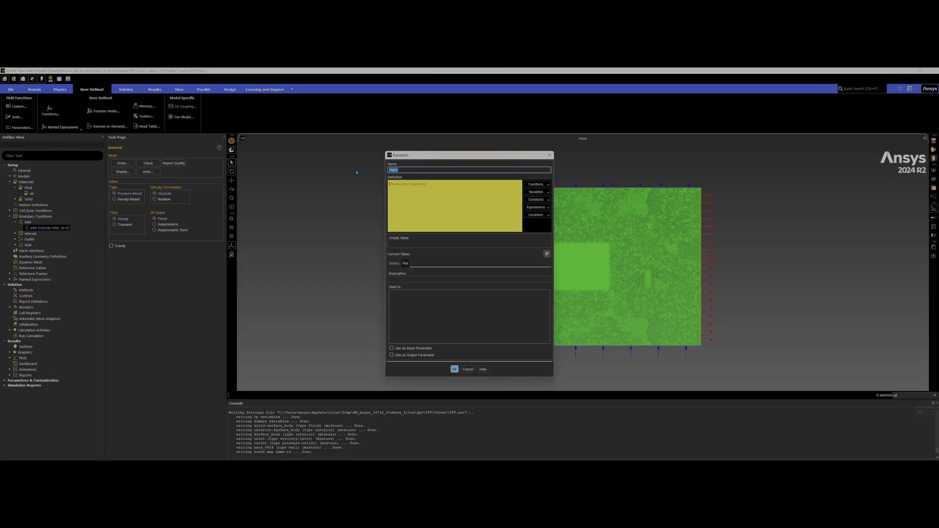
{"action": "type", "text": "_inf"}
{"action": "left_click", "coordinate": [411, 185]}
{"action": "type", "text": "13 "}
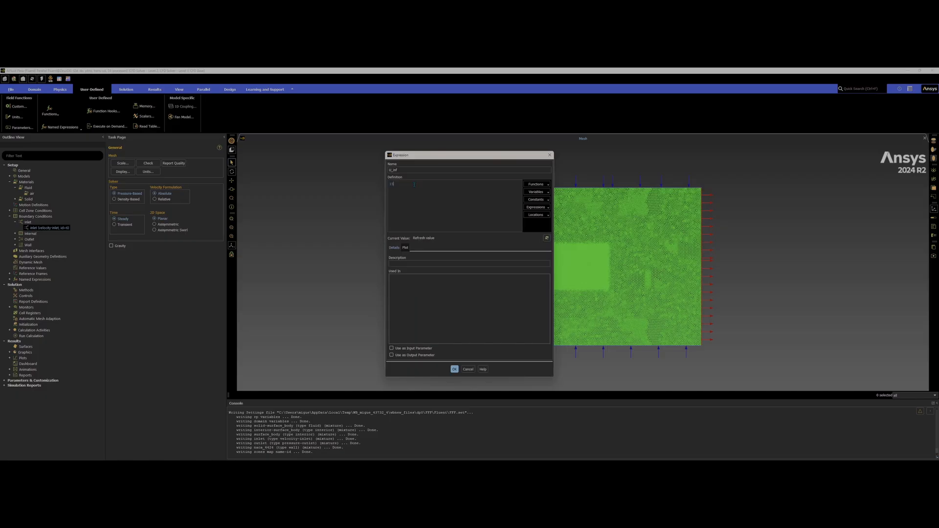
{"action": "type", "text": "[m s^"}
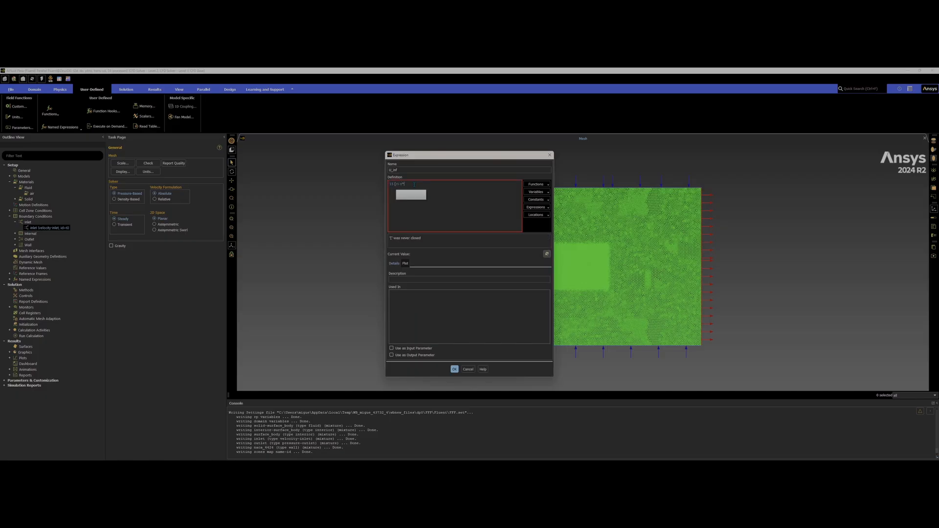
{"action": "type", "text": "-1]"}
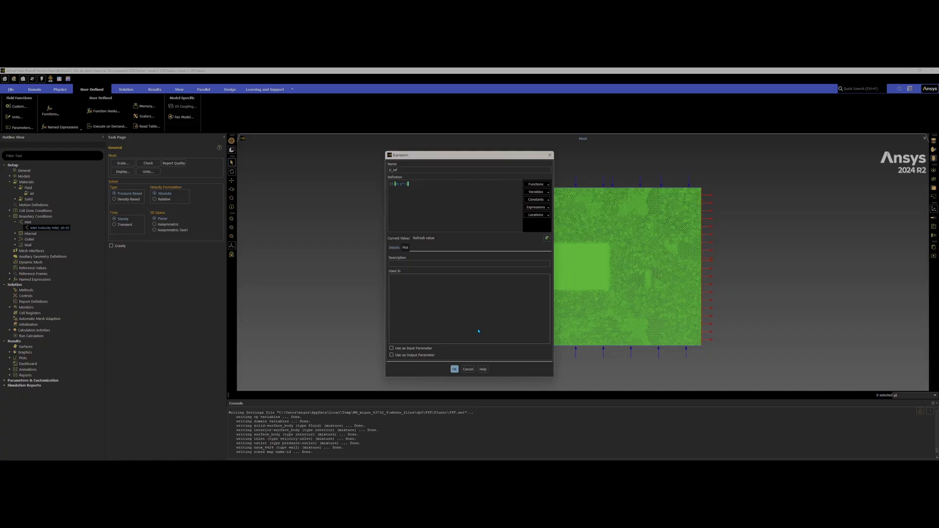
{"action": "left_click", "coordinate": [419, 348]}
{"action": "left_click", "coordinate": [454, 370]}
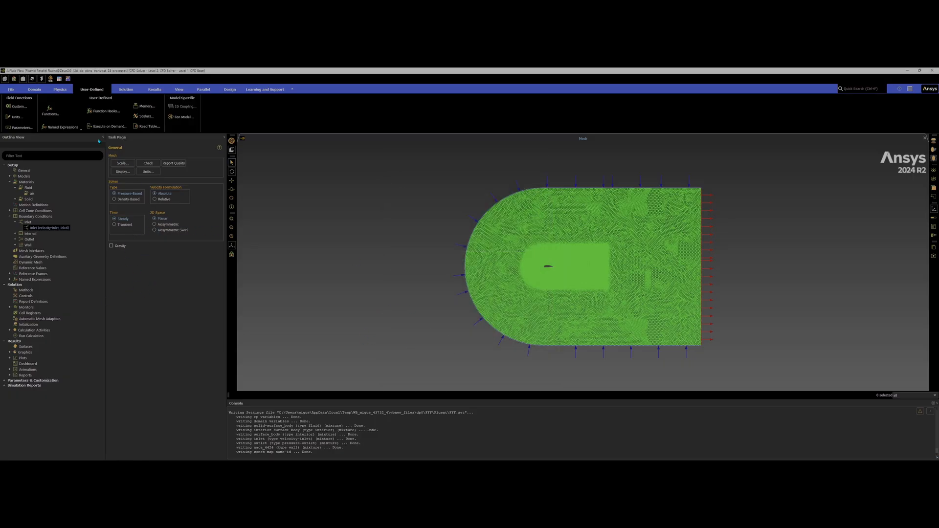
Step: Create a named expression U_x defined as U_inf*cos(AoA)
{"action": "left_click", "coordinate": [60, 127]}
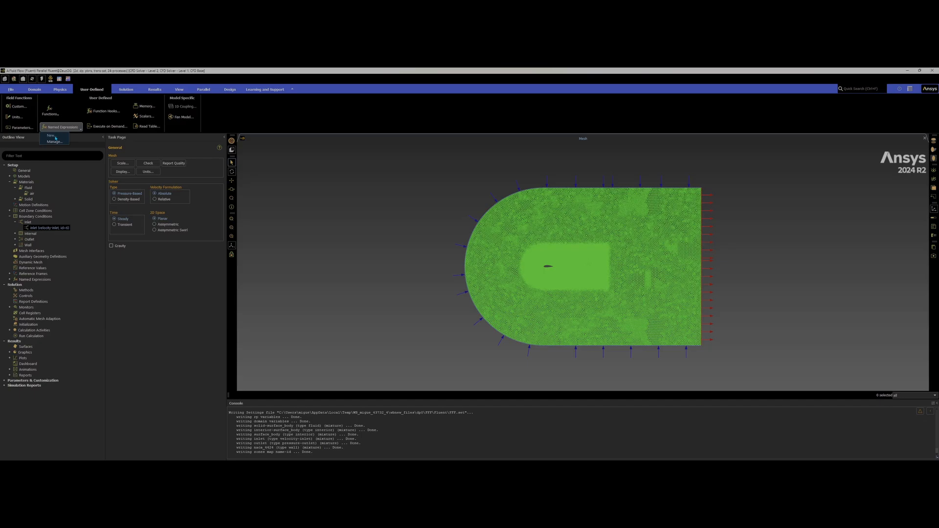
{"action": "left_click", "coordinate": [54, 136]}
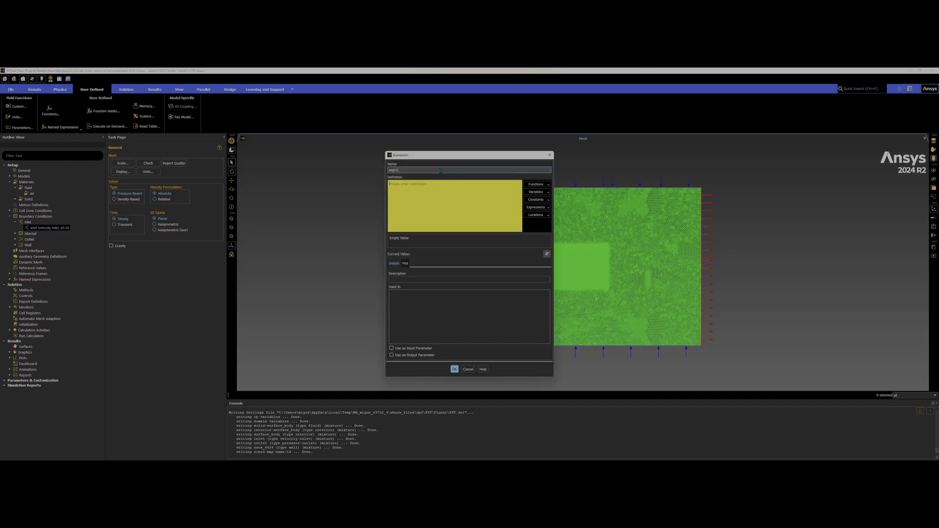
{"action": "key", "text": "BackSpace"}
{"action": "type", "text": "U_x"}
{"action": "left_click", "coordinate": [441, 189]}
{"action": "type", "text": "U"}
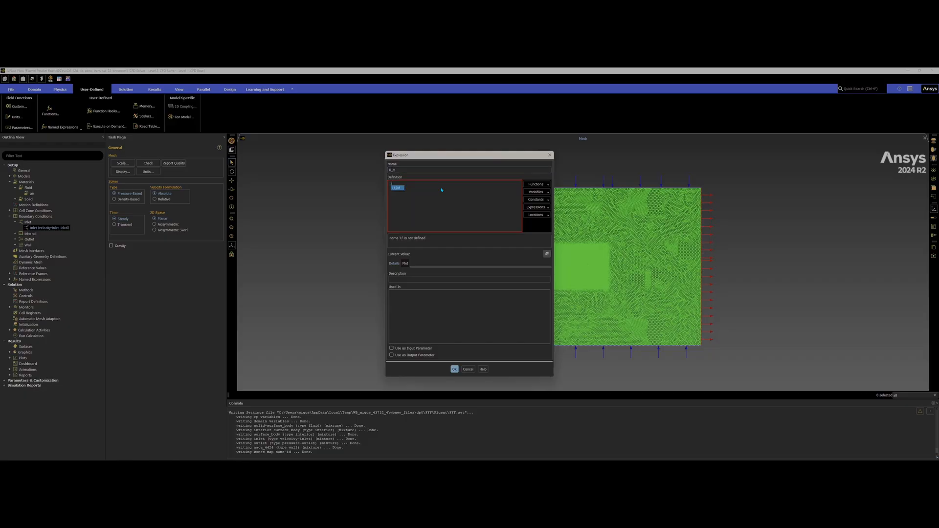
{"action": "type", "text": "_inf*cos(AoA)"}
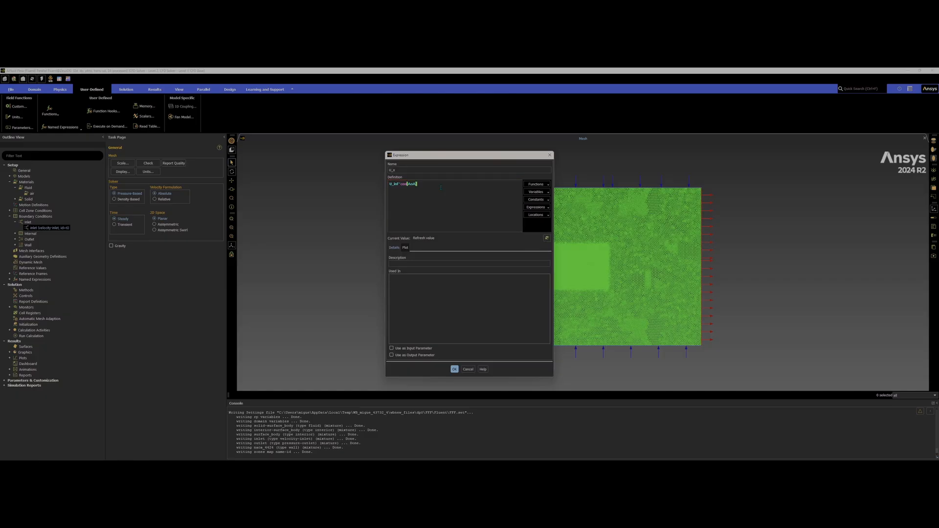
{"action": "left_click", "coordinate": [455, 369]}
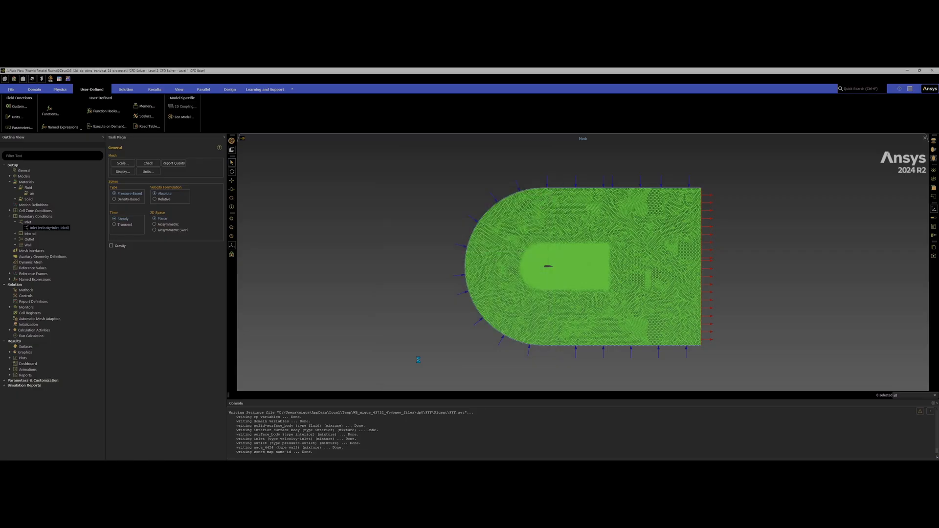
Step: Create a named expression U_y defined as U_inf*sin(AoA)
{"action": "left_click", "coordinate": [62, 127]}
{"action": "left_click", "coordinate": [55, 142]}
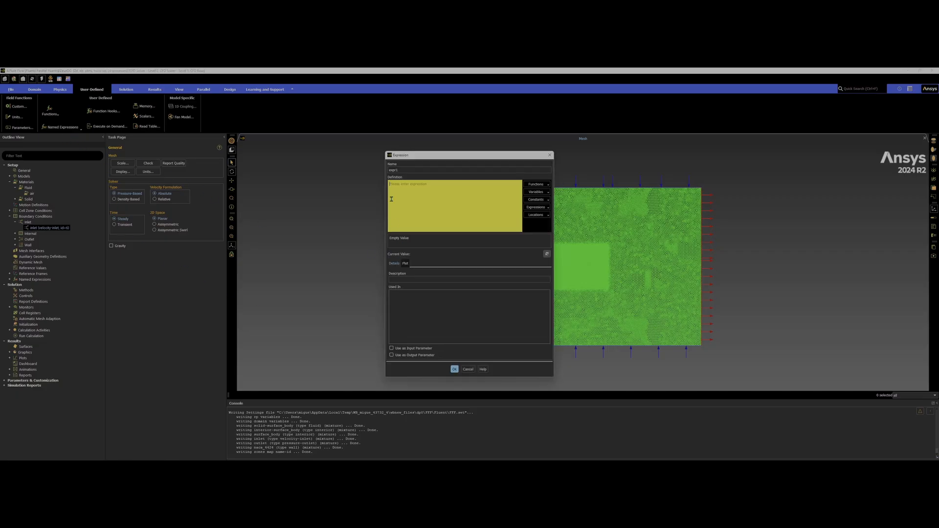
{"action": "double_click", "coordinate": [408, 170]}
{"action": "type", "text": "U_y"}
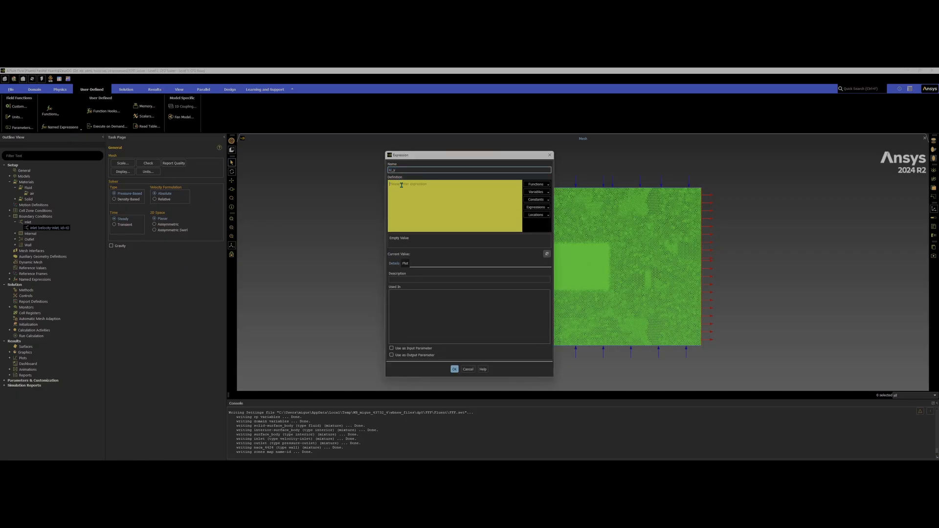
{"action": "left_click", "coordinate": [401, 185]}
{"action": "type", "text": "U_inf"}
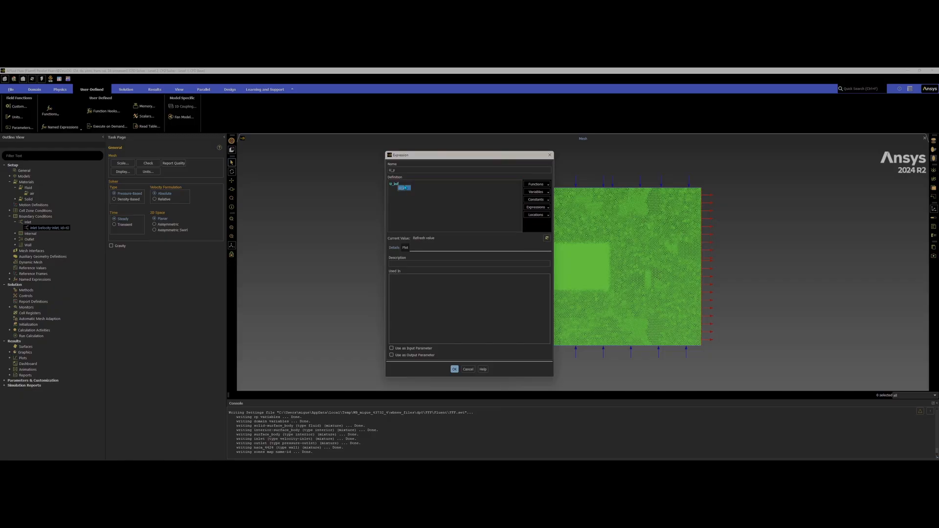
{"action": "left_click", "coordinate": [404, 187]}
{"action": "type", "text": "*U"}
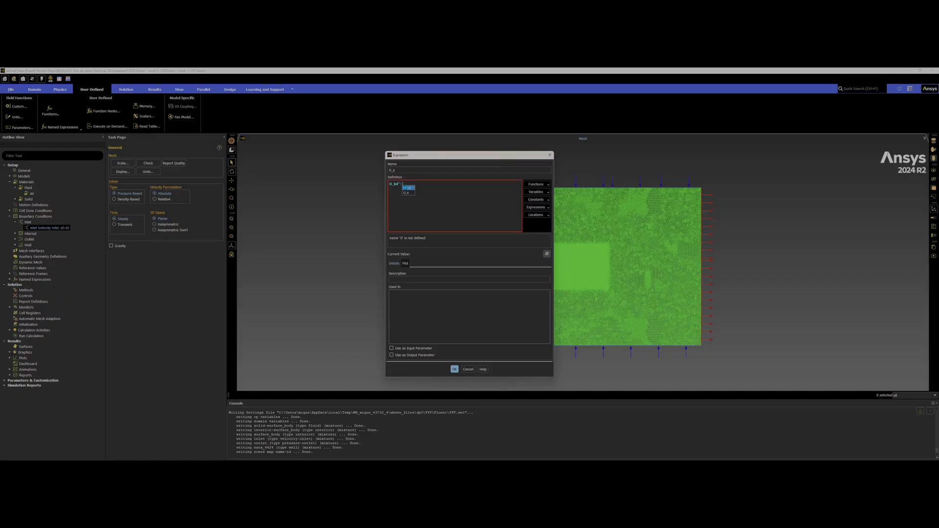
{"action": "key", "text": "BackSpace"}
{"action": "type", "text": "sin"}
{"action": "left_click", "coordinate": [405, 187]}
{"action": "type", "text": "(AoA)"}
{"action": "left_click", "coordinate": [455, 368]}
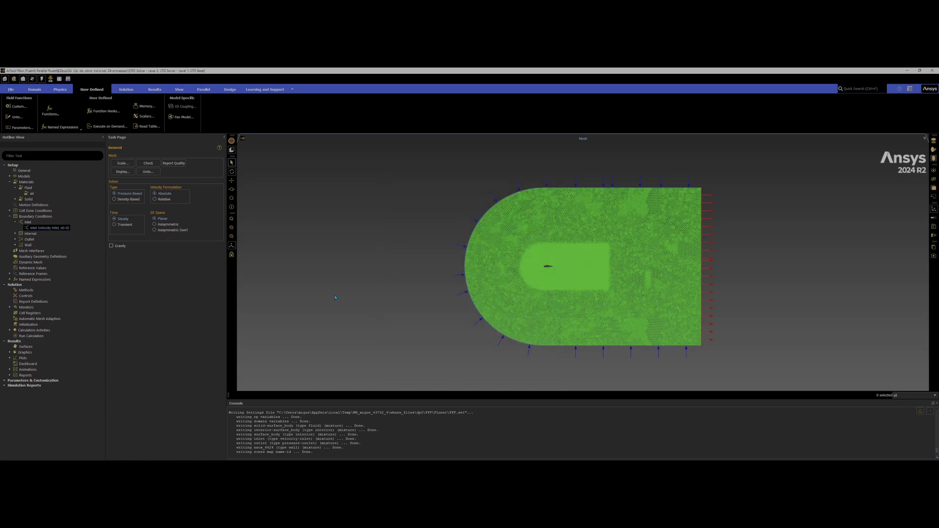
Step: Review the definitions of the AoA, U_inf, U_x and U_y expressions in the Expression Manager
{"action": "left_click", "coordinate": [60, 127]}
{"action": "left_click", "coordinate": [54, 142]}
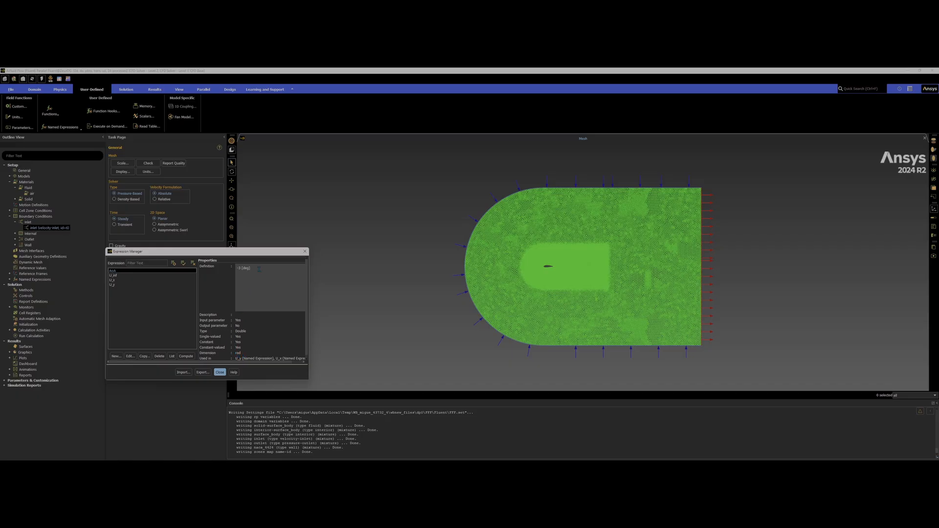
{"action": "triple_click", "coordinate": [251, 268]}
{"action": "left_click", "coordinate": [251, 268]}
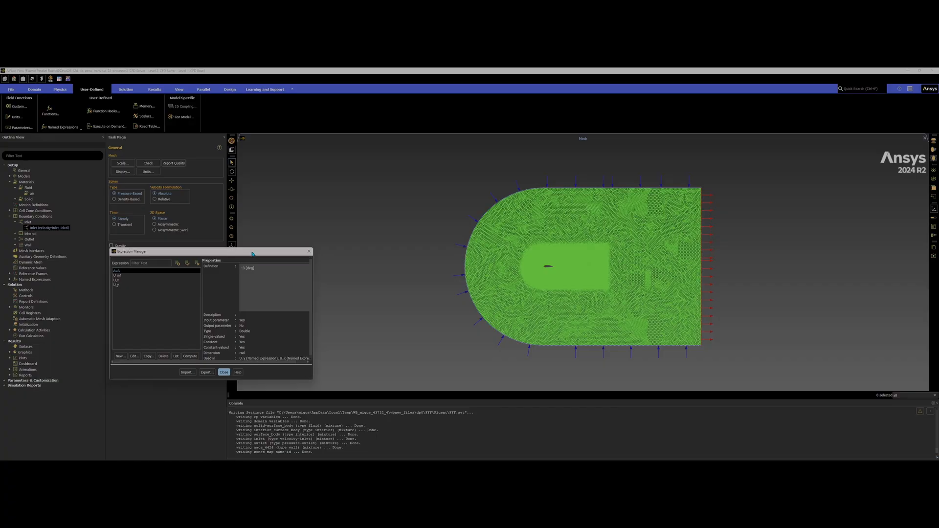
{"action": "left_click_drag", "start_coordinate": [239, 252], "coordinate": [303, 231]}
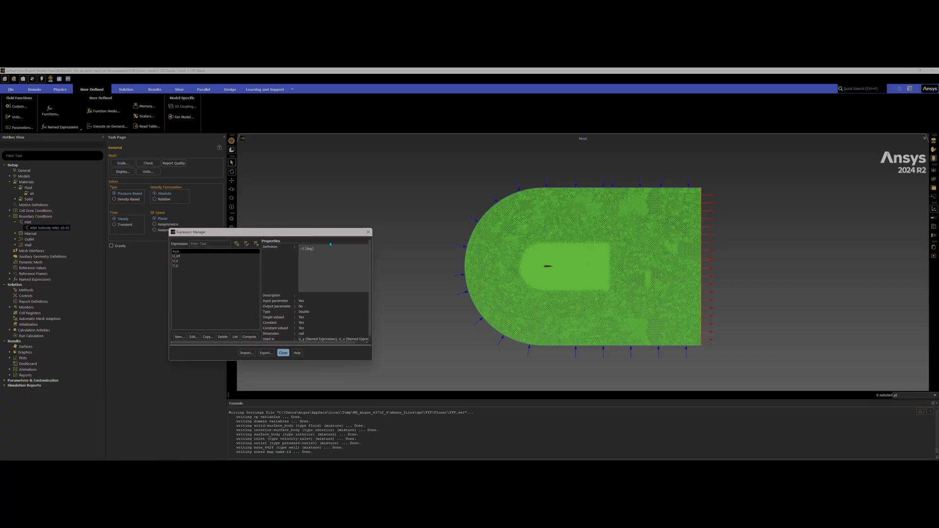
{"action": "double_click", "coordinate": [309, 248]}
{"action": "triple_click", "coordinate": [320, 249]}
{"action": "left_click", "coordinate": [320, 249]}
{"action": "left_click", "coordinate": [197, 252]}
{"action": "left_click", "coordinate": [197, 257]}
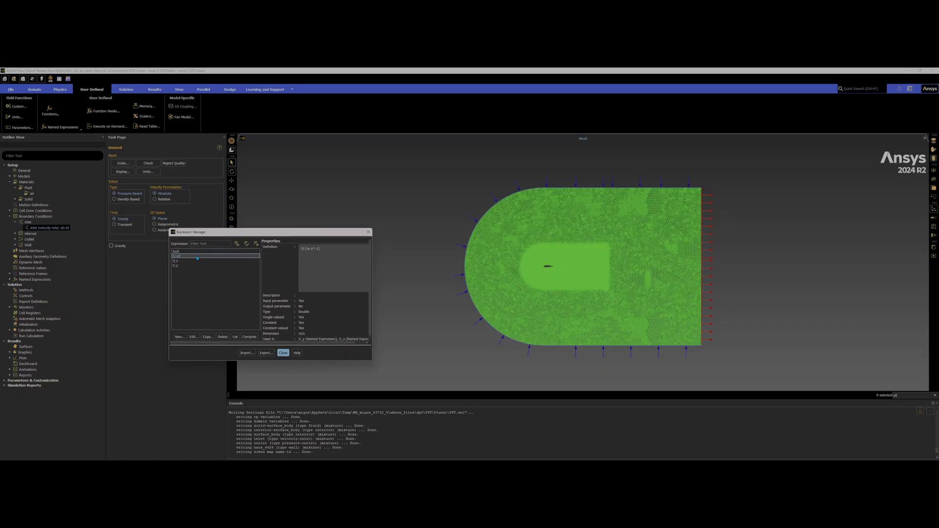
{"action": "left_click", "coordinate": [193, 260]}
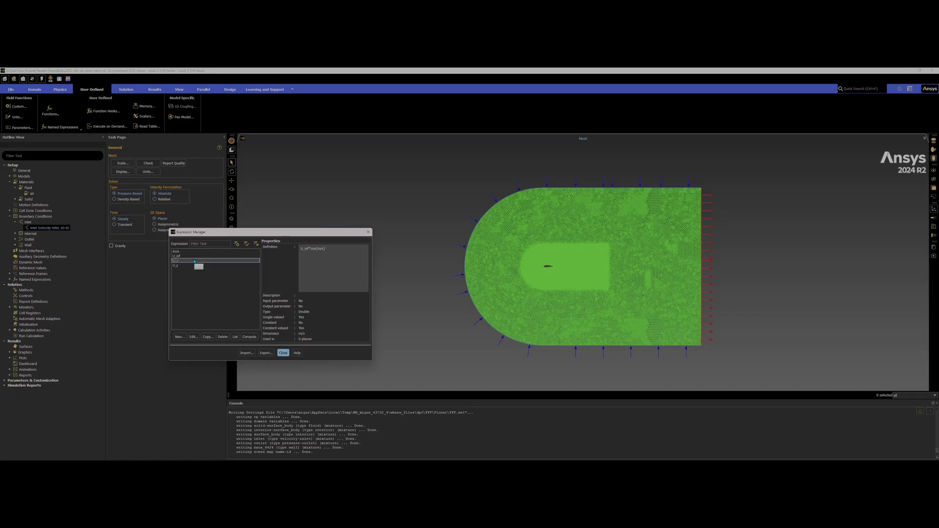
{"action": "left_click", "coordinate": [194, 265]}
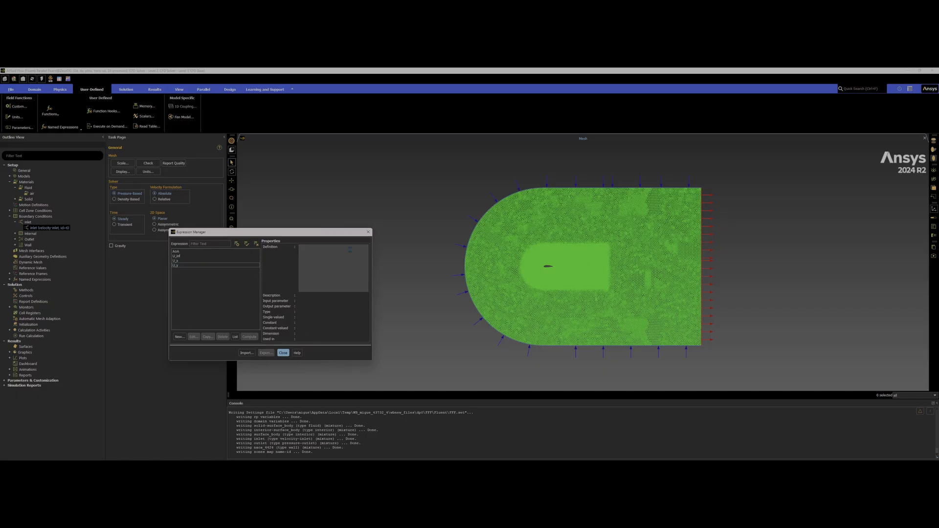
{"action": "left_click", "coordinate": [368, 232]}
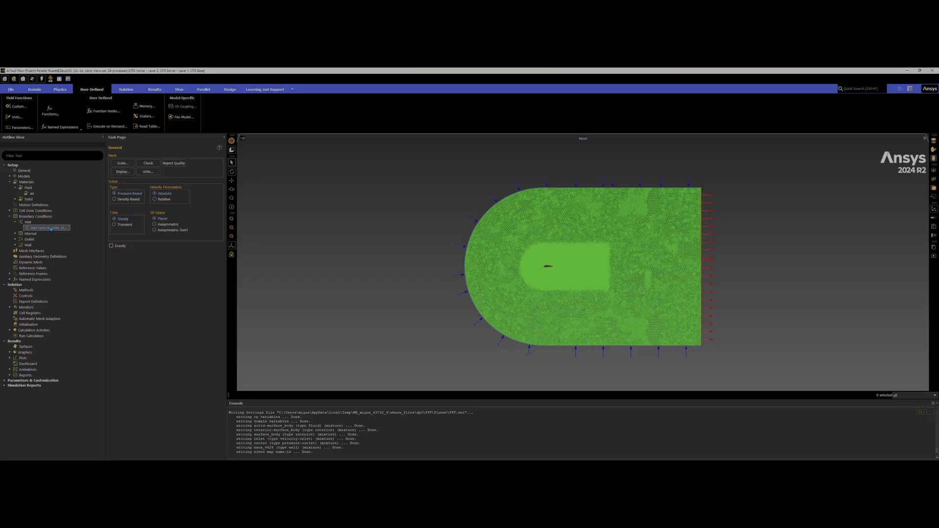
Step: Specify the inlet velocity by Components, using U_x for the X-velocity and U_y for the Y-velocity
{"action": "double_click", "coordinate": [51, 228]}
{"action": "left_click", "coordinate": [195, 284]}
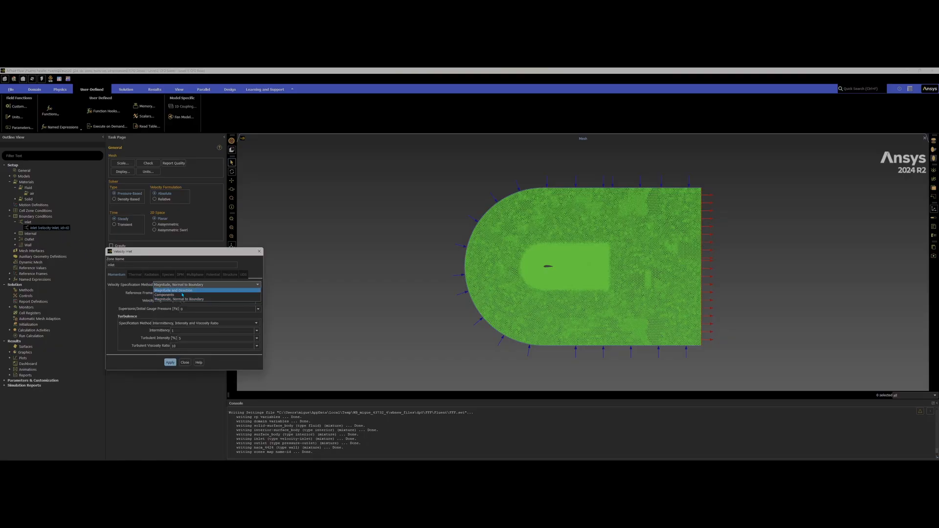
{"action": "left_click", "coordinate": [182, 295]}
{"action": "left_click", "coordinate": [257, 308]}
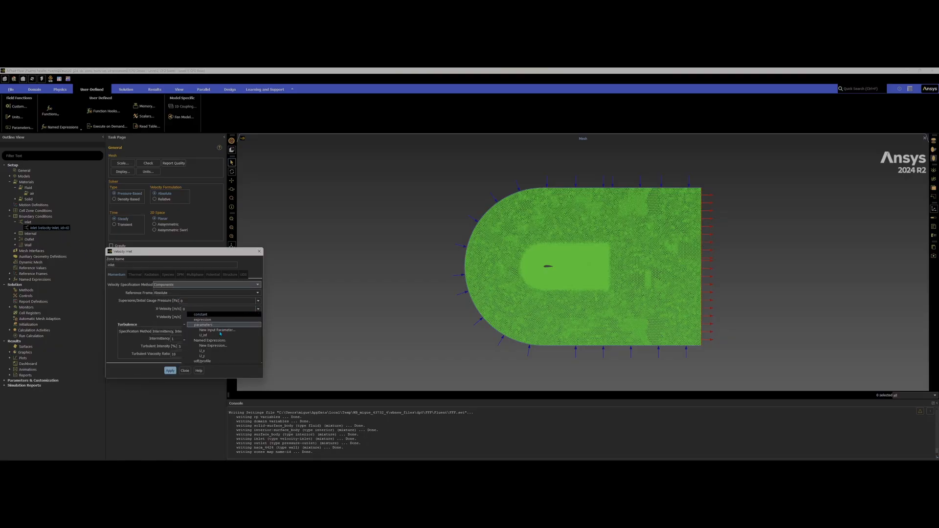
{"action": "left_click", "coordinate": [202, 351]}
{"action": "left_click", "coordinate": [258, 317]}
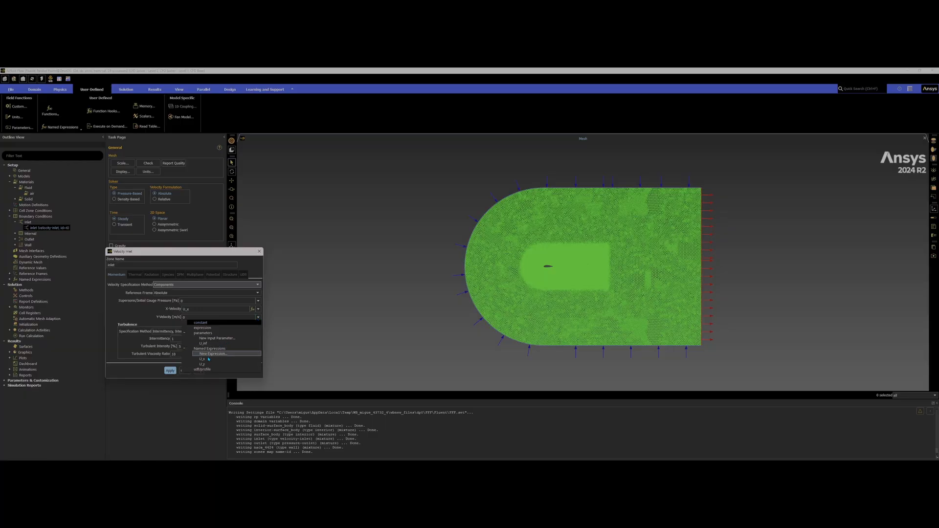
{"action": "left_click", "coordinate": [202, 365]}
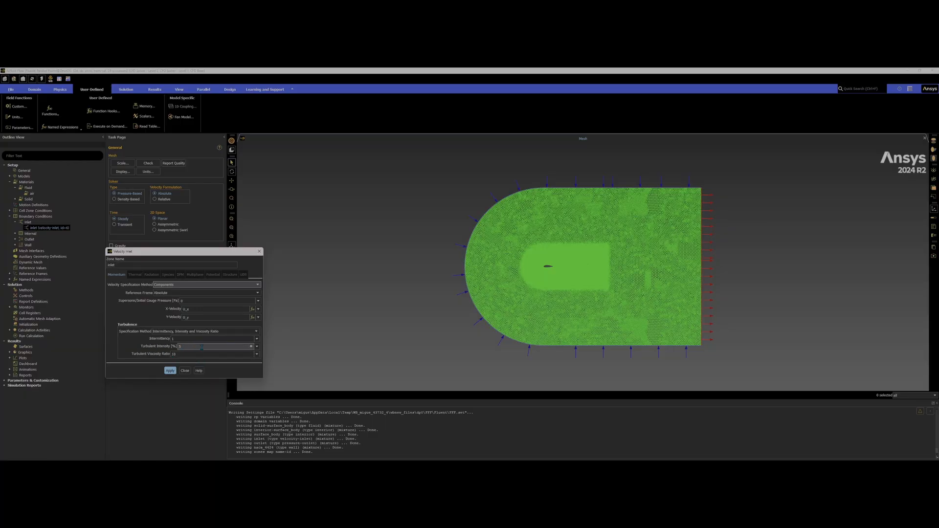
Step: Specify the inlet turbulence by Intermittency, Intensity and Length Scale, with 0.5 % intensity and 0.07 m length scale, and apply it
{"action": "left_click", "coordinate": [206, 331]}
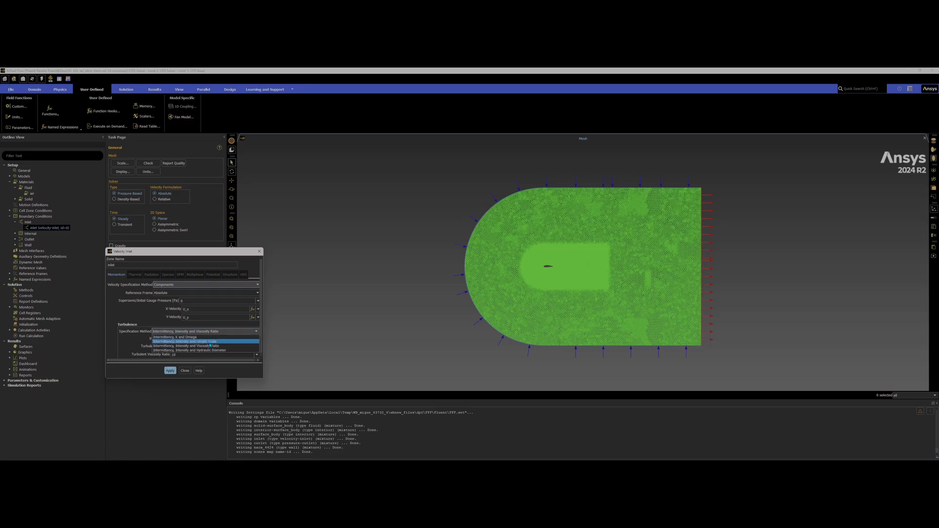
{"action": "left_click", "coordinate": [210, 342]}
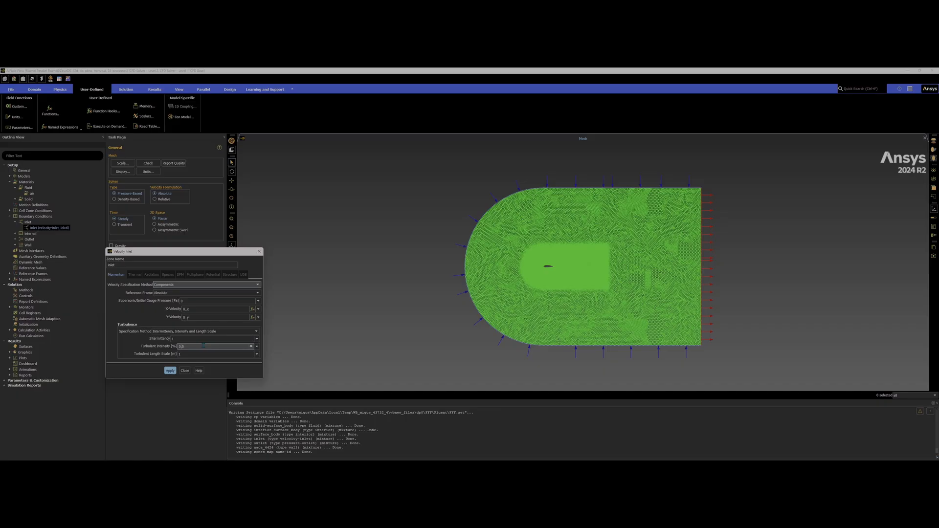
{"action": "left_click", "coordinate": [213, 354]}
{"action": "key", "text": "BackSpace"}
{"action": "type", "text": "0.07"}
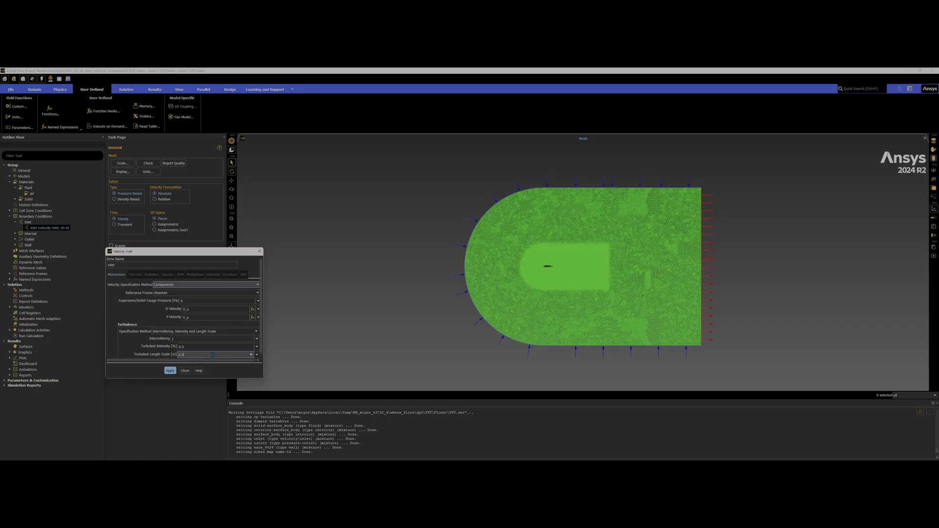
{"action": "left_click", "coordinate": [170, 370]}
{"action": "left_click", "coordinate": [184, 354]}
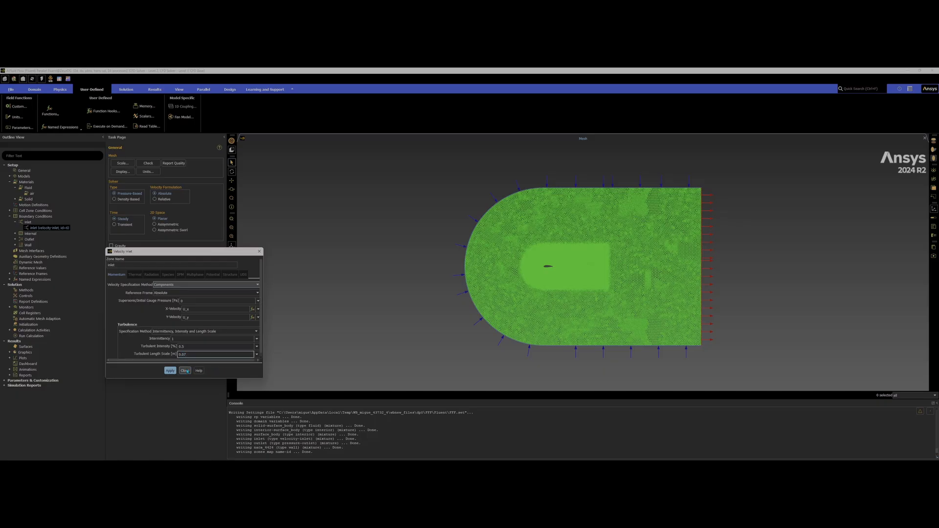
{"action": "left_click", "coordinate": [185, 371]}
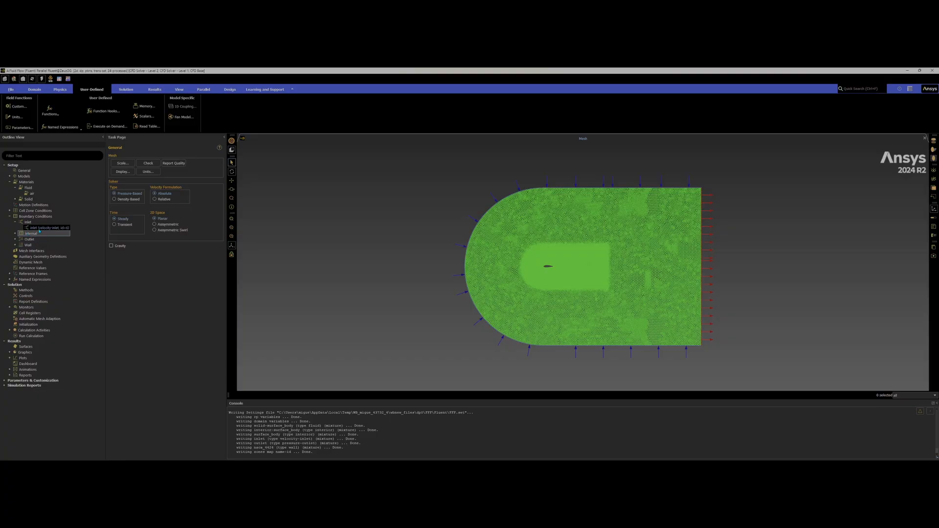
Step: Compute the reference values from the inlet and set the reference zone to solid-surface_body
{"action": "left_click", "coordinate": [15, 222]}
{"action": "left_click", "coordinate": [10, 216]}
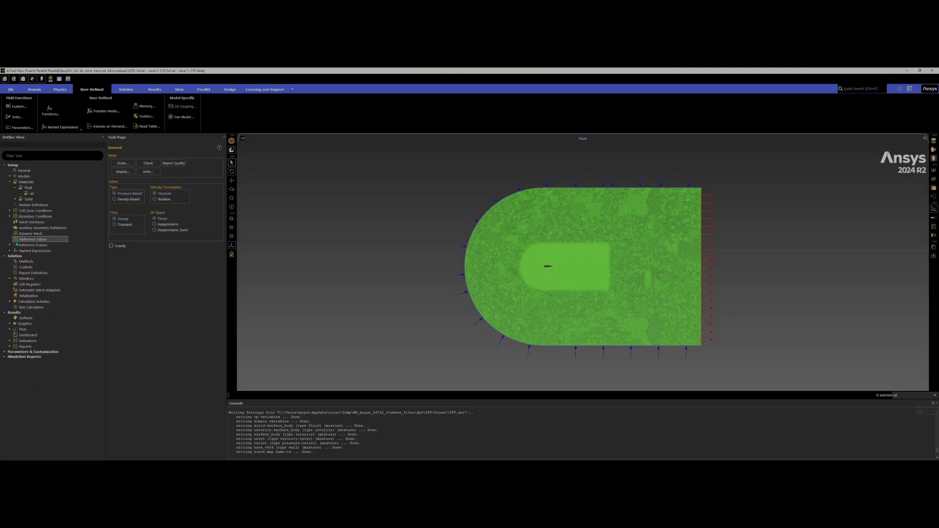
{"action": "left_click", "coordinate": [26, 239]}
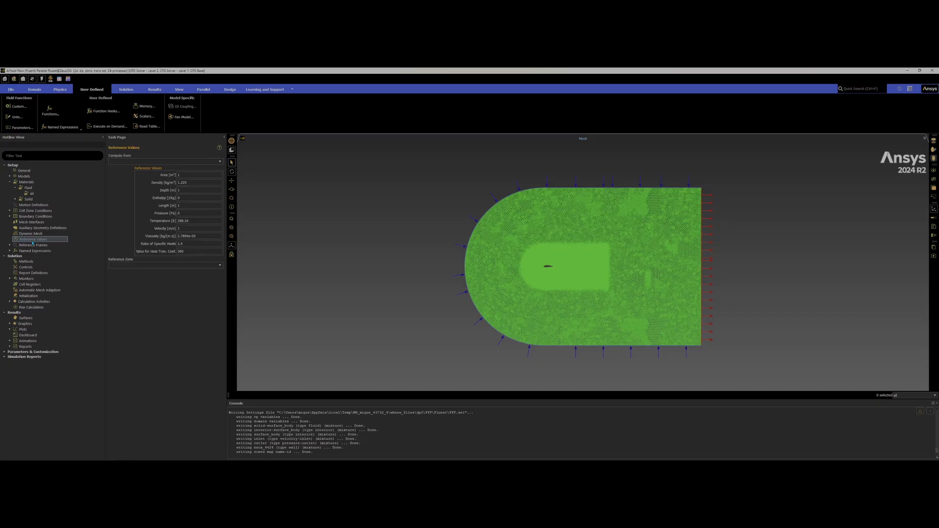
{"action": "left_click", "coordinate": [164, 161]}
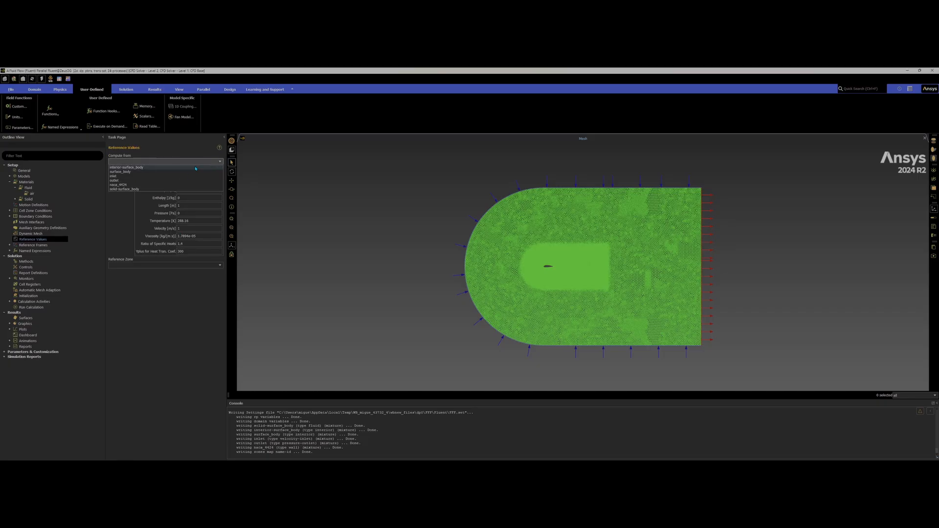
{"action": "left_click", "coordinate": [155, 176]}
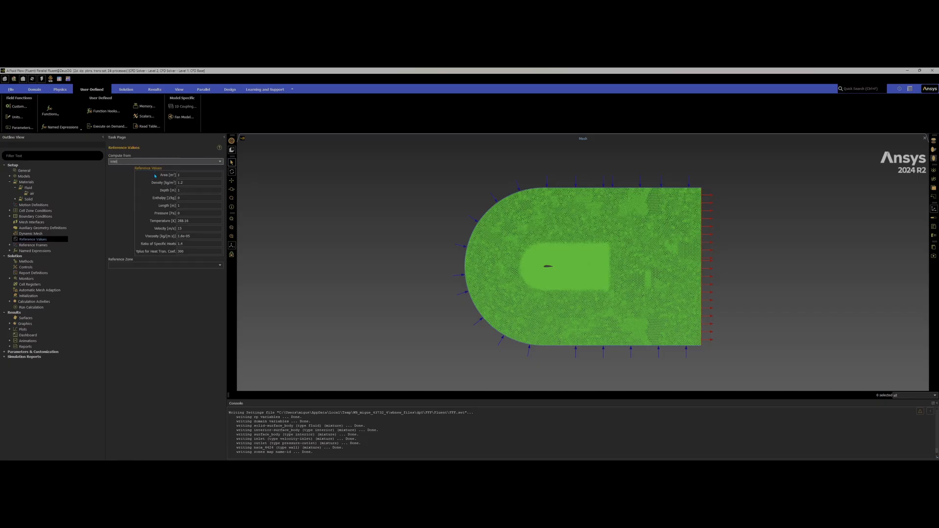
{"action": "left_click", "coordinate": [188, 265]}
{"action": "left_click", "coordinate": [174, 276]}
{"action": "left_click", "coordinate": [10, 245]}
{"action": "left_click", "coordinate": [10, 246]}
Step: Create a lift coefficient report definition named lift-coeff on the airfoil zone, with printing to the console enabled
{"action": "right_click", "coordinate": [28, 273]}
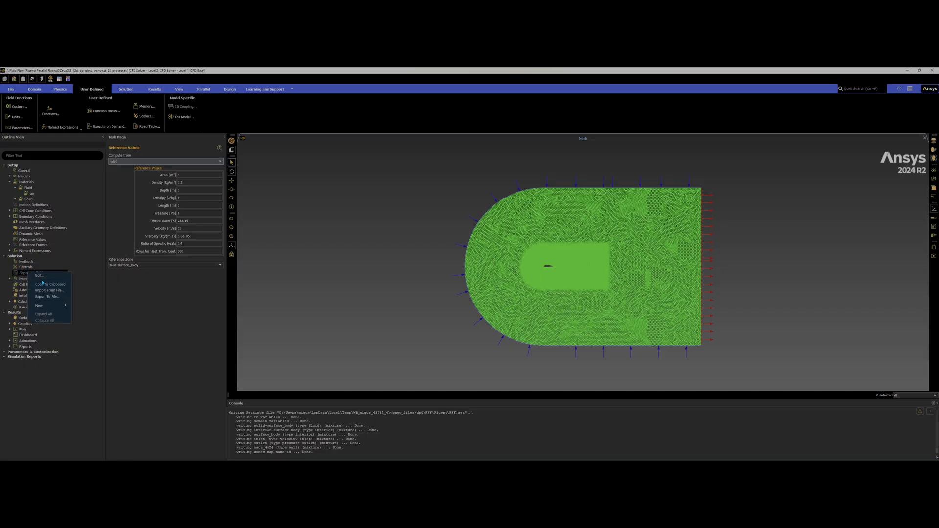
{"action": "left_click", "coordinate": [39, 275]}
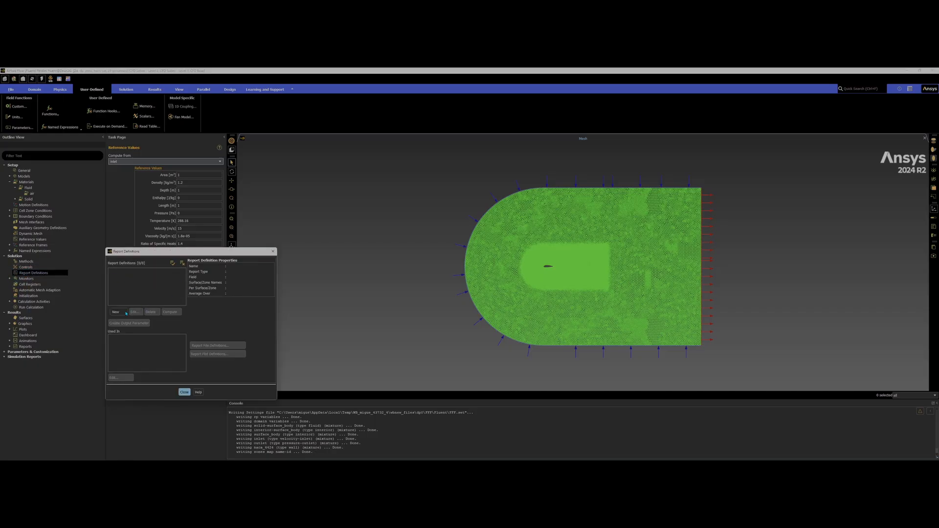
{"action": "left_click", "coordinate": [126, 313]}
{"action": "mouse_move", "coordinate": [132, 335]}
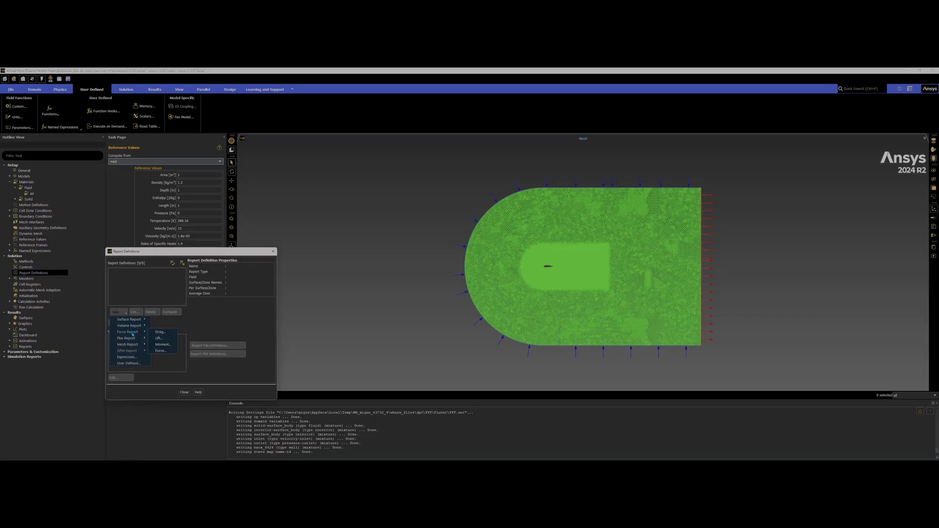
{"action": "left_click", "coordinate": [163, 339]}
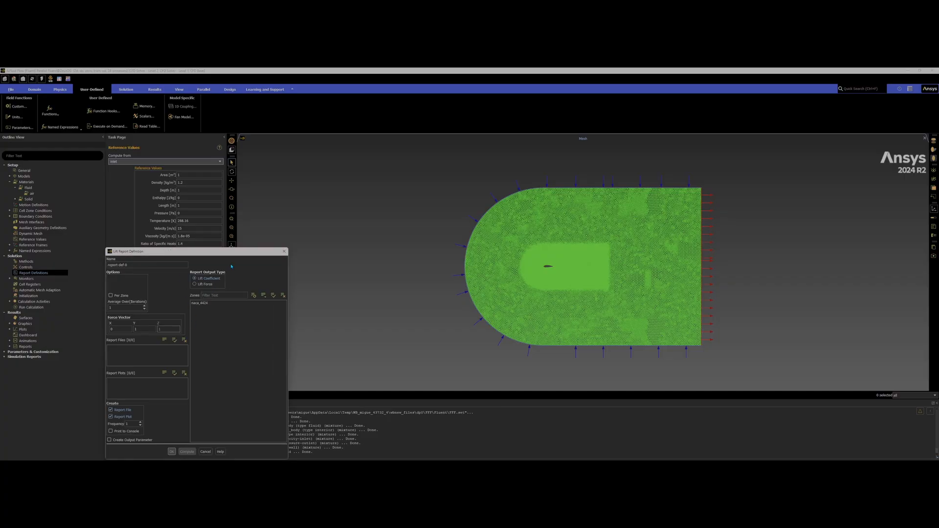
{"action": "left_click_drag", "start_coordinate": [230, 254], "coordinate": [254, 198]}
{"action": "left_click", "coordinate": [224, 247]}
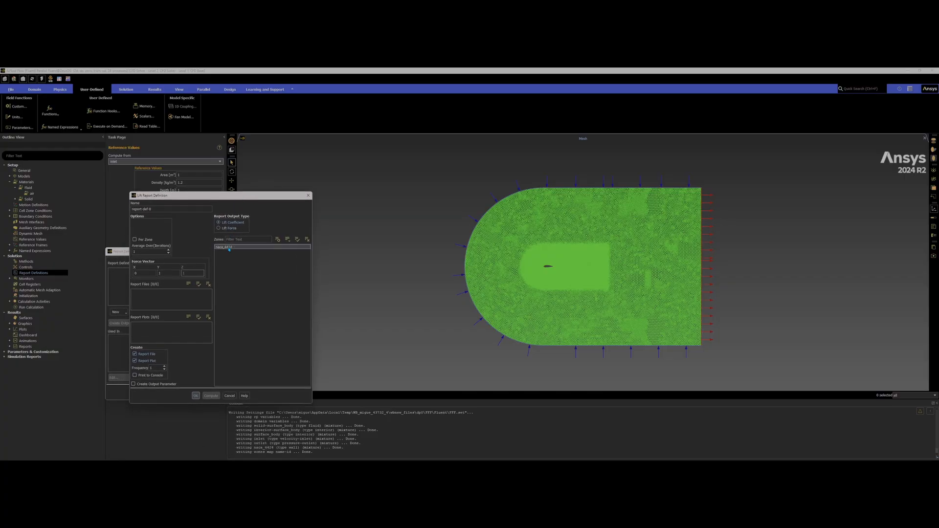
{"action": "triple_click", "coordinate": [158, 208]}
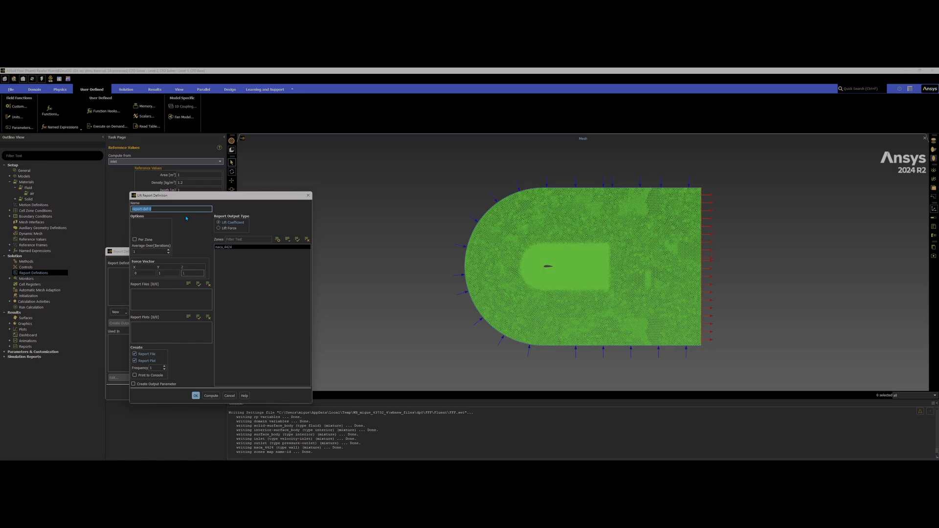
{"action": "type", "text": "lift-coeff"}
{"action": "left_click", "coordinate": [150, 376]}
{"action": "left_click", "coordinate": [198, 397]}
Step: Create a drag coefficient report definition named drag-coeff on the airfoil zone, with printing to the console enabled
{"action": "left_click", "coordinate": [118, 312]}
{"action": "mouse_move", "coordinate": [131, 333]}
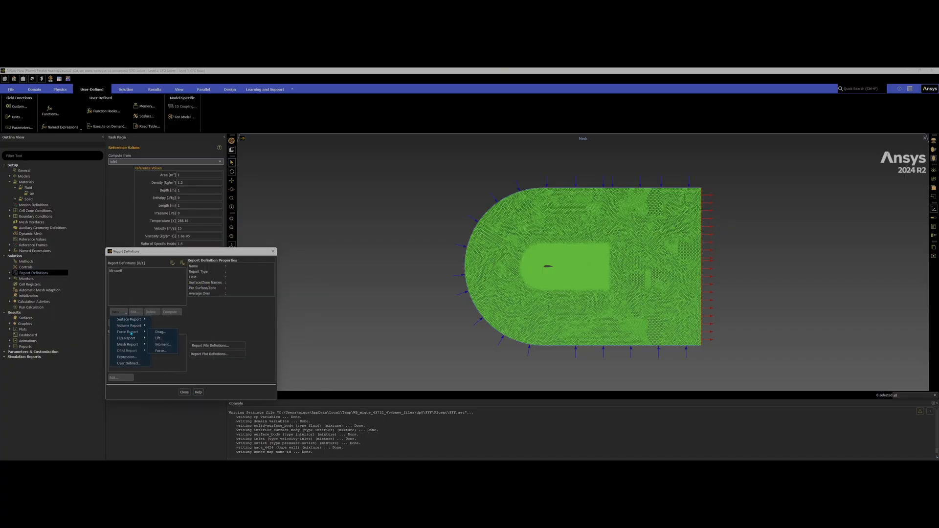
{"action": "left_click", "coordinate": [160, 332]}
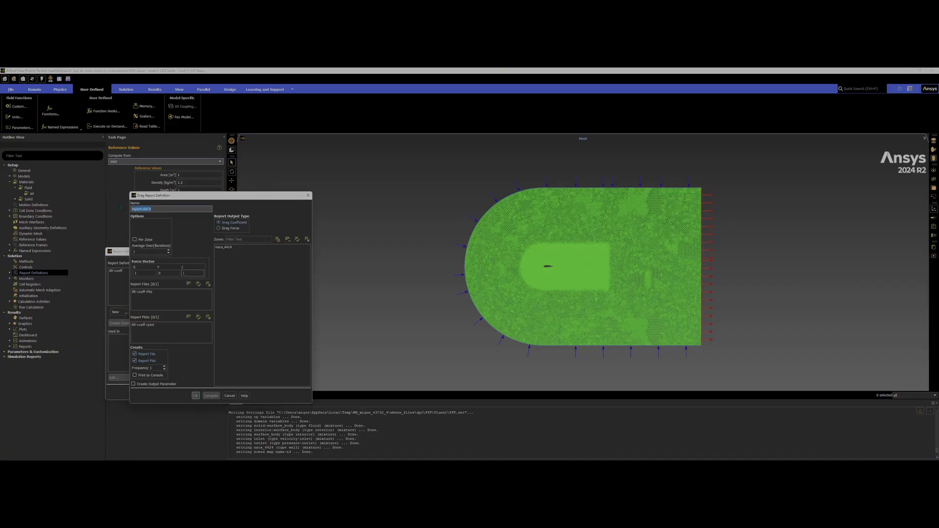
{"action": "type", "text": "drag-coeff"}
{"action": "left_click", "coordinate": [224, 247]}
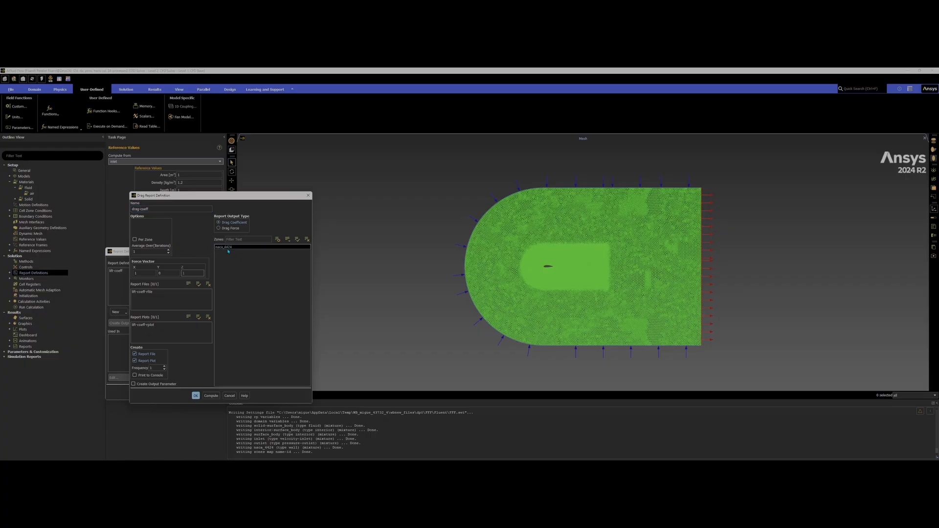
{"action": "left_click", "coordinate": [149, 377]}
{"action": "left_click", "coordinate": [195, 396]}
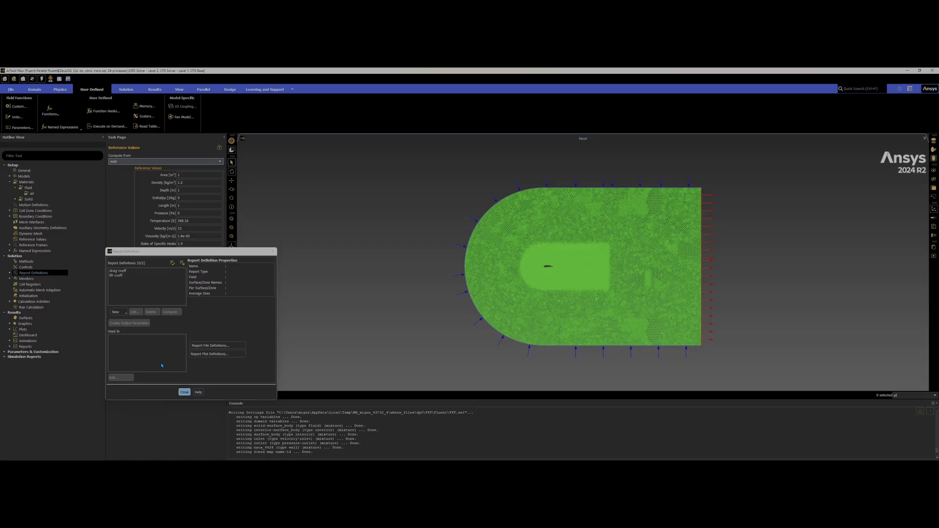
Step: Create a Lift Force report definition named lift on the airfoil zone, with printing to the console enabled
{"action": "left_click", "coordinate": [118, 311]}
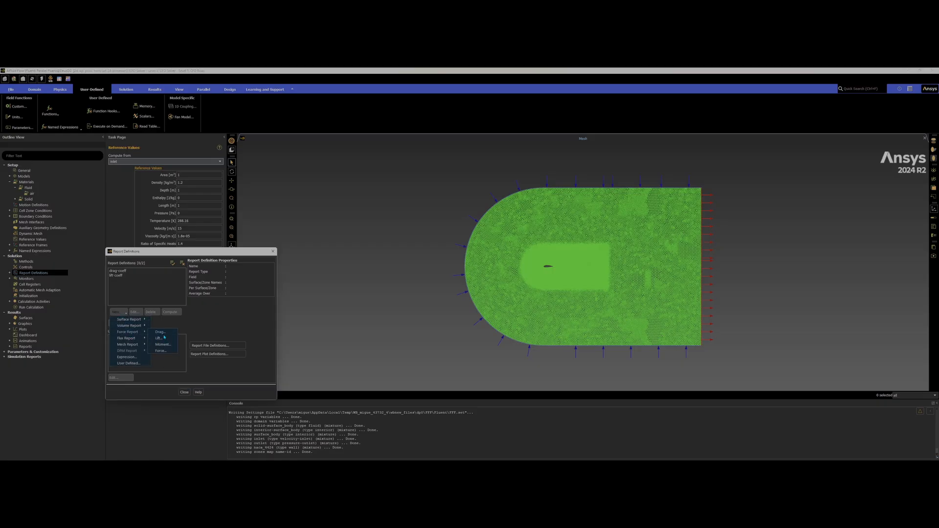
{"action": "left_click", "coordinate": [159, 338]}
{"action": "left_click", "coordinate": [226, 228]}
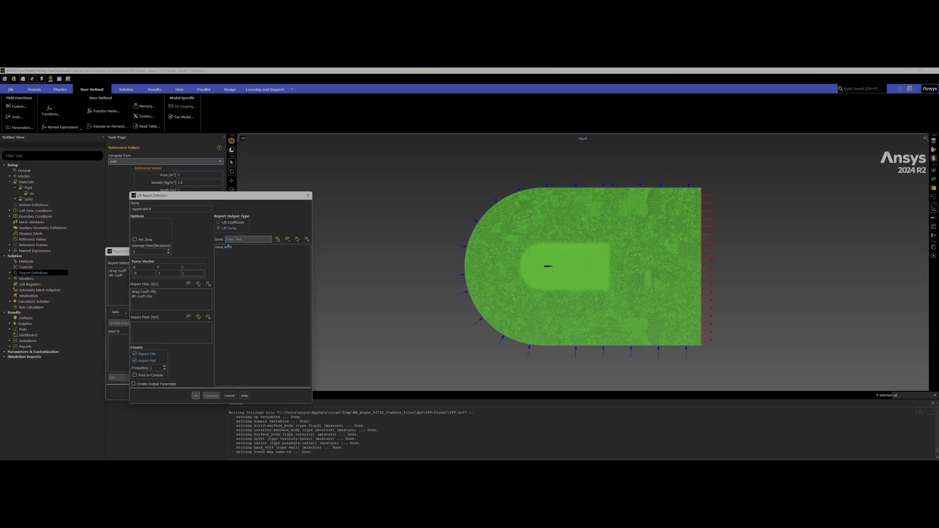
{"action": "left_click", "coordinate": [223, 247]}
{"action": "left_click_drag", "start_coordinate": [161, 209], "coordinate": [118, 207]}
{"action": "type", "text": "lift"}
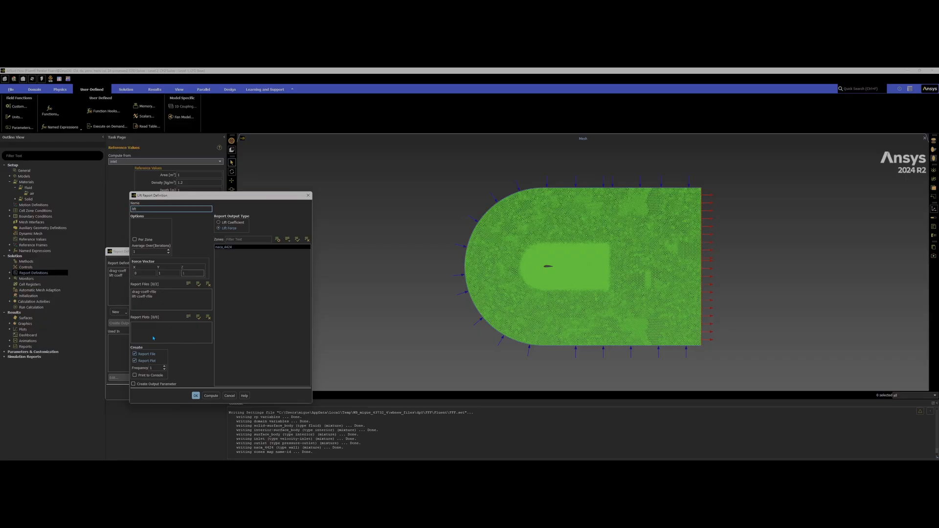
{"action": "left_click", "coordinate": [142, 376]}
{"action": "left_click", "coordinate": [195, 396]}
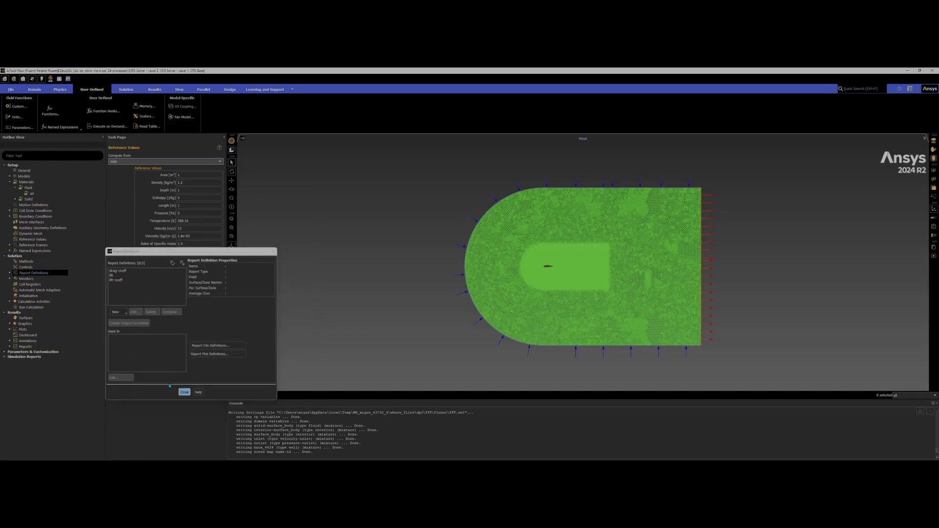
Step: Create a Drag Force report definition named drag on the airfoil zone, with printing to the console enabled
{"action": "left_click", "coordinate": [121, 313]}
{"action": "mouse_move", "coordinate": [129, 332]}
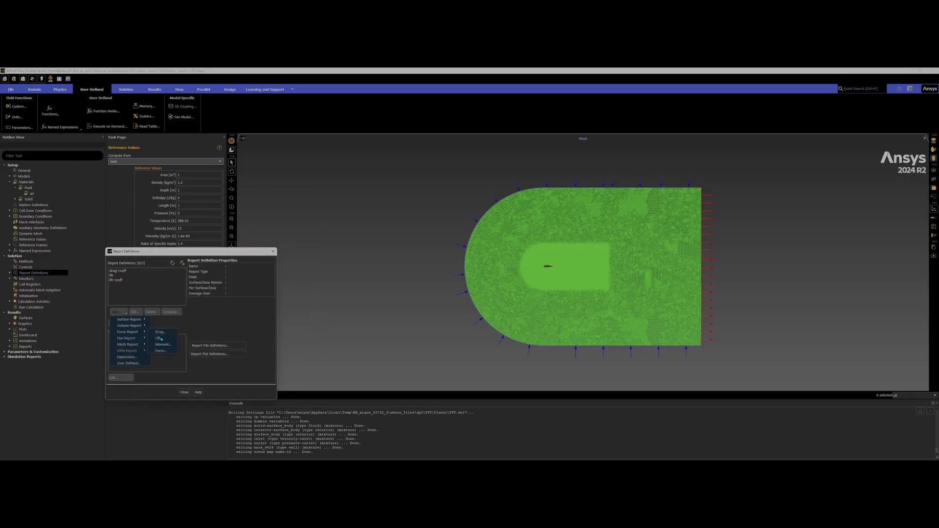
{"action": "left_click", "coordinate": [160, 333]}
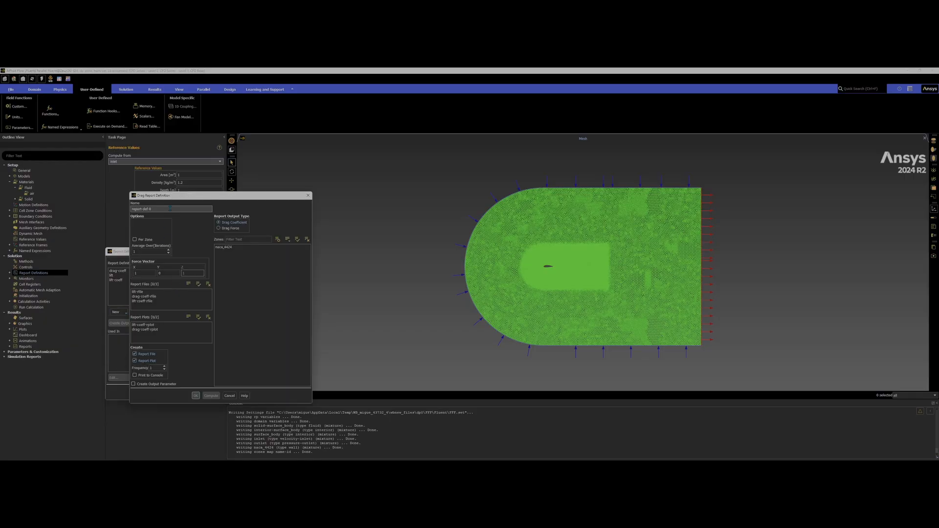
{"action": "type", "text": "drag"}
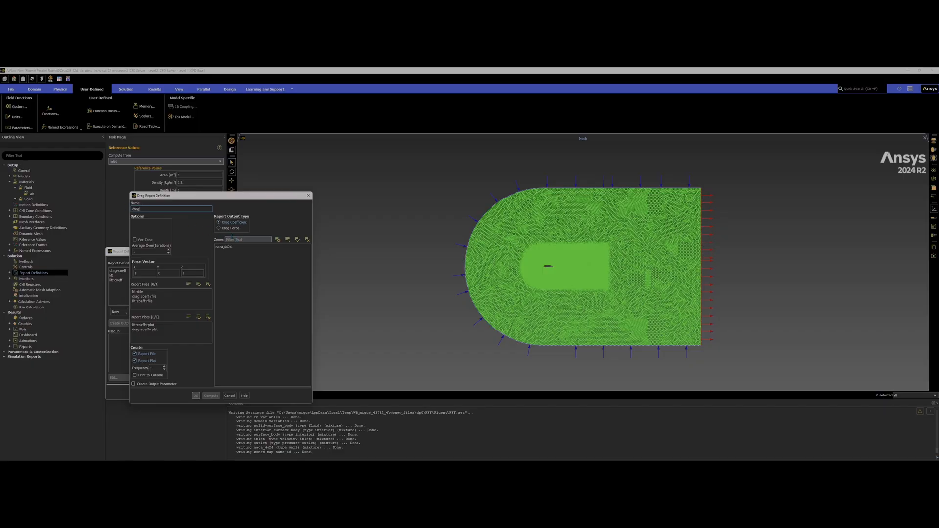
{"action": "left_click", "coordinate": [219, 228]}
{"action": "left_click", "coordinate": [228, 248]}
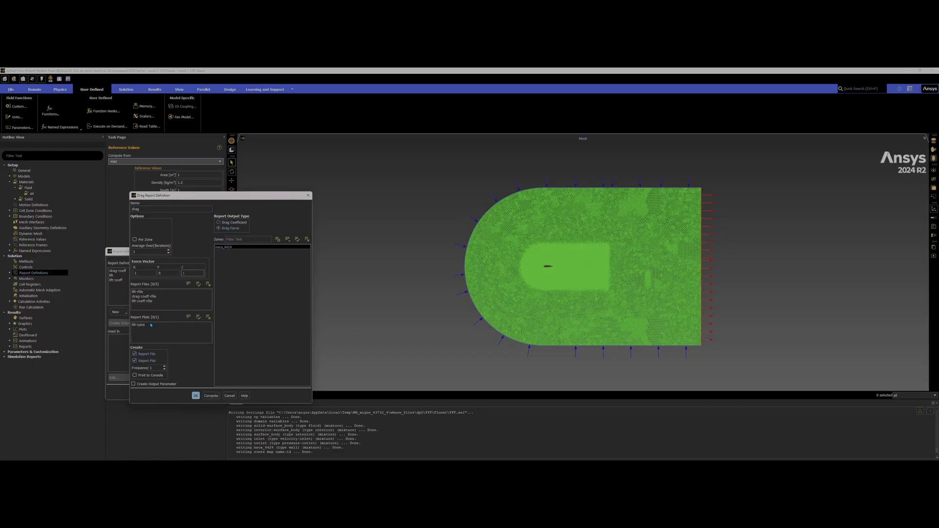
{"action": "left_click", "coordinate": [143, 375]}
{"action": "left_click", "coordinate": [195, 396]}
Step: Review the drag, drag-coeff, lift and lift-coeff report definitions and close the list
{"action": "left_click", "coordinate": [122, 280]}
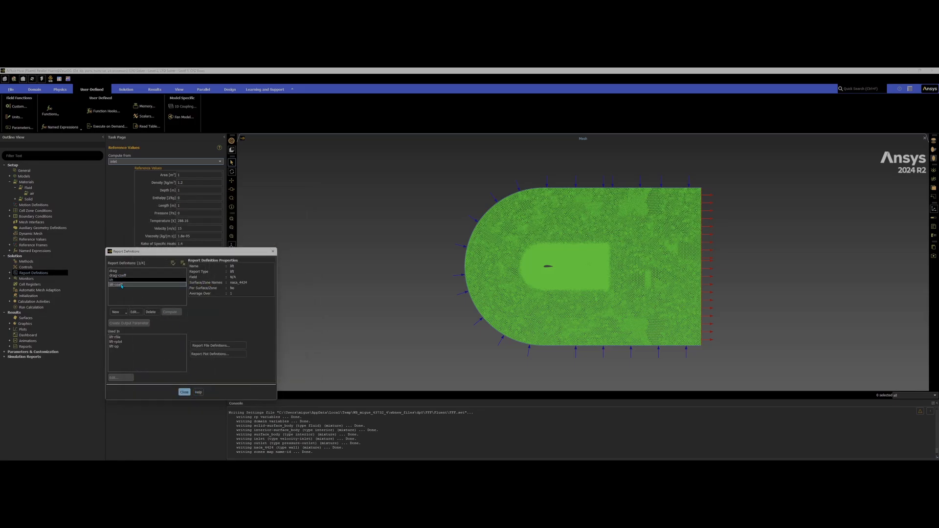
{"action": "left_click", "coordinate": [120, 285]}
{"action": "left_click", "coordinate": [119, 275]}
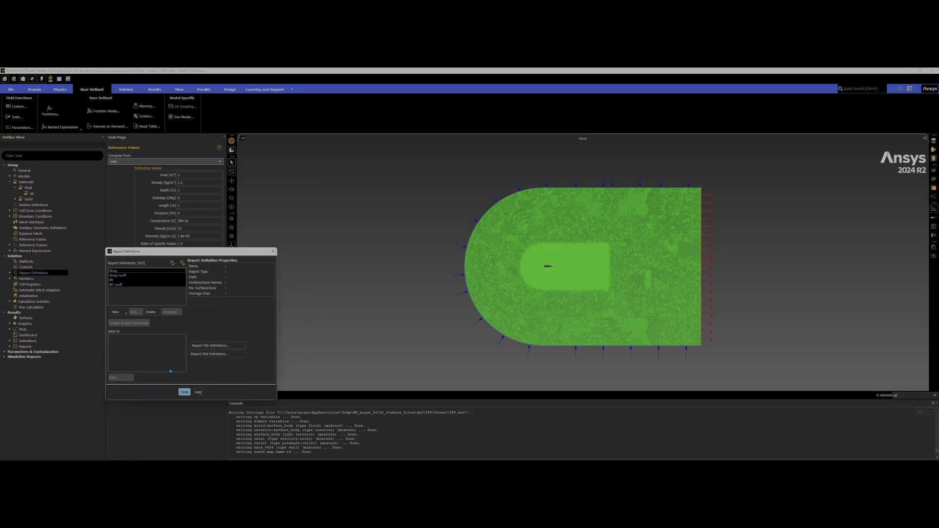
{"action": "left_click", "coordinate": [184, 392]}
Step: Check the convergence criteria of the residual monitors without changing them
{"action": "left_click", "coordinate": [20, 273]}
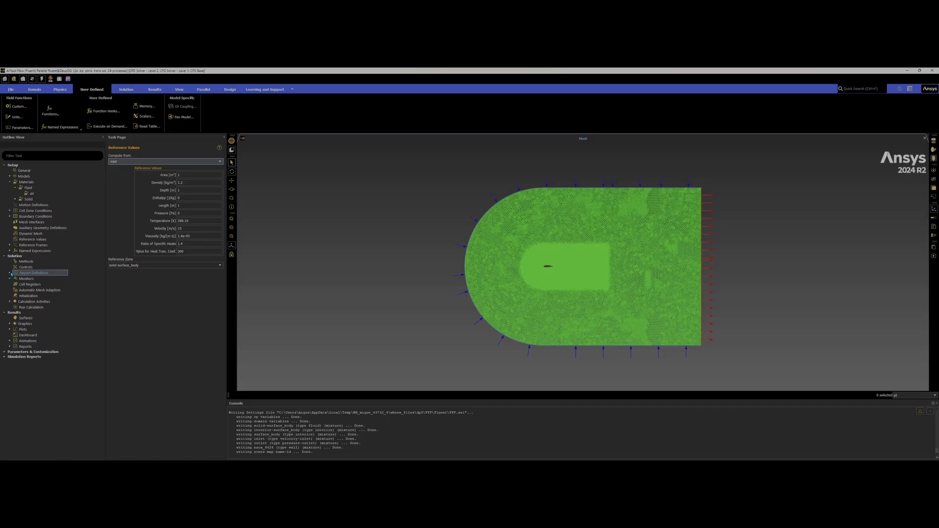
{"action": "left_click", "coordinate": [10, 279]}
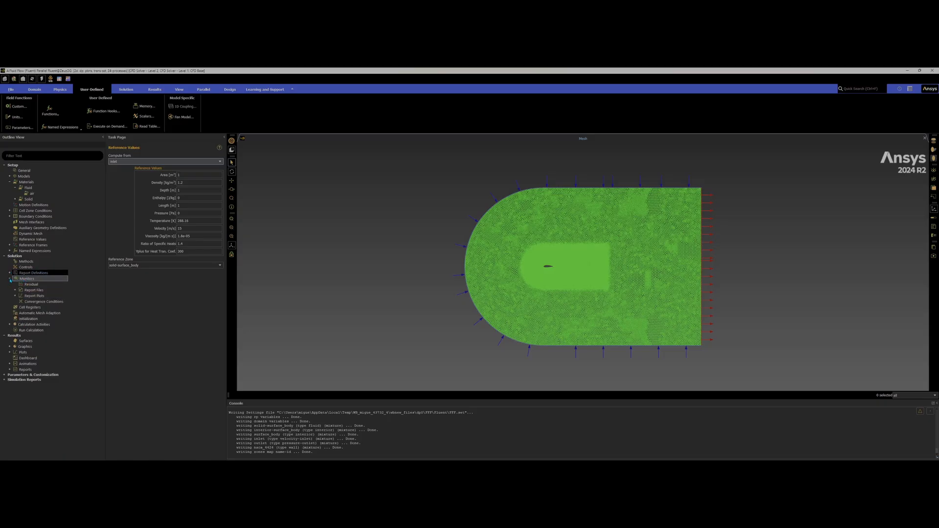
{"action": "double_click", "coordinate": [32, 284]}
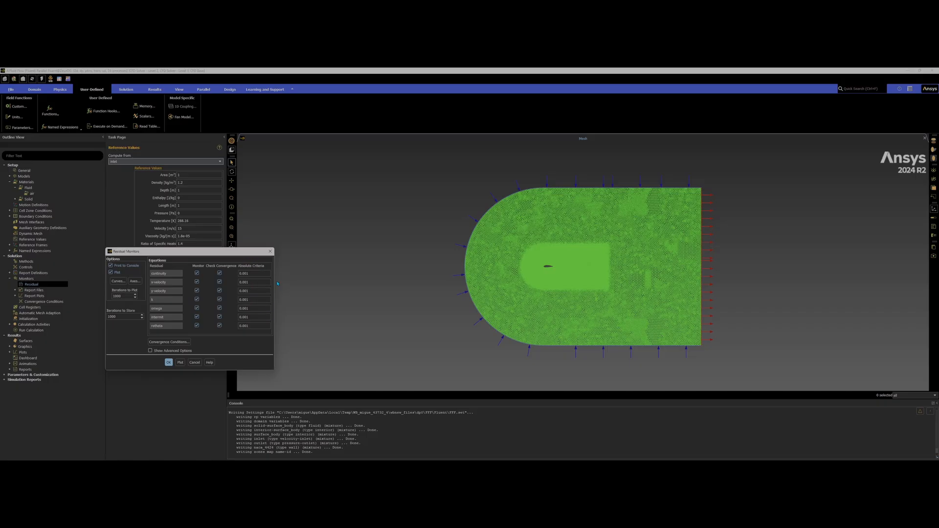
{"action": "left_click", "coordinate": [270, 251]}
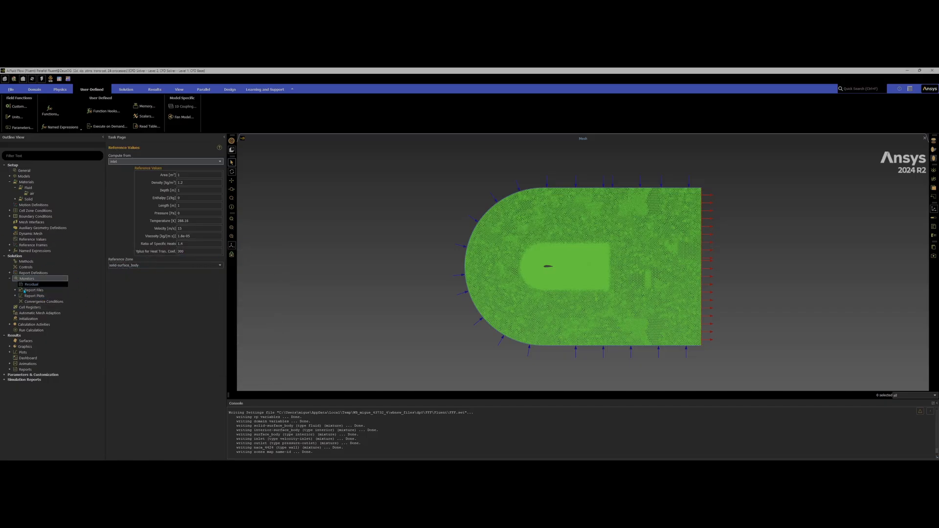
Step: Set hybrid initialization to 20 iterations and initialize the solution
{"action": "left_click", "coordinate": [38, 322]}
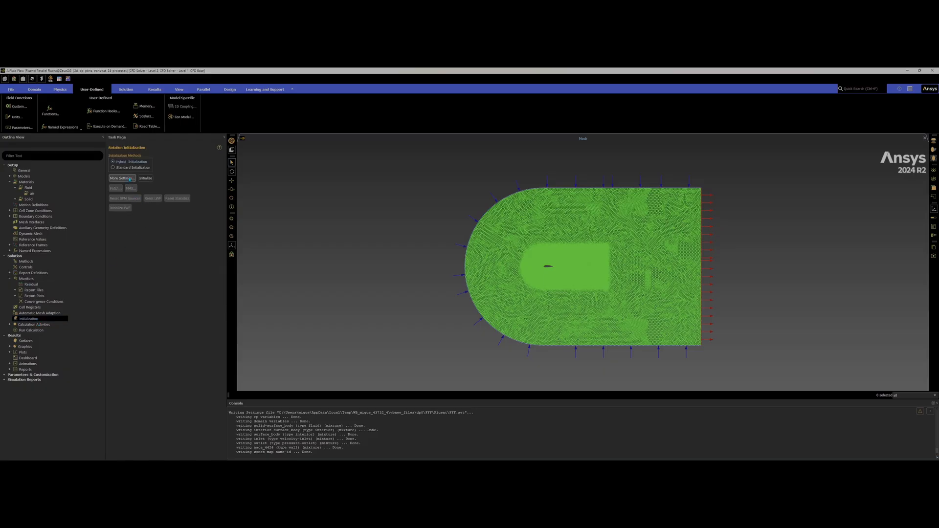
{"action": "left_click", "coordinate": [128, 178]}
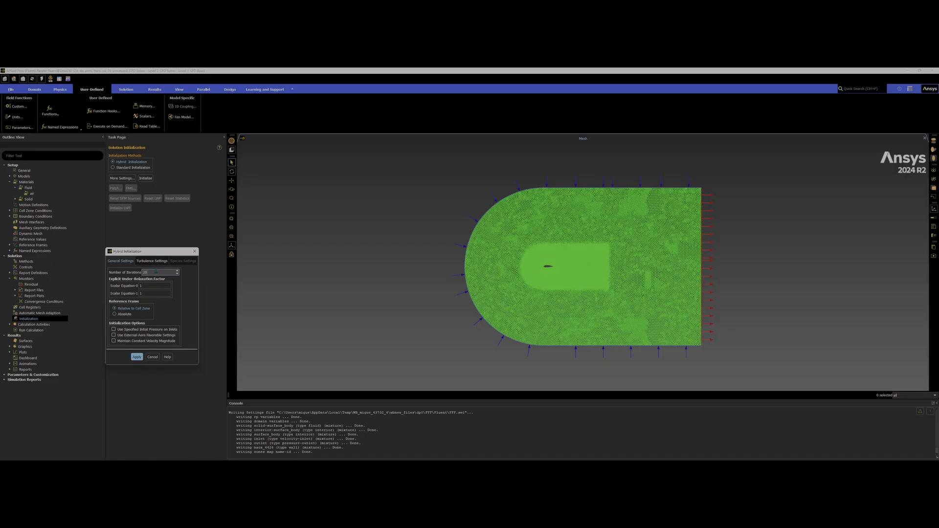
{"action": "left_click", "coordinate": [137, 357]}
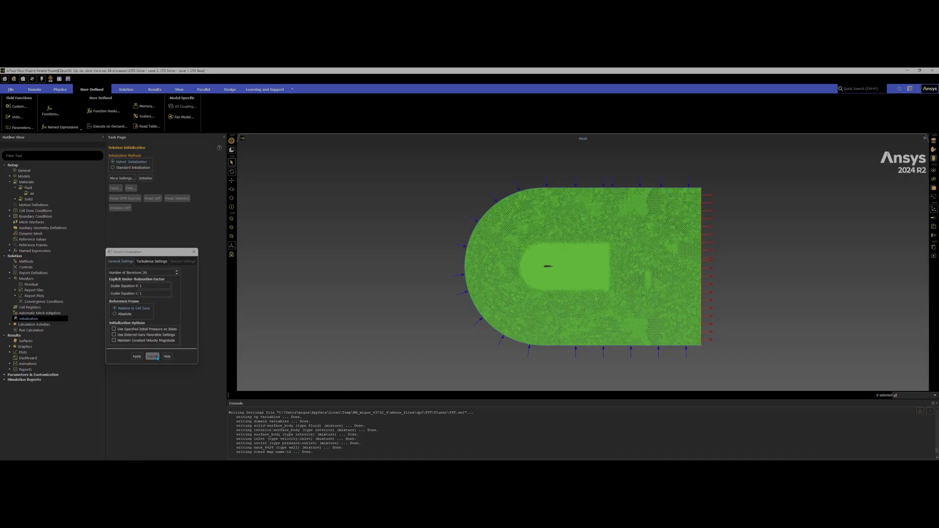
{"action": "left_click", "coordinate": [145, 178]}
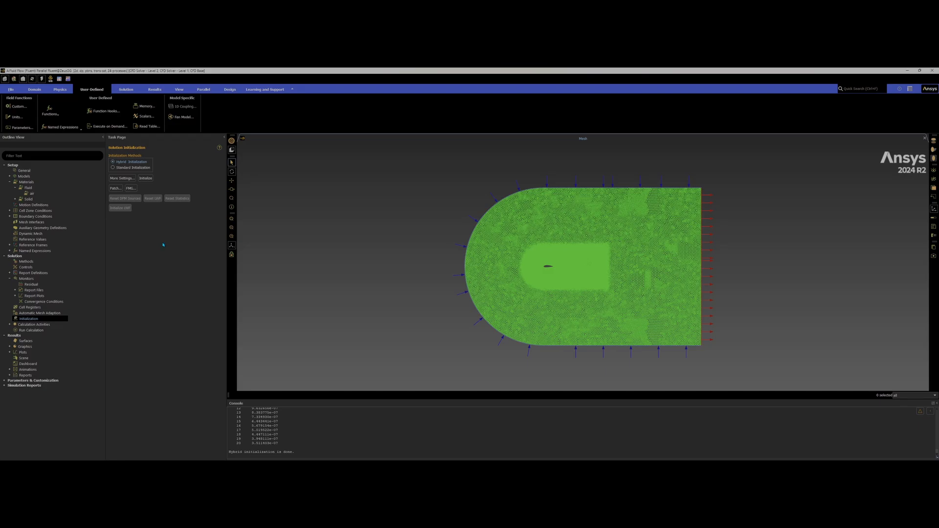
Step: Run the calculation with 300 iterations and dismiss the completion notice
{"action": "left_click", "coordinate": [43, 330]}
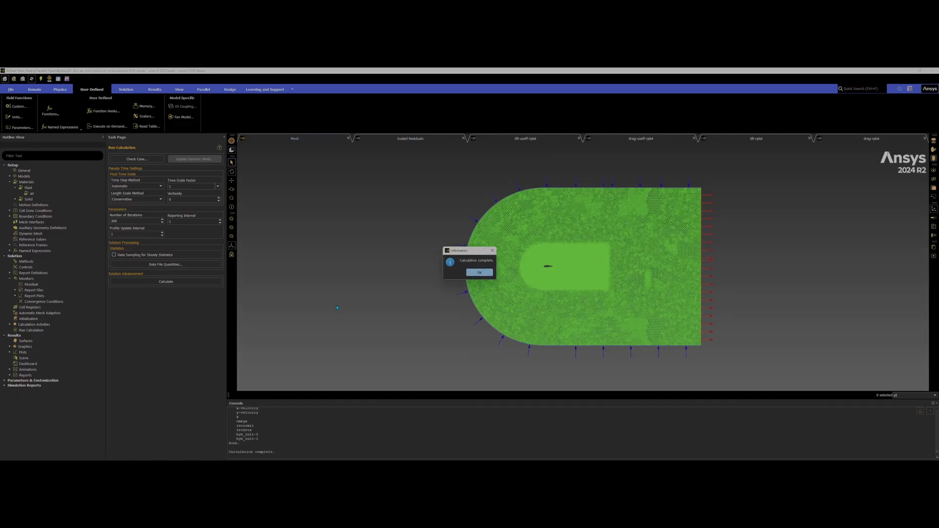
{"action": "left_click", "coordinate": [479, 272]}
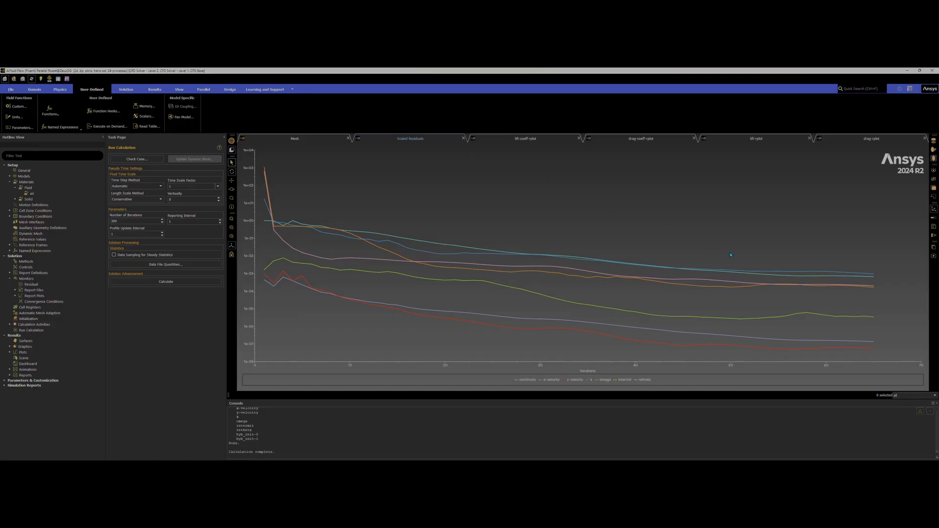
Step: Start a new contour with Turbulence as the quantity and Wall Yplus as its variable
{"action": "left_click", "coordinate": [10, 347]}
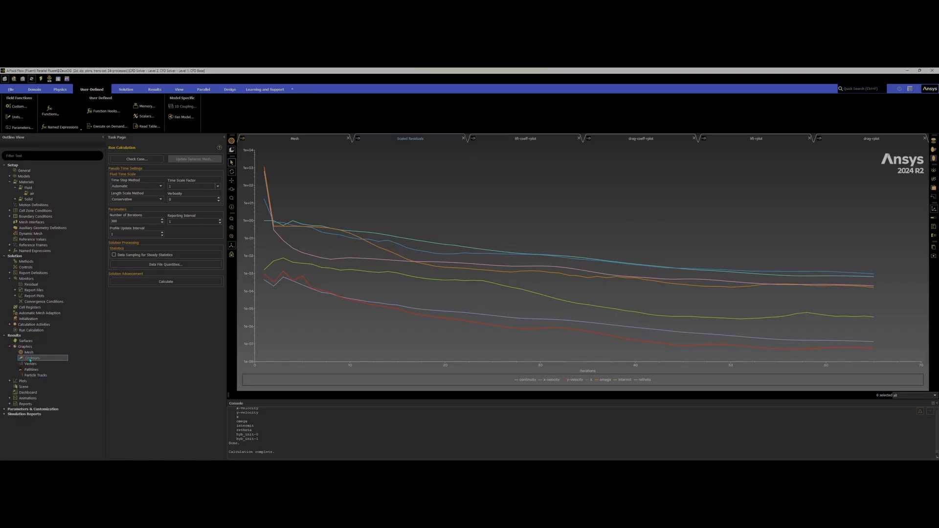
{"action": "double_click", "coordinate": [31, 358]}
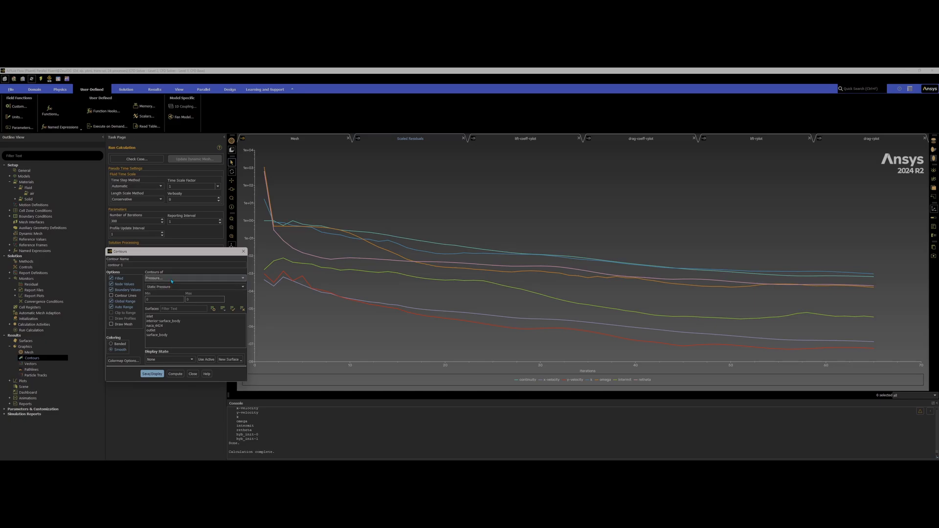
{"action": "left_click", "coordinate": [242, 278]}
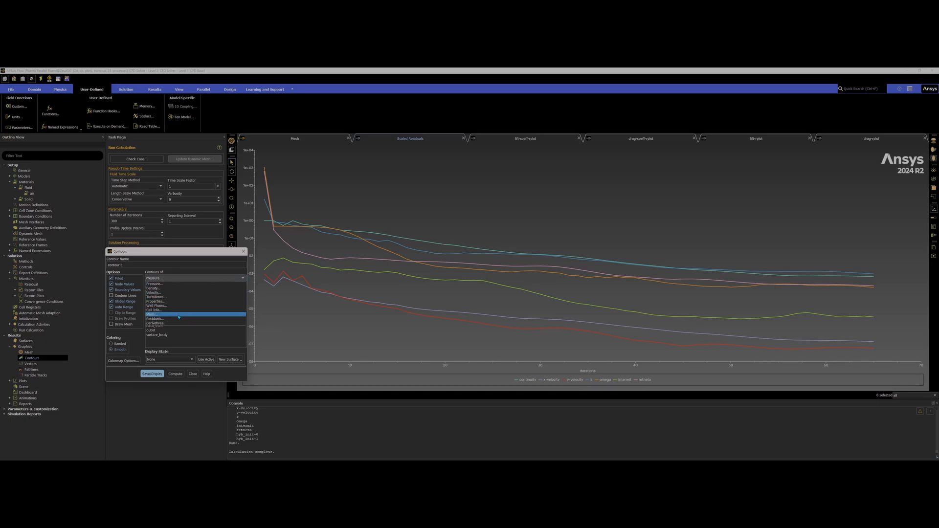
{"action": "left_click", "coordinate": [170, 297]}
{"action": "left_click", "coordinate": [195, 287]}
{"action": "scroll", "coordinate": [180, 313], "scroll_direction": "down", "scroll_amount": 2}
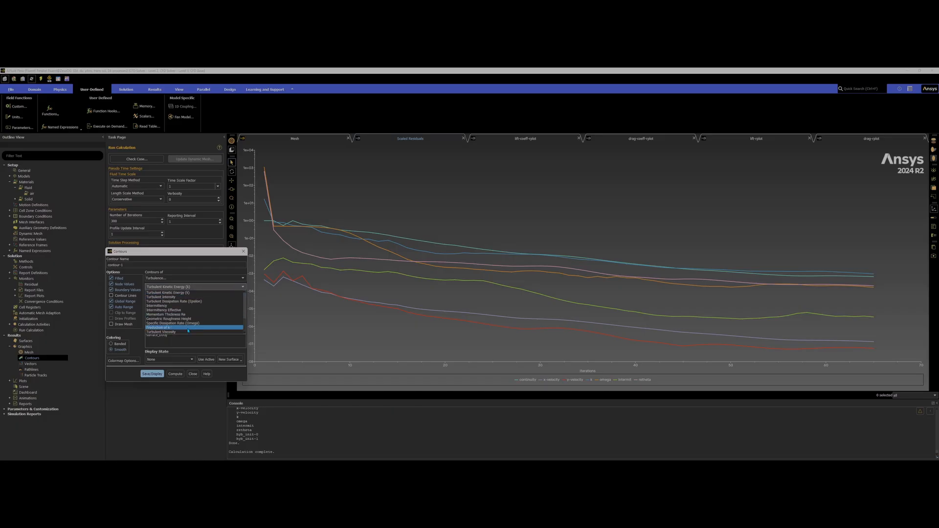
{"action": "left_click", "coordinate": [174, 327]}
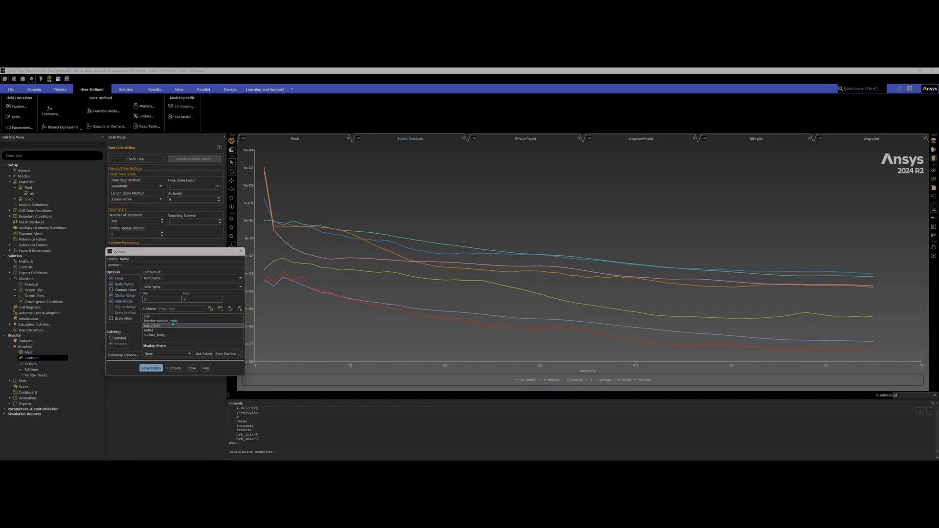
Step: Apply the contour to the airfoil wall surface, display it and examine the Wall Yplus distribution around the profile
{"action": "left_click", "coordinate": [159, 326]}
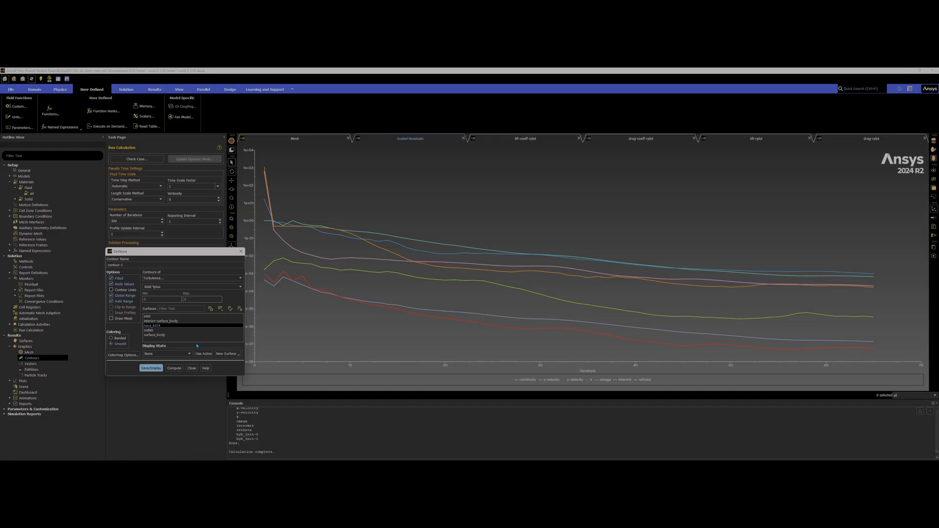
{"action": "left_click", "coordinate": [151, 367]}
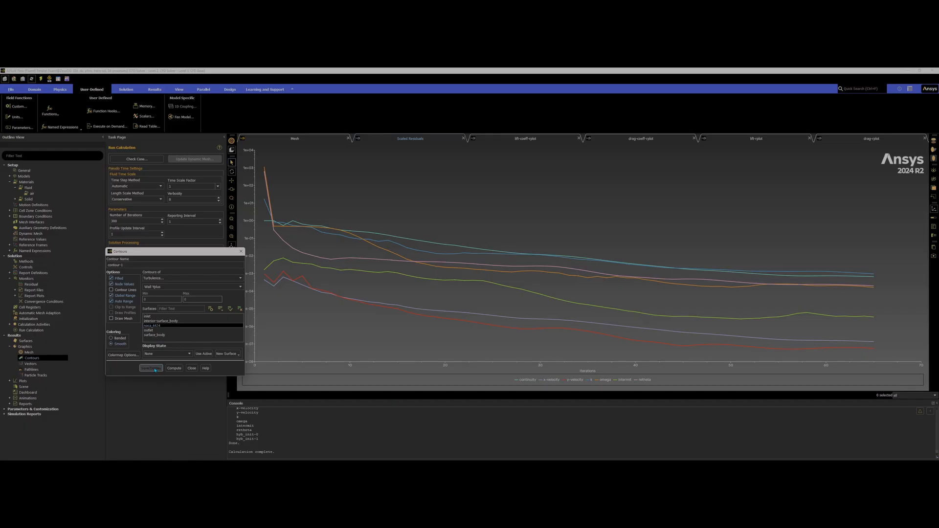
{"action": "left_click", "coordinate": [191, 368]}
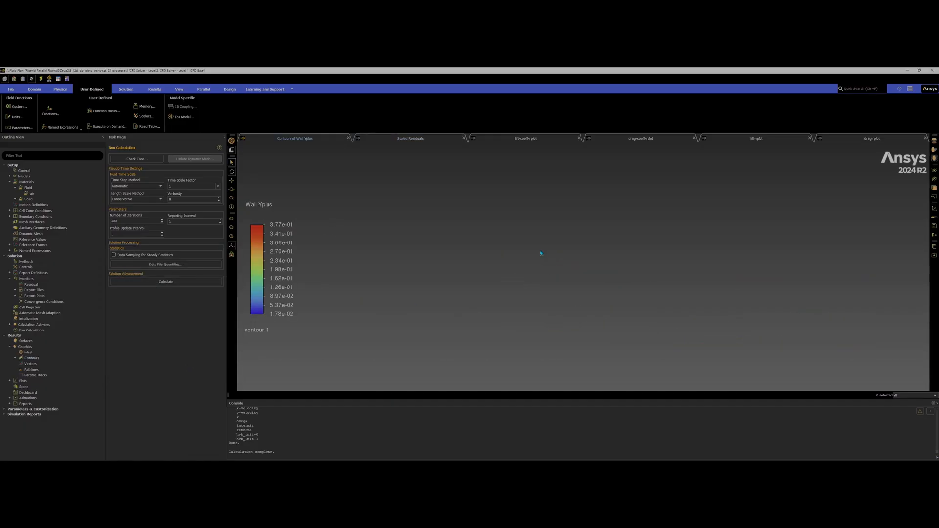
{"action": "scroll", "coordinate": [541, 253], "scroll_direction": "up", "scroll_amount": 10}
{"action": "mouse_move", "coordinate": [278, 231]}
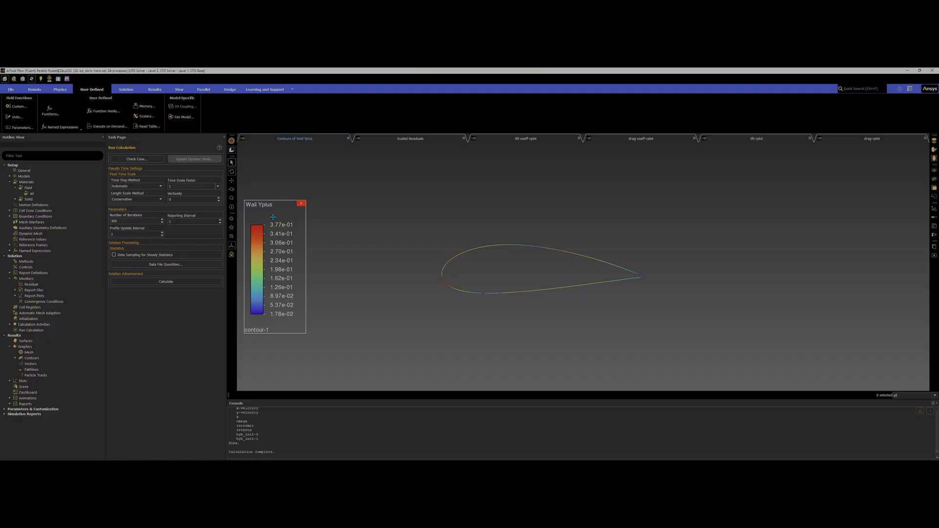
{"action": "scroll", "coordinate": [542, 277], "scroll_direction": "down", "scroll_amount": 3}
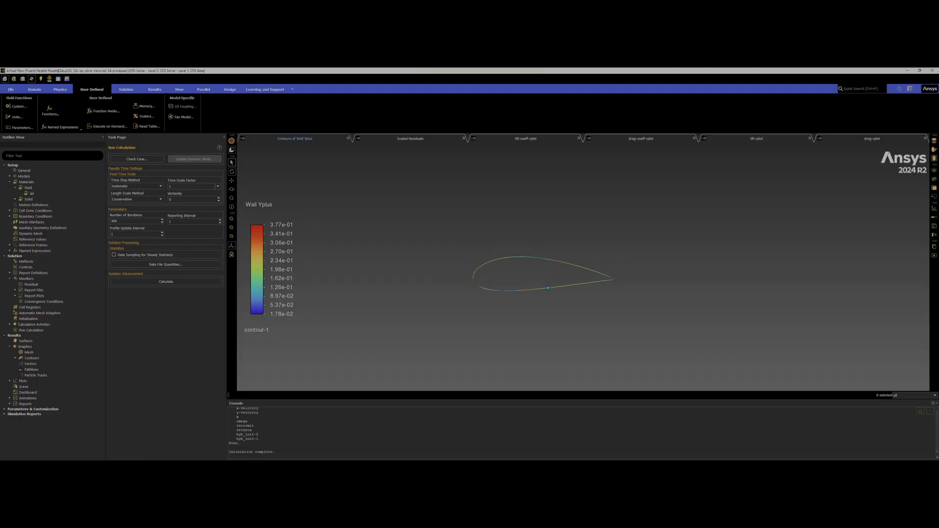
{"action": "scroll", "coordinate": [548, 286], "scroll_direction": "up", "scroll_amount": 7}
{"action": "scroll", "coordinate": [547, 287], "scroll_direction": "down", "scroll_amount": 4}
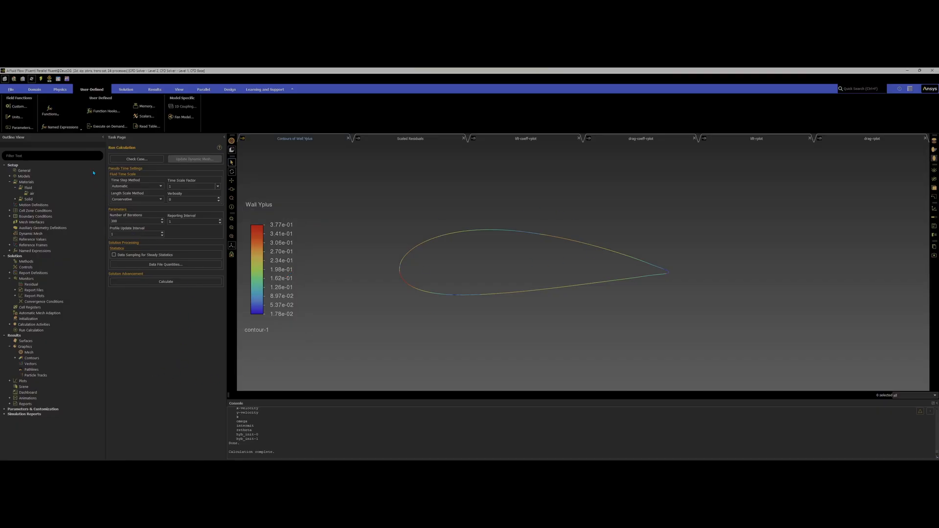
Step: Close Fluent, using the settings changes for the current calculation only
{"action": "left_click", "coordinate": [11, 89]}
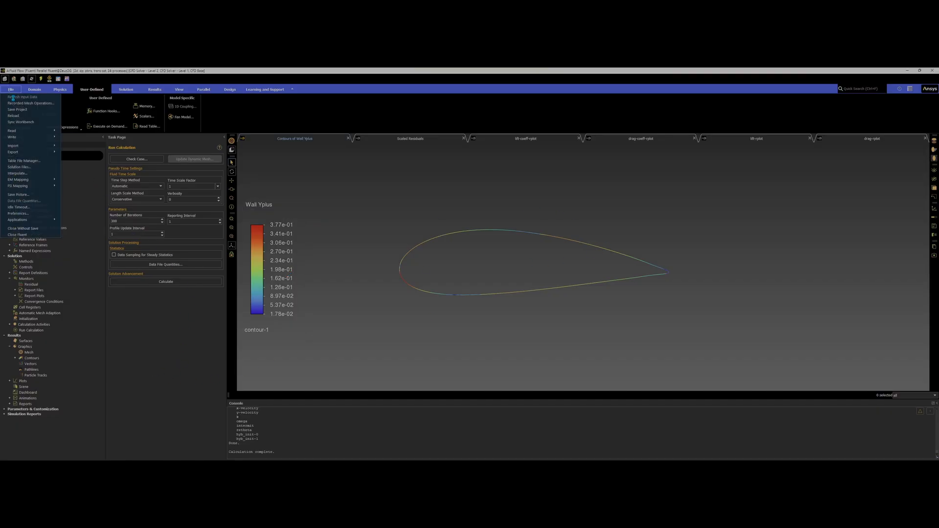
{"action": "left_click", "coordinate": [22, 235]}
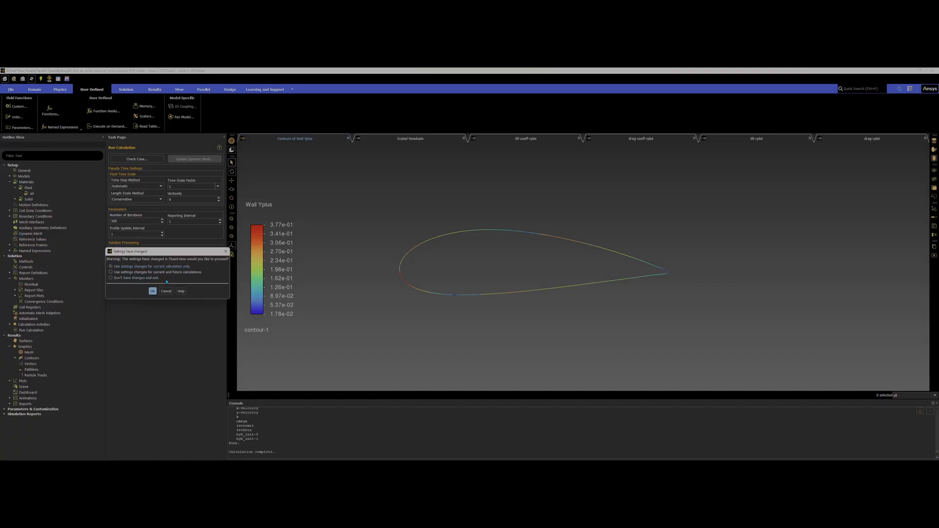
{"action": "left_click", "coordinate": [153, 291]}
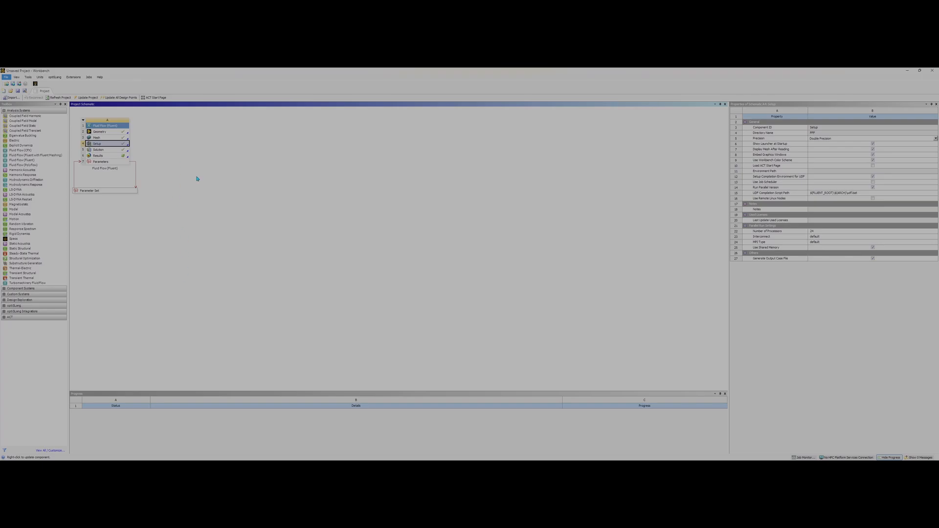
Step: Open the Parameter Set in Workbench and switch the AoA unit in the design points table to degrees
{"action": "double_click", "coordinate": [131, 192]}
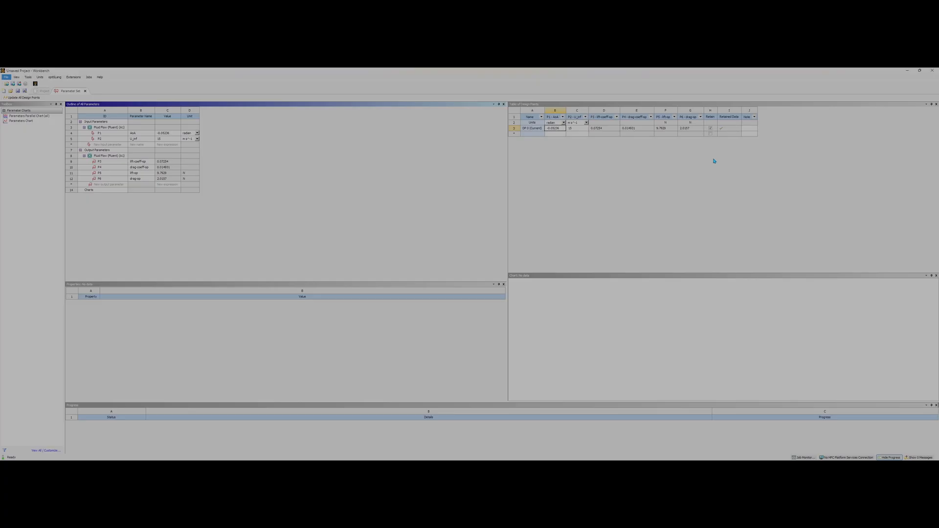
{"action": "left_click", "coordinate": [45, 92]}
{"action": "double_click", "coordinate": [137, 190]}
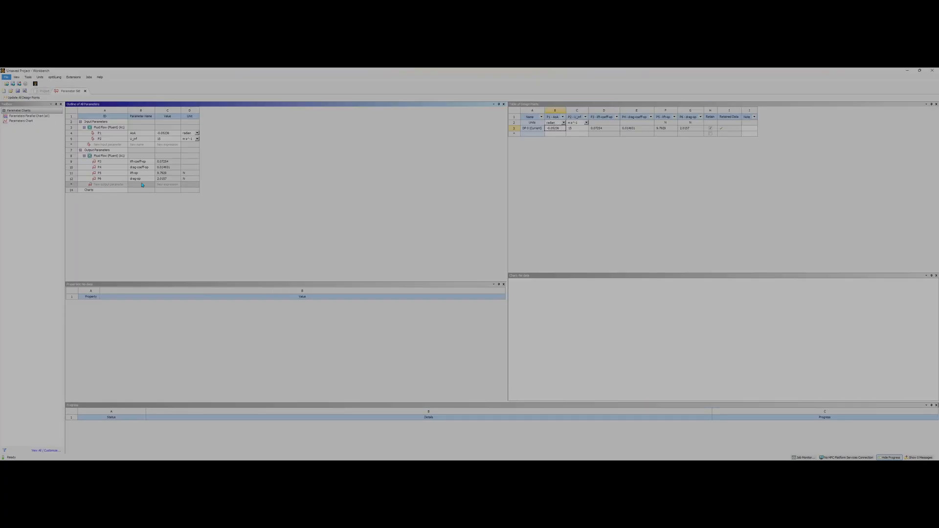
{"action": "left_click", "coordinate": [564, 123]}
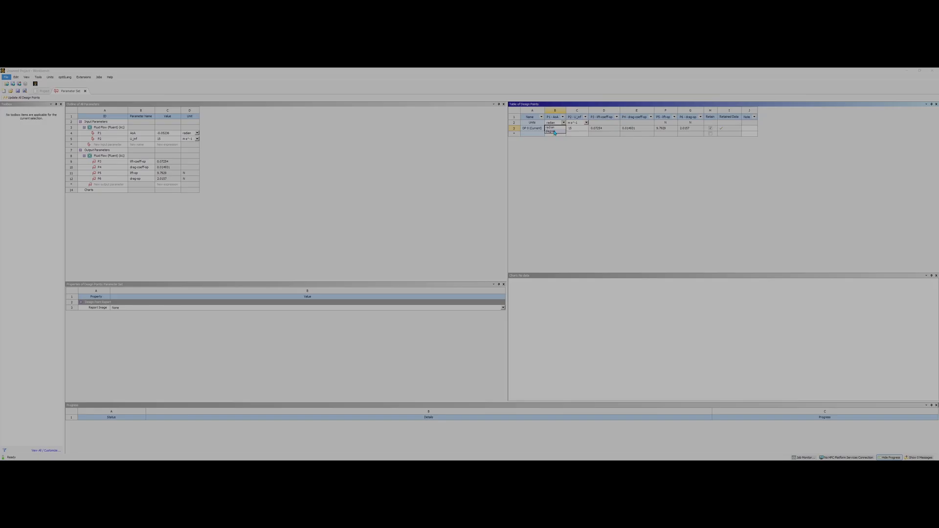
{"action": "left_click", "coordinate": [554, 132]}
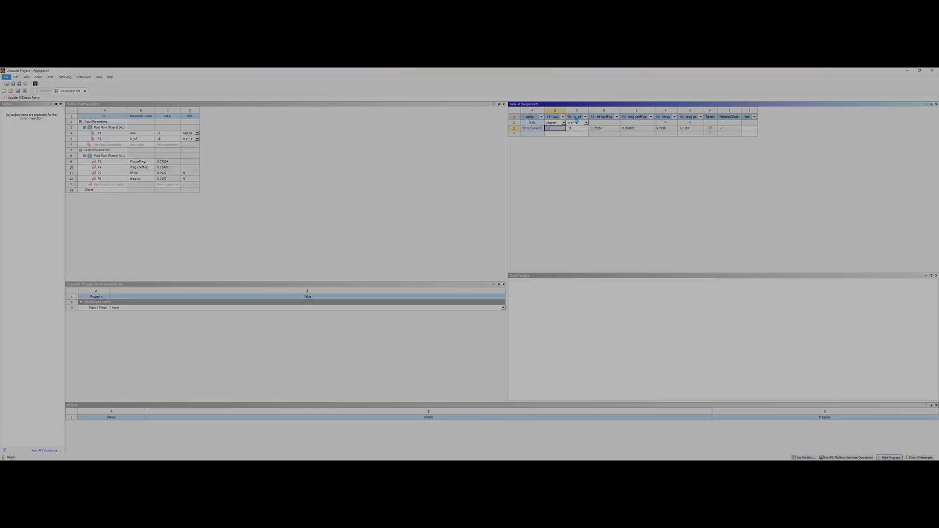
Step: Add eight design points with angles of attack of 0, 3, 6, 9, 12, 15, 18 and 21 degrees
{"action": "left_click", "coordinate": [552, 133]}
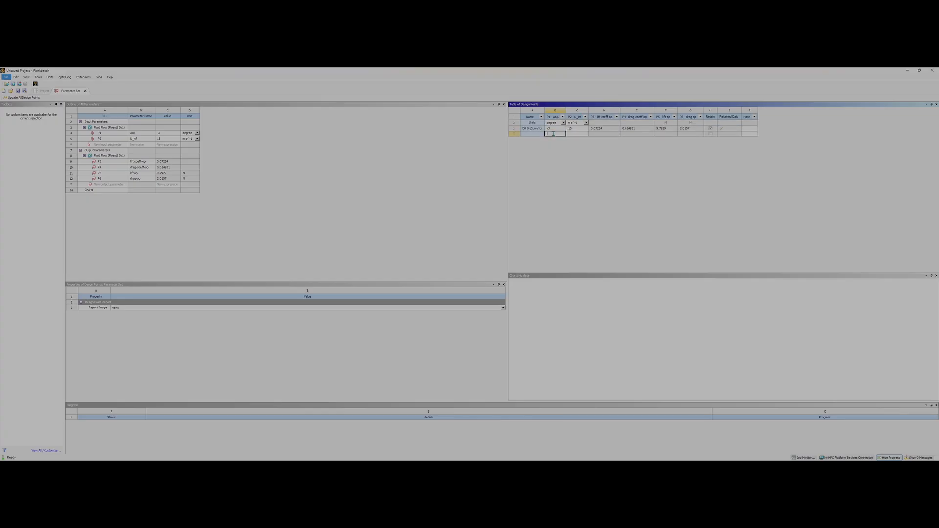
{"action": "type", "text": "0"}
{"action": "key", "text": "Return"}
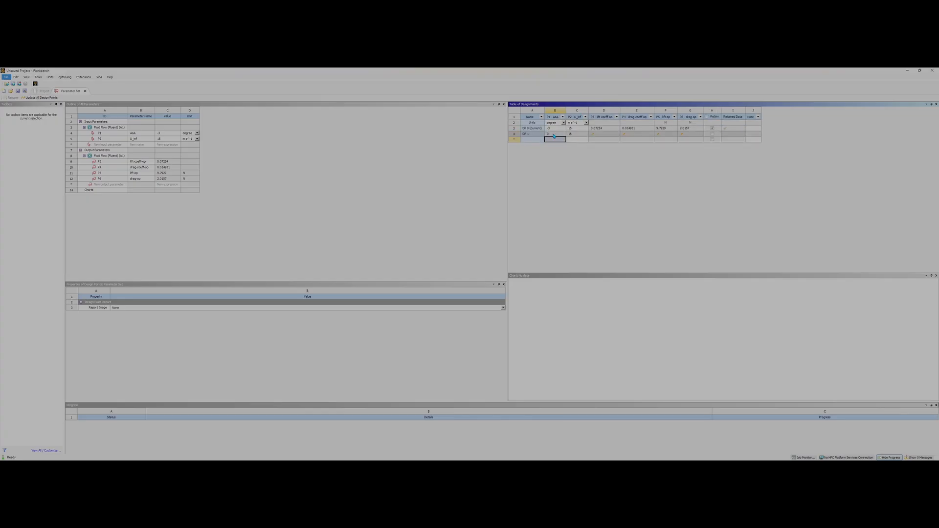
{"action": "type", "text": "3"}
{"action": "key", "text": "Return"}
{"action": "type", "text": "6"}
{"action": "key", "text": "Return"}
{"action": "type", "text": "9"}
{"action": "key", "text": "Return"}
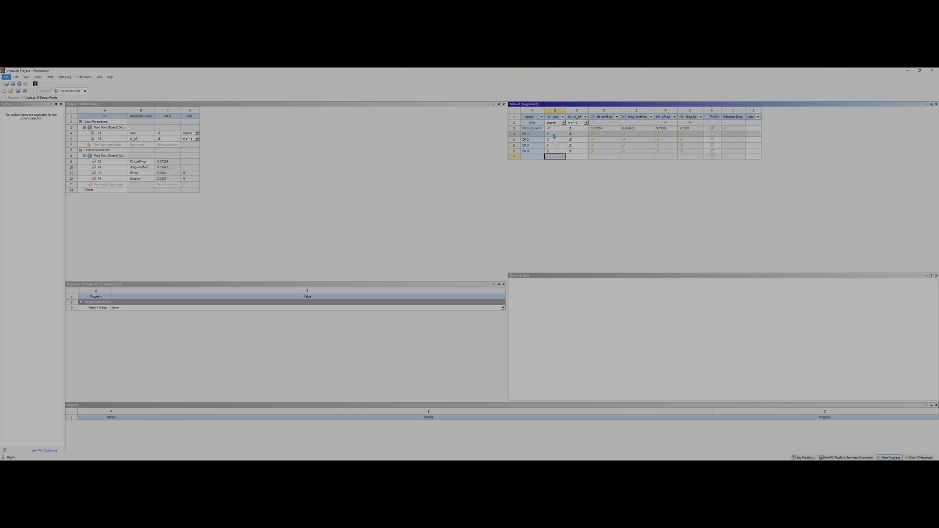
{"action": "type", "text": "12"}
{"action": "key", "text": "Return"}
{"action": "type", "text": "1"}
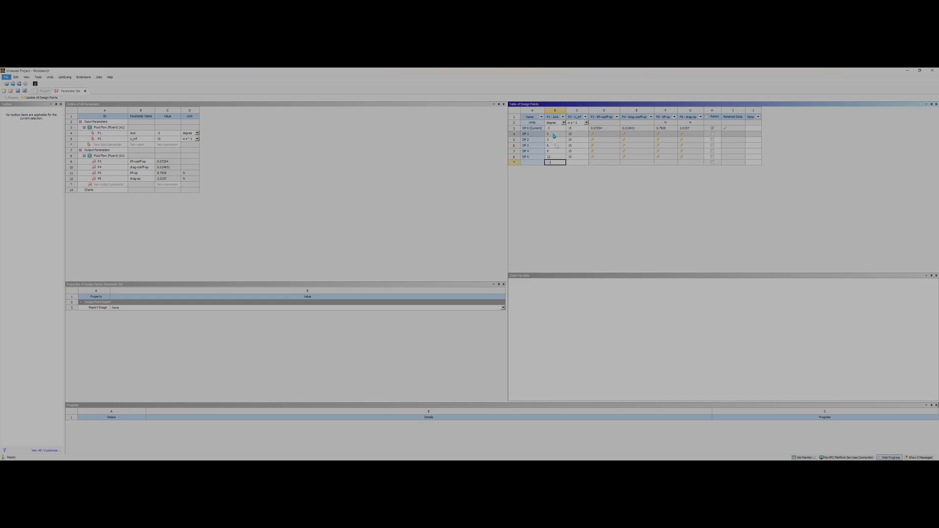
{"action": "type", "text": "5"}
{"action": "key", "text": "Return"}
{"action": "type", "text": "18"}
{"action": "key", "text": "Return"}
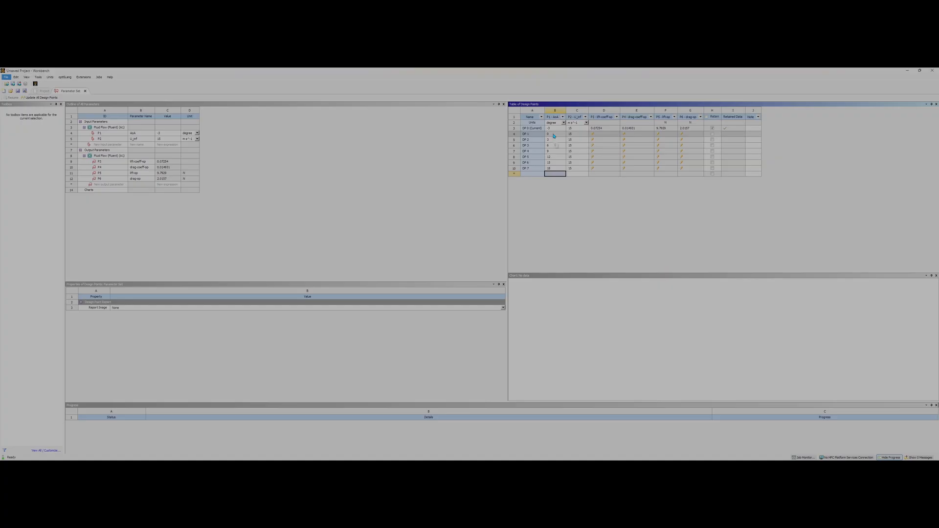
{"action": "type", "text": "21"}
{"action": "key", "text": "Return"}
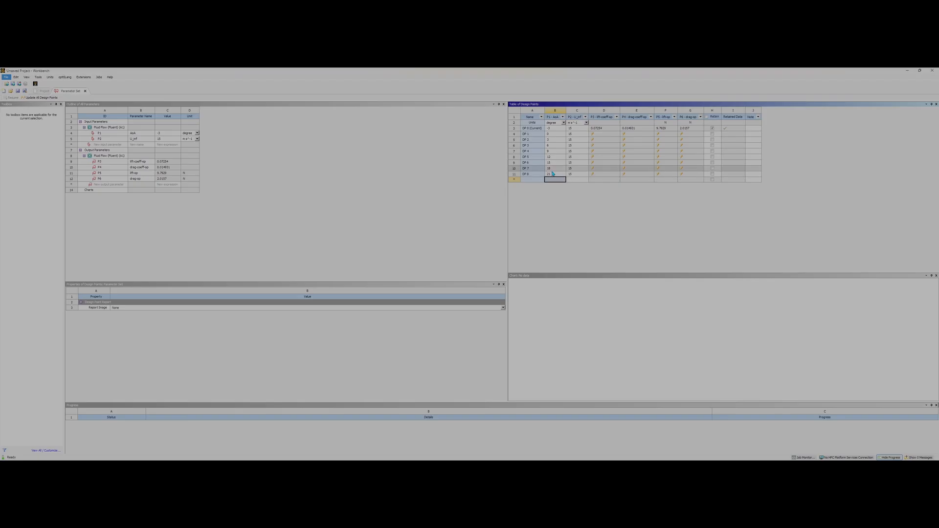
Step: Update design points DP 1 to DP 8 to compute their lift and drag outputs
{"action": "left_click", "coordinate": [604, 133]}
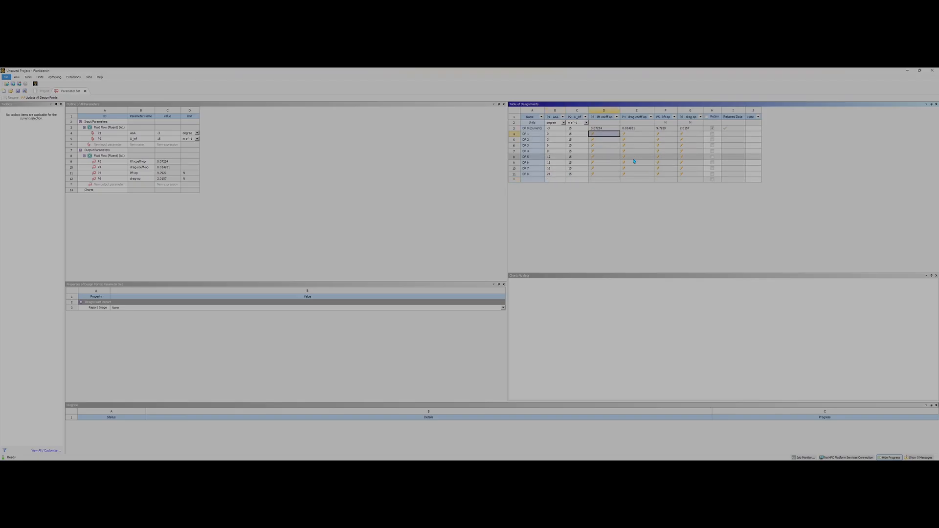
{"action": "left_click", "coordinate": [683, 177], "text": "shift"}
{"action": "right_click", "coordinate": [683, 176]}
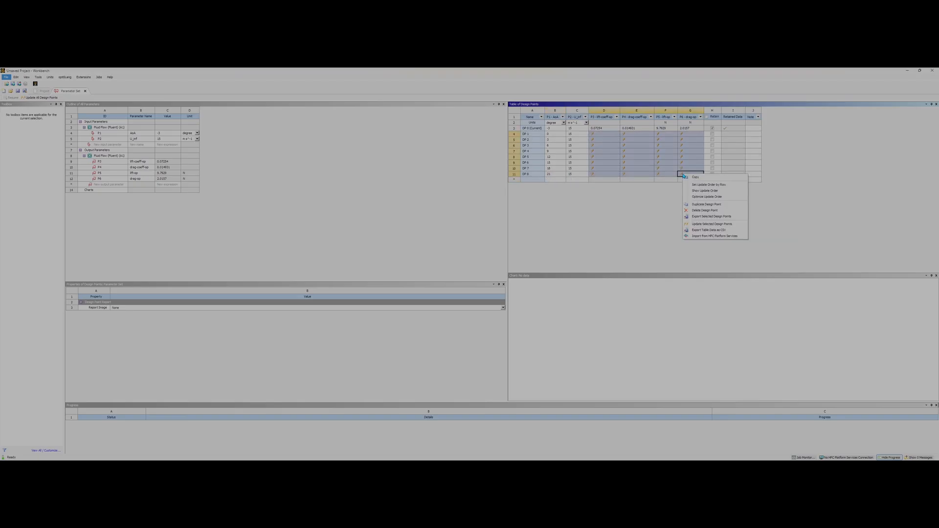
{"action": "left_click", "coordinate": [703, 225]}
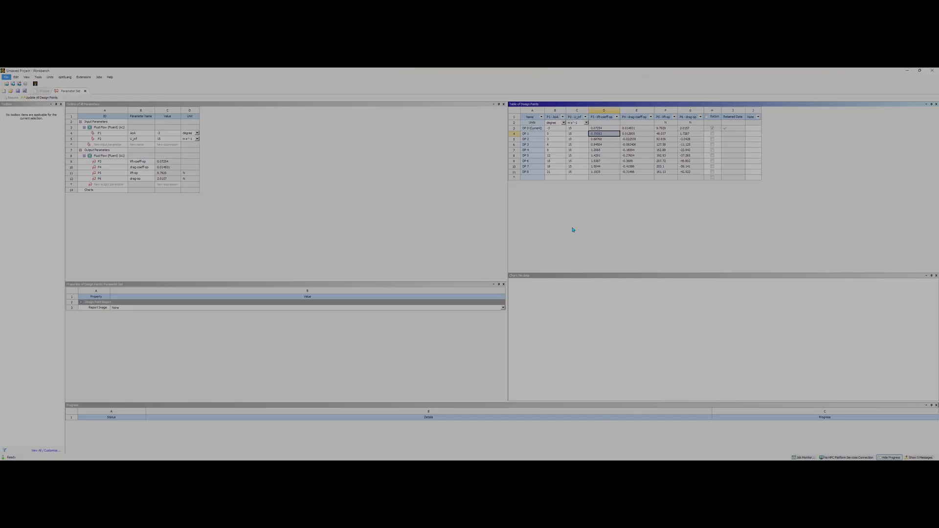
Step: Copy the AoA, velocity, lift and drag values of all design points from the table
{"action": "left_click", "coordinate": [553, 129]}
{"action": "left_click", "coordinate": [684, 172], "text": "shift"}
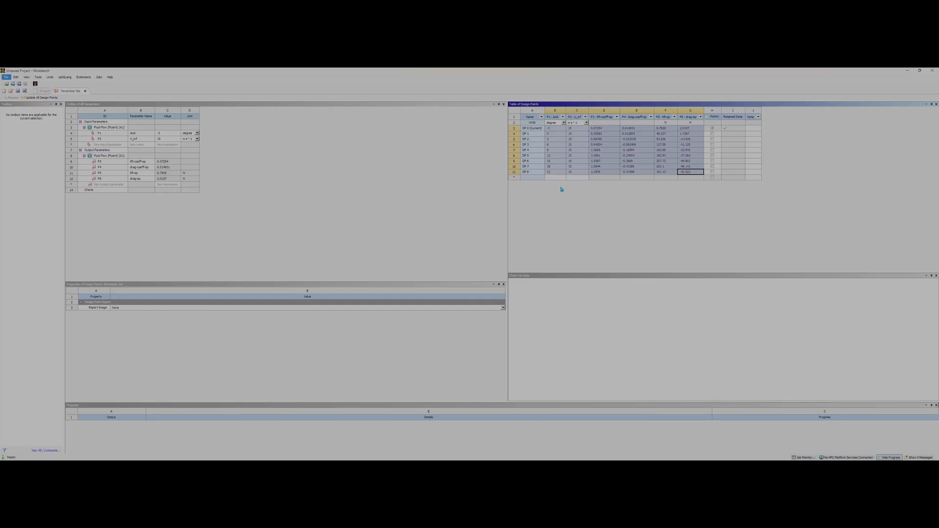
{"action": "left_click", "coordinate": [628, 178]}
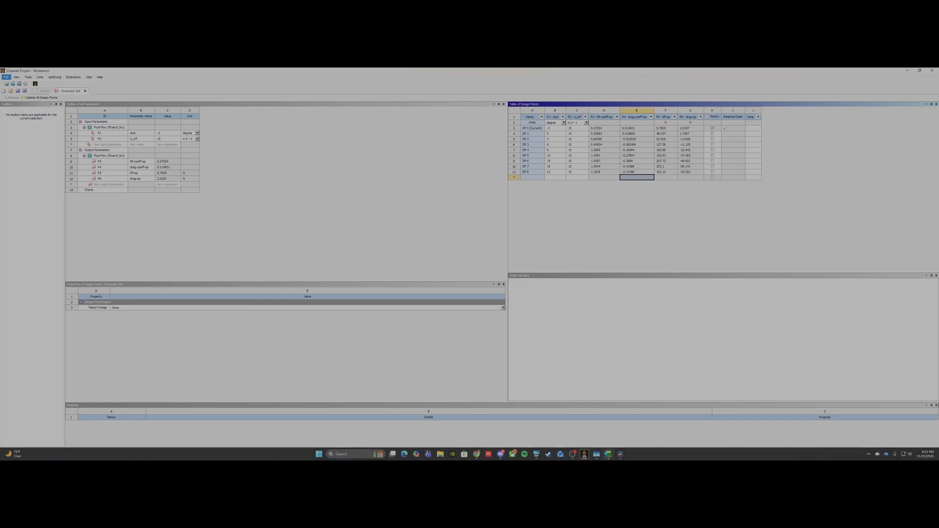
Step: Switch to Excel, place it side by side with Workbench, and paste the copied results into Sheet2 starting at cell C5
{"action": "mouse_move", "coordinate": [607, 454]}
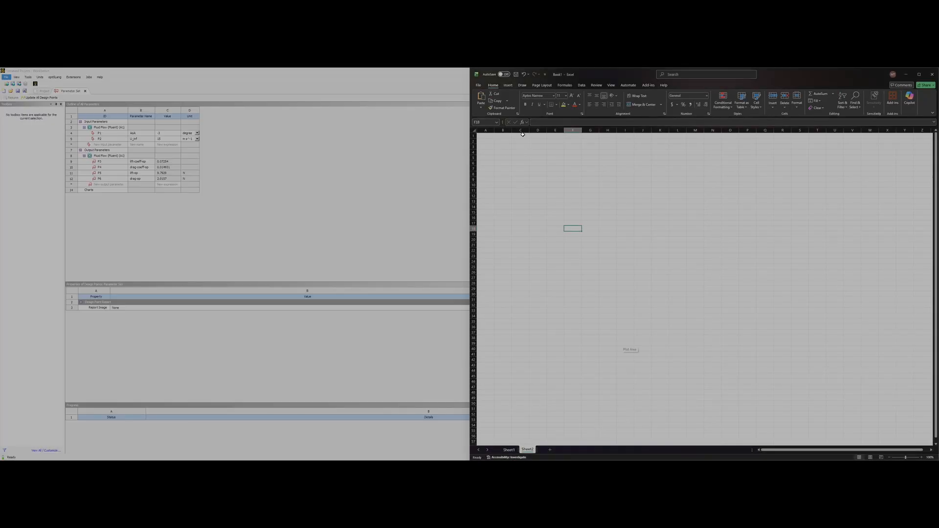
{"action": "left_click_drag", "start_coordinate": [608, 80], "coordinate": [1, 219]}
{"action": "left_click", "coordinate": [570, 169]}
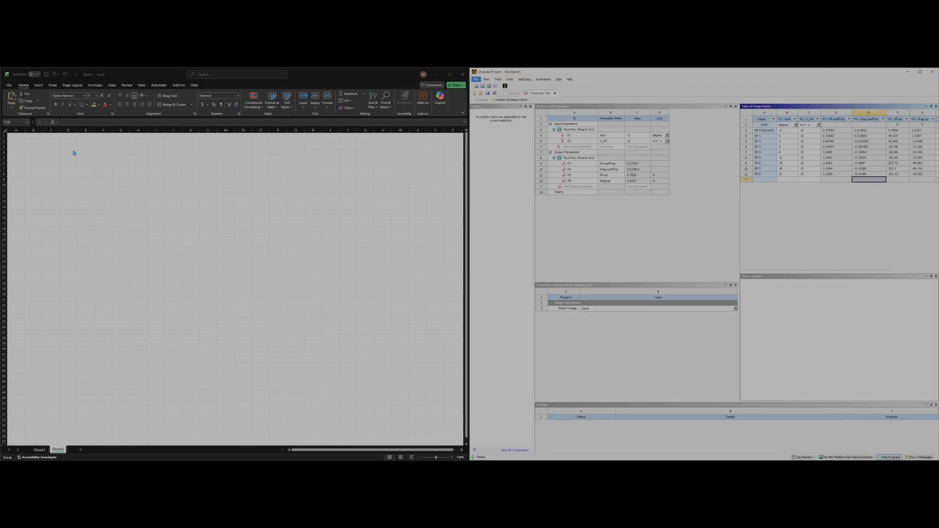
{"action": "left_click", "coordinate": [51, 158]}
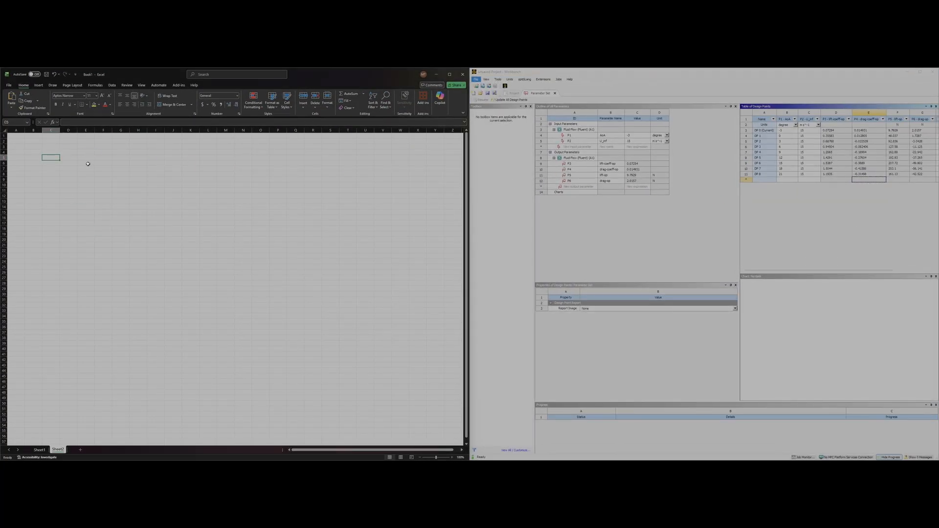
{"action": "type", "text": "-3\t15\t0.07254\t0.014931\t9.792866\t2.015657 0\t15\t0.355828\t0.012805\t48.03677\t1.728717 3\t15\t0.687676\t-0.02254\t92.83623\t-3.04281 6\t15\t0.945043\t-0.08241\t127.5808\t-11.1249 9\t15\t1.206515\t-0.16994\t162.8795\t-22.9419 12\t15\t1.42912\t-0.27604\t192.9312\t-37.2654 15\t15\t1.538688\t-0.3689\t207.7229\t-49.8017 18\t15\t1.504441\t-0.41586\t203.0995\t-56.1409 21\t15\t1.19353\t-0.31498\t161.1266\t-42.5218"}
{"action": "left_click", "coordinate": [166, 179]}
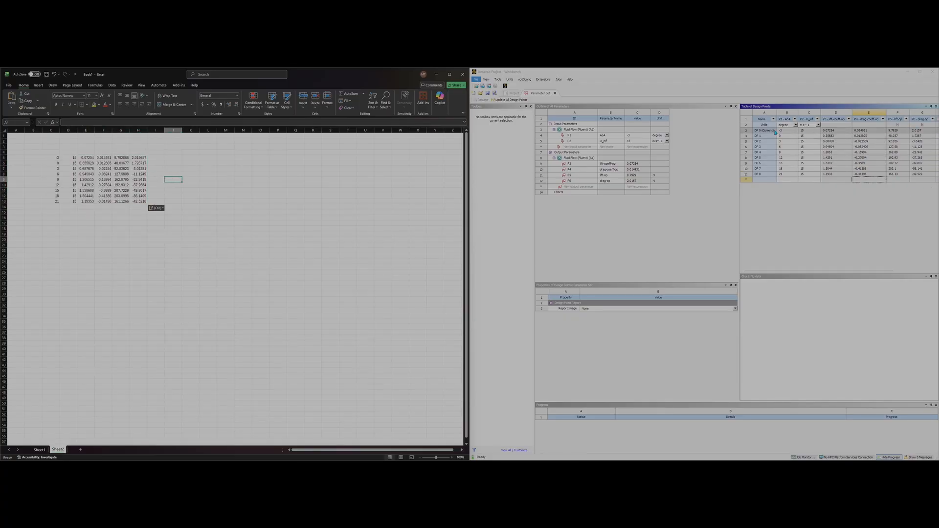
Step: Label the pasted results columns in row 4, starting at C4, with AoA, Velocity, CL, CD, L and D
{"action": "left_click", "coordinate": [58, 152]}
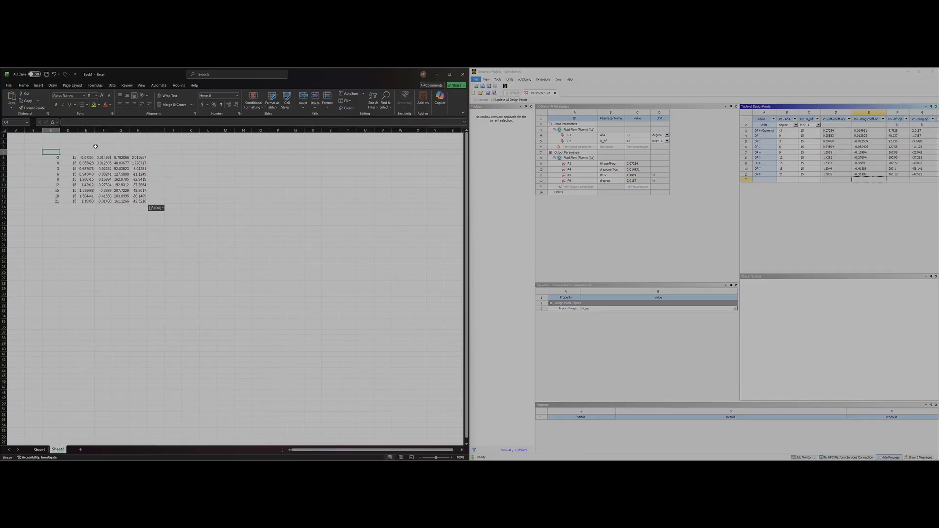
{"action": "type", "text": "AoA"}
{"action": "key", "text": "Tab"}
{"action": "type", "text": "Velocity"}
{"action": "key", "text": "Tab"}
{"action": "type", "text": "CL"}
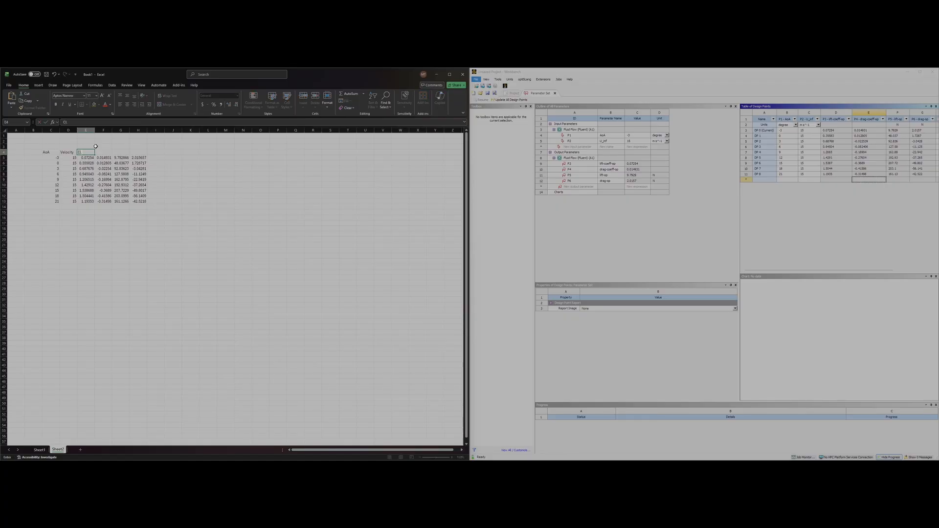
{"action": "key", "text": "Tab"}
{"action": "key", "text": "BackSpace"}
{"action": "key", "text": "Tab"}
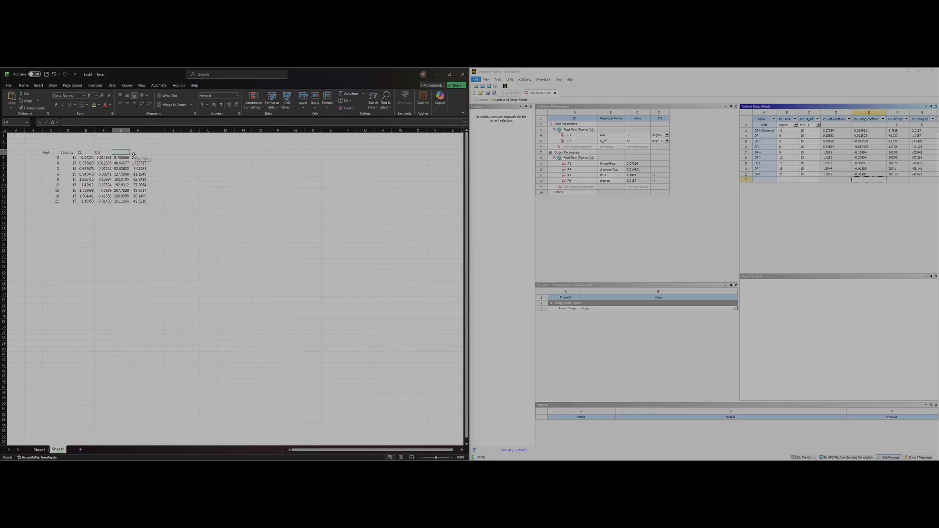
{"action": "type", "text": "L"}
{"action": "key", "text": "Tab"}
{"action": "type", "text": "D"}
Step: Merge and center E3:H3 above the four pasted result columns and enter the heading FLUENT
{"action": "left_click", "coordinate": [186, 151]}
{"action": "left_click_drag", "start_coordinate": [86, 146], "coordinate": [135, 150]}
{"action": "left_click", "coordinate": [181, 105]}
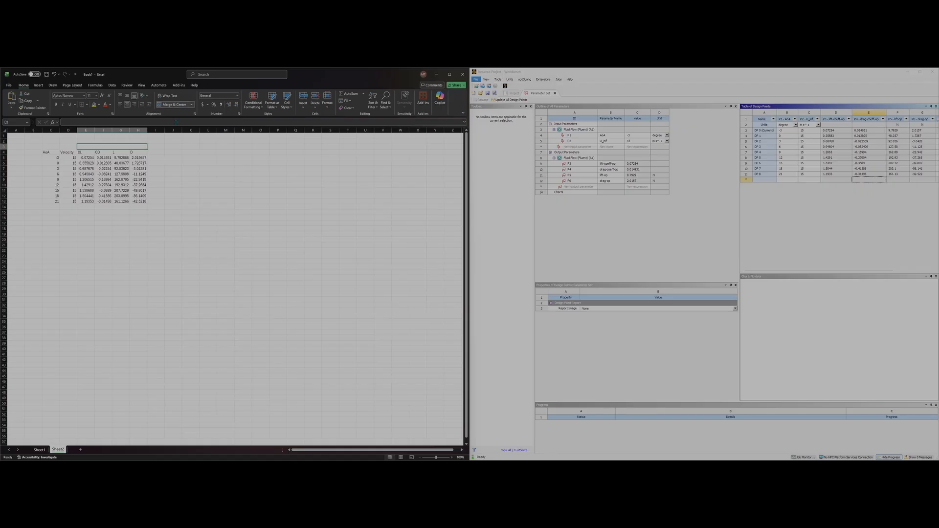
{"action": "type", "text": "FLUEN"}
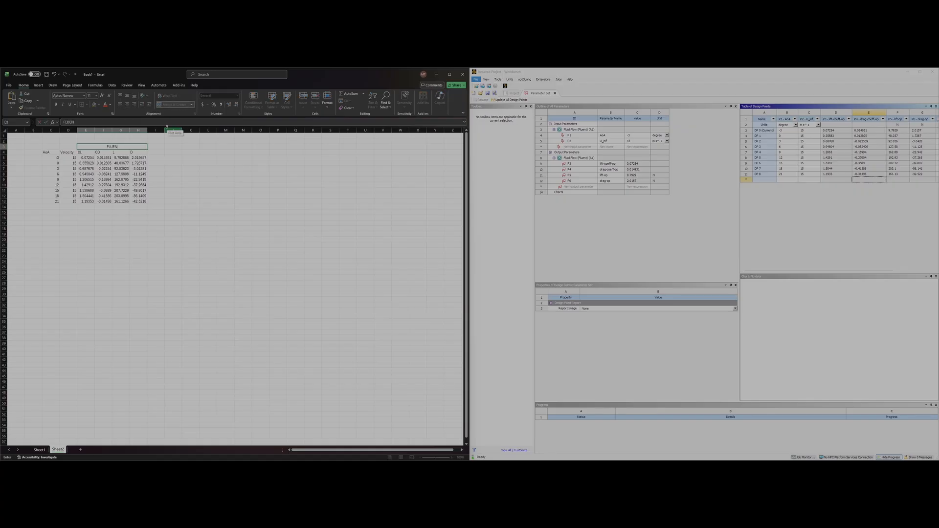
{"action": "type", "text": "T"}
{"action": "left_click", "coordinate": [207, 169]}
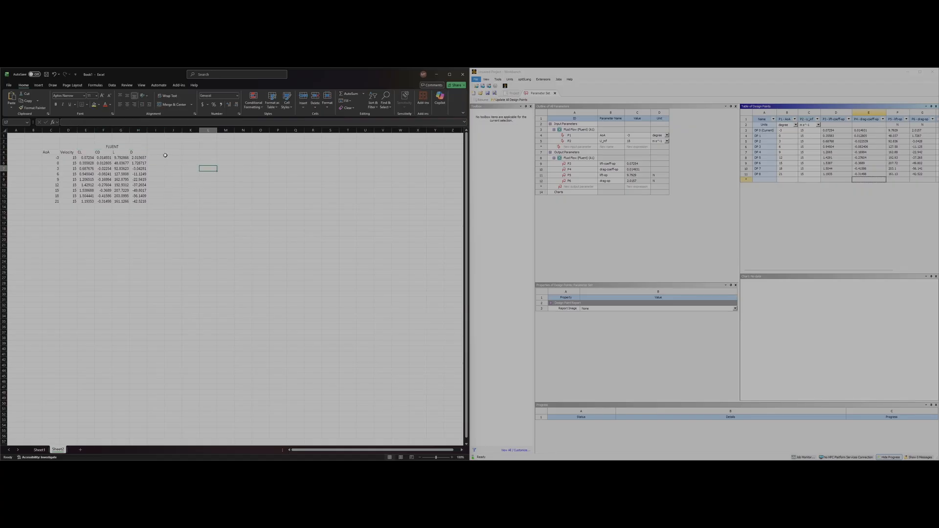
Step: Add a second set of headers CL, CD, L and D in cells I4 to L4
{"action": "left_click", "coordinate": [156, 152]}
{"action": "type", "text": "CL"}
{"action": "key", "text": "Tab"}
{"action": "type", "text": "CD"}
{"action": "key", "text": "Tab"}
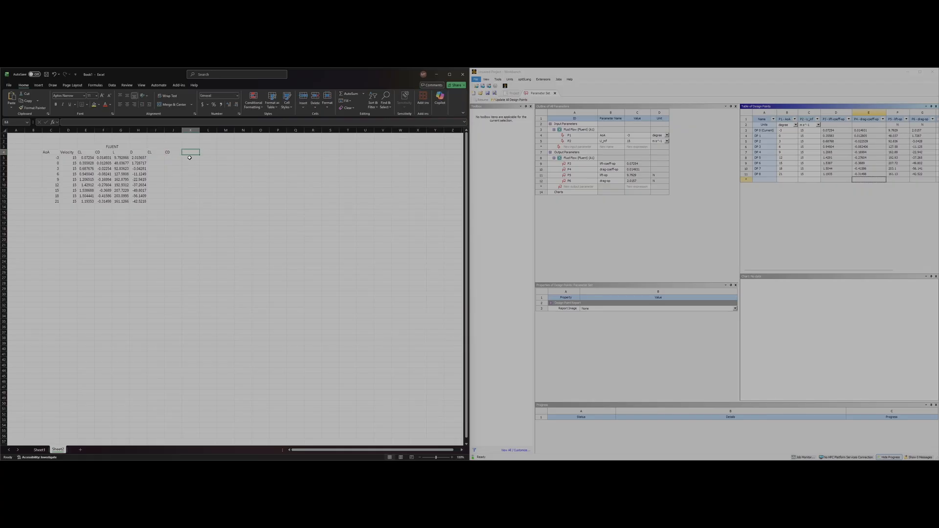
{"action": "type", "text": "L"}
{"action": "key", "text": "Tab"}
{"action": "type", "text": "D"}
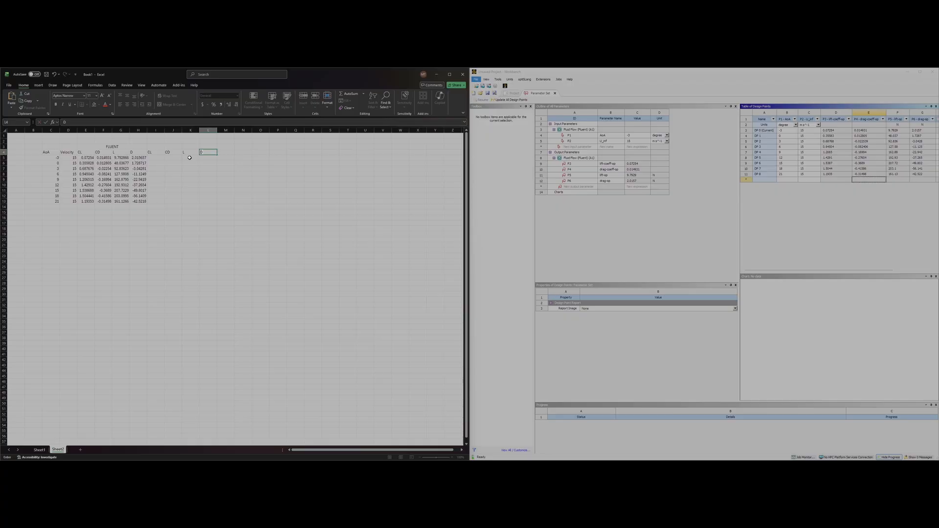
{"action": "left_click", "coordinate": [243, 180]}
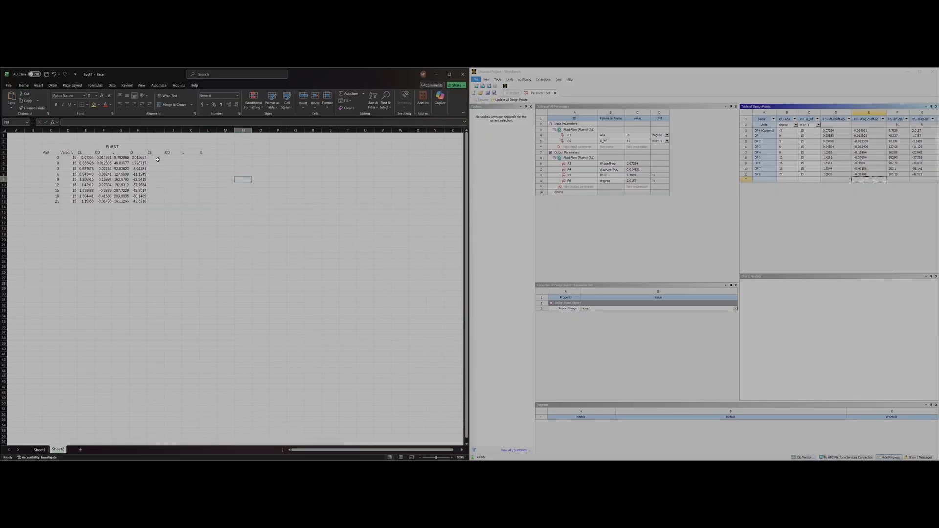
Step: Switch to Chrome, open NASA's Force Balance Coordinates page in a new tab, and place the window beside Excel
{"action": "left_click", "coordinate": [159, 160]}
{"action": "mouse_move", "coordinate": [476, 454]}
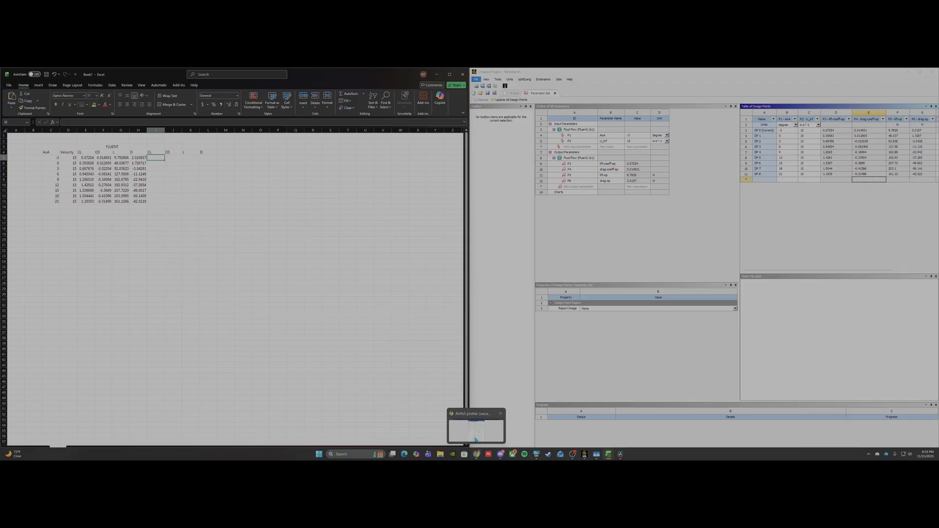
{"action": "left_click", "coordinate": [476, 435]}
{"action": "key", "text": "ctrl+t"}
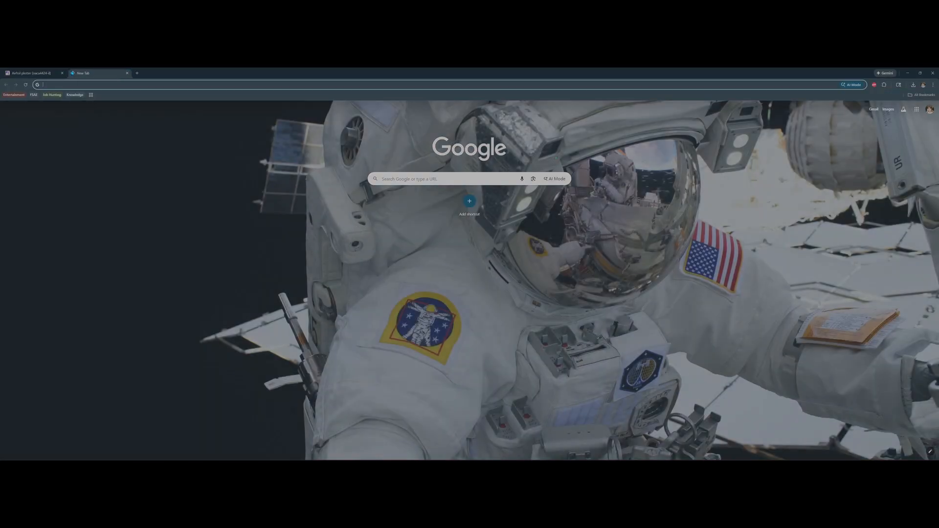
{"action": "type", "text": "nasa"}
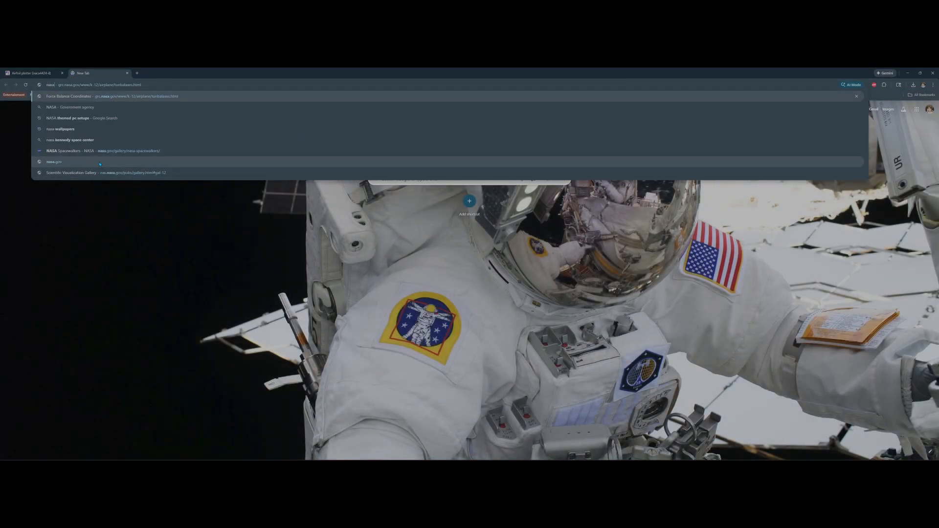
{"action": "key", "text": "Return"}
{"action": "left_click_drag", "start_coordinate": [469, 74], "coordinate": [937, 195]}
Step: Examine the axes diagram and the lift and drag equations on the Force Balance Coordinates page
{"action": "scroll", "coordinate": [746, 243], "scroll_direction": "down", "scroll_amount": 2}
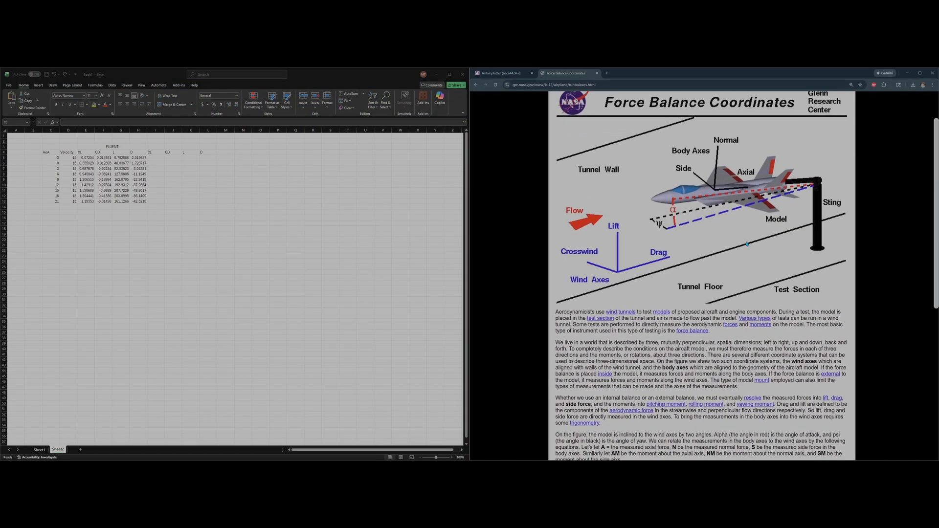
{"action": "scroll", "coordinate": [747, 243], "scroll_direction": "up", "scroll_amount": 2}
{"action": "scroll", "coordinate": [690, 243], "scroll_direction": "down", "scroll_amount": 7}
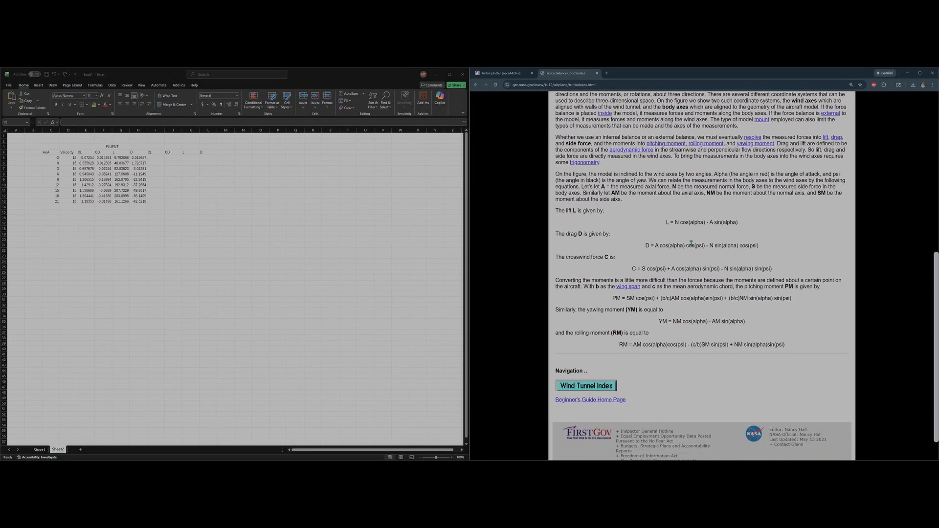
{"action": "scroll", "coordinate": [691, 243], "scroll_direction": "up", "scroll_amount": 5}
{"action": "scroll", "coordinate": [685, 249], "scroll_direction": "down", "scroll_amount": 2}
{"action": "scroll", "coordinate": [681, 254], "scroll_direction": "up", "scroll_amount": 1}
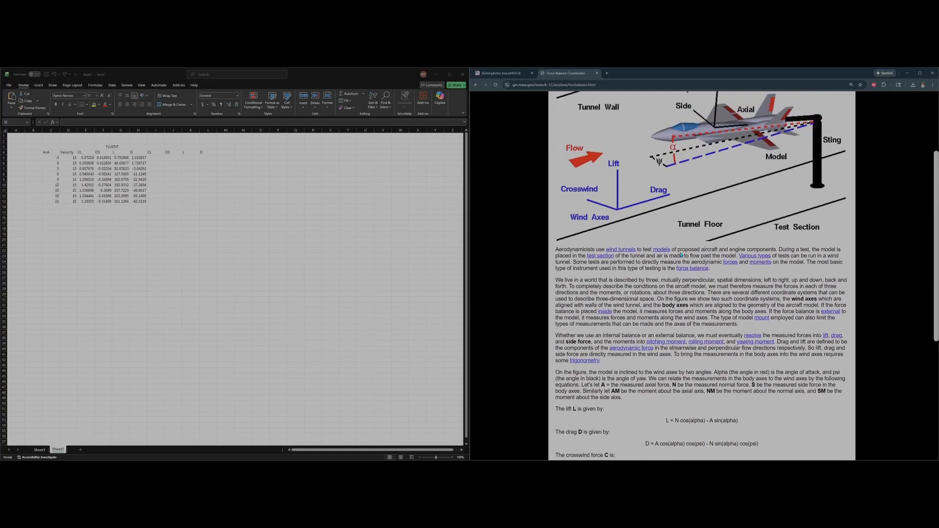
{"action": "scroll", "coordinate": [681, 255], "scroll_direction": "up", "scroll_amount": 1}
{"action": "scroll", "coordinate": [680, 255], "scroll_direction": "down", "scroll_amount": 2}
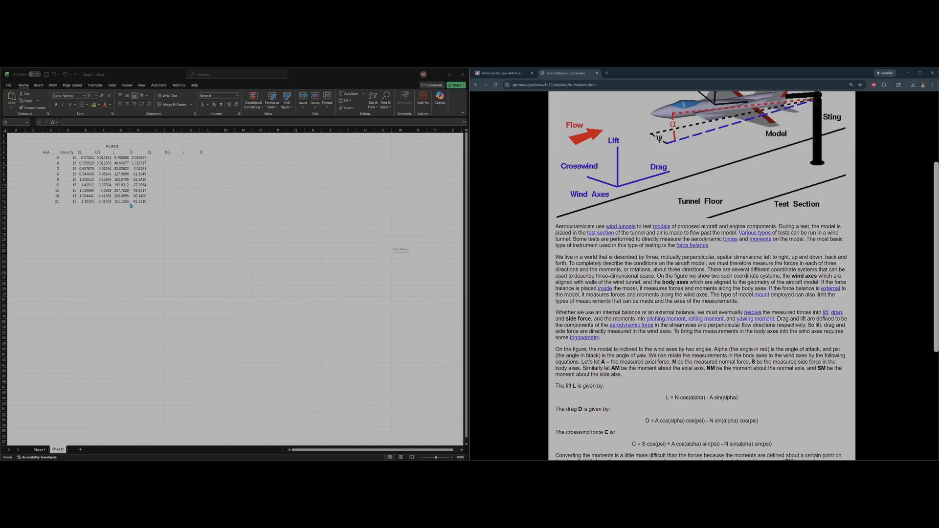
Step: Enter the corrected lift coefficient formula =E5*COS(RADIANS(C5))-F5*SIN(C5) in cell I5 of the Excel sheet, accepting the suggested bracket correction
{"action": "left_click", "coordinate": [157, 159]}
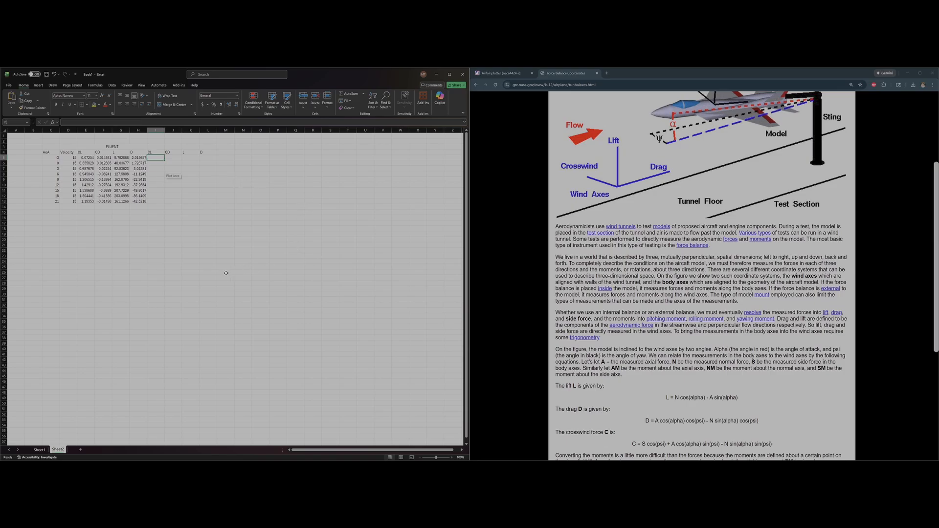
{"action": "left_click", "coordinate": [262, 250]}
{"action": "left_click", "coordinate": [159, 157]}
{"action": "type", "text": "="}
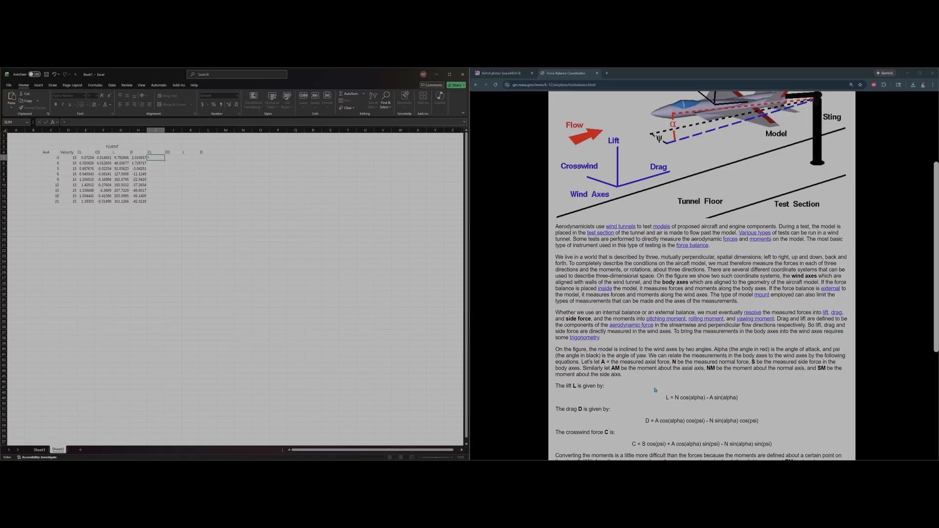
{"action": "left_click", "coordinate": [85, 158]}
{"action": "type", "text": "*COS(RADIANS"}
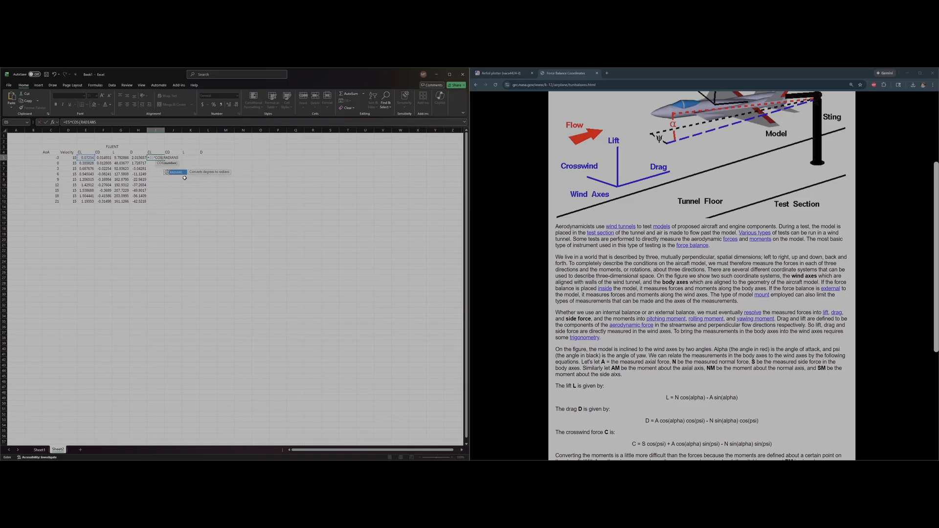
{"action": "type", "text": "("}
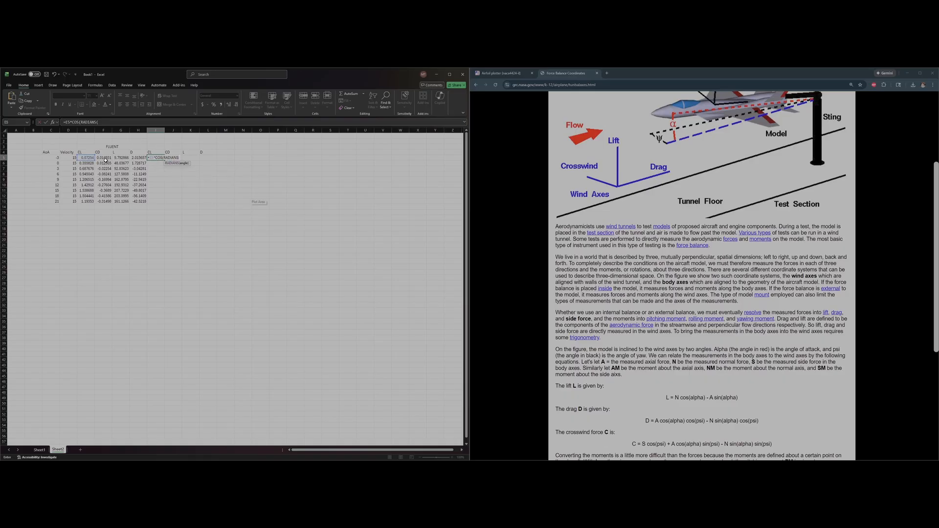
{"action": "left_click", "coordinate": [53, 158]}
{"action": "type", "text": ")"}
{"action": "type", "text": ")*"}
{"action": "left_click", "coordinate": [104, 157]}
{"action": "type", "text": "*SIN"}
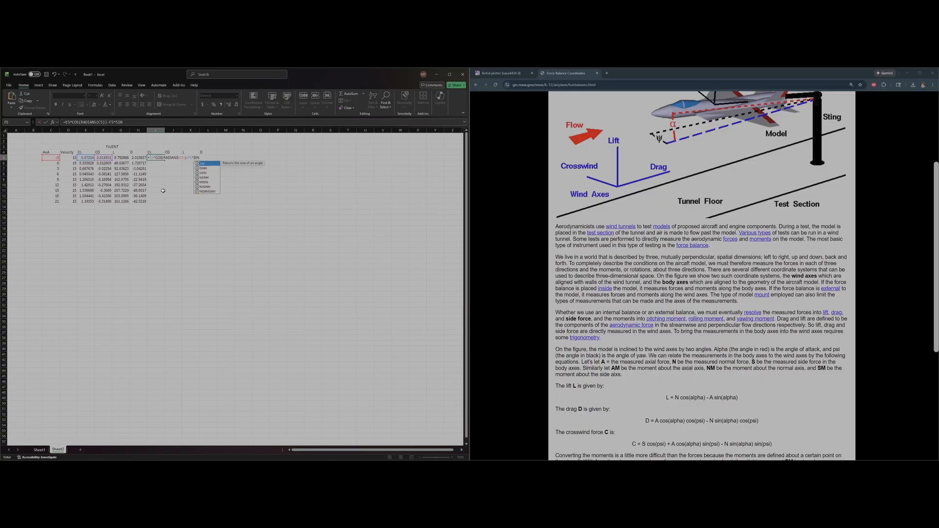
{"action": "type", "text": "("}
{"action": "left_click", "coordinate": [51, 157]}
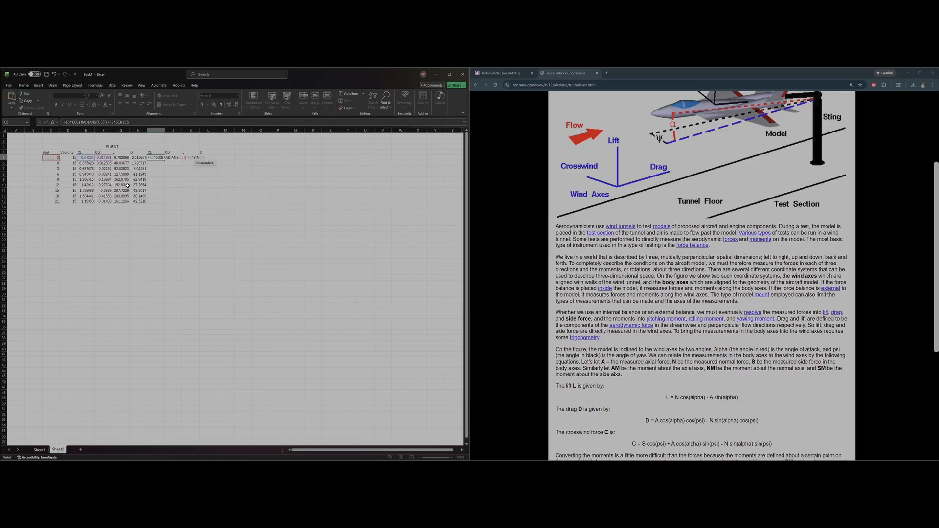
{"action": "type", "text": "))"}
{"action": "key", "text": "Return"}
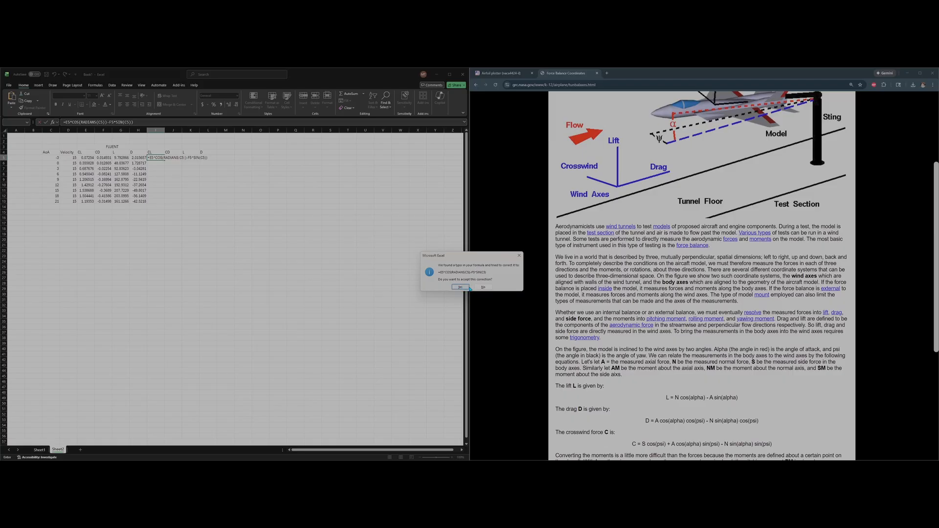
{"action": "left_click", "coordinate": [461, 287]}
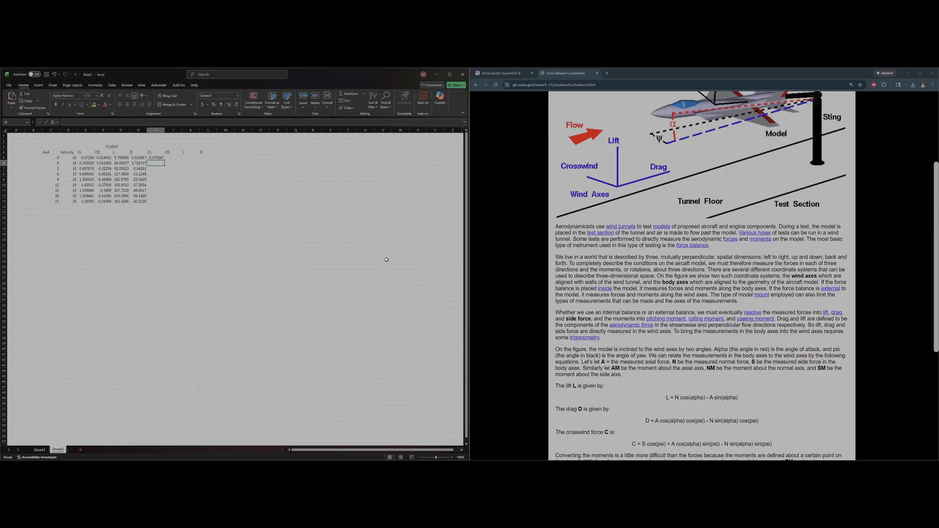
Step: Edit the I5 formula so the sine term uses RADIANS(C5)
{"action": "left_click", "coordinate": [153, 157]}
{"action": "left_click", "coordinate": [136, 121]}
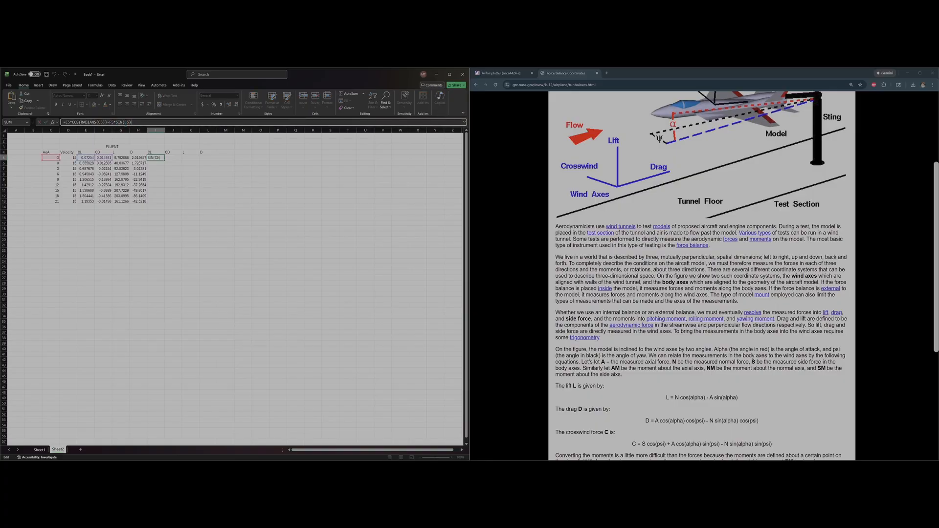
{"action": "double_click", "coordinate": [128, 121]}
{"action": "type", "text": "RADIANS("}
{"action": "left_click", "coordinate": [157, 120]}
{"action": "type", "text": ")"}
Step: Fill the I5 lift coefficient formula down through I13
{"action": "left_click", "coordinate": [165, 160]}
{"action": "double_click", "coordinate": [164, 160]}
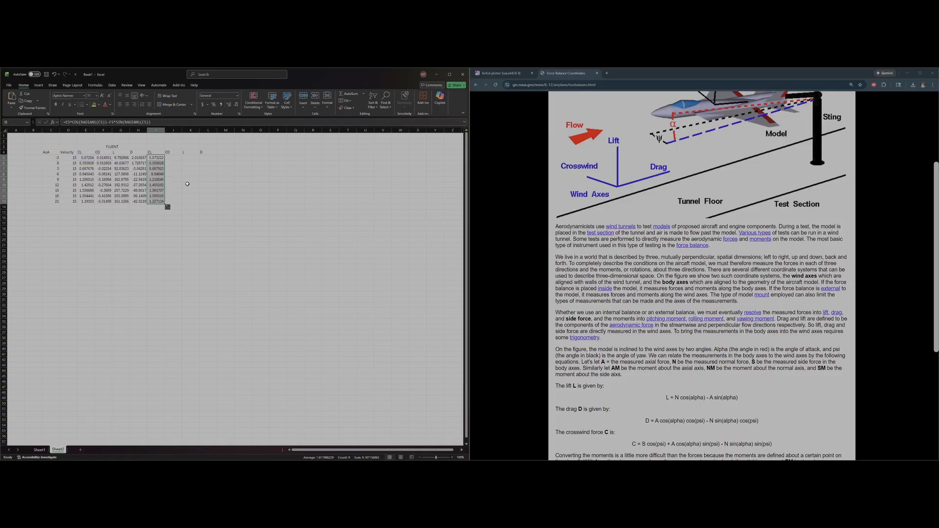
{"action": "left_click", "coordinate": [208, 207]}
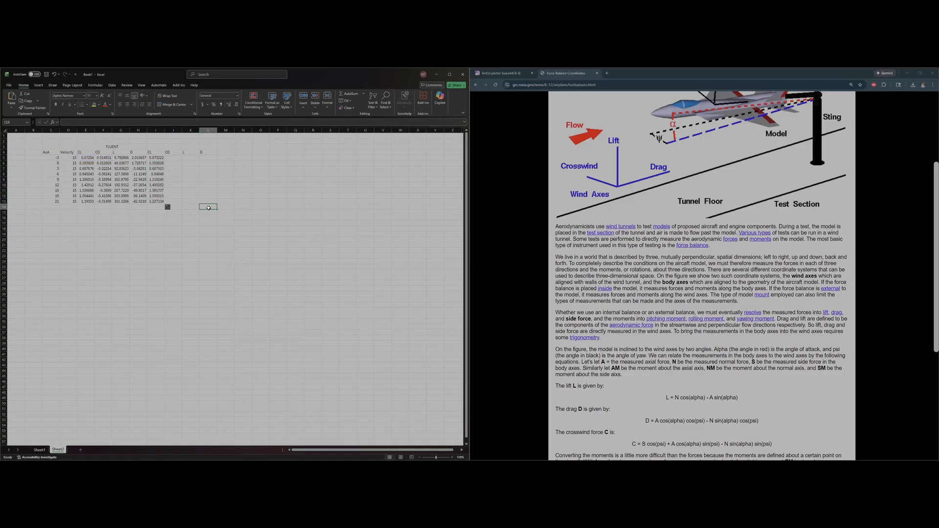
Step: Enter the first term of the drag coefficient formula, =E5*SIN(C5), in cell J5
{"action": "left_click", "coordinate": [173, 159]}
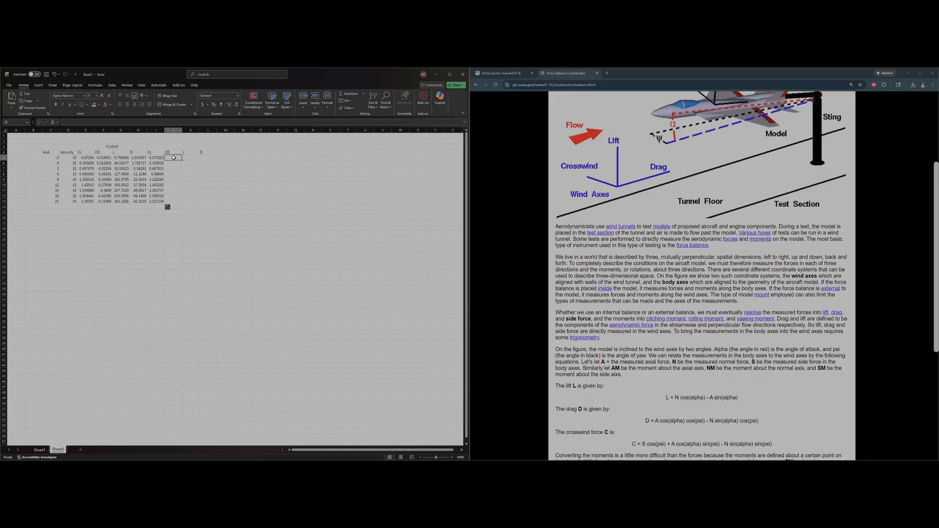
{"action": "type", "text": "="}
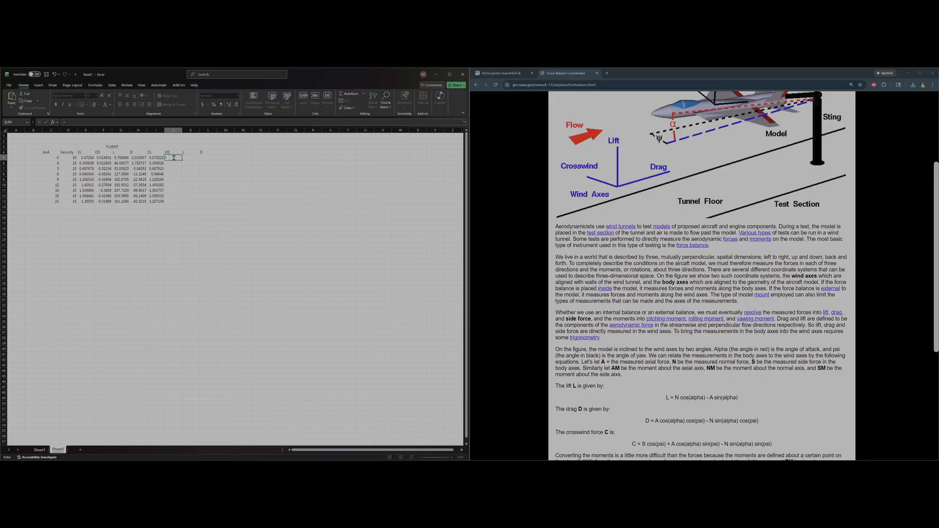
{"action": "left_click", "coordinate": [134, 125]}
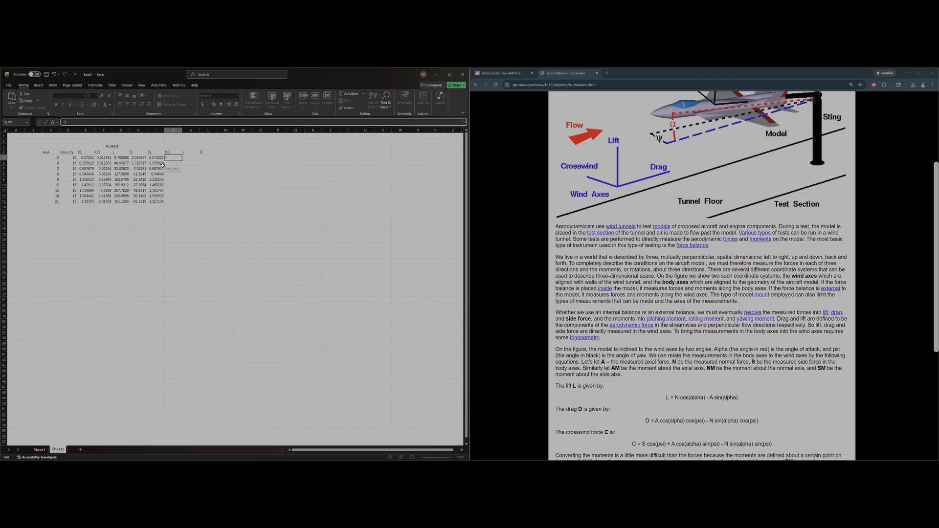
{"action": "left_click", "coordinate": [90, 158]}
{"action": "type", "text": "*SIN("}
{"action": "left_click", "coordinate": [51, 157]}
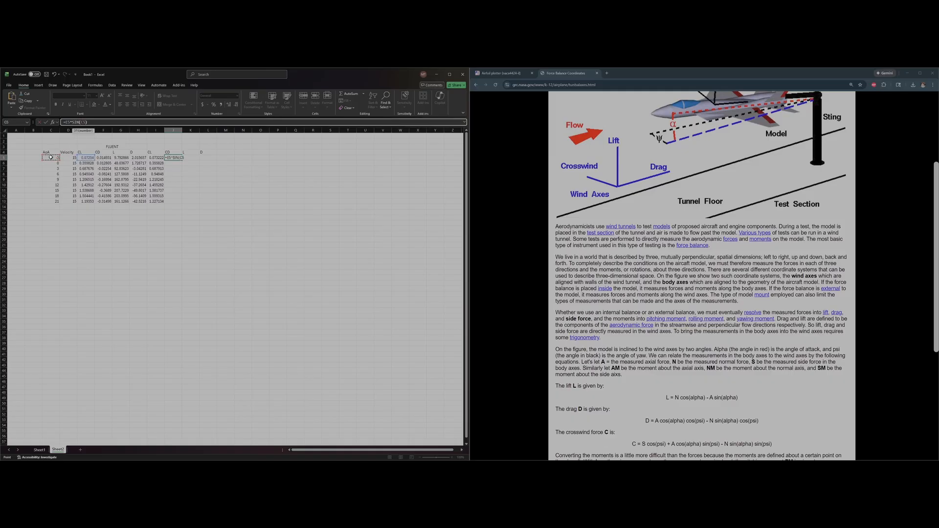
{"action": "type", "text": ")"}
{"action": "key", "text": "Left"}
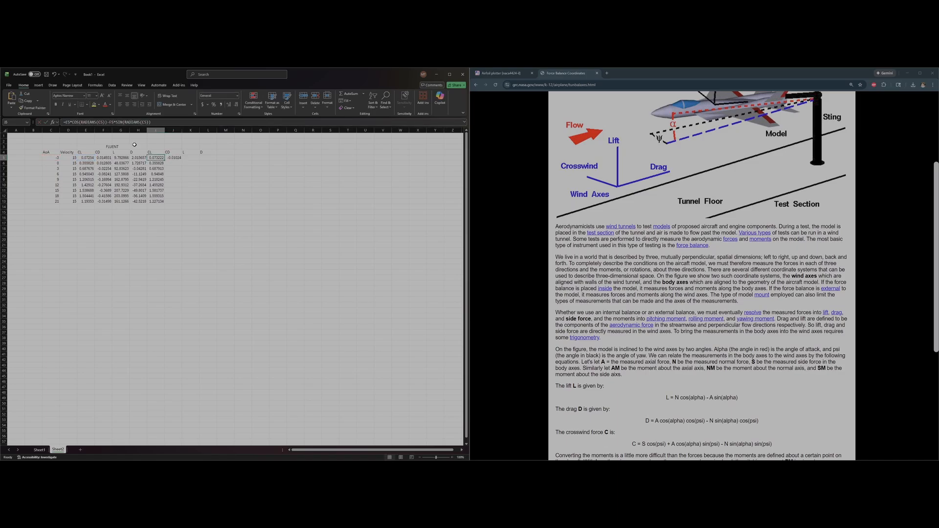
Step: Edit the drag coefficient formula in J5 so its sine term uses RADIANS(C5)
{"action": "key", "text": "Right"}
{"action": "key", "text": "F2"}
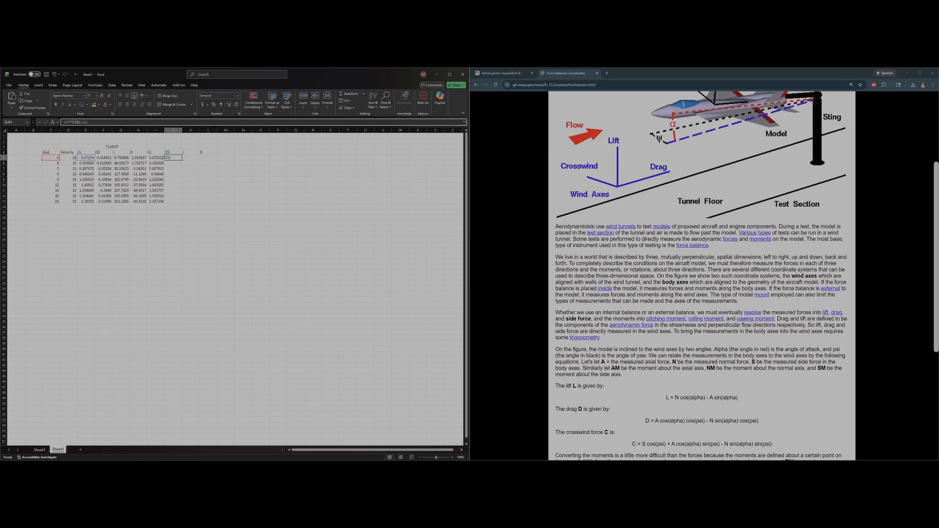
{"action": "type", "text": "RADIANS"}
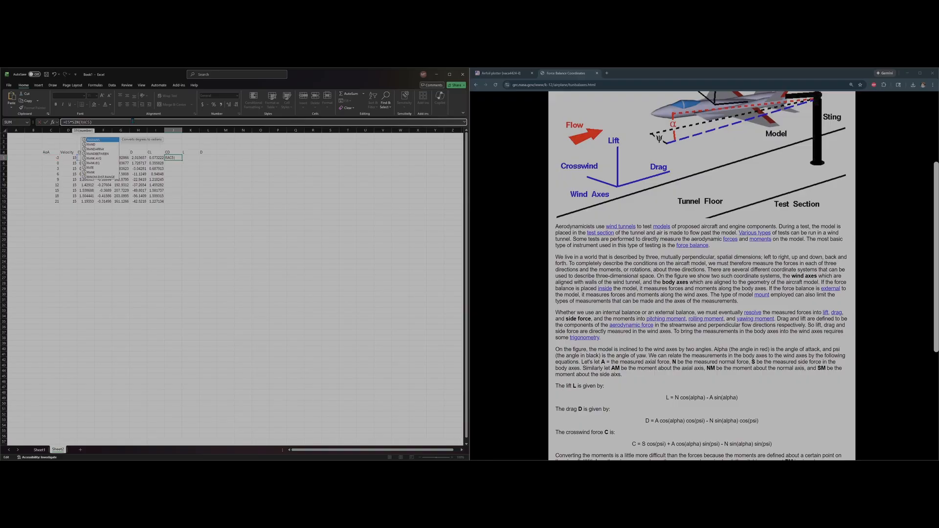
{"action": "type", "text": "(C5"}
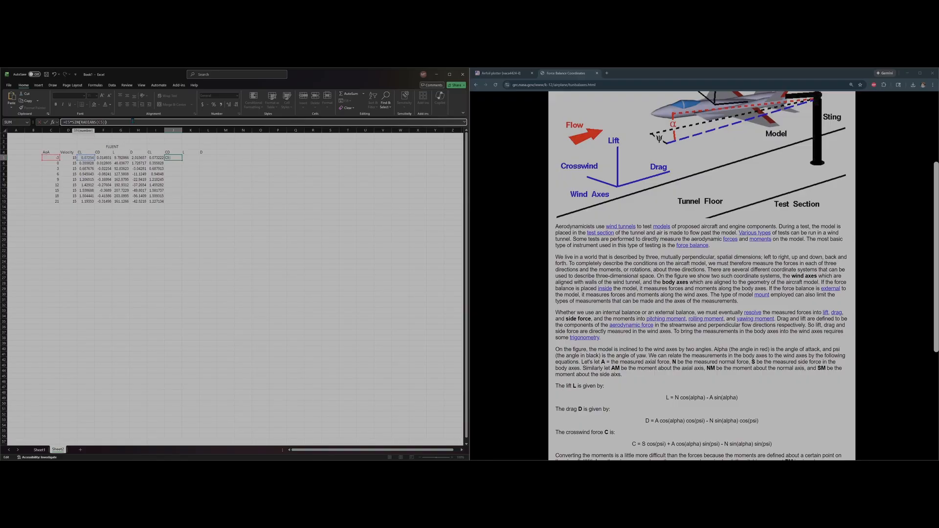
Step: Complete the J5 formula with the second term +F5*COS(RADIANS(C5)), accepting the suggested formula correction
{"action": "type", "text": "))+"}
{"action": "left_click", "coordinate": [104, 157]}
{"action": "type", "text": "*COS"}
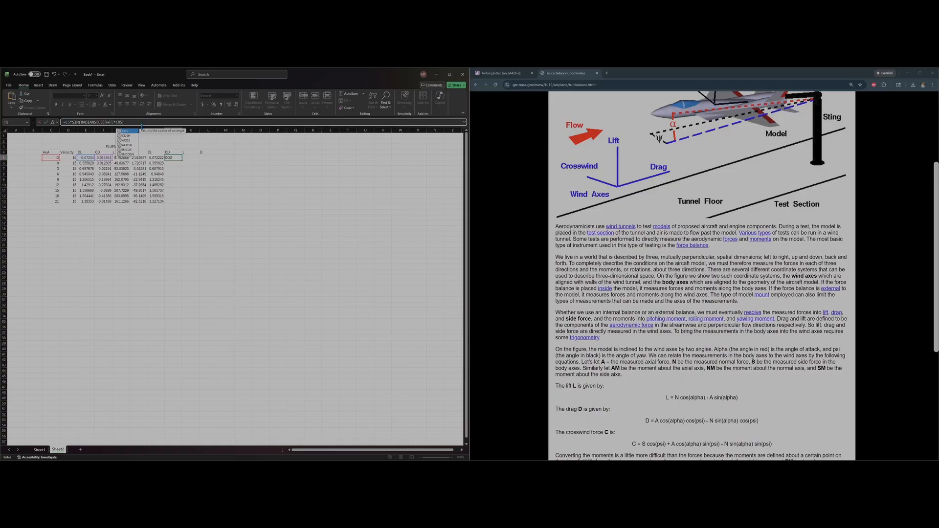
{"action": "type", "text": "(radia"}
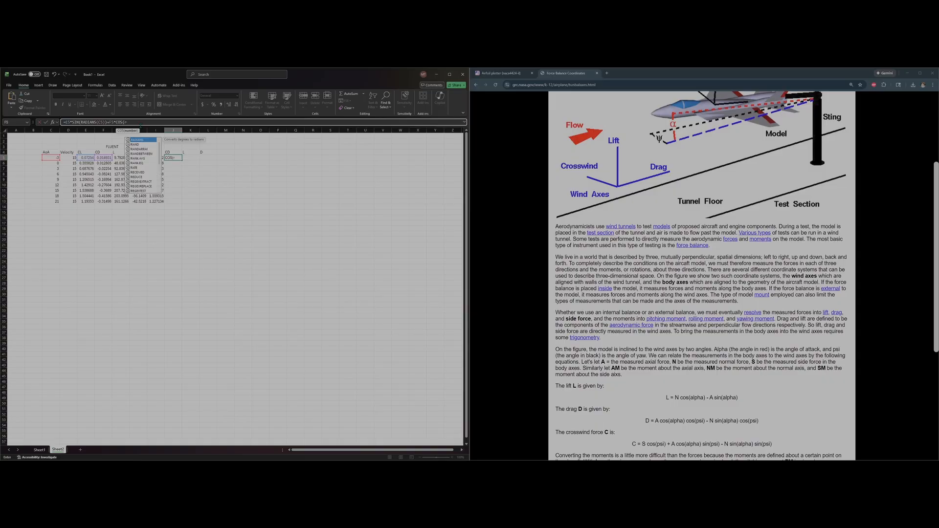
{"action": "type", "text": "n"}
{"action": "key", "text": "BackSpace"}
{"action": "key", "text": "BackSpace"}
{"action": "key", "text": "BackSpace"}
{"action": "key", "text": "BackSpace"}
{"action": "key", "text": "BackSpace"}
{"action": "key", "text": "BackSpace"}
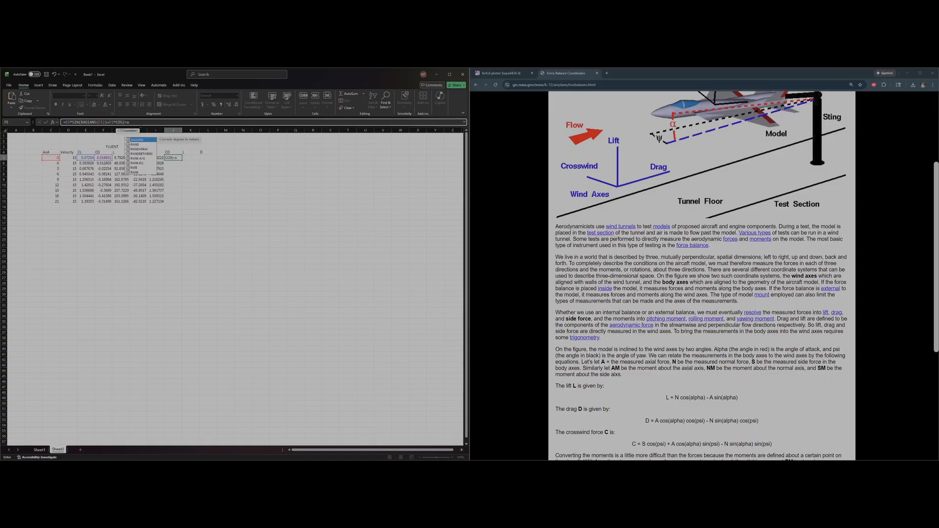
{"action": "type", "text": "RADIANS"}
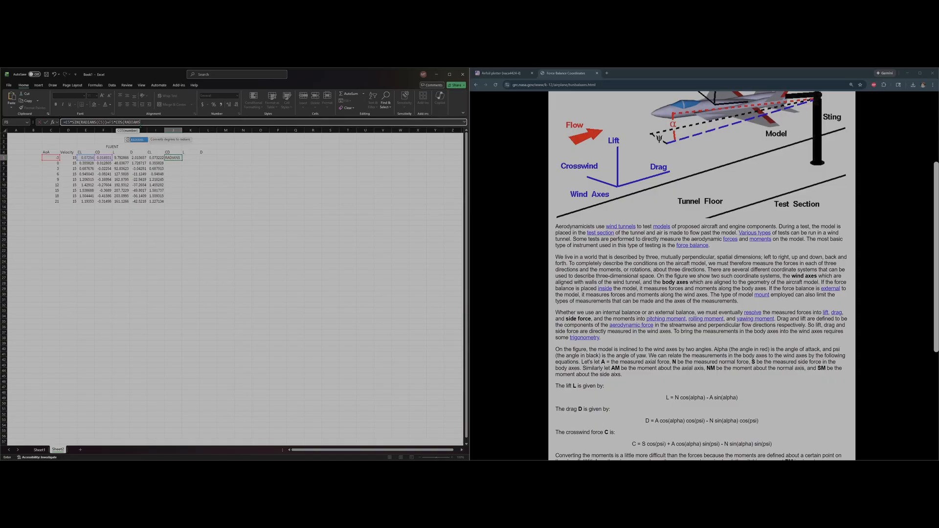
{"action": "type", "text": "("}
{"action": "left_click", "coordinate": [50, 157]}
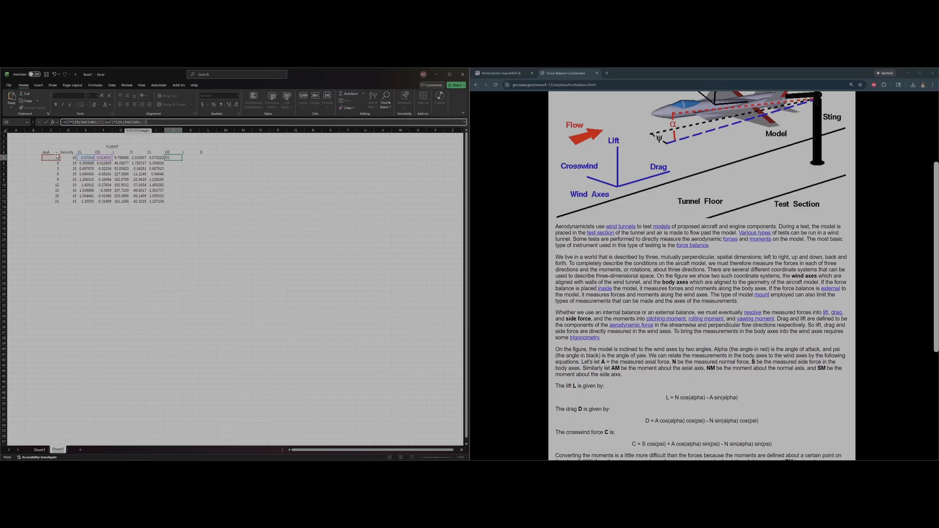
{"action": "type", "text": "))\\"}
{"action": "key", "text": "Return"}
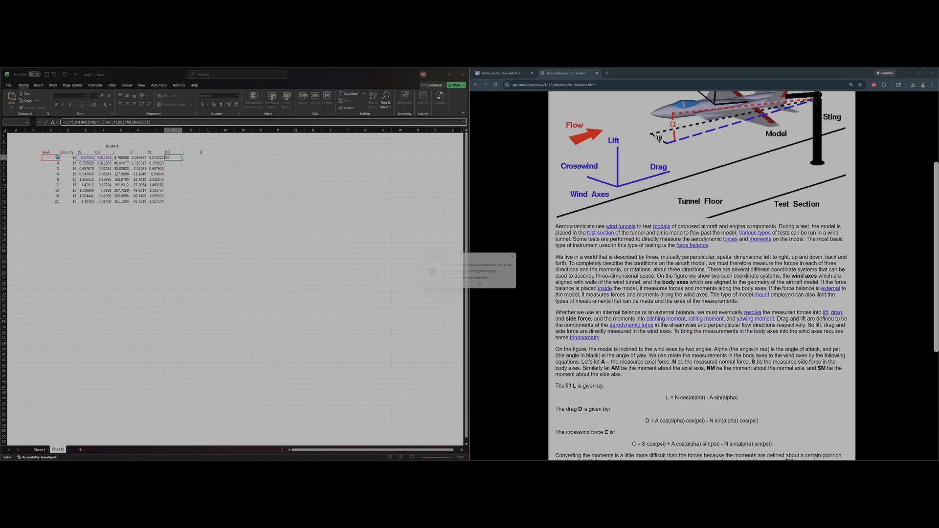
{"action": "left_click", "coordinate": [460, 287]}
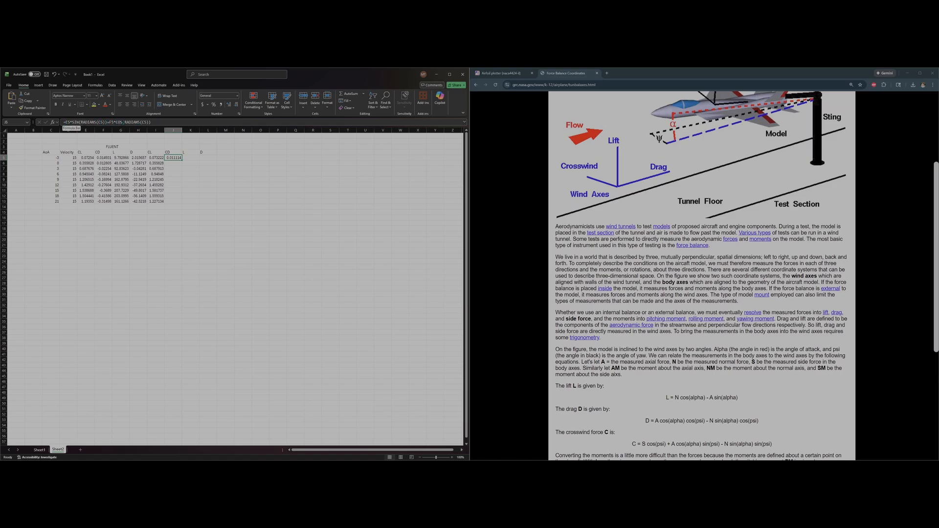
Step: Fill the J5 drag coefficient formula down through J13
{"action": "double_click", "coordinate": [182, 160]}
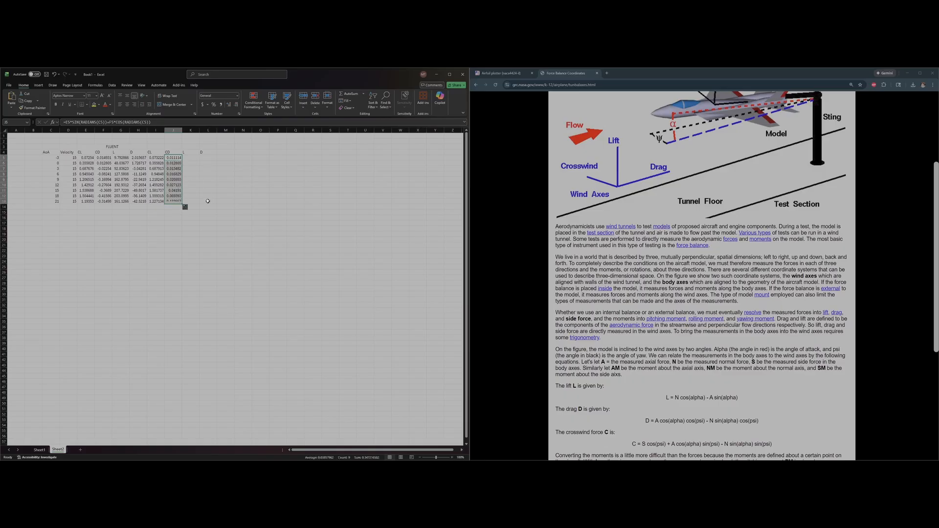
{"action": "left_click", "coordinate": [226, 207]}
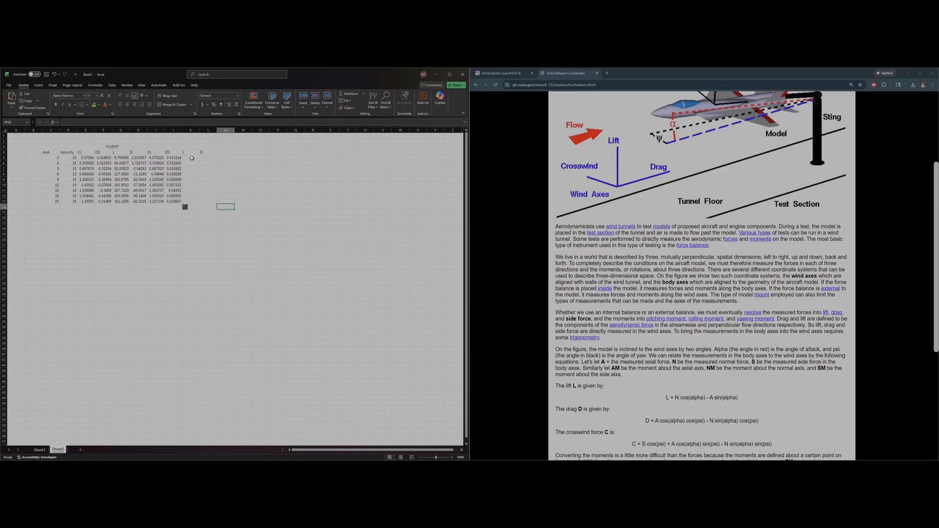
Step: Copy the I5 formula text, =E5*COS(RADIANS(C5))-F5*SIN(RADIANS(C5)), unchanged into the lift cell K5
{"action": "left_click", "coordinate": [189, 157]}
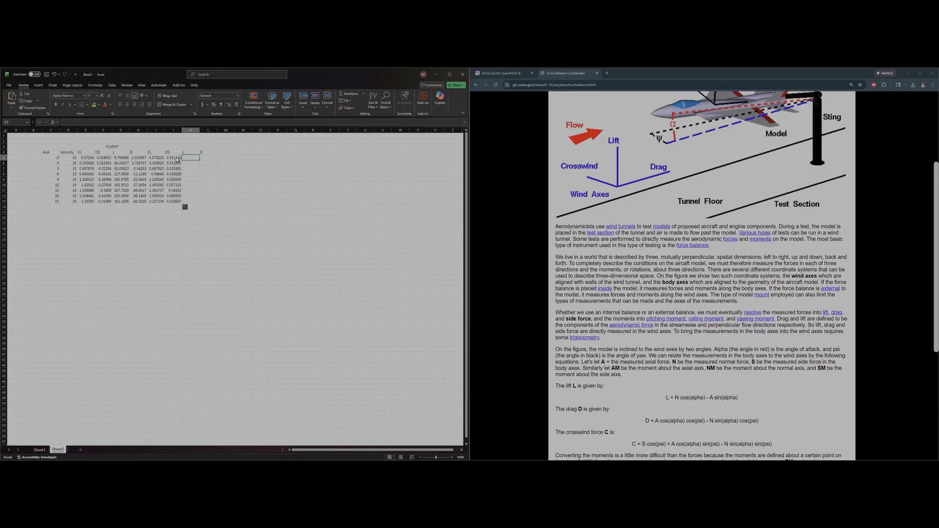
{"action": "left_click", "coordinate": [155, 157]}
{"action": "left_click", "coordinate": [134, 122]}
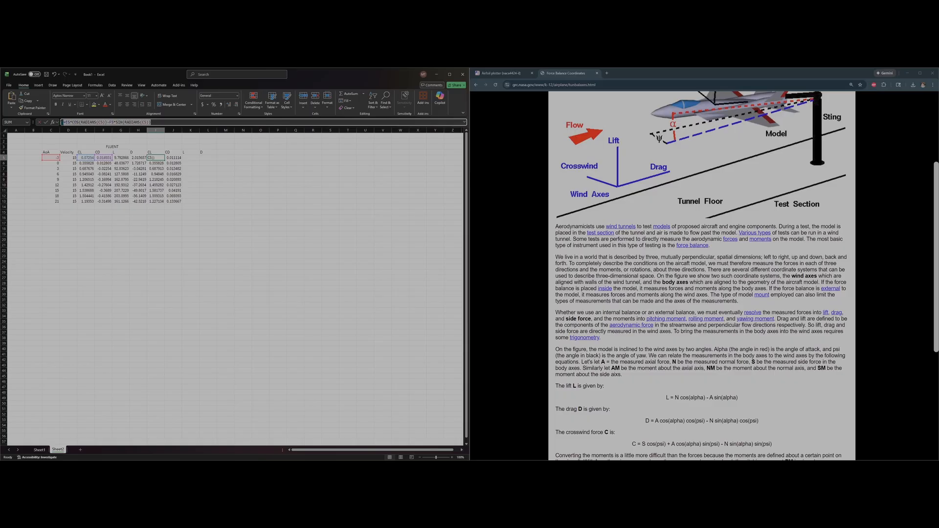
{"action": "key", "text": "super"}
{"action": "key", "text": "Escape"}
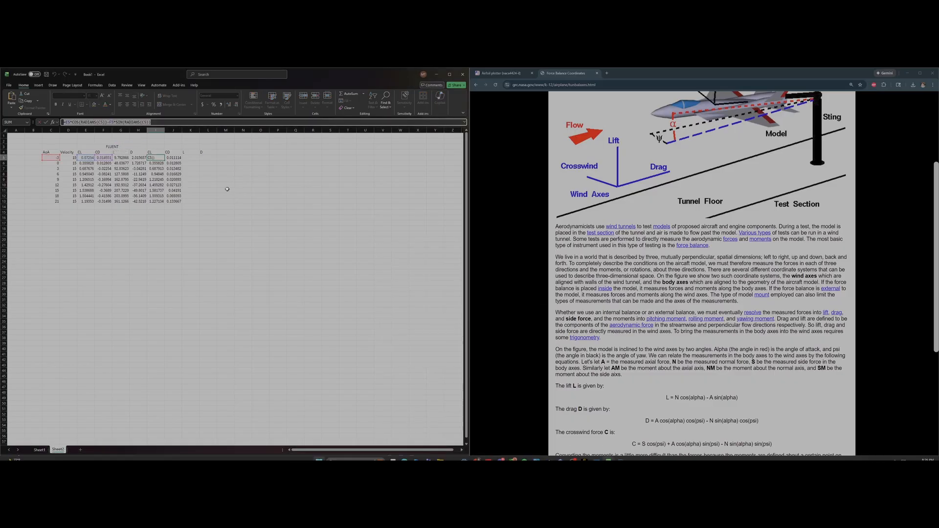
{"action": "key", "text": "Escape"}
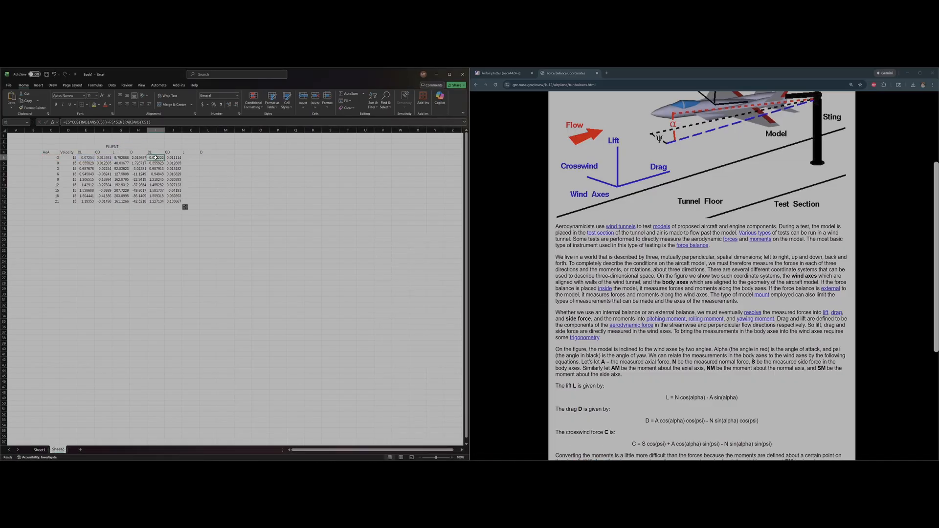
{"action": "key", "text": "F2"}
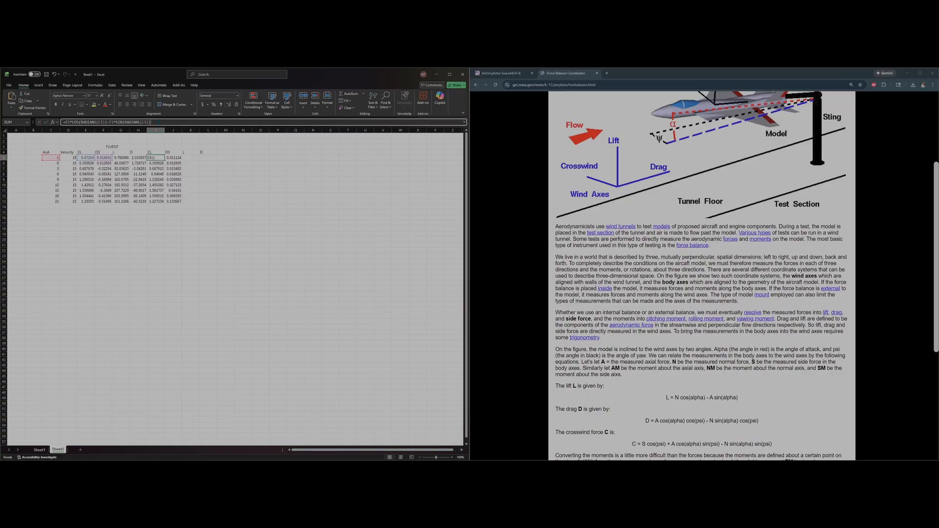
{"action": "left_click", "coordinate": [190, 159]}
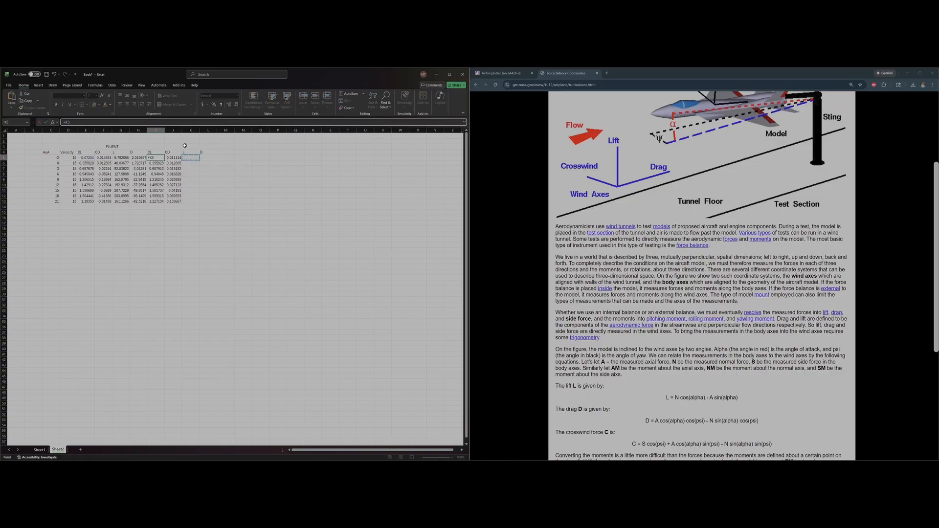
{"action": "key", "text": "Escape"}
{"action": "left_click", "coordinate": [193, 158]}
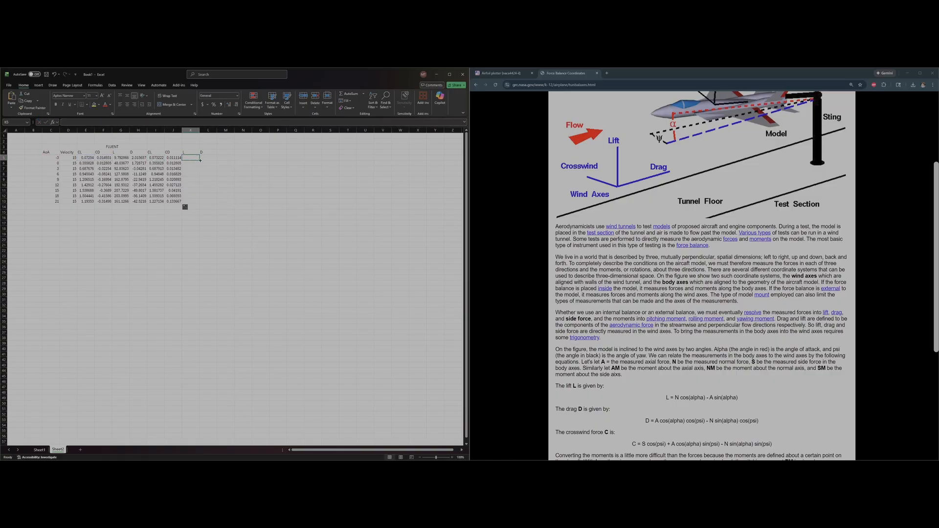
{"action": "type", "text": "=E5*COS(RADIANS(C5))-F5*SIN(RADIANS(C5))"}
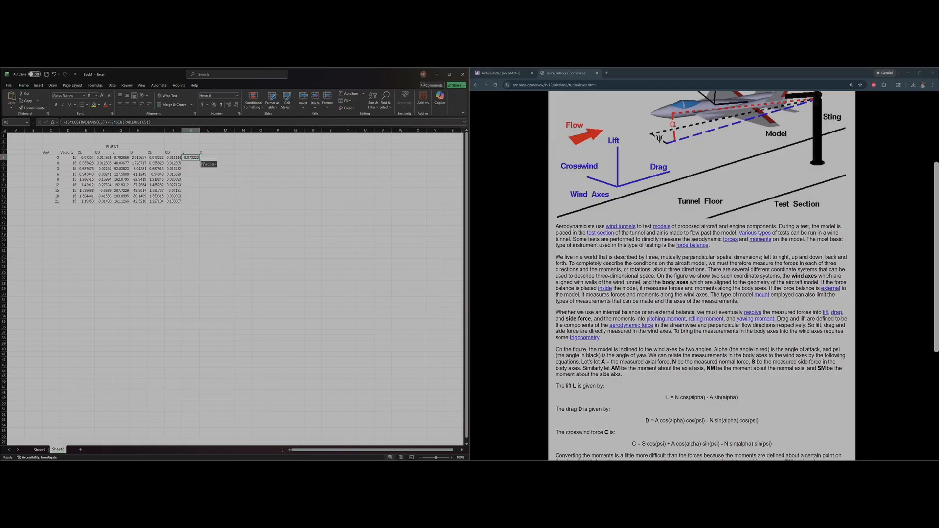
Step: Replace the coefficient references in the K5 formula with the forces, giving =G5*COS(RADIANS(C5))-H5*SIN(RADIANS(C5))
{"action": "key", "text": "F2"}
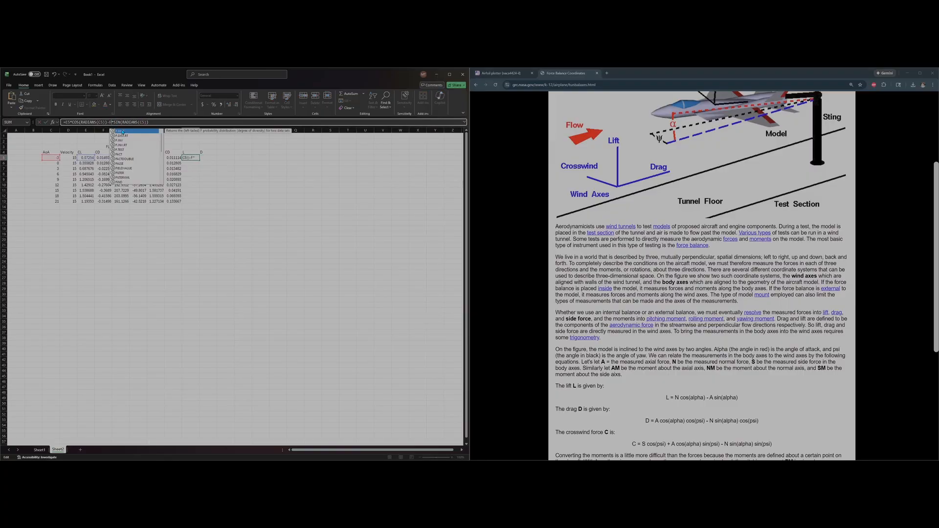
{"action": "left_click", "coordinate": [140, 158]}
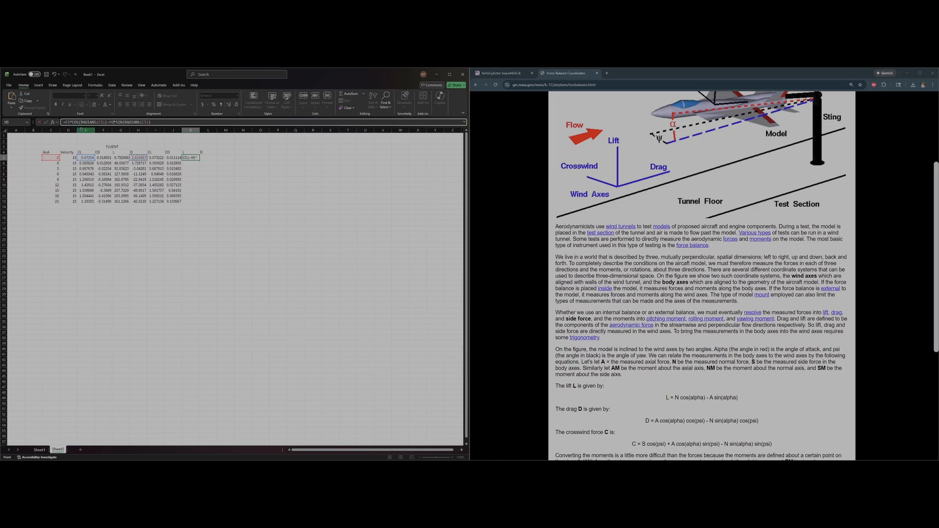
{"action": "left_click", "coordinate": [70, 122]}
{"action": "double_click", "coordinate": [68, 122]}
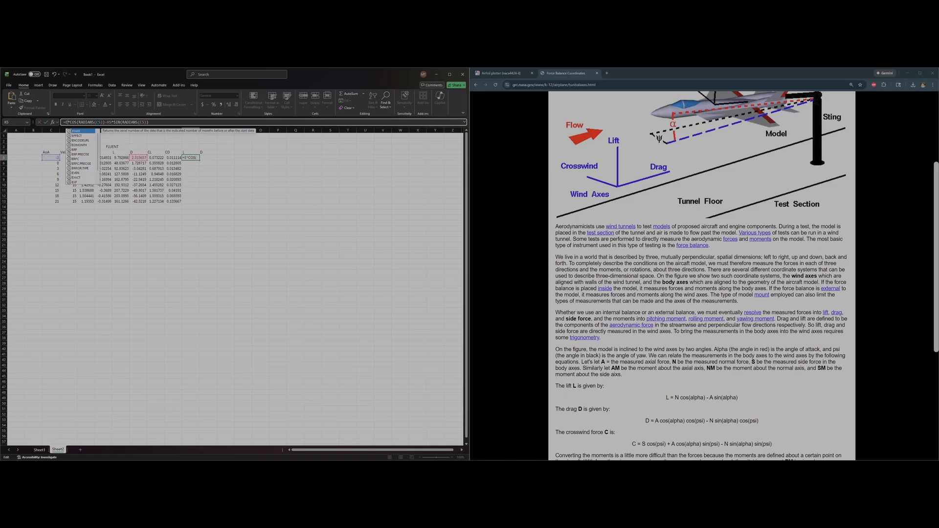
{"action": "left_click", "coordinate": [119, 158]}
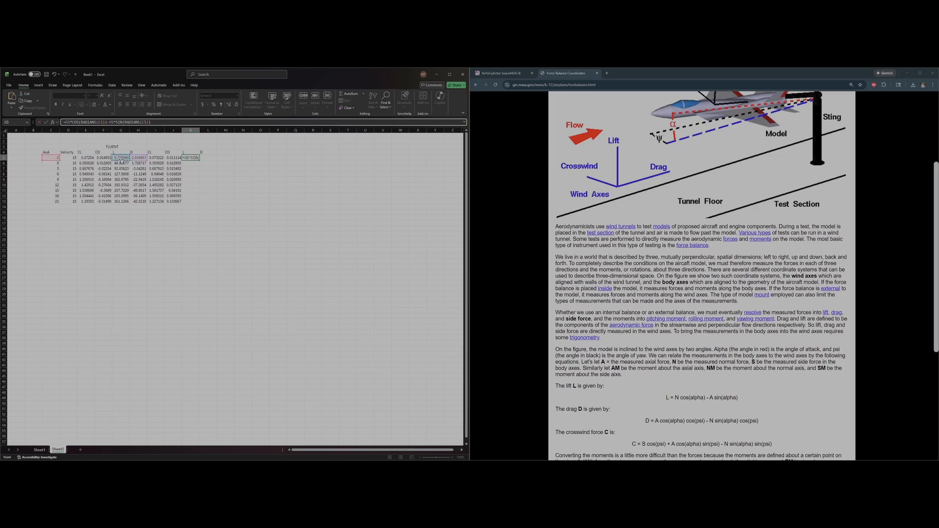
{"action": "key", "text": "Return"}
Step: Fill the K5 lift formula down through K13
{"action": "left_click", "coordinate": [191, 158]}
{"action": "double_click", "coordinate": [200, 161]}
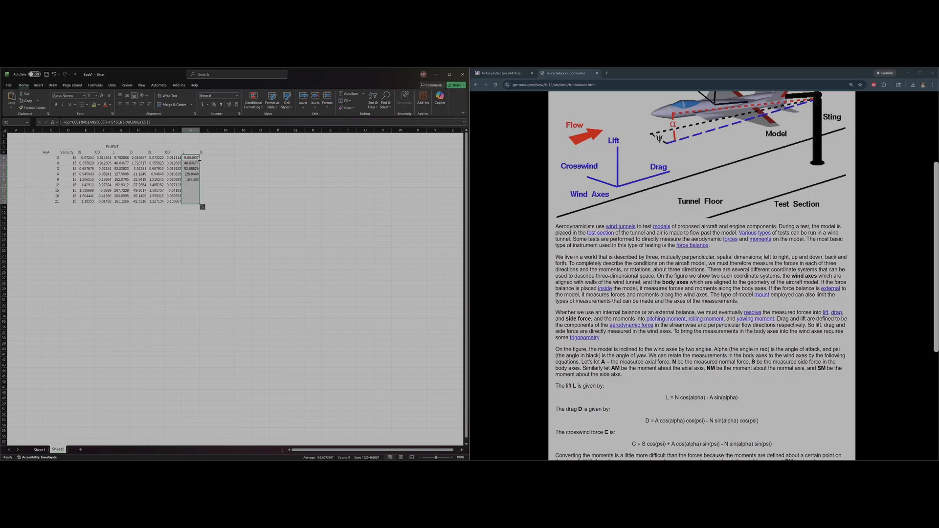
{"action": "left_click", "coordinate": [243, 185]}
Step: Copy the J5 formula text, =E5*SIN(RADIANS(C5))+F5*COS(RADIANS(C5)), unchanged into the drag cell L5
{"action": "left_click", "coordinate": [174, 158]}
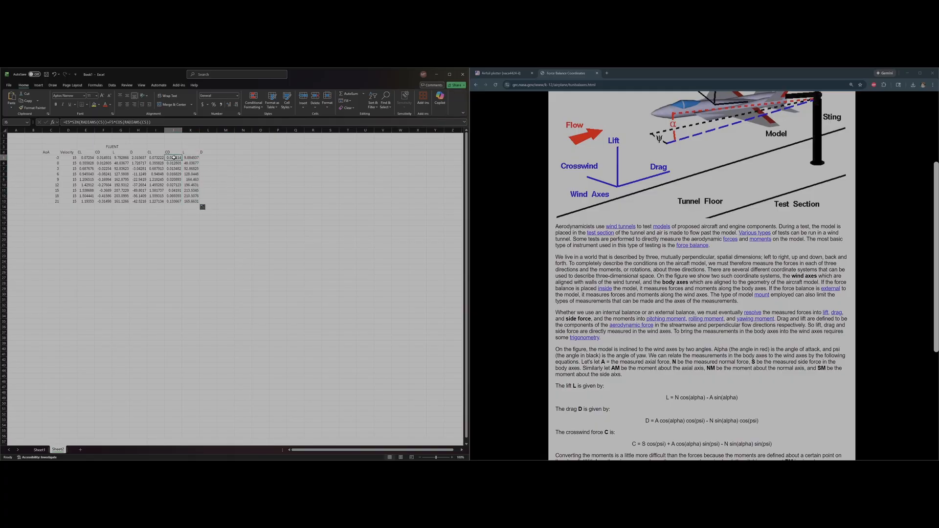
{"action": "triple_click", "coordinate": [155, 123]}
{"action": "key", "text": "ctrl+c"}
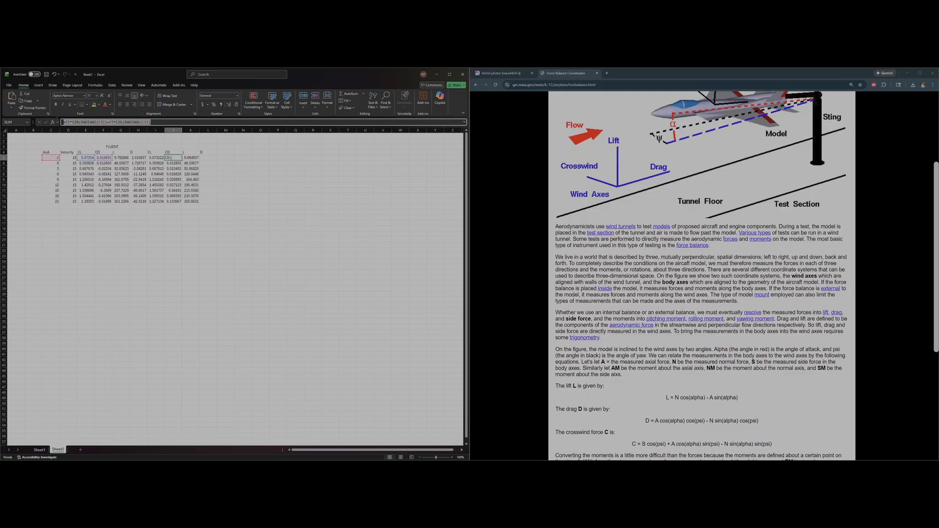
{"action": "left_click", "coordinate": [175, 123]}
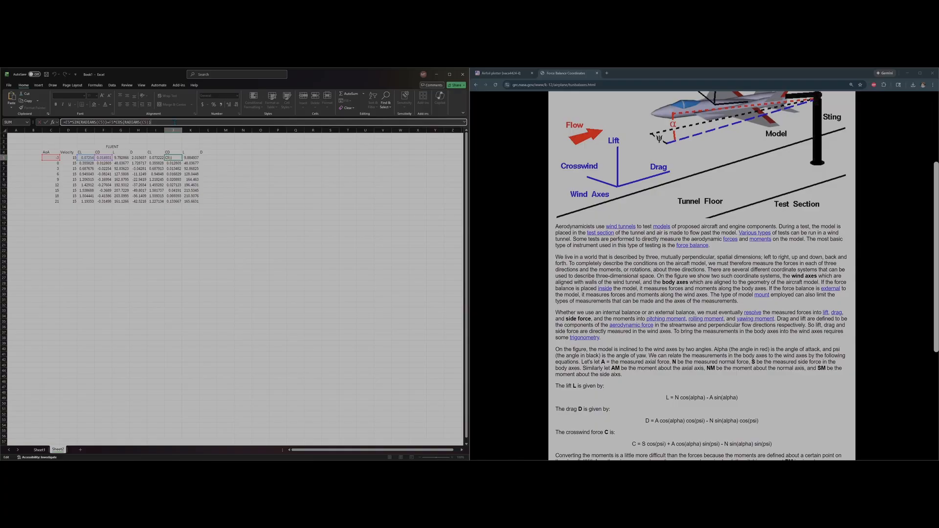
{"action": "left_click", "coordinate": [232, 151]}
{"action": "left_click", "coordinate": [207, 156]}
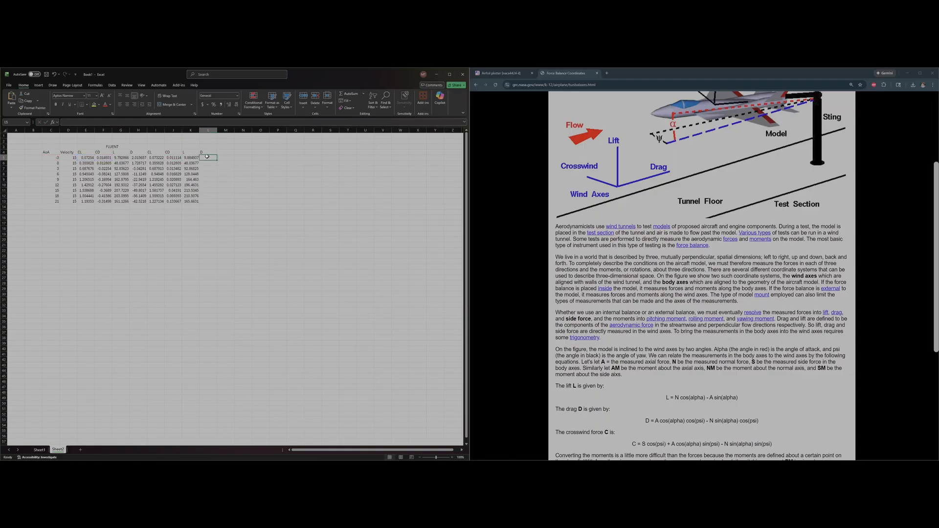
{"action": "left_click", "coordinate": [149, 122]}
{"action": "key", "text": "ctrl+v"}
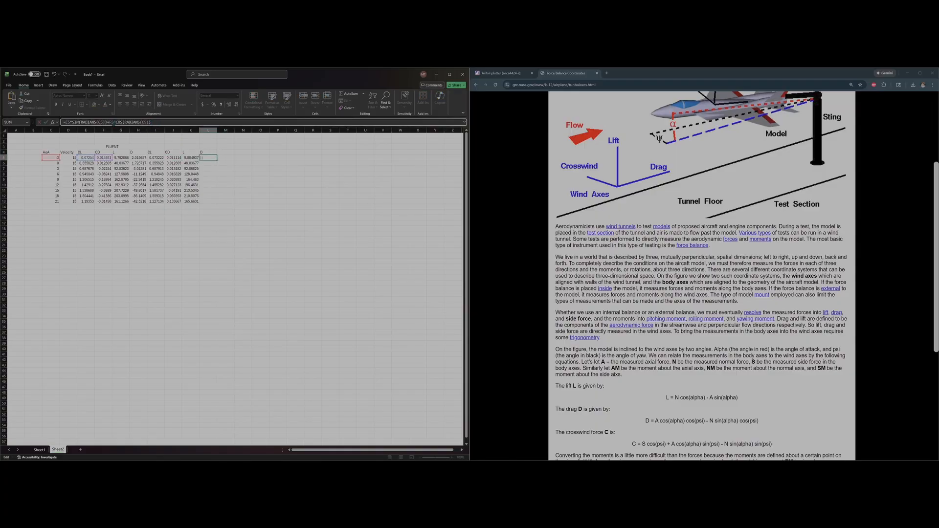
Step: Change the L5 drag formula to =G5*SIN(RADIANS(C5))+H5*COS(RADIANS(C5)) and fill it down through L13
{"action": "left_click", "coordinate": [114, 123]}
{"action": "key", "text": "BackSpace"}
{"action": "key", "text": "BackSpace"}
{"action": "left_click", "coordinate": [136, 158]}
{"action": "left_click", "coordinate": [120, 157]}
{"action": "key", "text": "Return"}
{"action": "double_click", "coordinate": [217, 161]}
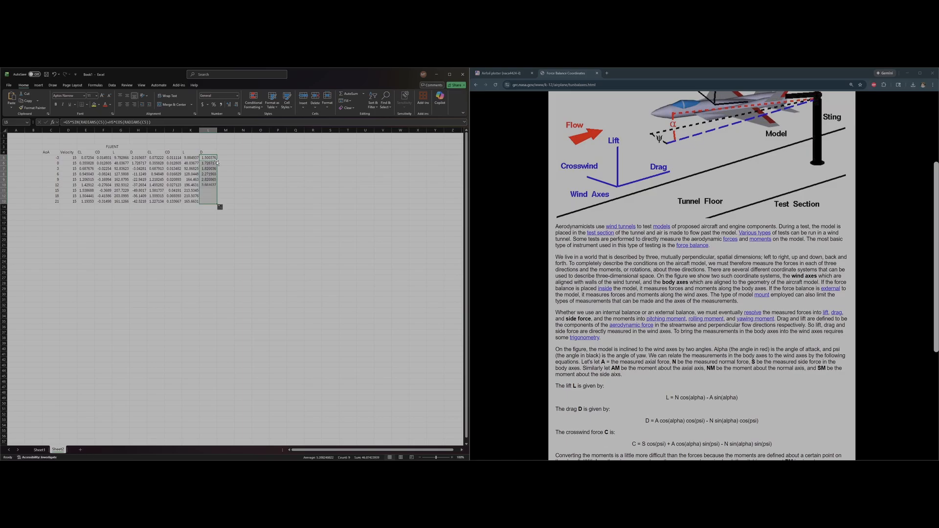
Step: Check the cell references in the RESULTS formulas for lift, drag, CL and CD in K5, L6, I6 and J6
{"action": "left_click", "coordinate": [191, 157]}
{"action": "key", "text": "F2"}
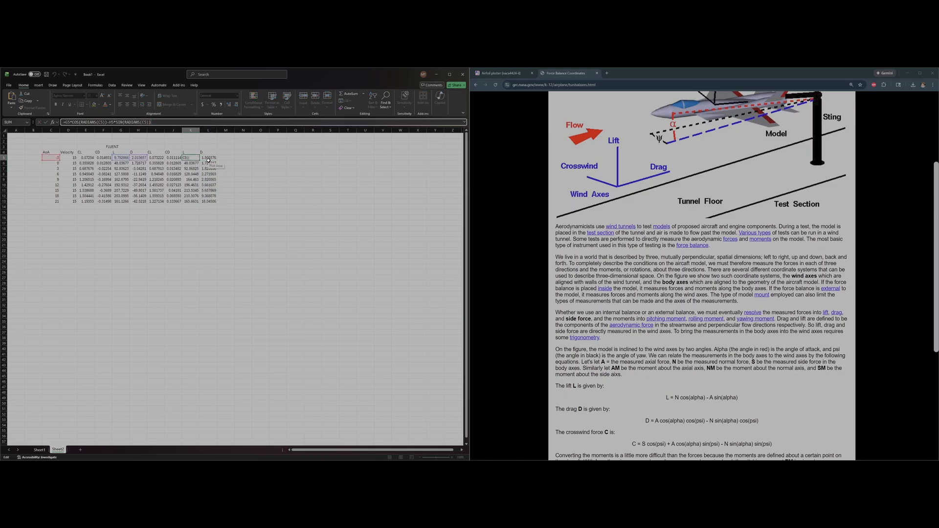
{"action": "double_click", "coordinate": [208, 163]}
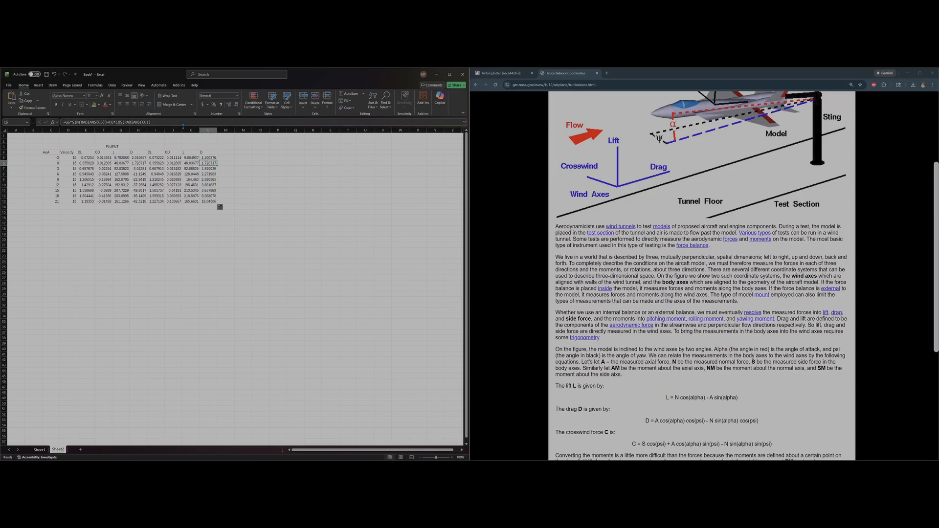
{"action": "left_click", "coordinate": [161, 163]}
{"action": "key", "text": "F2"}
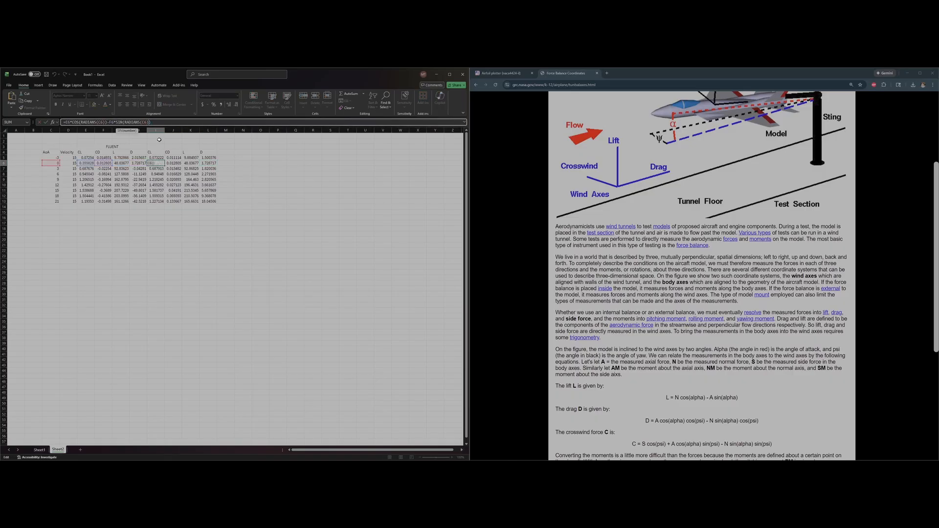
{"action": "key", "text": "Escape"}
{"action": "key", "text": "Right"}
{"action": "key", "text": "F2"}
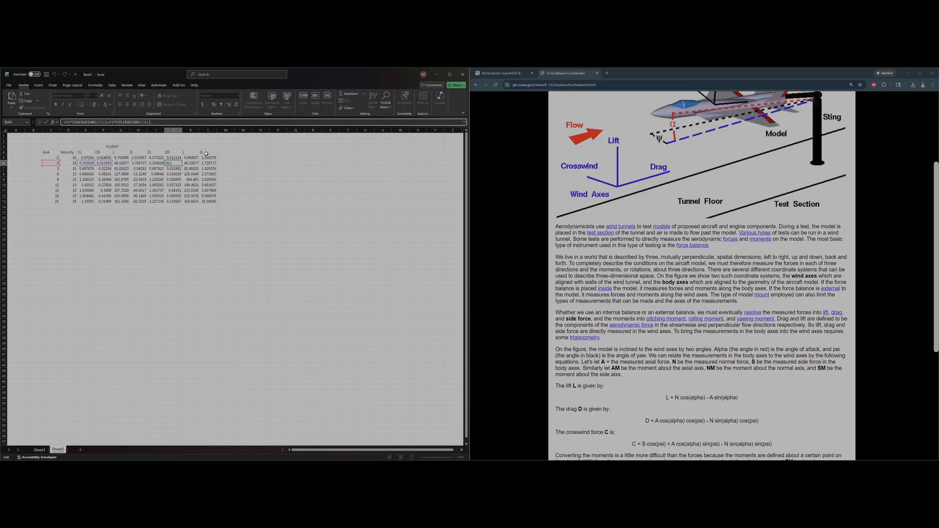
{"action": "key", "text": "Escape"}
Step: Merge and center I3:L3 above the converted CL, CD, L and D columns and label it RESULTS
{"action": "left_click_drag", "start_coordinate": [155, 147], "coordinate": [200, 148]}
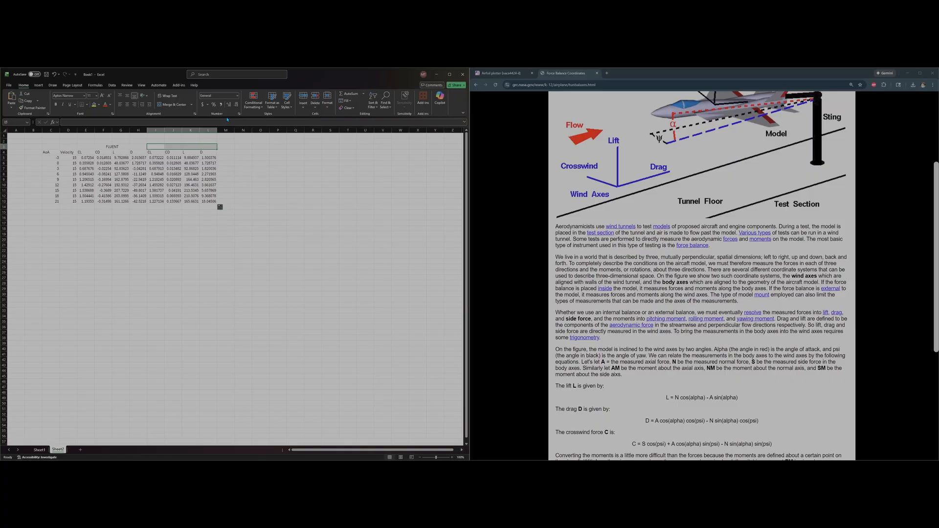
{"action": "left_click", "coordinate": [174, 104]}
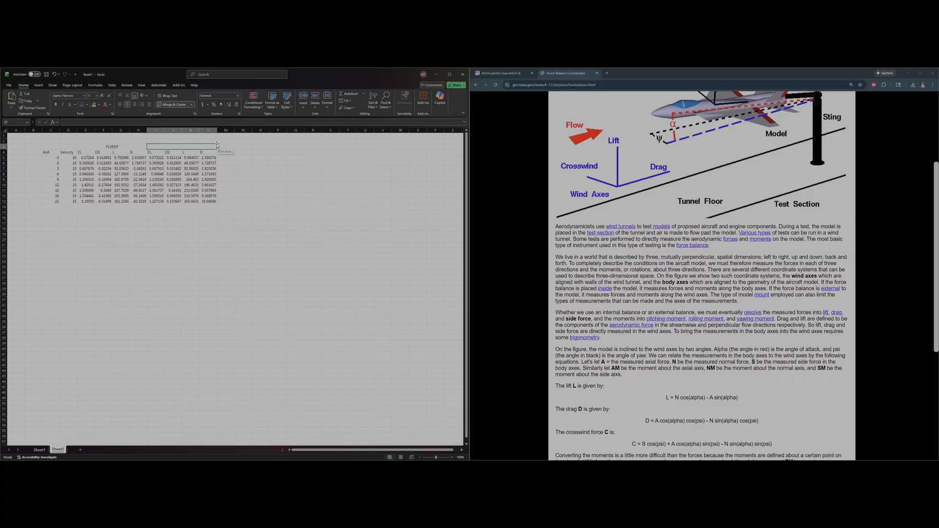
{"action": "type", "text": "RESULTS"}
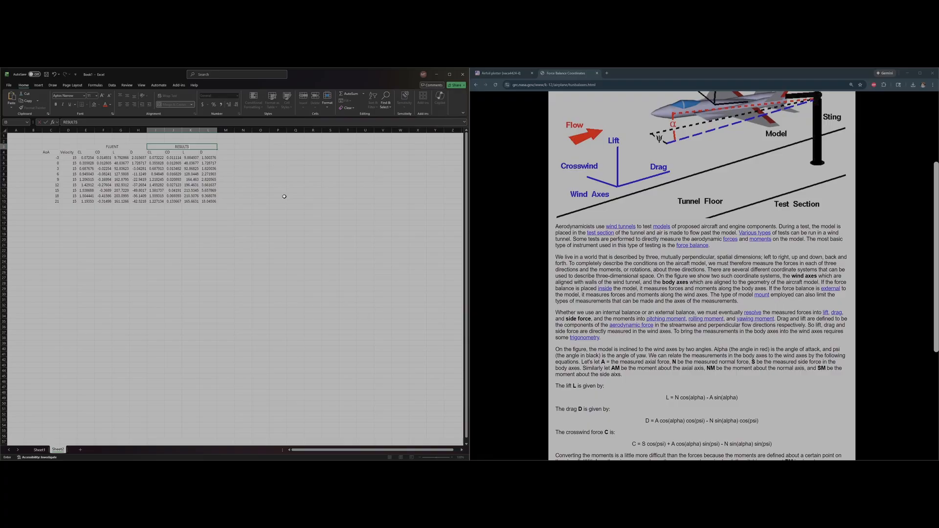
{"action": "left_click", "coordinate": [284, 196]}
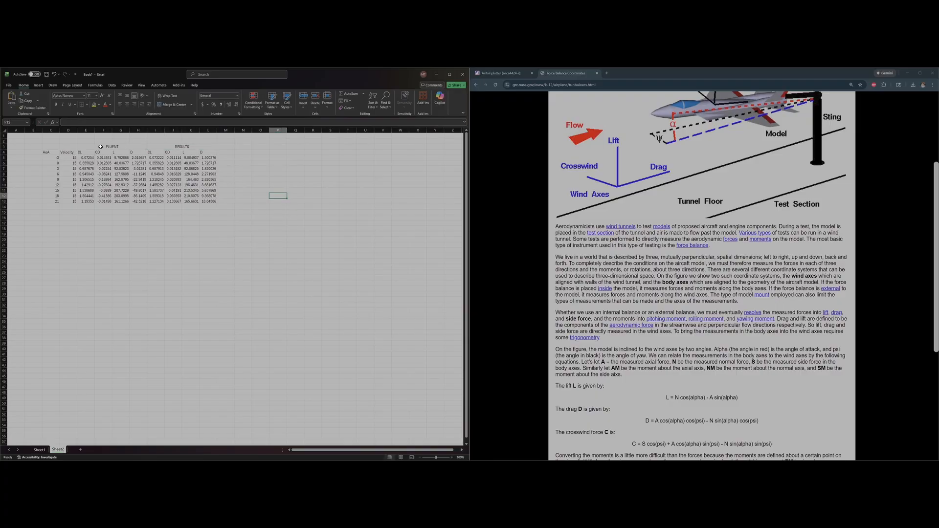
Step: Insert an empty scatter chart with straight lines and markers on the sheet
{"action": "left_click", "coordinate": [253, 148]}
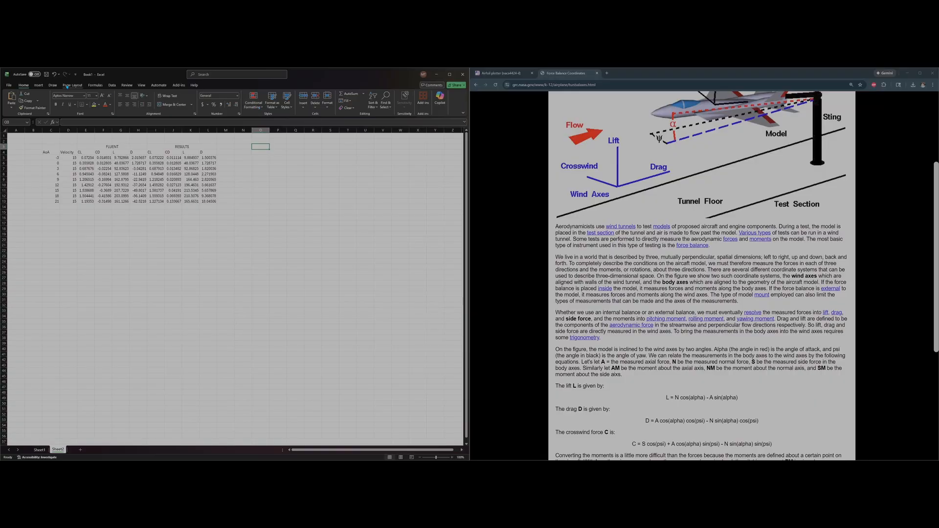
{"action": "left_click", "coordinate": [38, 85]}
{"action": "left_click", "coordinate": [194, 108]}
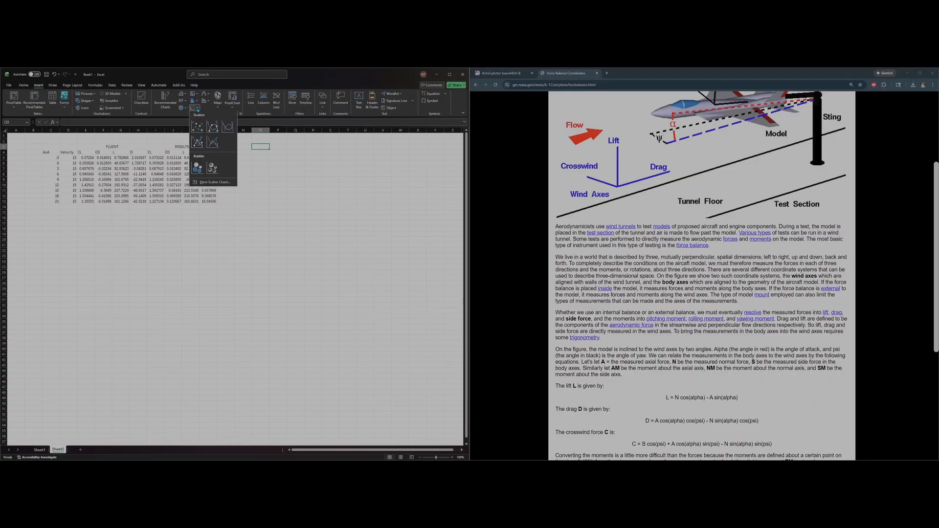
{"action": "left_click", "coordinate": [198, 142]}
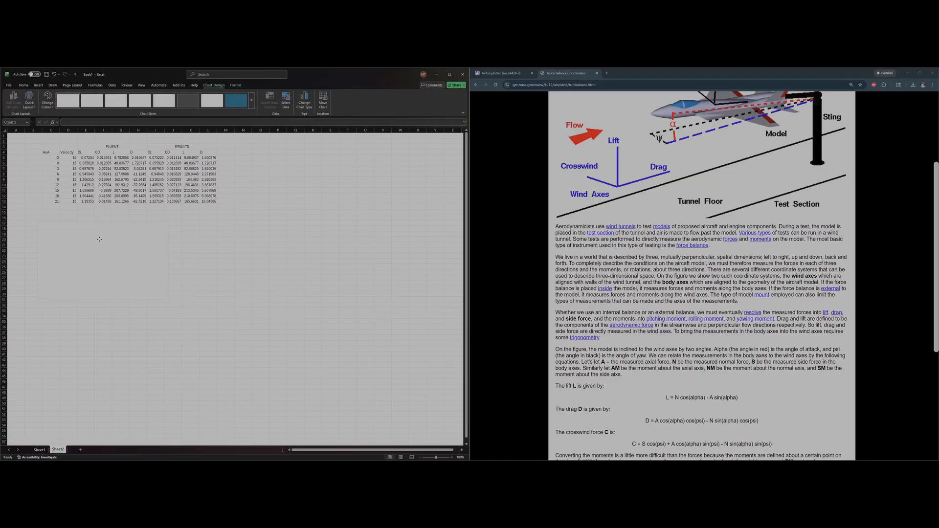
Step: Add a chart series with the AoA values C5:C13 as X and the converted CL values I5:I13 as Y
{"action": "left_click", "coordinate": [286, 101]}
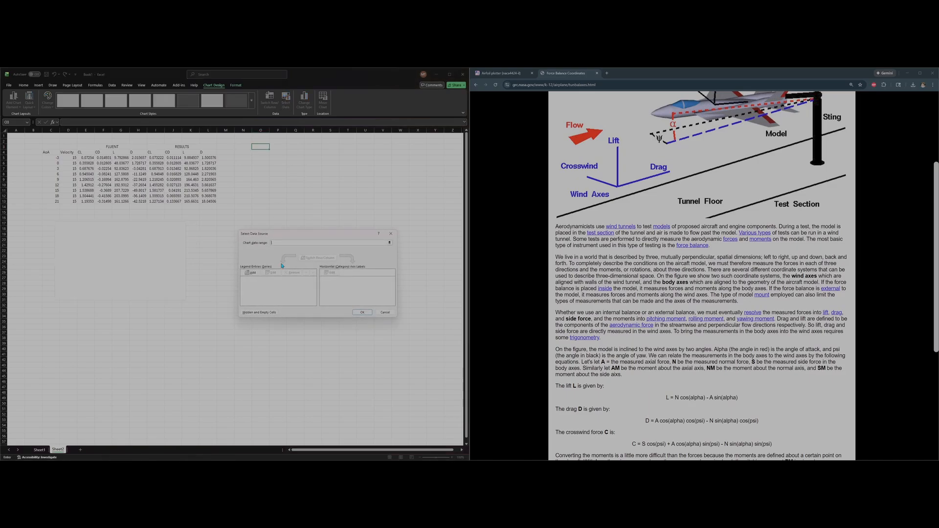
{"action": "left_click", "coordinate": [252, 273]}
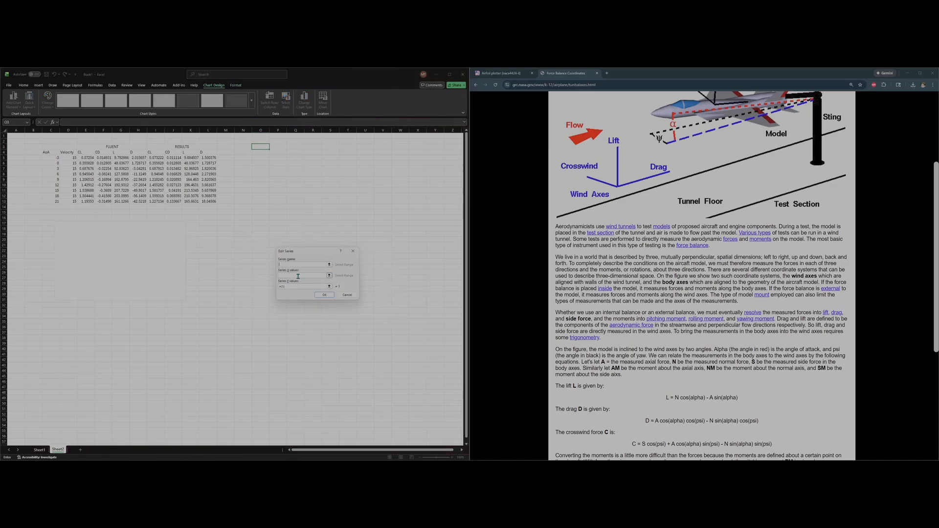
{"action": "left_click_drag", "start_coordinate": [58, 158], "coordinate": [58, 203]}
{"action": "left_click", "coordinate": [292, 286]}
{"action": "left_click_drag", "start_coordinate": [157, 158], "coordinate": [155, 202]}
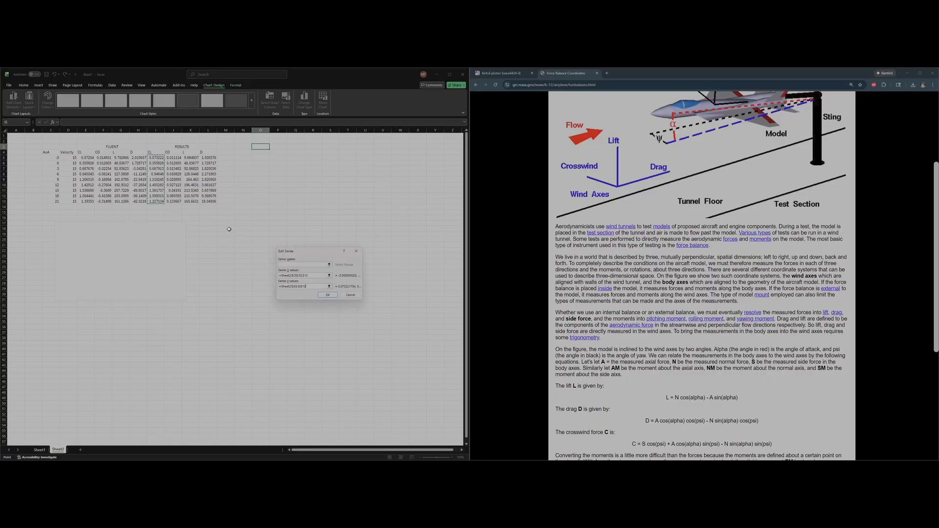
{"action": "left_click", "coordinate": [325, 295]}
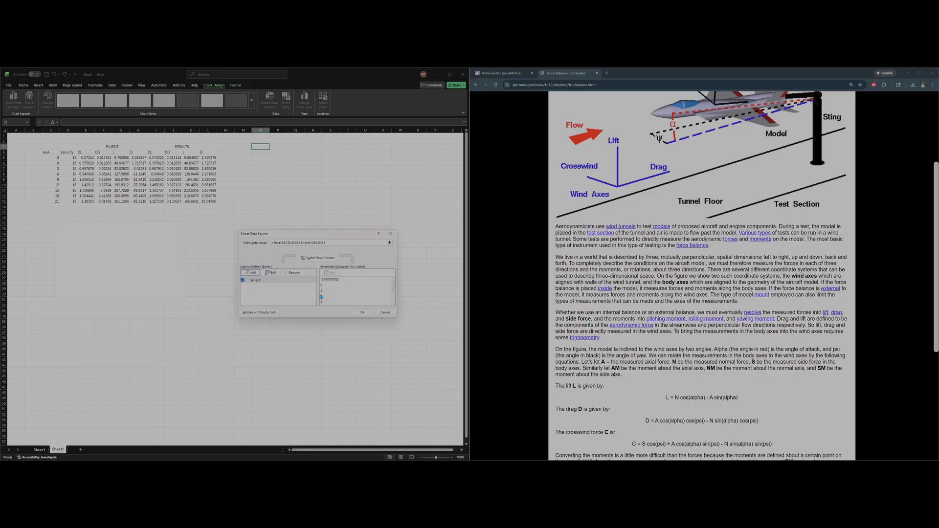
{"action": "left_click", "coordinate": [359, 313]}
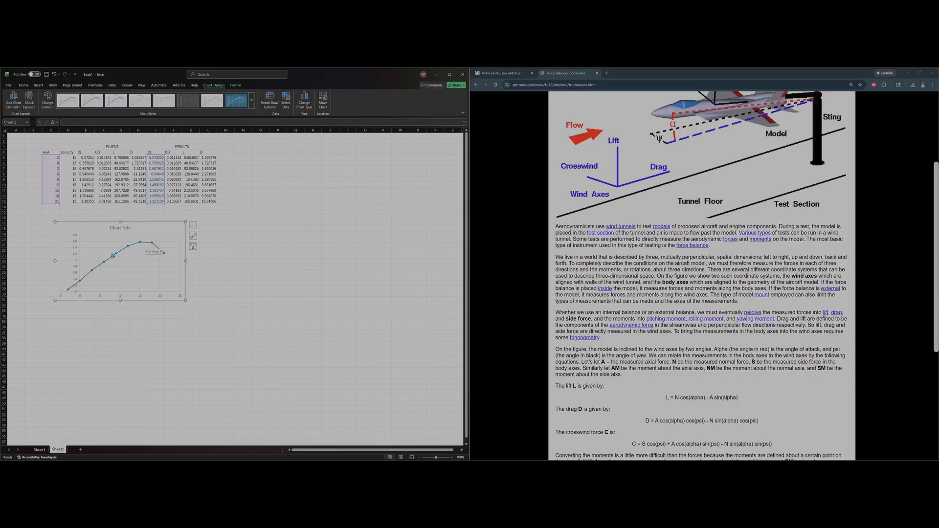
Step: In the browser, search the Airfoil Tools database for NACA 4424 and open the airfoil's details page
{"action": "mouse_move", "coordinate": [130, 247]}
{"action": "left_click", "coordinate": [607, 74]}
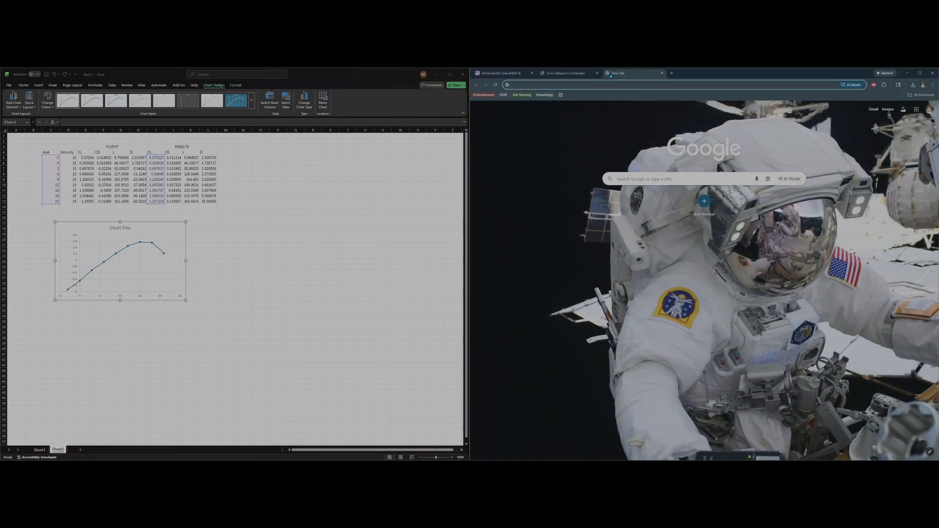
{"action": "left_click", "coordinate": [505, 73]}
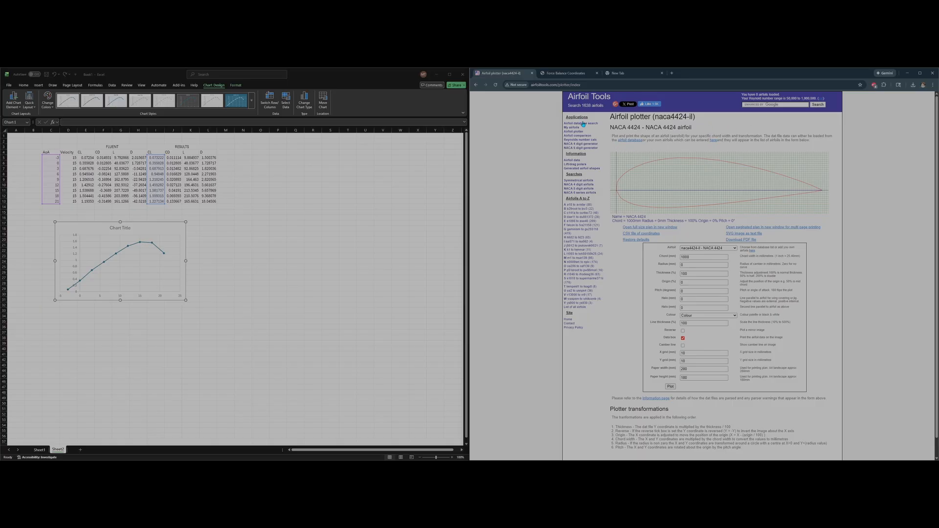
{"action": "left_click", "coordinate": [583, 125]}
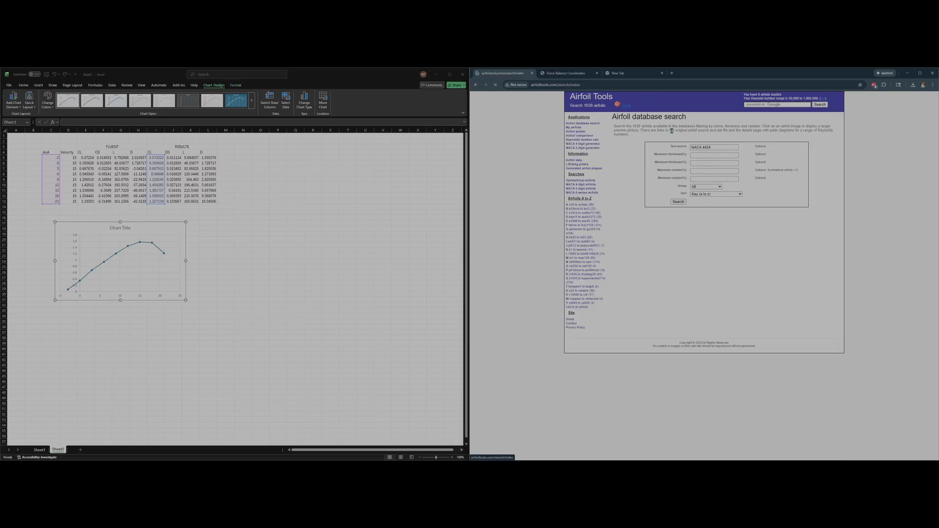
{"action": "left_click", "coordinate": [679, 201]}
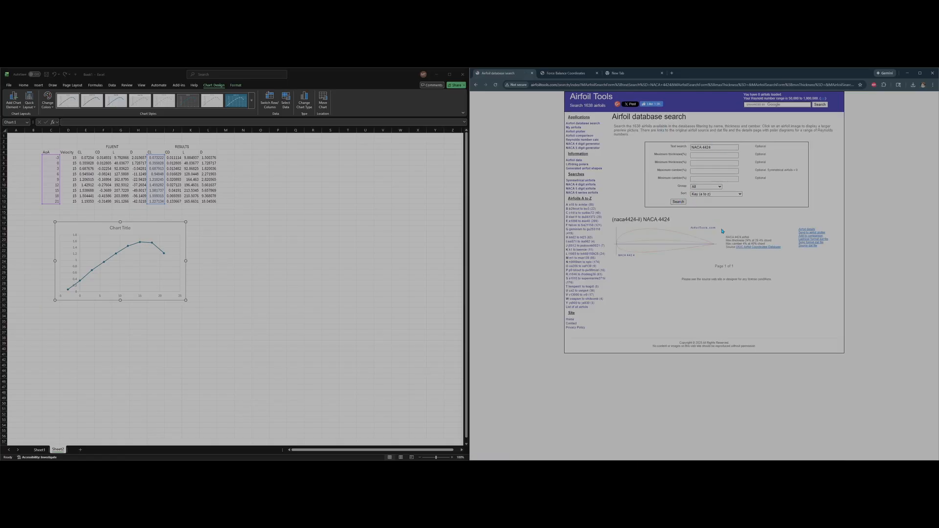
{"action": "left_click", "coordinate": [806, 230]}
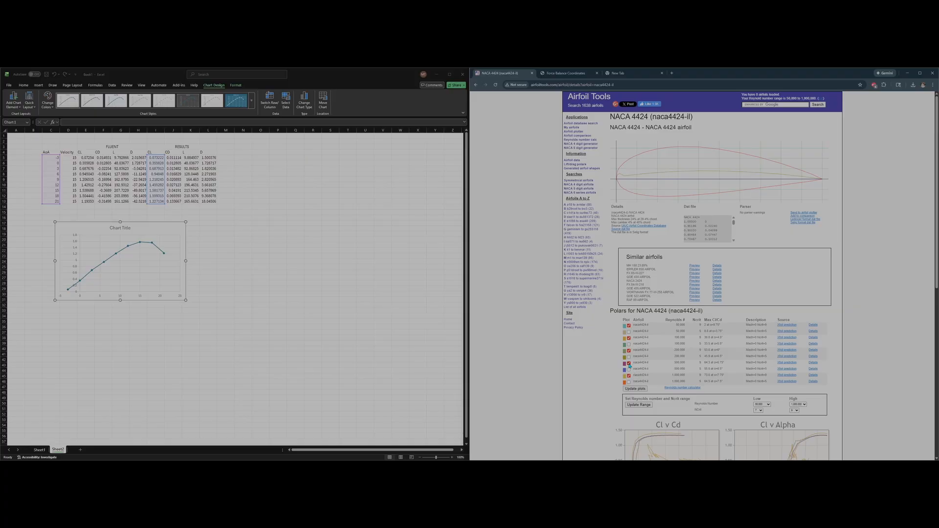
Step: Limit the NACA 4424 polar plots to a single polar at Reynolds number 1,000,000 and examine the Cl v Alpha curve
{"action": "left_click", "coordinate": [629, 350]}
{"action": "left_click", "coordinate": [628, 337]}
{"action": "left_click", "coordinate": [629, 326]}
{"action": "scroll", "coordinate": [649, 380], "scroll_direction": "down", "scroll_amount": 4}
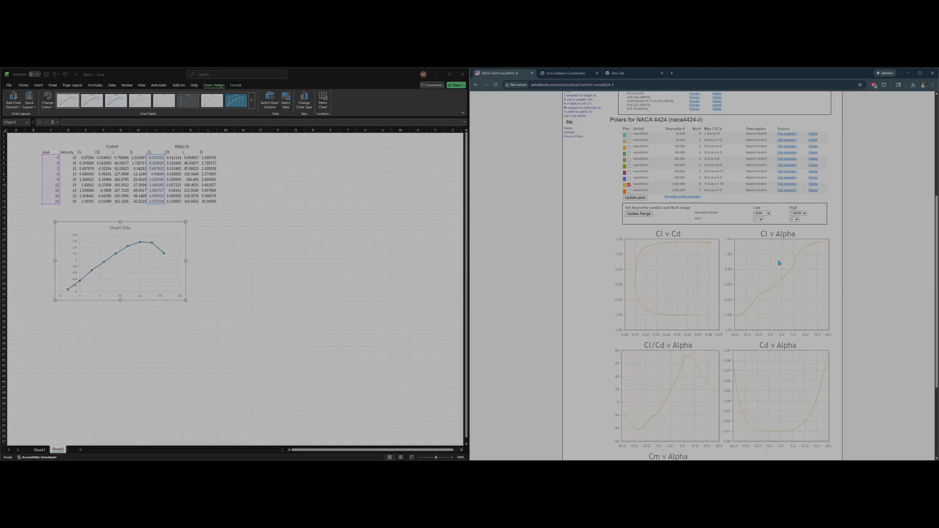
{"action": "scroll", "coordinate": [779, 262], "scroll_direction": "up", "scroll_amount": 3}
{"action": "scroll", "coordinate": [779, 263], "scroll_direction": "down", "scroll_amount": 4}
{"action": "scroll", "coordinate": [779, 263], "scroll_direction": "up", "scroll_amount": 2}
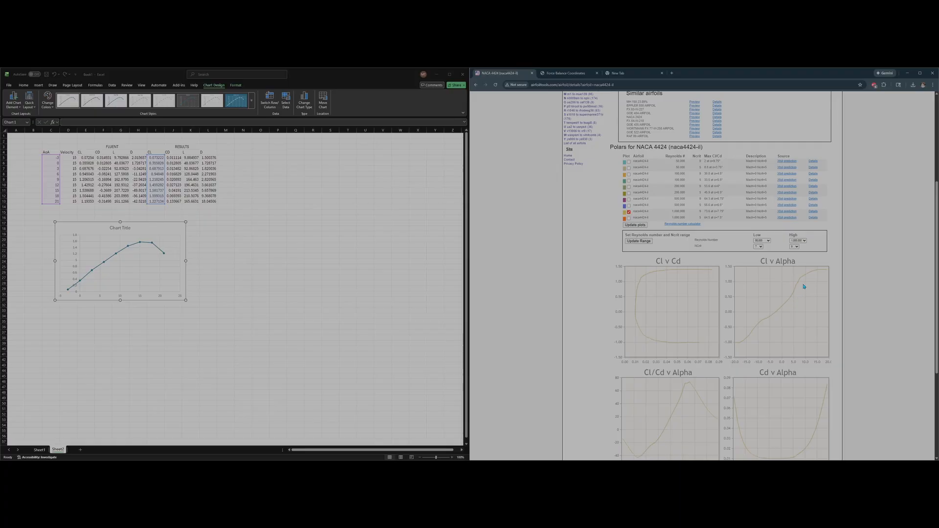
Step: Search Google Images for "NACA 4424 CL over alpha Re = 1000000" and browse the results for a suitable lift curve
{"action": "left_click", "coordinate": [636, 75]}
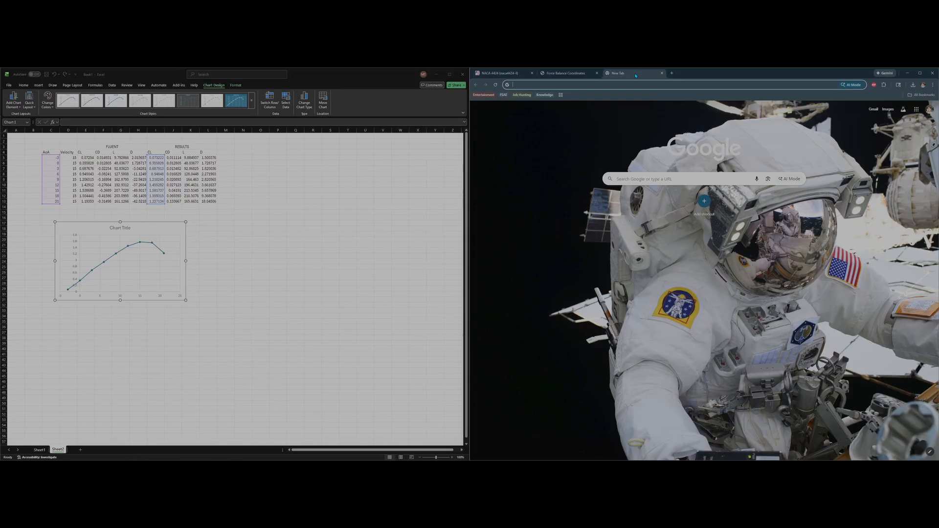
{"action": "type", "text": "naca"}
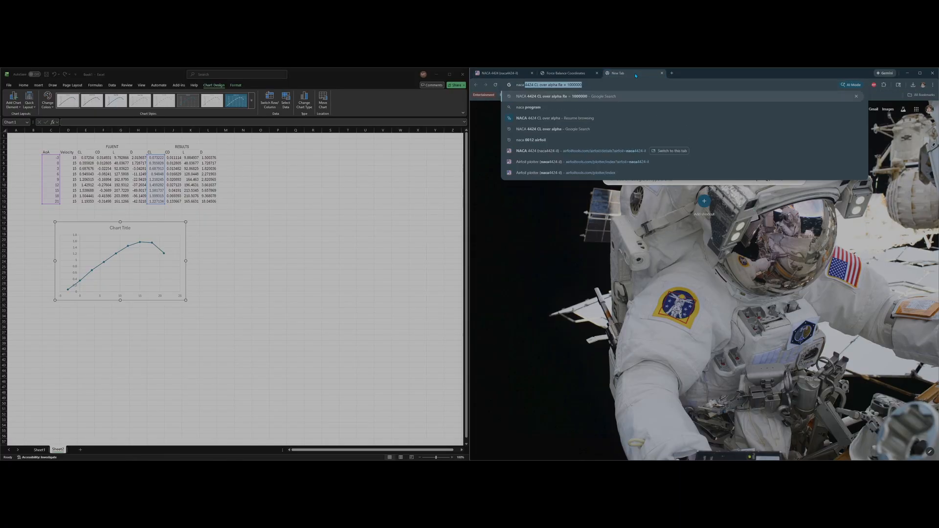
{"action": "key", "text": "Return"}
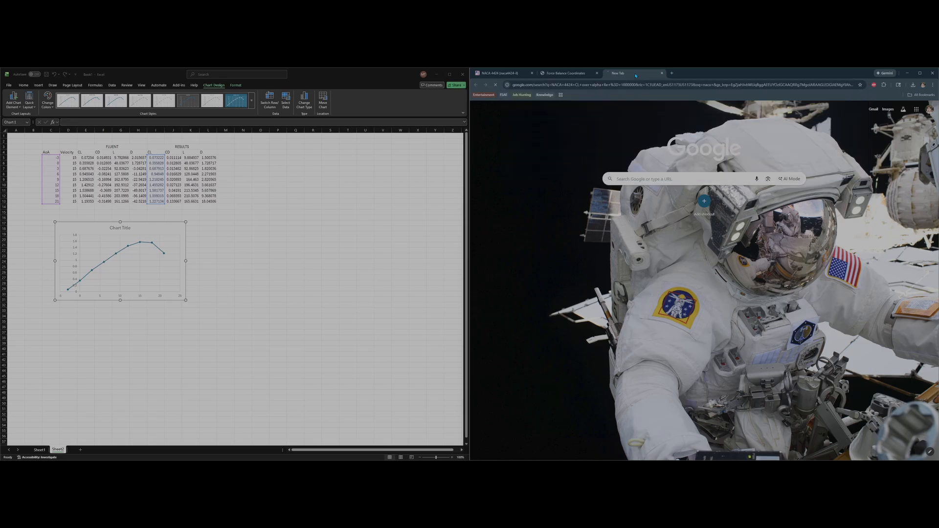
{"action": "left_click", "coordinate": [570, 124]}
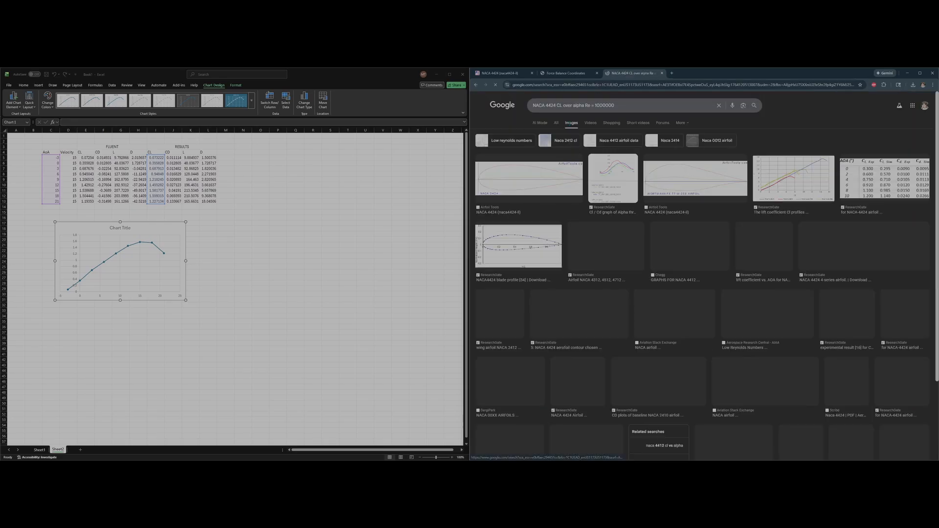
{"action": "scroll", "coordinate": [723, 275], "scroll_direction": "down", "scroll_amount": 2}
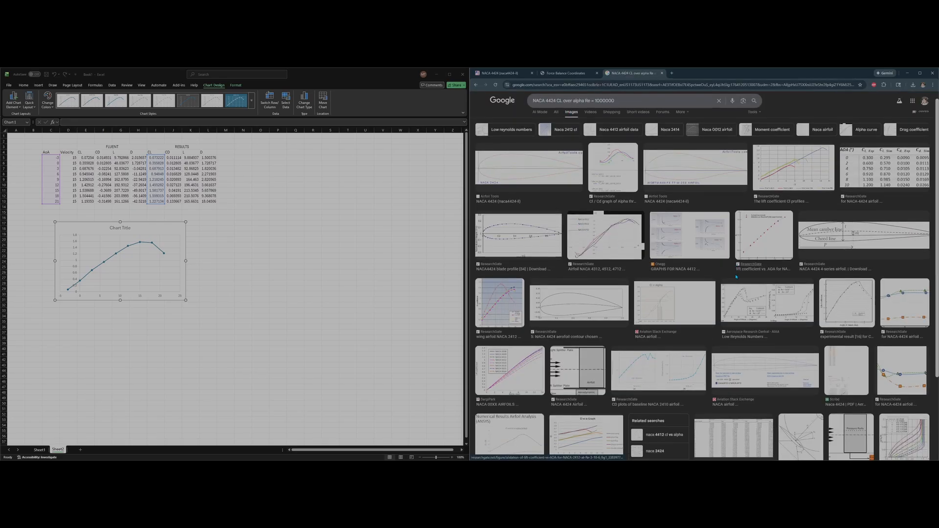
{"action": "scroll", "coordinate": [732, 274], "scroll_direction": "up", "scroll_amount": 2}
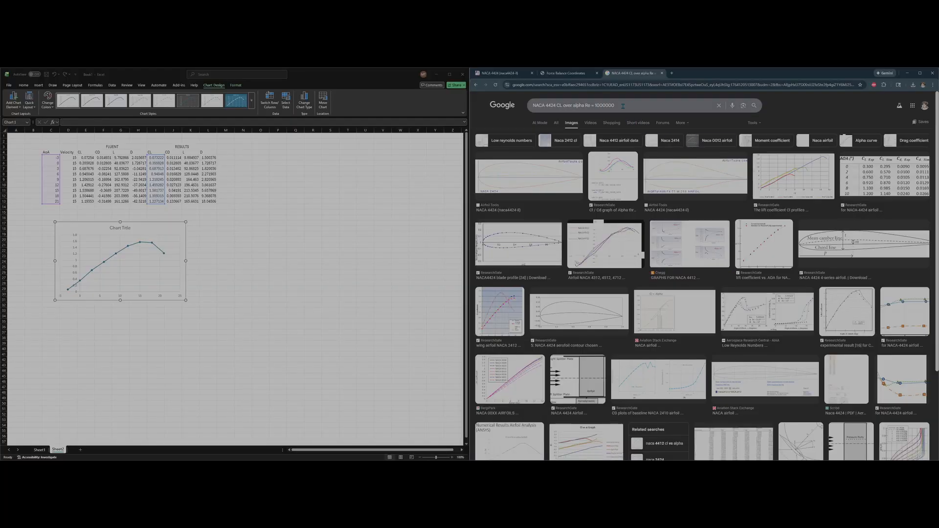
{"action": "scroll", "coordinate": [556, 236], "scroll_direction": "down", "scroll_amount": 5}
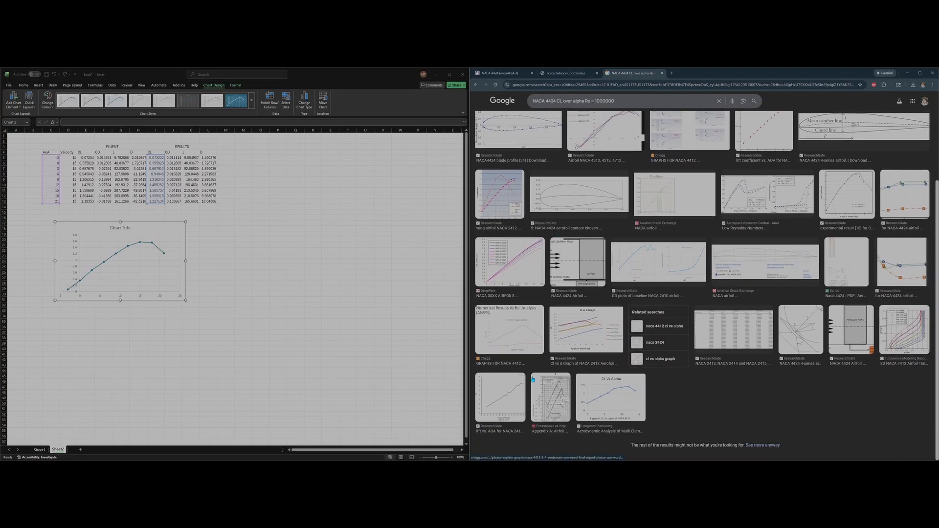
Step: Open the Appendix A: Airfoil Data graph and its related lift-curve image, and compare the curve with the CL chart in Excel
{"action": "left_click", "coordinate": [543, 392]}
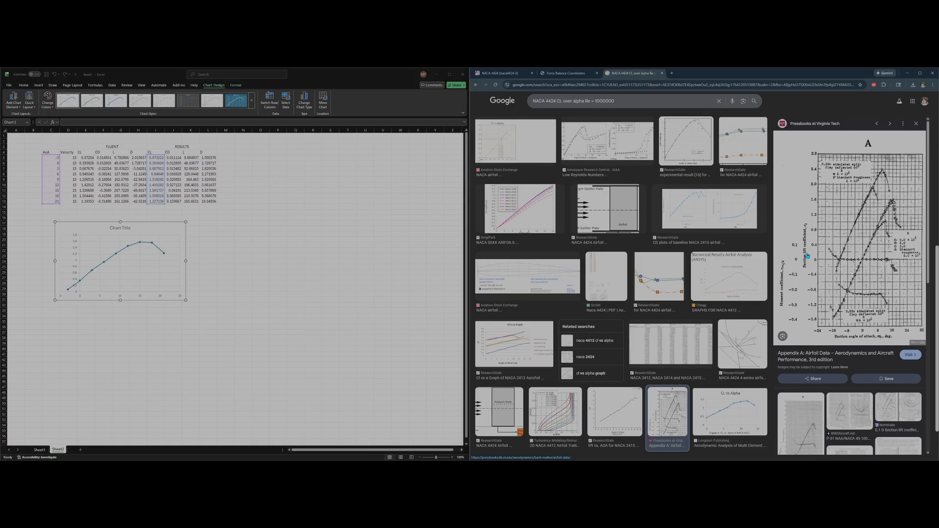
{"action": "scroll", "coordinate": [847, 292], "scroll_direction": "down", "scroll_amount": 1}
{"action": "left_click", "coordinate": [805, 373]}
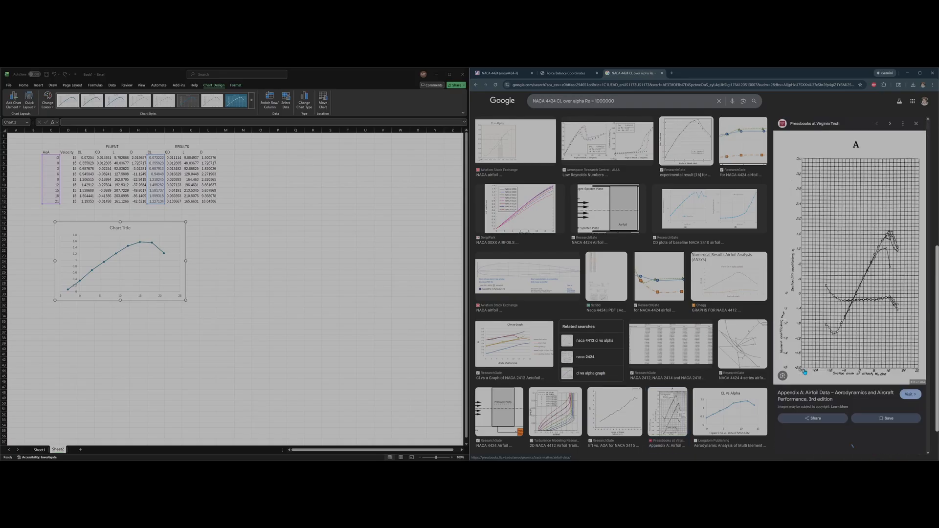
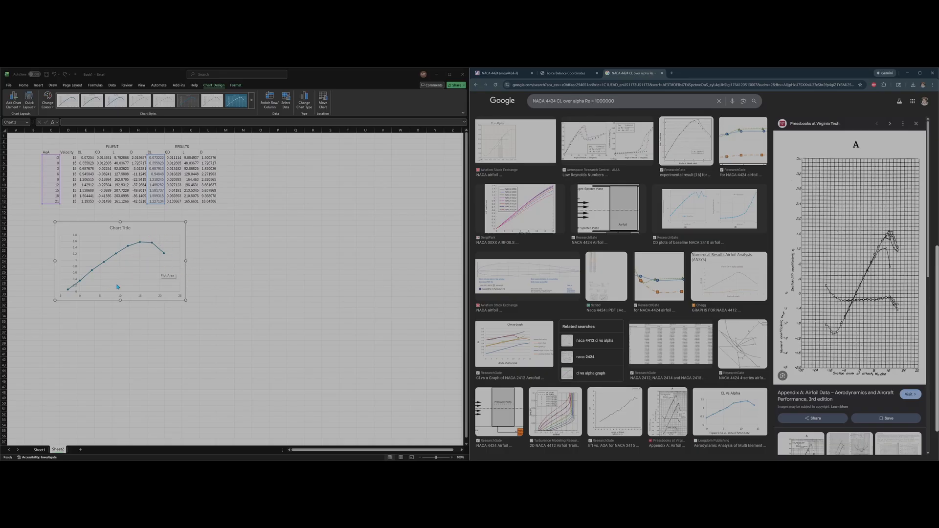
{"action": "left_click", "coordinate": [224, 241]}
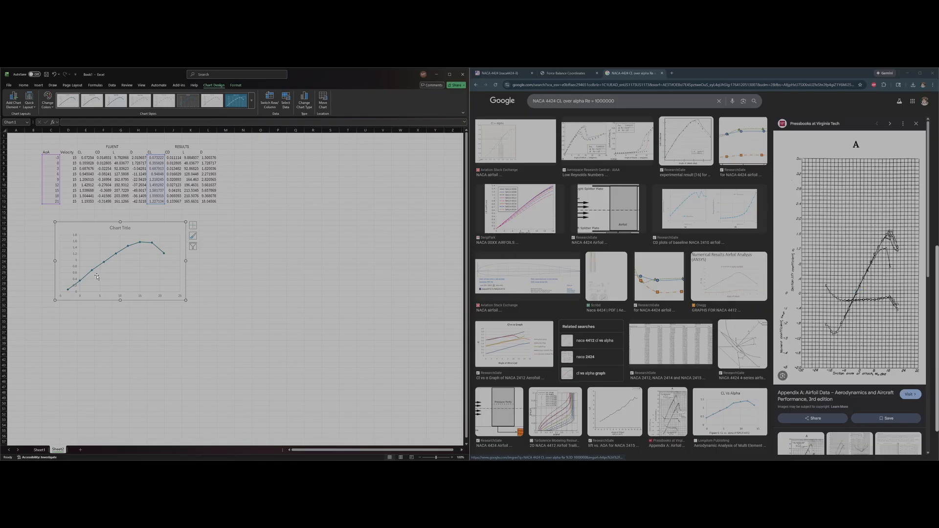
{"action": "mouse_move", "coordinate": [80, 283]}
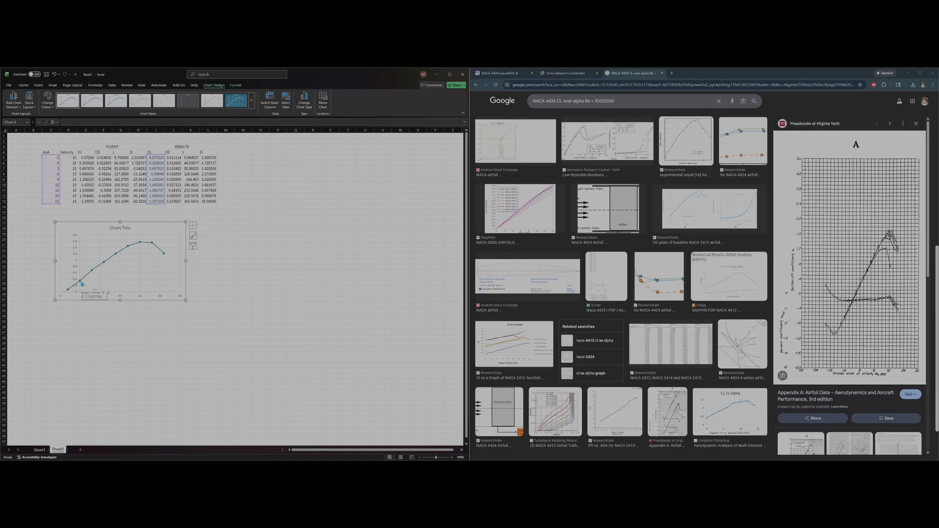
Step: Replace the lift chart's placeholder title with "CL / ALPHA"
{"action": "left_click", "coordinate": [261, 252]}
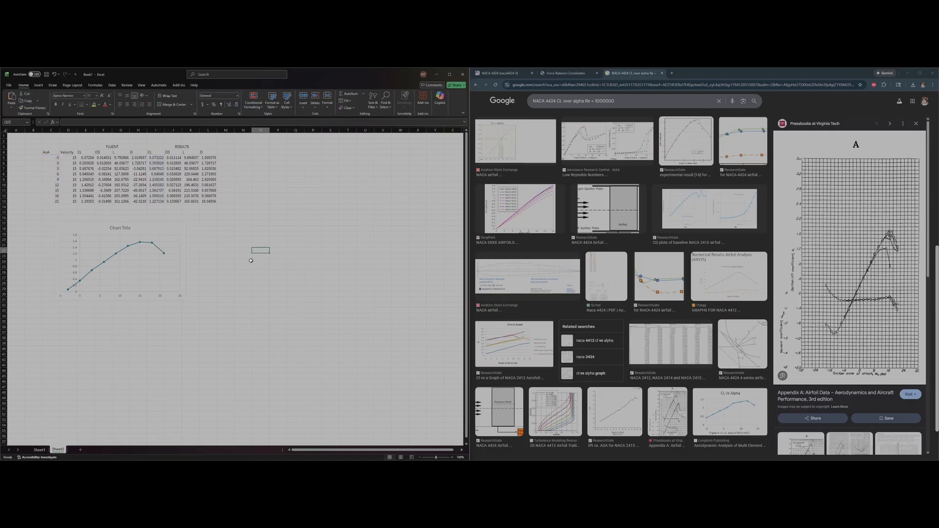
{"action": "left_click", "coordinate": [179, 232]}
{"action": "left_click", "coordinate": [123, 228]}
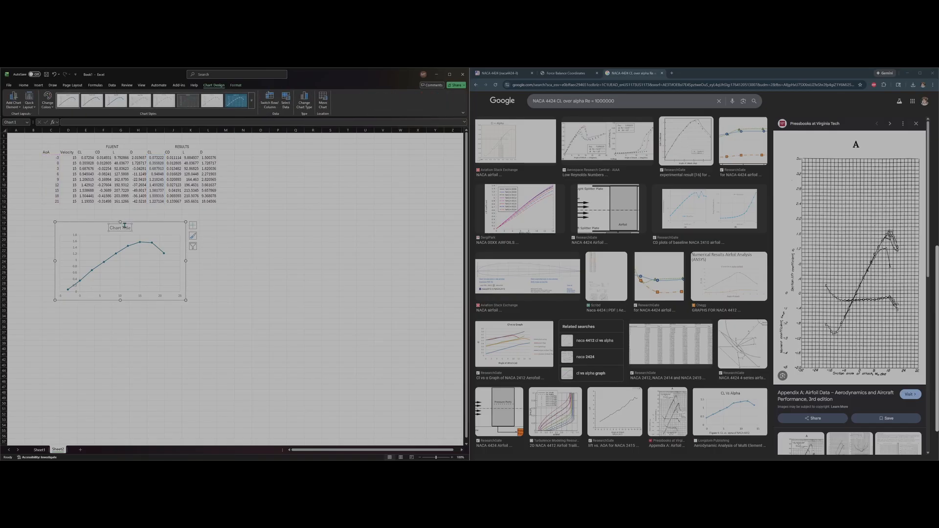
{"action": "triple_click", "coordinate": [125, 227]}
{"action": "left_click", "coordinate": [125, 228]}
{"action": "double_click", "coordinate": [126, 228]}
{"action": "key", "text": "BackSpace"}
{"action": "key", "text": "BackSpace"}
{"action": "key", "text": "BackSpace"}
{"action": "key", "text": "BackSpace"}
{"action": "key", "text": "BackSpace"}
{"action": "key", "text": "BackSpace"}
{"action": "key", "text": "BackSpace"}
{"action": "type", "text": "cl"}
{"action": "type", "text": "/"}
{"action": "type", "text": "CKL"}
{"action": "type", "text": "/"}
{"action": "type", "text": " ALPHA"}
{"action": "left_click", "coordinate": [229, 229]}
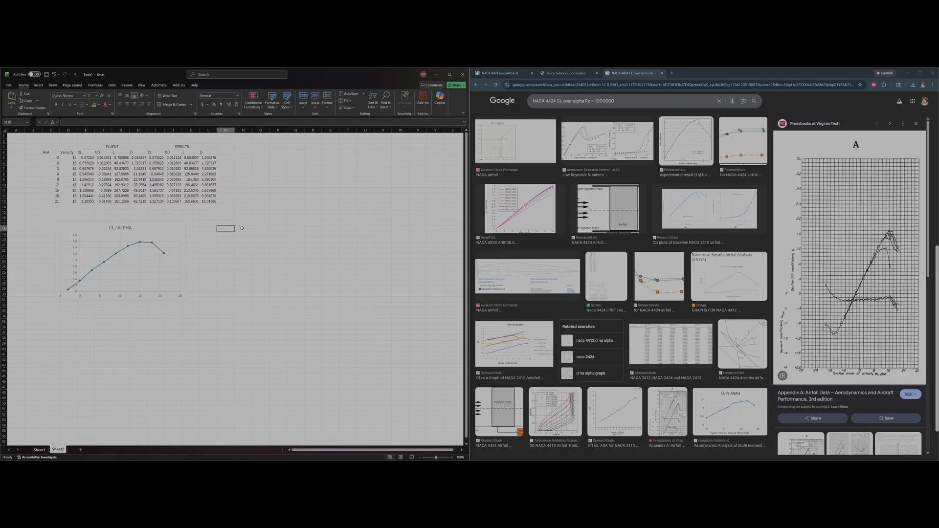
Step: Duplicate the CL / ALPHA chart and place the copy directly beside the original
{"action": "left_click", "coordinate": [167, 229]}
{"action": "key", "text": "ctrl+c"}
{"action": "key", "text": "ctrl+v"}
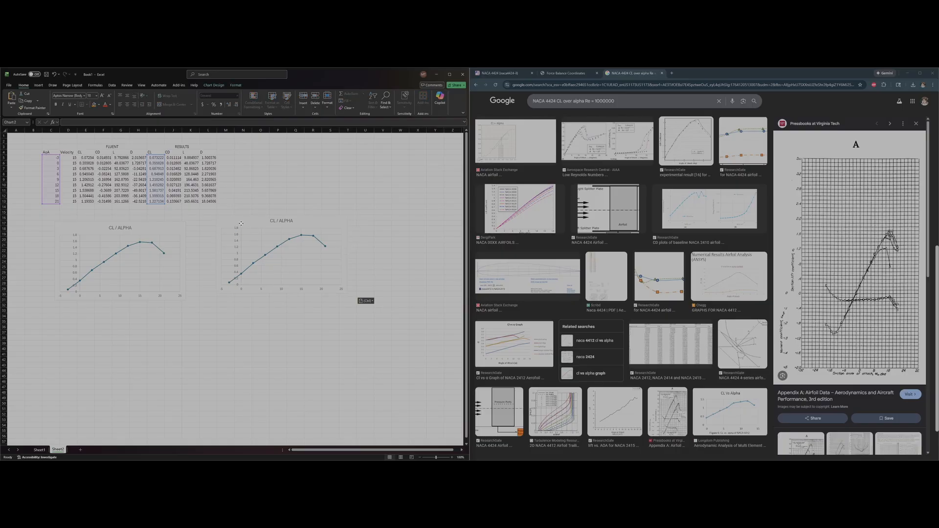
{"action": "left_click_drag", "start_coordinate": [241, 224], "coordinate": [220, 229]}
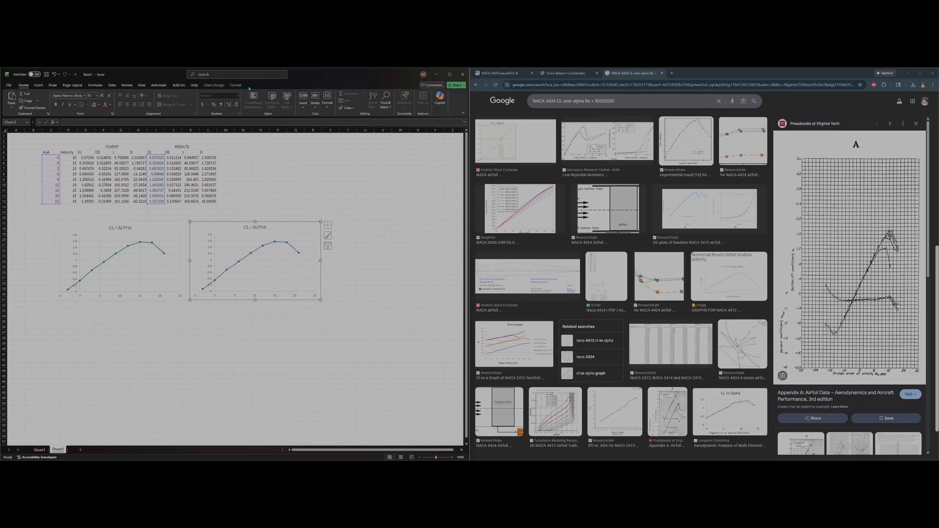
Step: Change the copied chart's series Y values to the CD column of the results, keeping AoA as the X values
{"action": "left_click", "coordinate": [225, 86]}
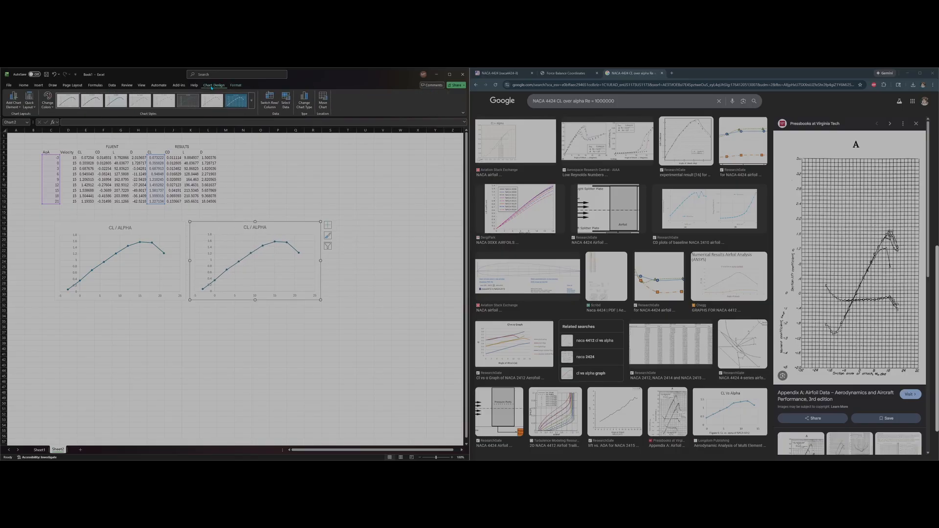
{"action": "left_click", "coordinate": [286, 104]}
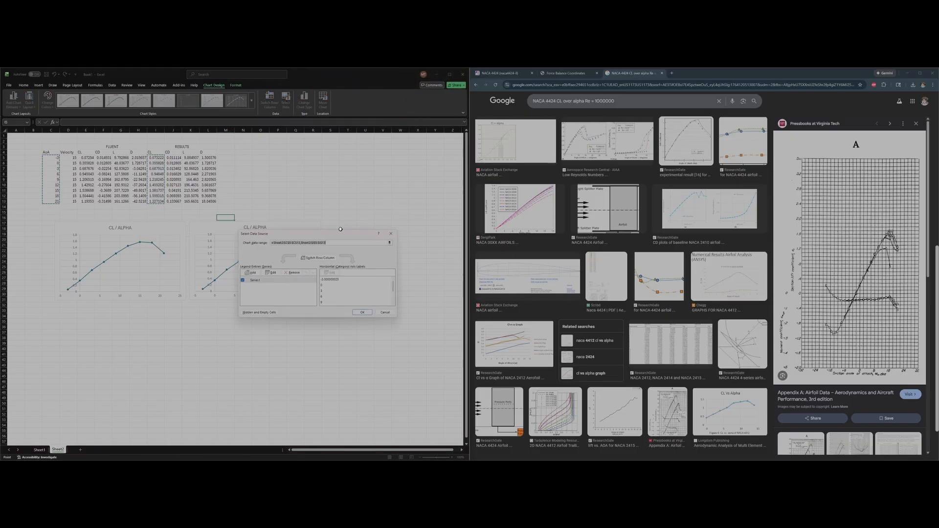
{"action": "left_click", "coordinate": [269, 279]}
{"action": "left_click", "coordinate": [271, 273]}
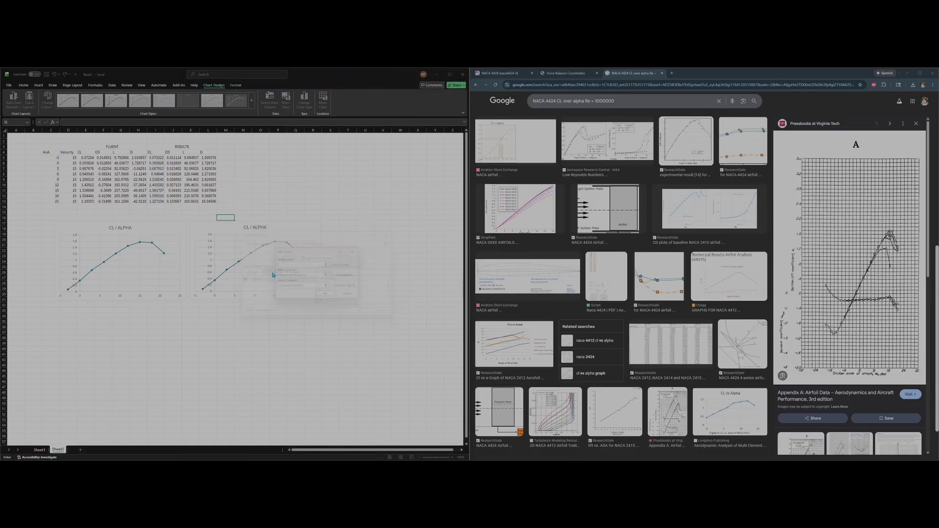
{"action": "left_click", "coordinate": [311, 276]}
{"action": "left_click", "coordinate": [306, 286]}
{"action": "left_click_drag", "start_coordinate": [307, 286], "coordinate": [280, 286]}
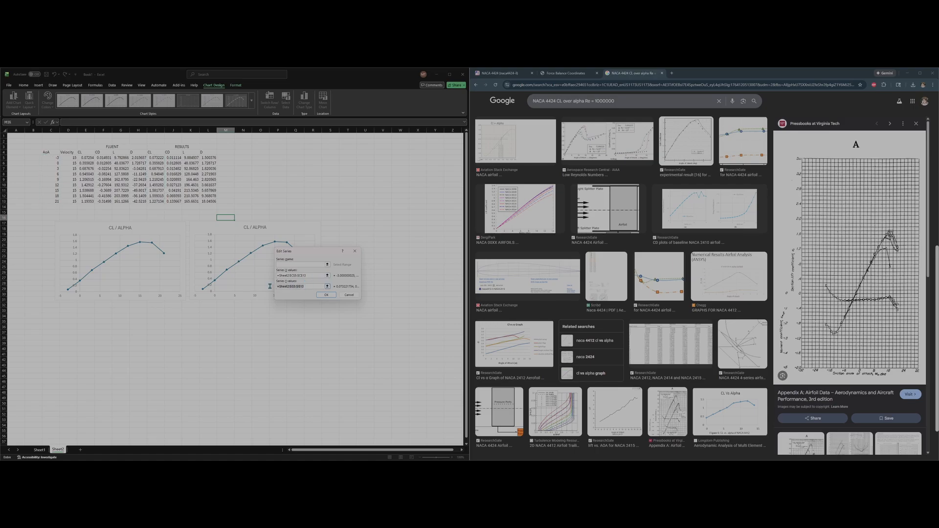
{"action": "key", "text": "BackSpace"}
{"action": "left_click_drag", "start_coordinate": [174, 157], "coordinate": [173, 201]}
{"action": "left_click", "coordinate": [324, 294]}
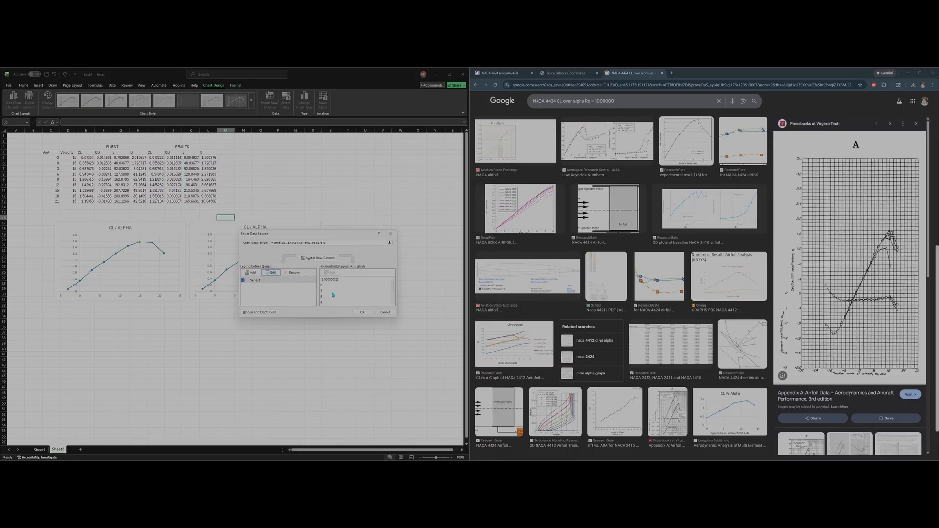
{"action": "left_click", "coordinate": [364, 313]}
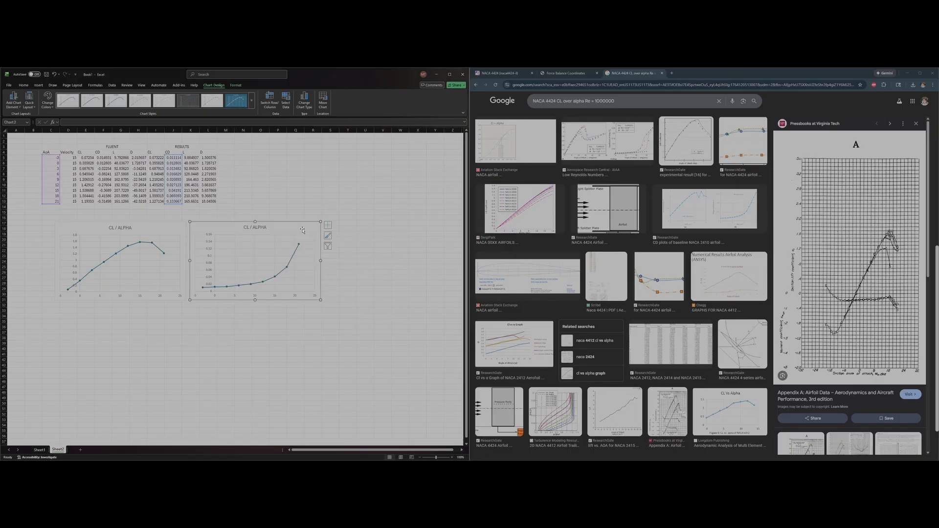
Step: Nudge the drag chart closer to the CL chart and retitle it "CD / ALPHA"
{"action": "left_click_drag", "start_coordinate": [303, 230], "coordinate": [299, 230]}
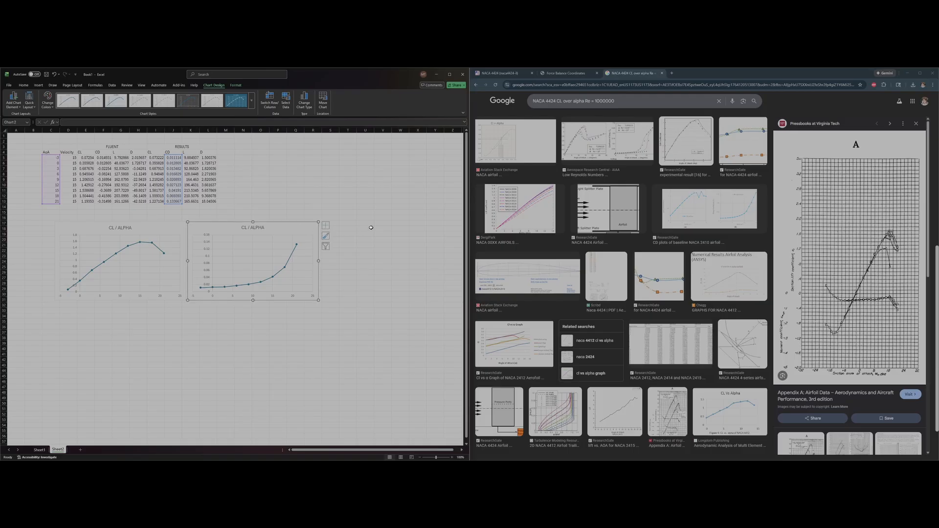
{"action": "left_click", "coordinate": [369, 228]}
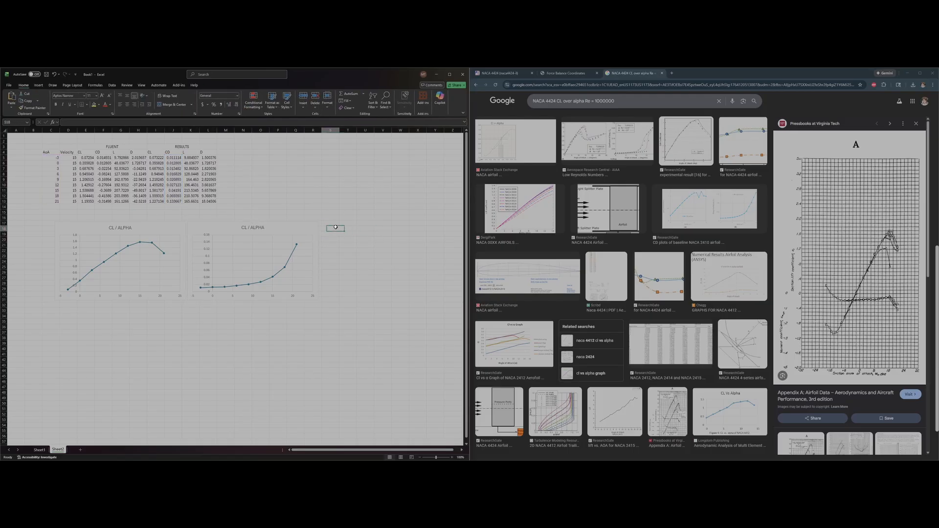
{"action": "double_click", "coordinate": [253, 226]}
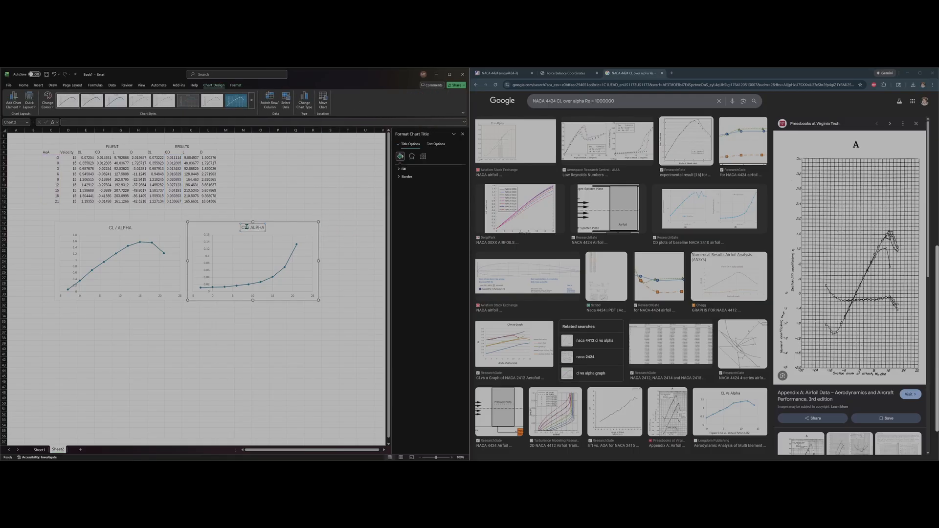
{"action": "key", "text": "BackSpace"}
{"action": "type", "text": "D"}
{"action": "left_click", "coordinate": [330, 206]}
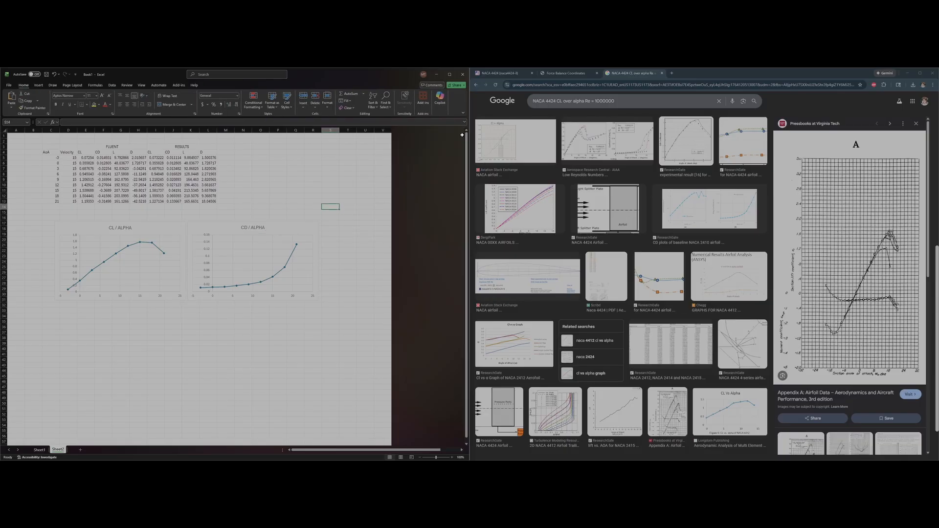
Step: Place a copy of the CD / ALPHA chart beside it as the third chart in the row
{"action": "left_click", "coordinate": [301, 228]}
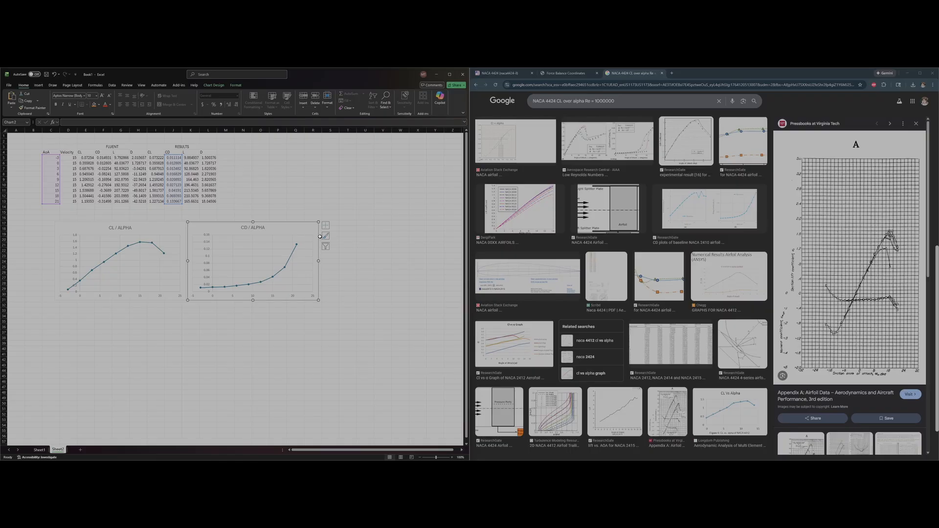
{"action": "left_click", "coordinate": [353, 218]}
{"action": "key", "text": "ctrl+v"}
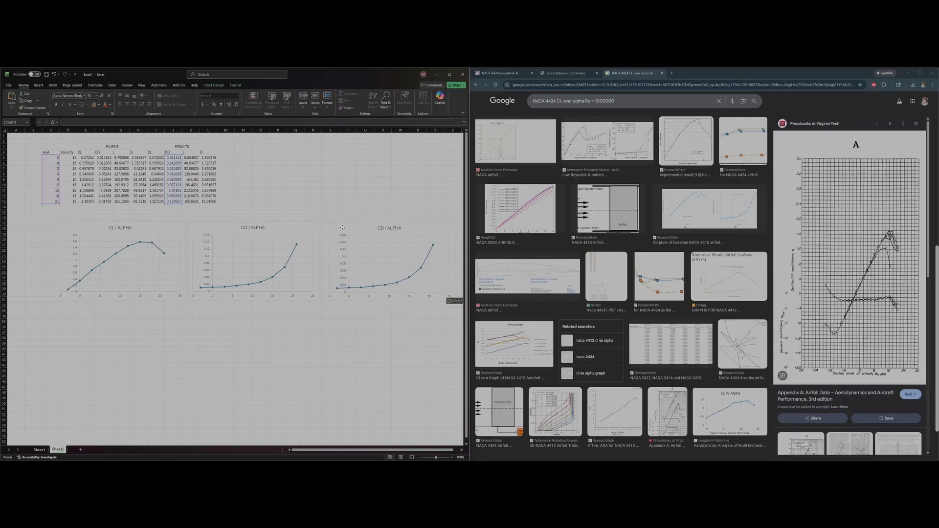
{"action": "left_click", "coordinate": [316, 175]}
Step: Add a "CL/CD" column after the results' D column, dividing the results' CL by CD for every angle of attack
{"action": "left_click", "coordinate": [226, 158]}
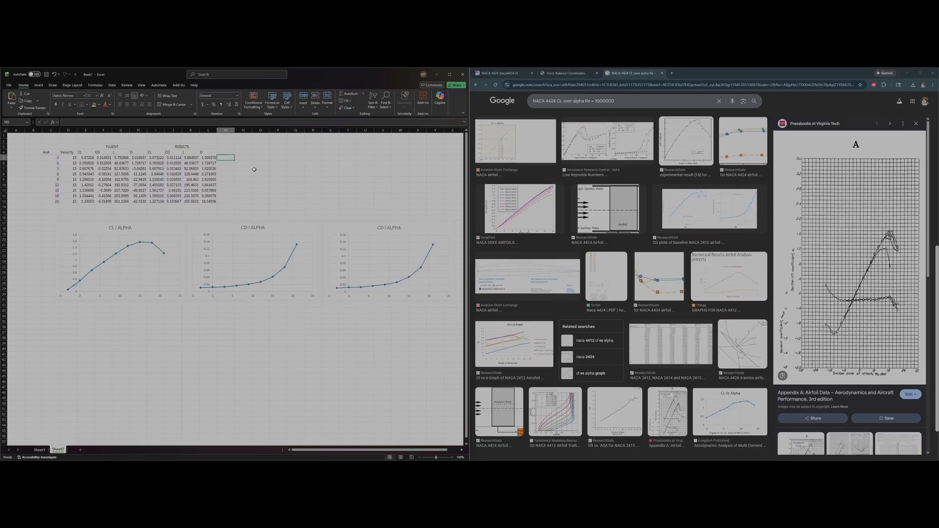
{"action": "left_click", "coordinate": [230, 152]}
{"action": "type", "text": "CL/CD"}
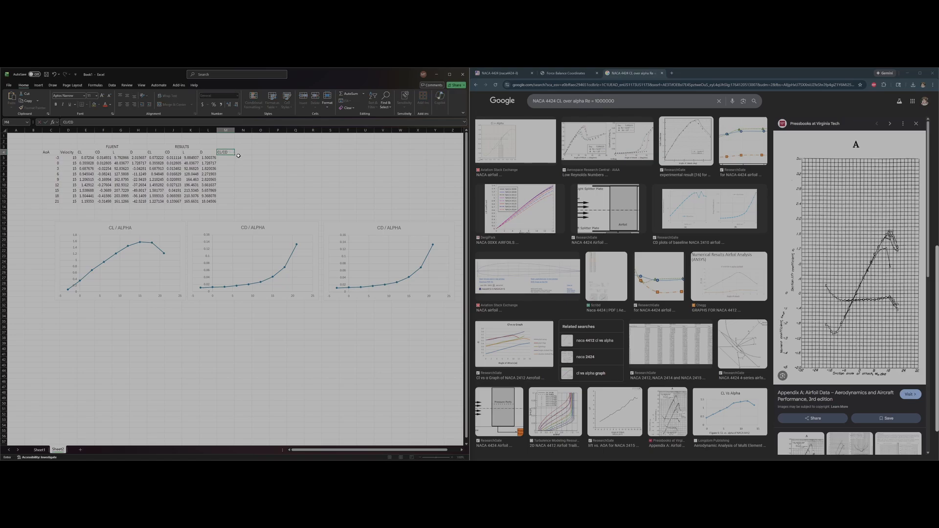
{"action": "key", "text": "Return"}
{"action": "type", "text": "="}
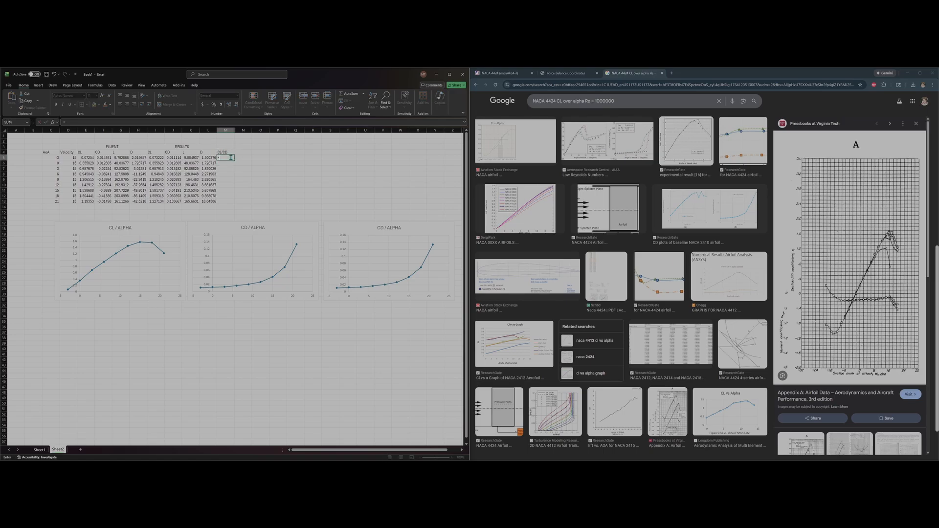
{"action": "left_click", "coordinate": [164, 158]}
{"action": "type", "text": "/"}
{"action": "left_click", "coordinate": [173, 158]}
{"action": "key", "text": "Return"}
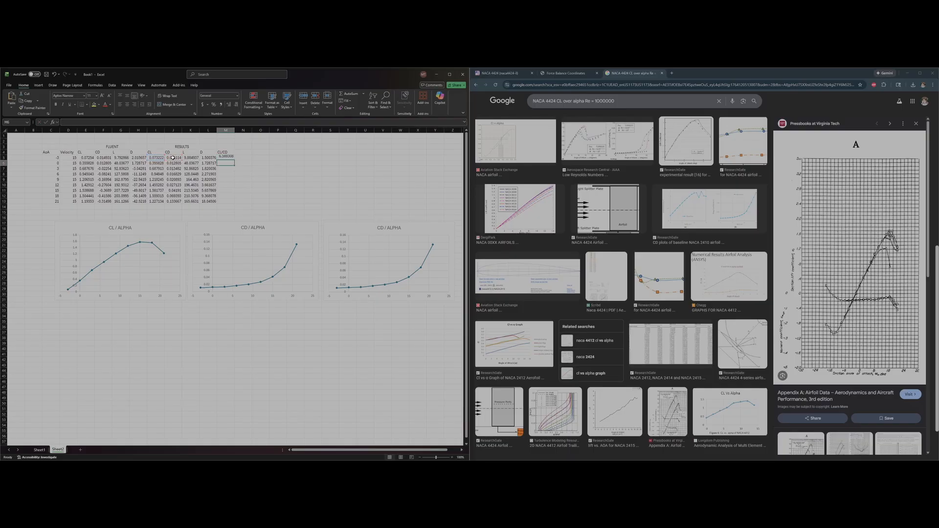
{"action": "left_click", "coordinate": [229, 158]}
{"action": "double_click", "coordinate": [234, 160]}
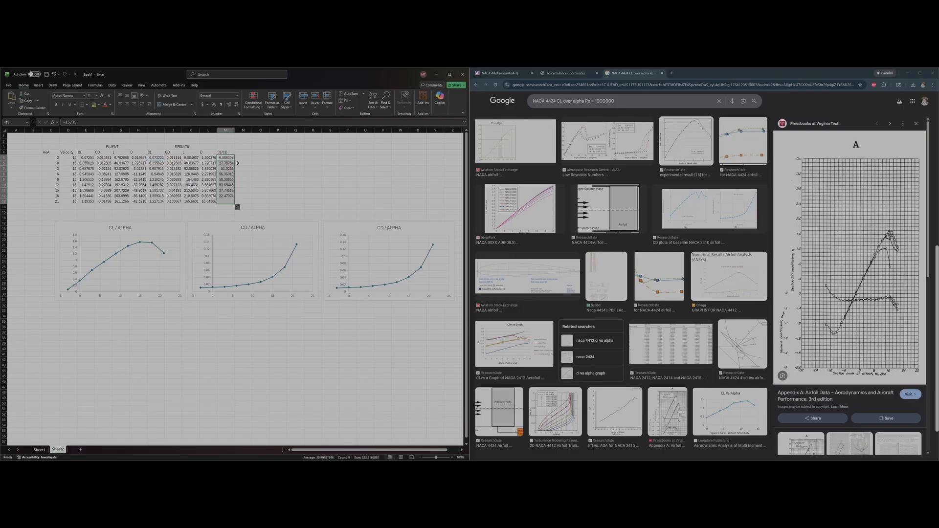
{"action": "left_click", "coordinate": [275, 175]}
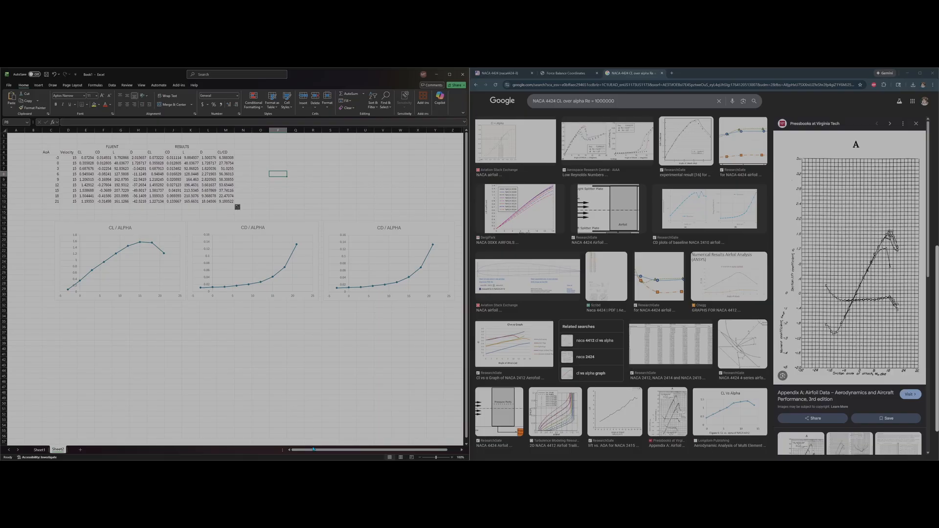
Step: Set the third chart's series Y values to the new CL/CD column
{"action": "left_click", "coordinate": [403, 238]}
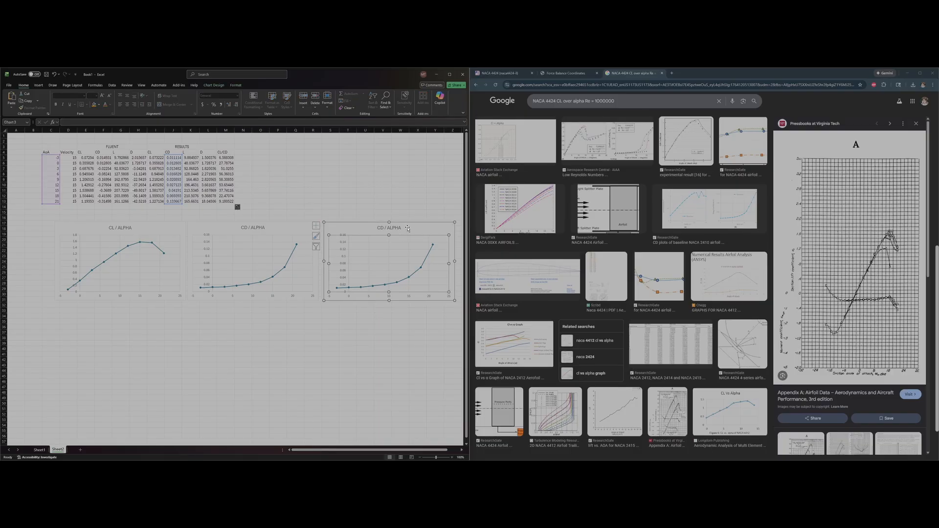
{"action": "left_click", "coordinate": [213, 85]}
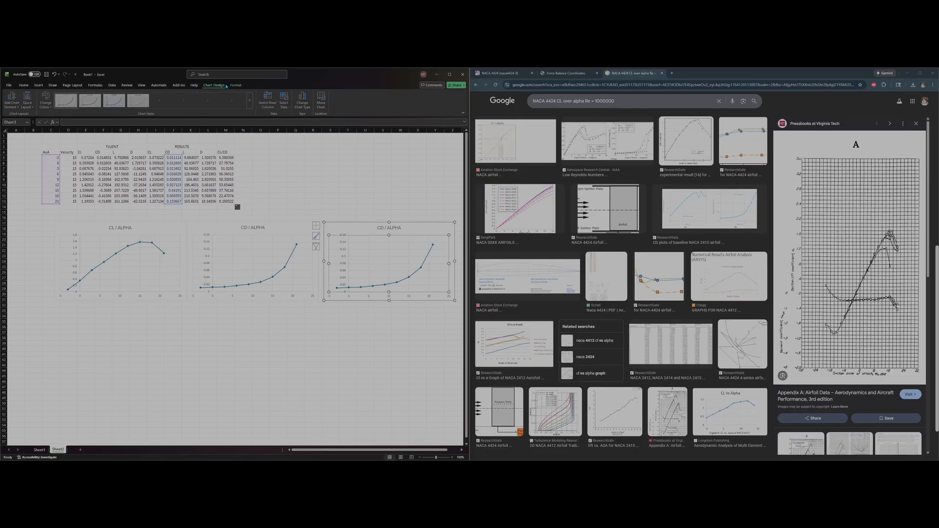
{"action": "left_click", "coordinate": [284, 101]}
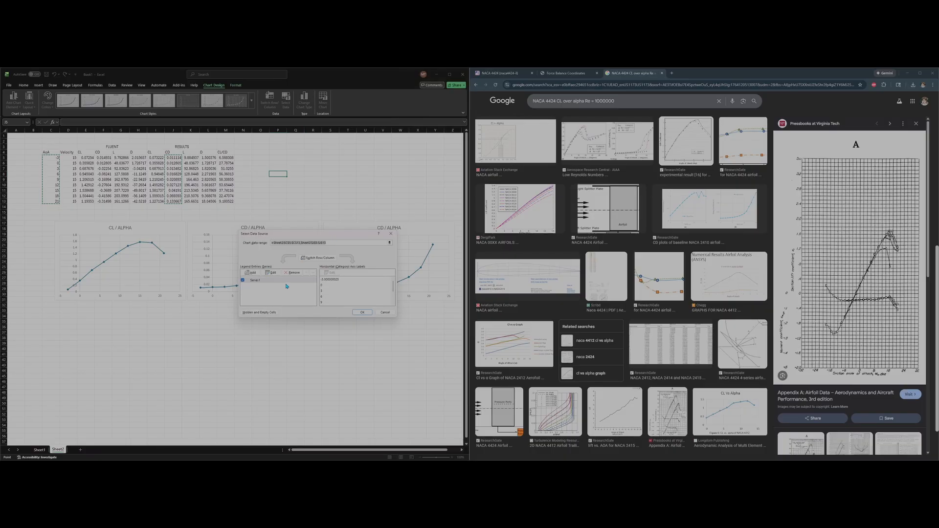
{"action": "left_click", "coordinate": [274, 272]}
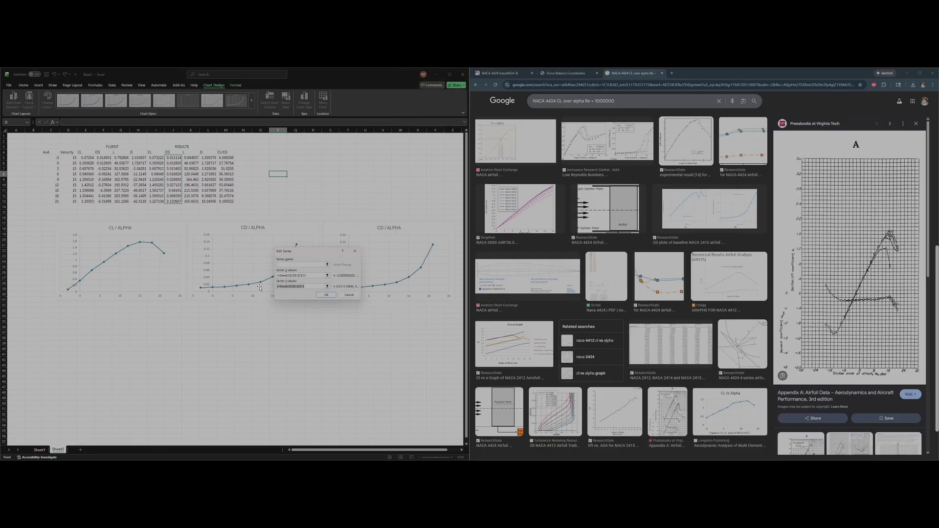
{"action": "left_click_drag", "start_coordinate": [223, 158], "coordinate": [224, 201]}
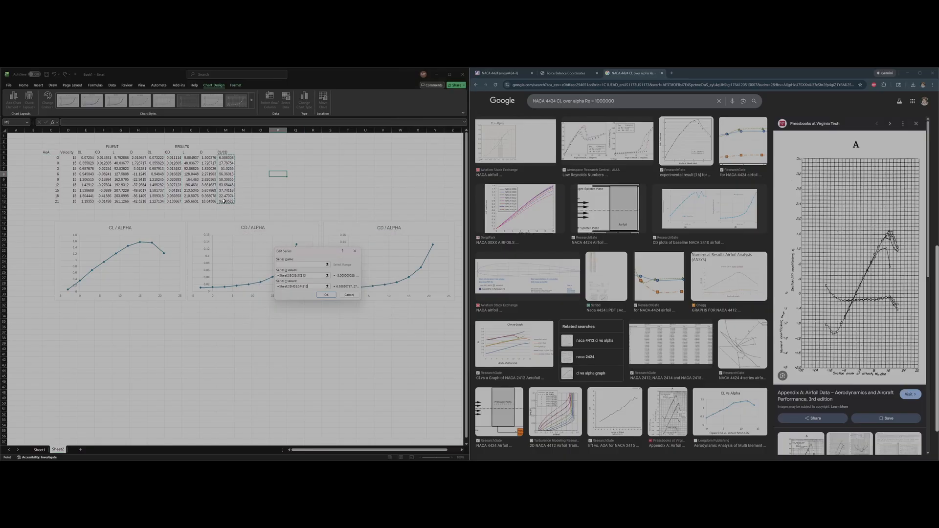
{"action": "left_click", "coordinate": [326, 295]}
{"action": "left_click", "coordinate": [361, 313]}
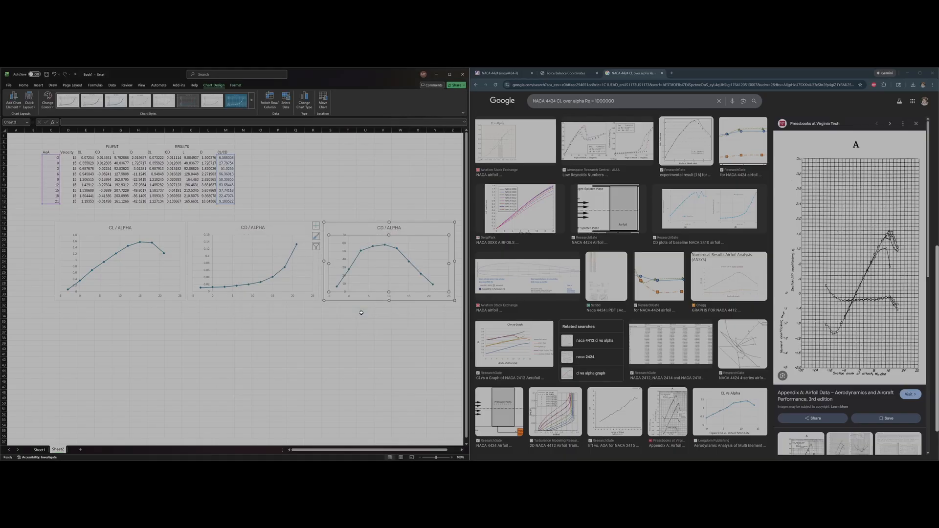
Step: Retitle the third chart "CL/CD v ALPHA" and close the title formatting options
{"action": "double_click", "coordinate": [391, 227]}
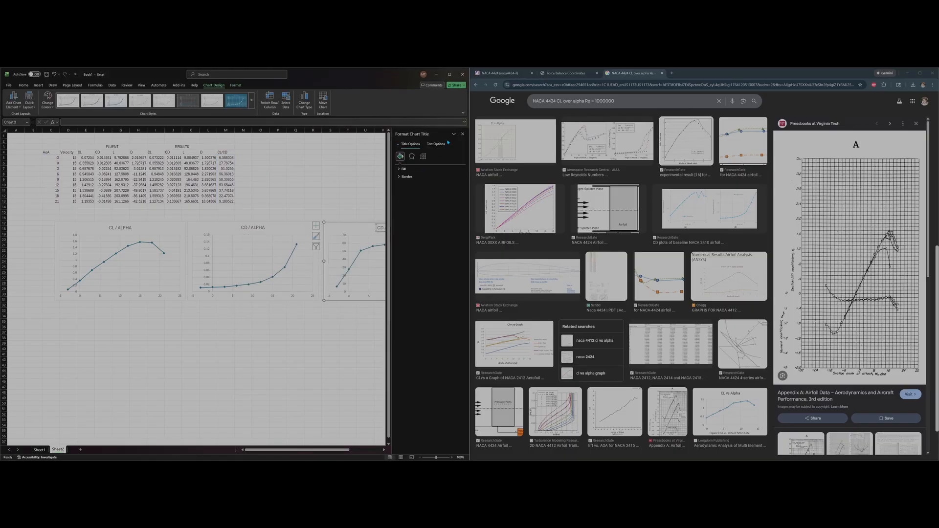
{"action": "scroll", "coordinate": [324, 400], "scroll_direction": "right", "scroll_amount": 3}
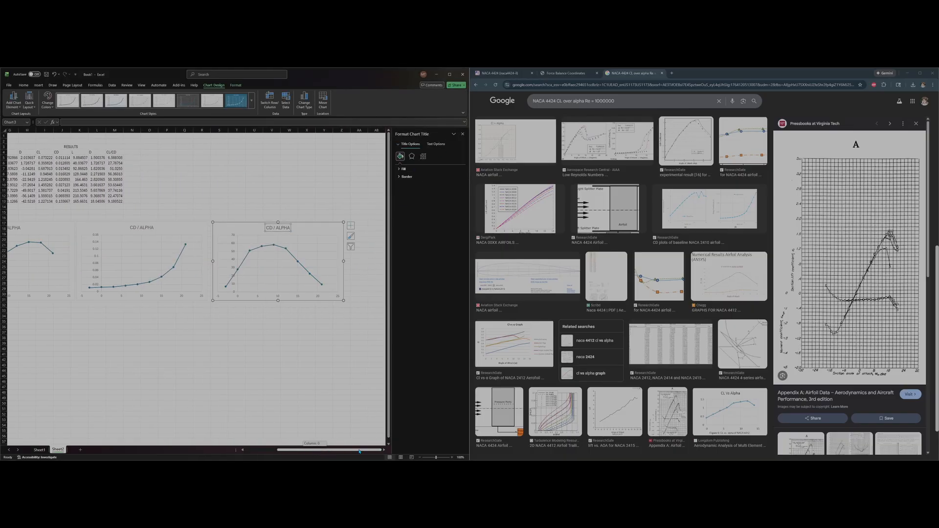
{"action": "triple_click", "coordinate": [286, 228]}
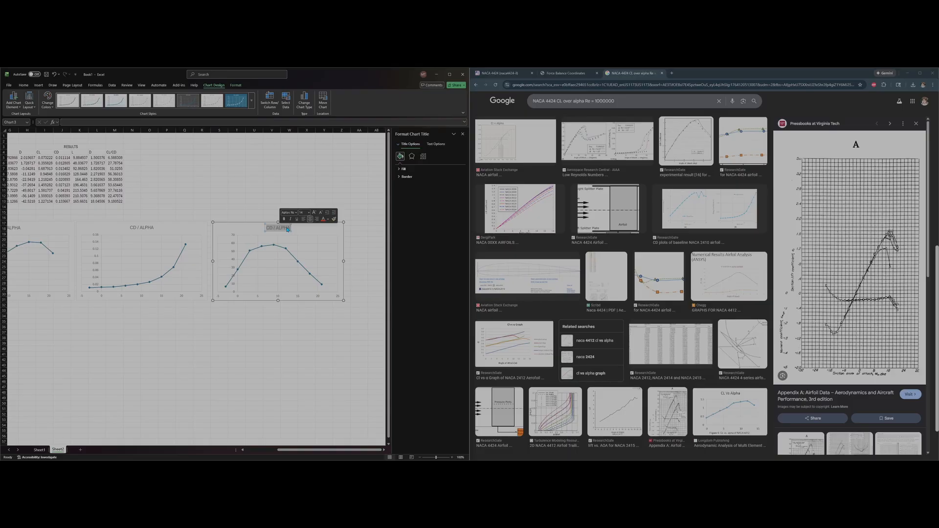
{"action": "type", "text": "C"}
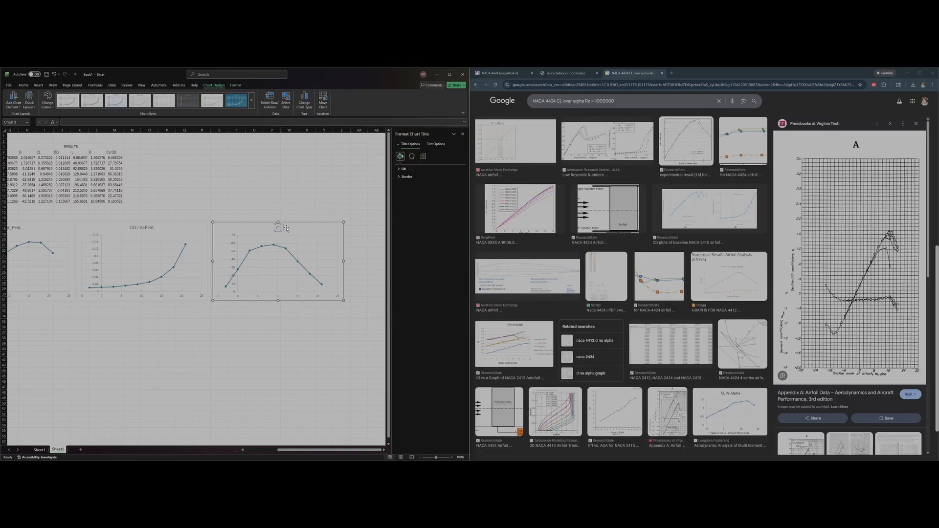
{"action": "type", "text": "L/CD v ALPHA"}
{"action": "left_click", "coordinate": [341, 190]}
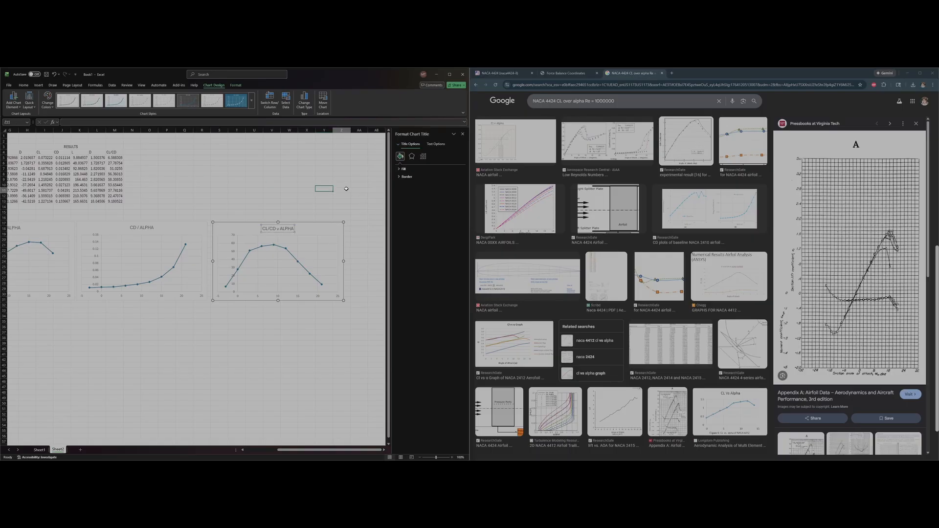
{"action": "left_click", "coordinate": [462, 134]}
{"action": "left_click_drag", "start_coordinate": [343, 449], "coordinate": [327, 449]}
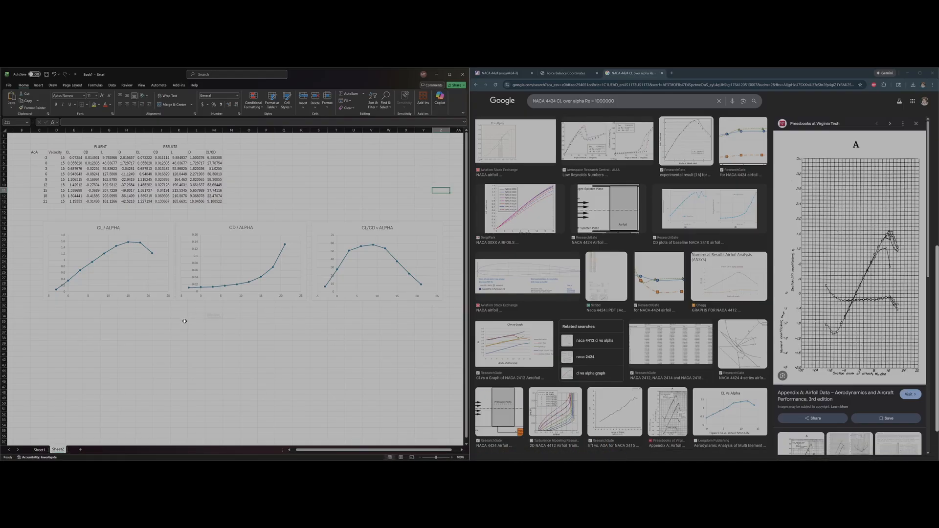
{"action": "left_click_drag", "start_coordinate": [157, 321], "coordinate": [361, 349]}
{"action": "left_click", "coordinate": [381, 343]}
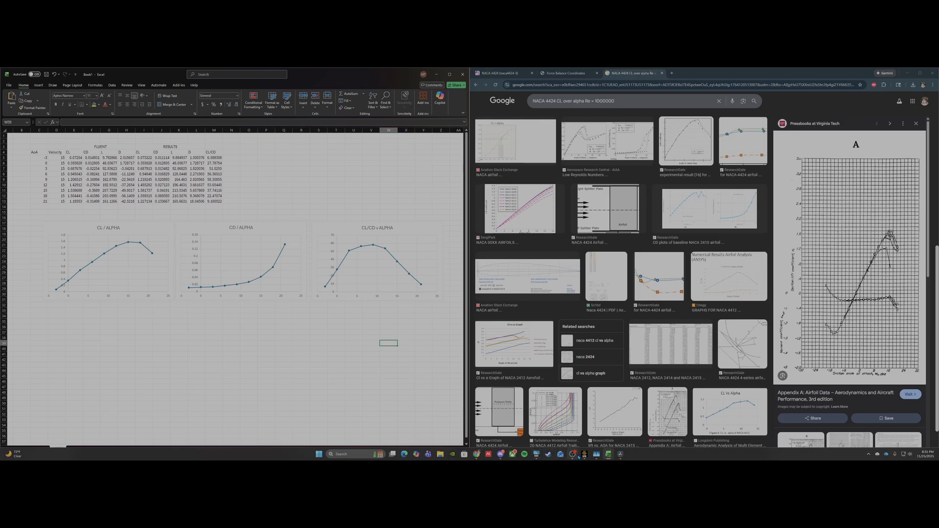
{"action": "mouse_move", "coordinate": [578, 457]}
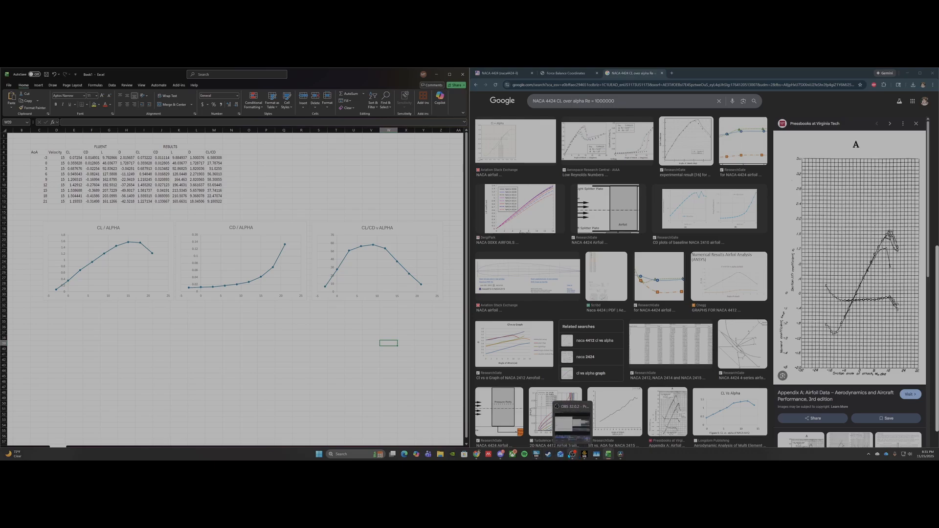